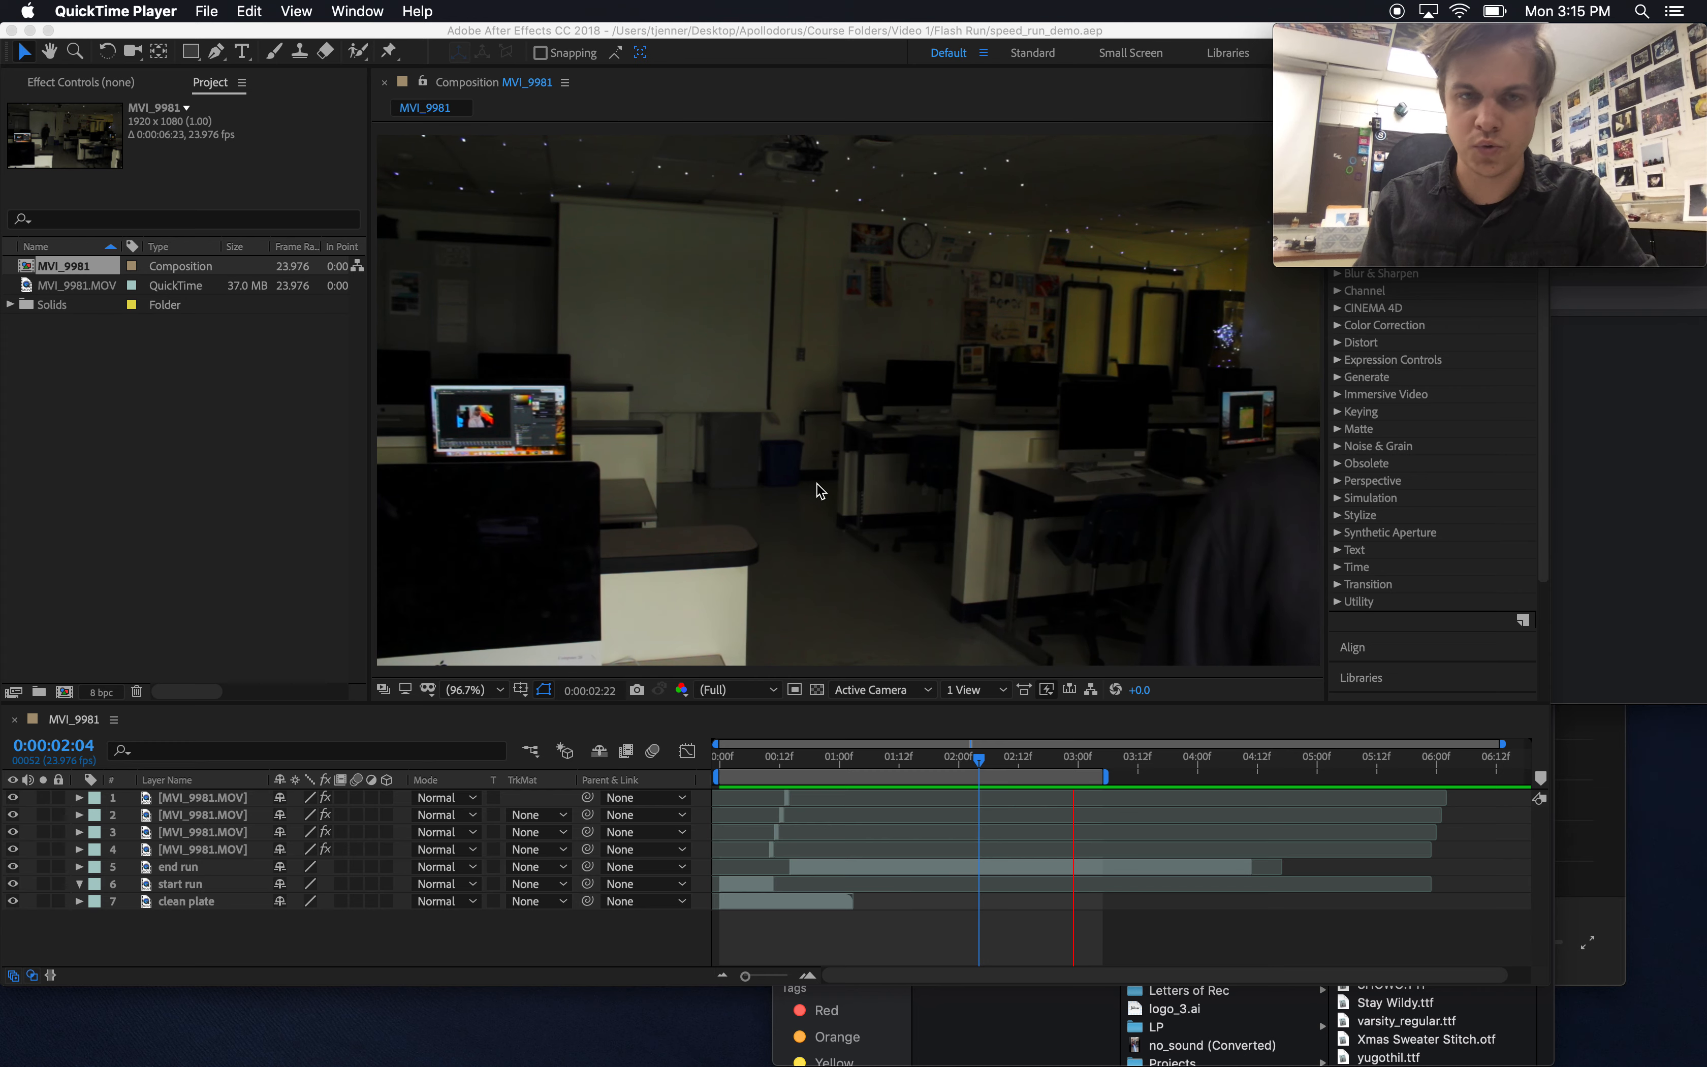
# Preview the MVI_9981.MOV clip from the Flash Run folder in Finder
pyautogui.click(1610, 464)
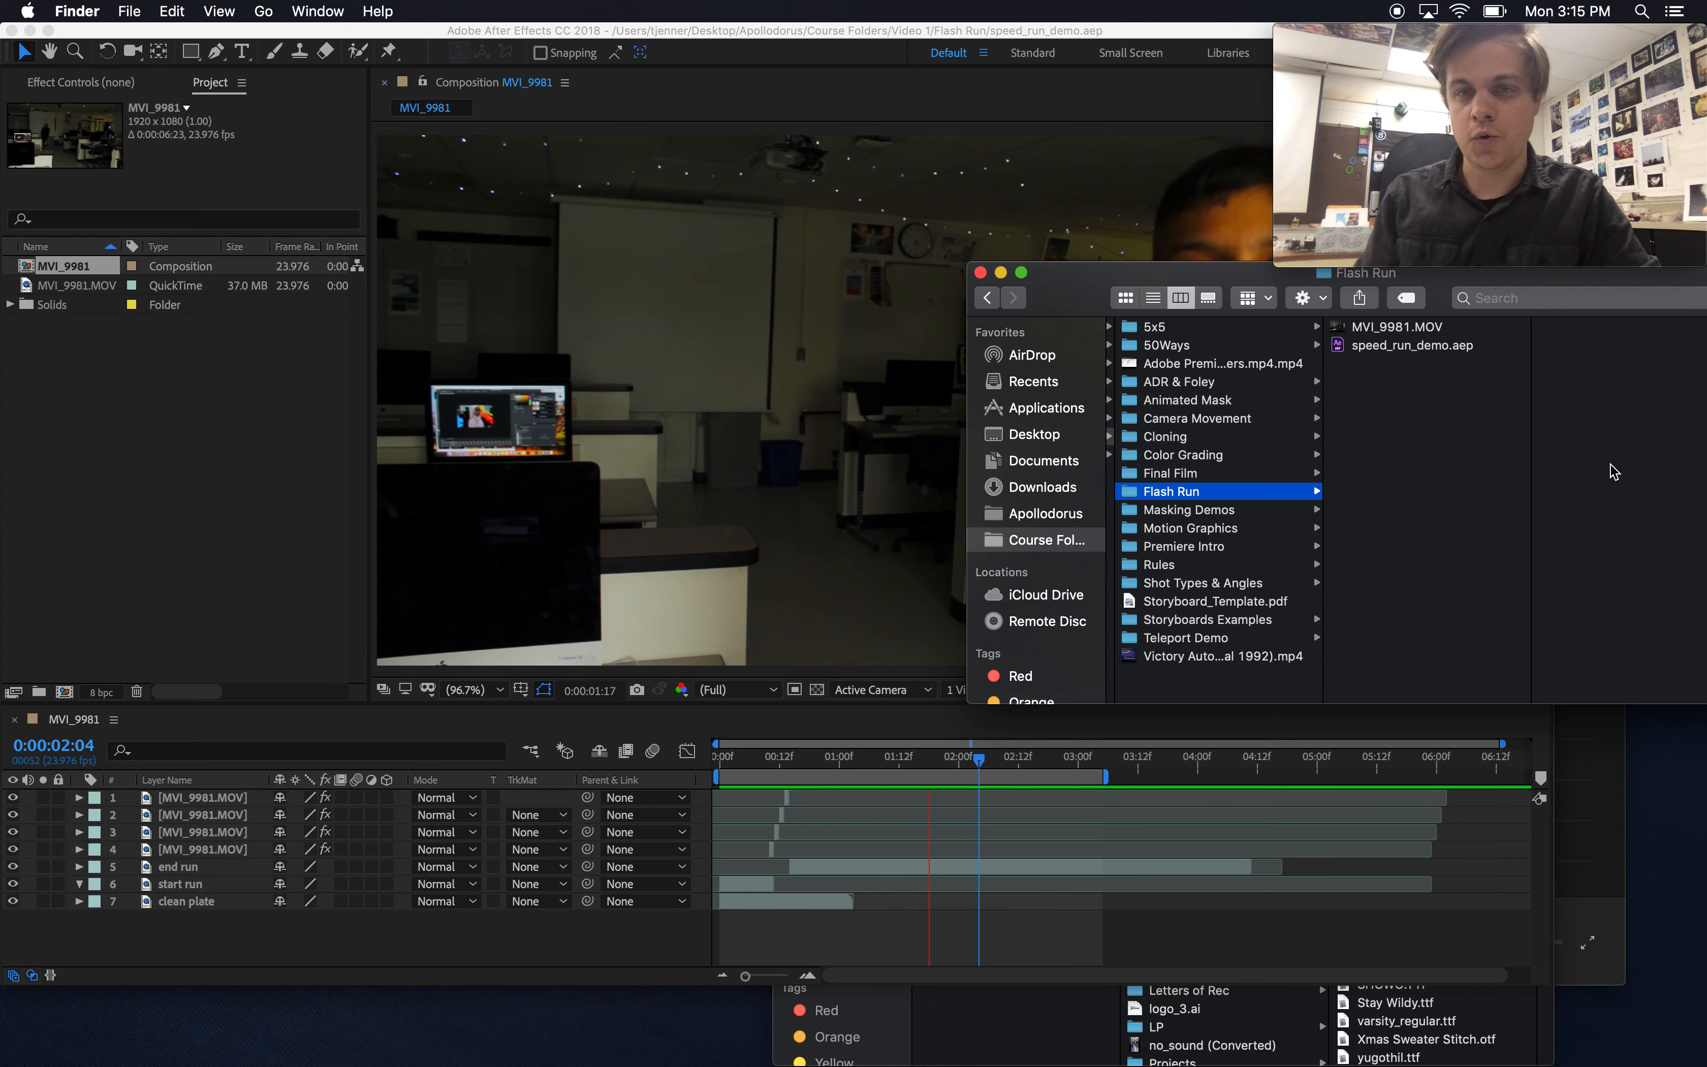
pyautogui.moveTo(1059, 265); pyautogui.dragTo(525, 256)
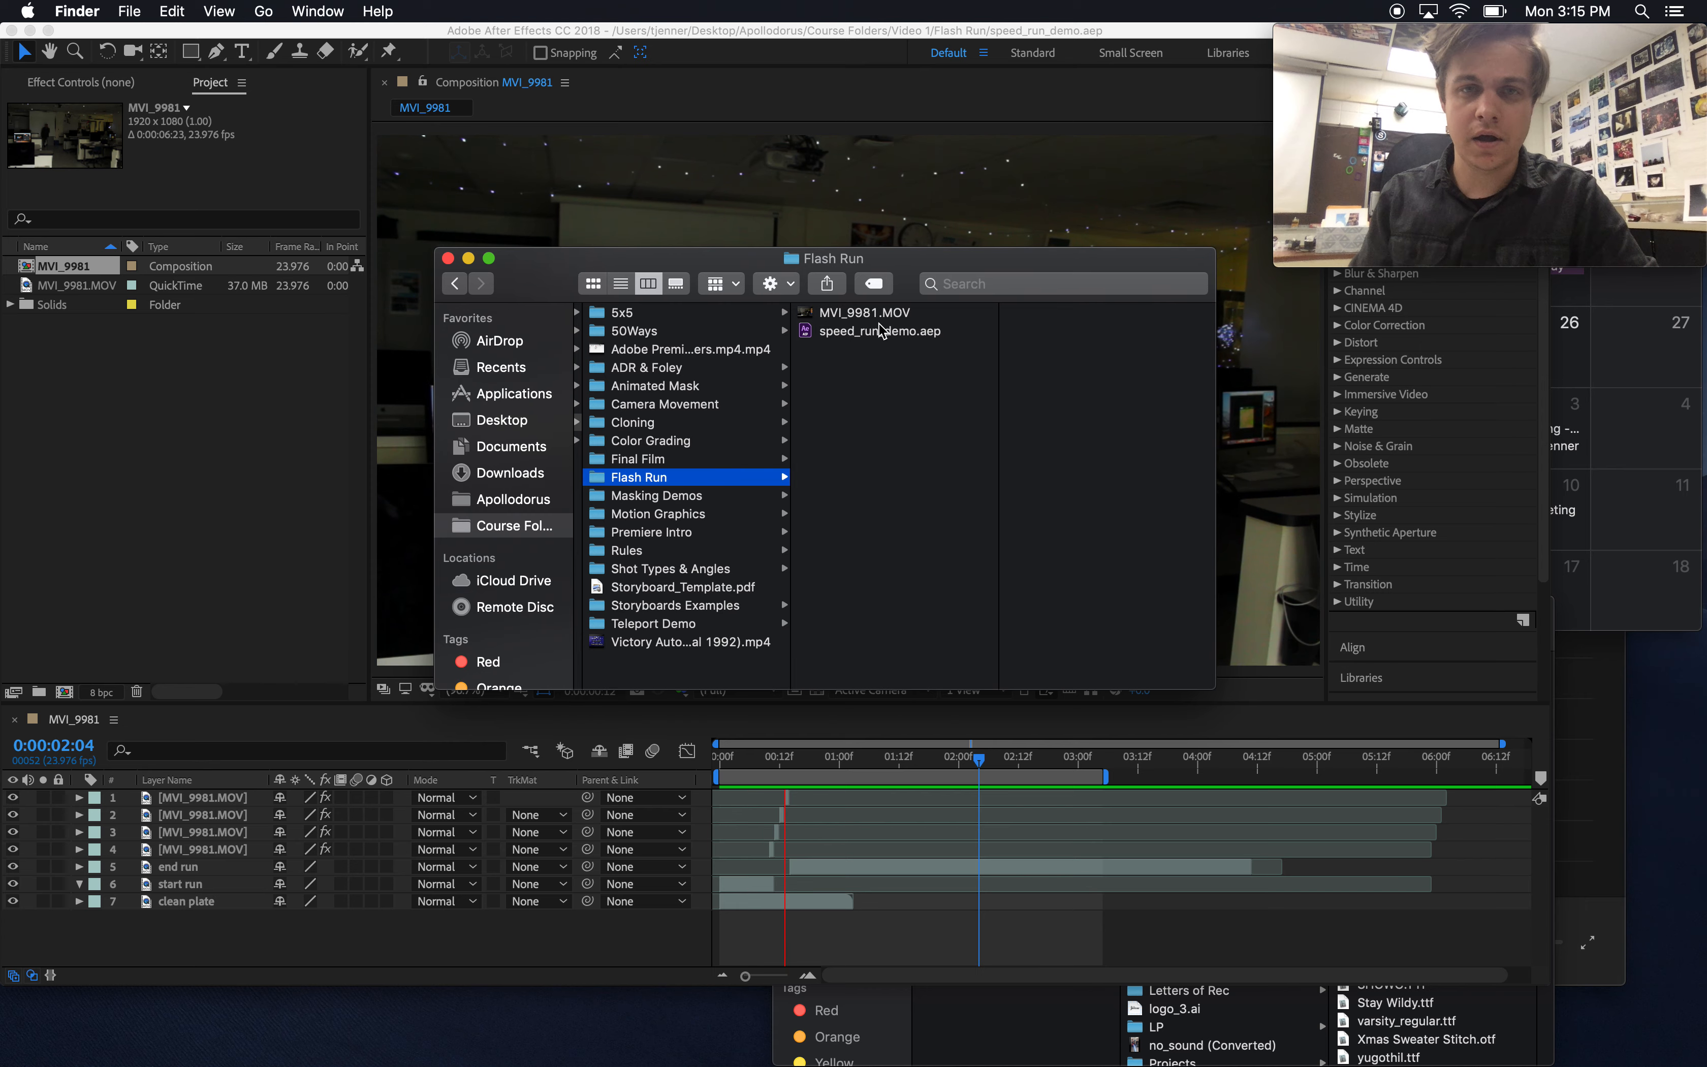
pyautogui.click(879, 316)
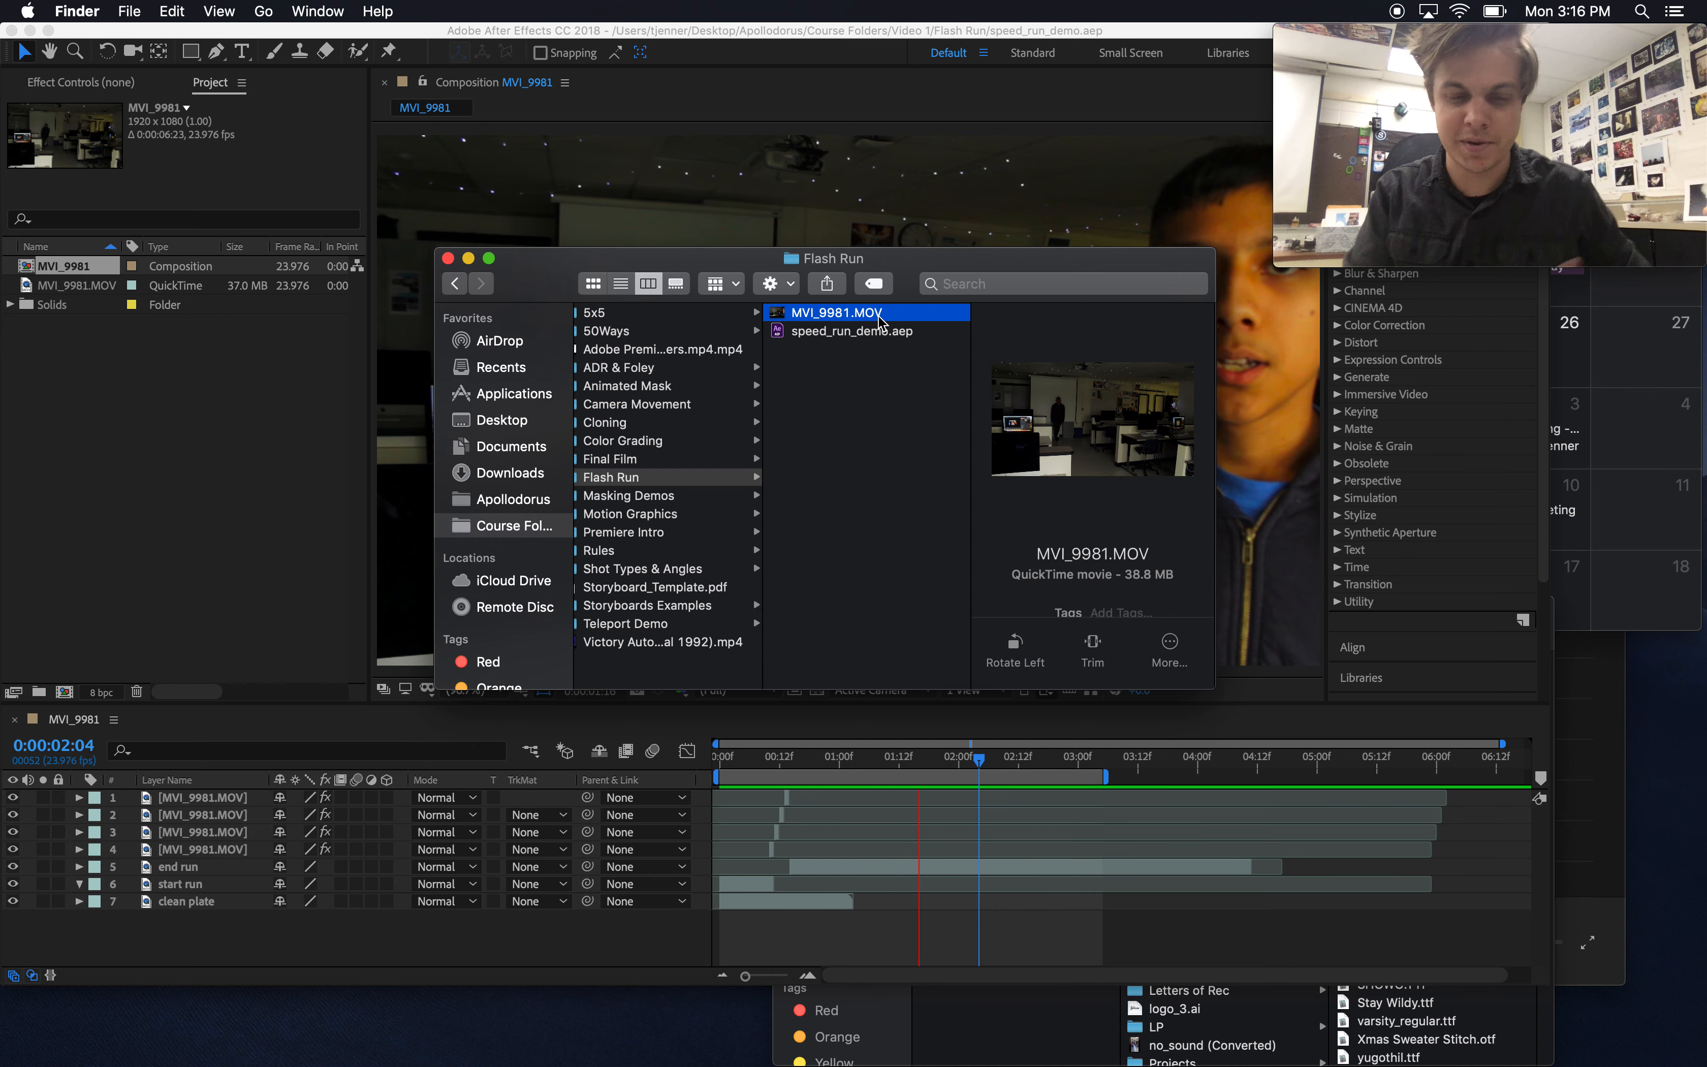
pyautogui.press('space')
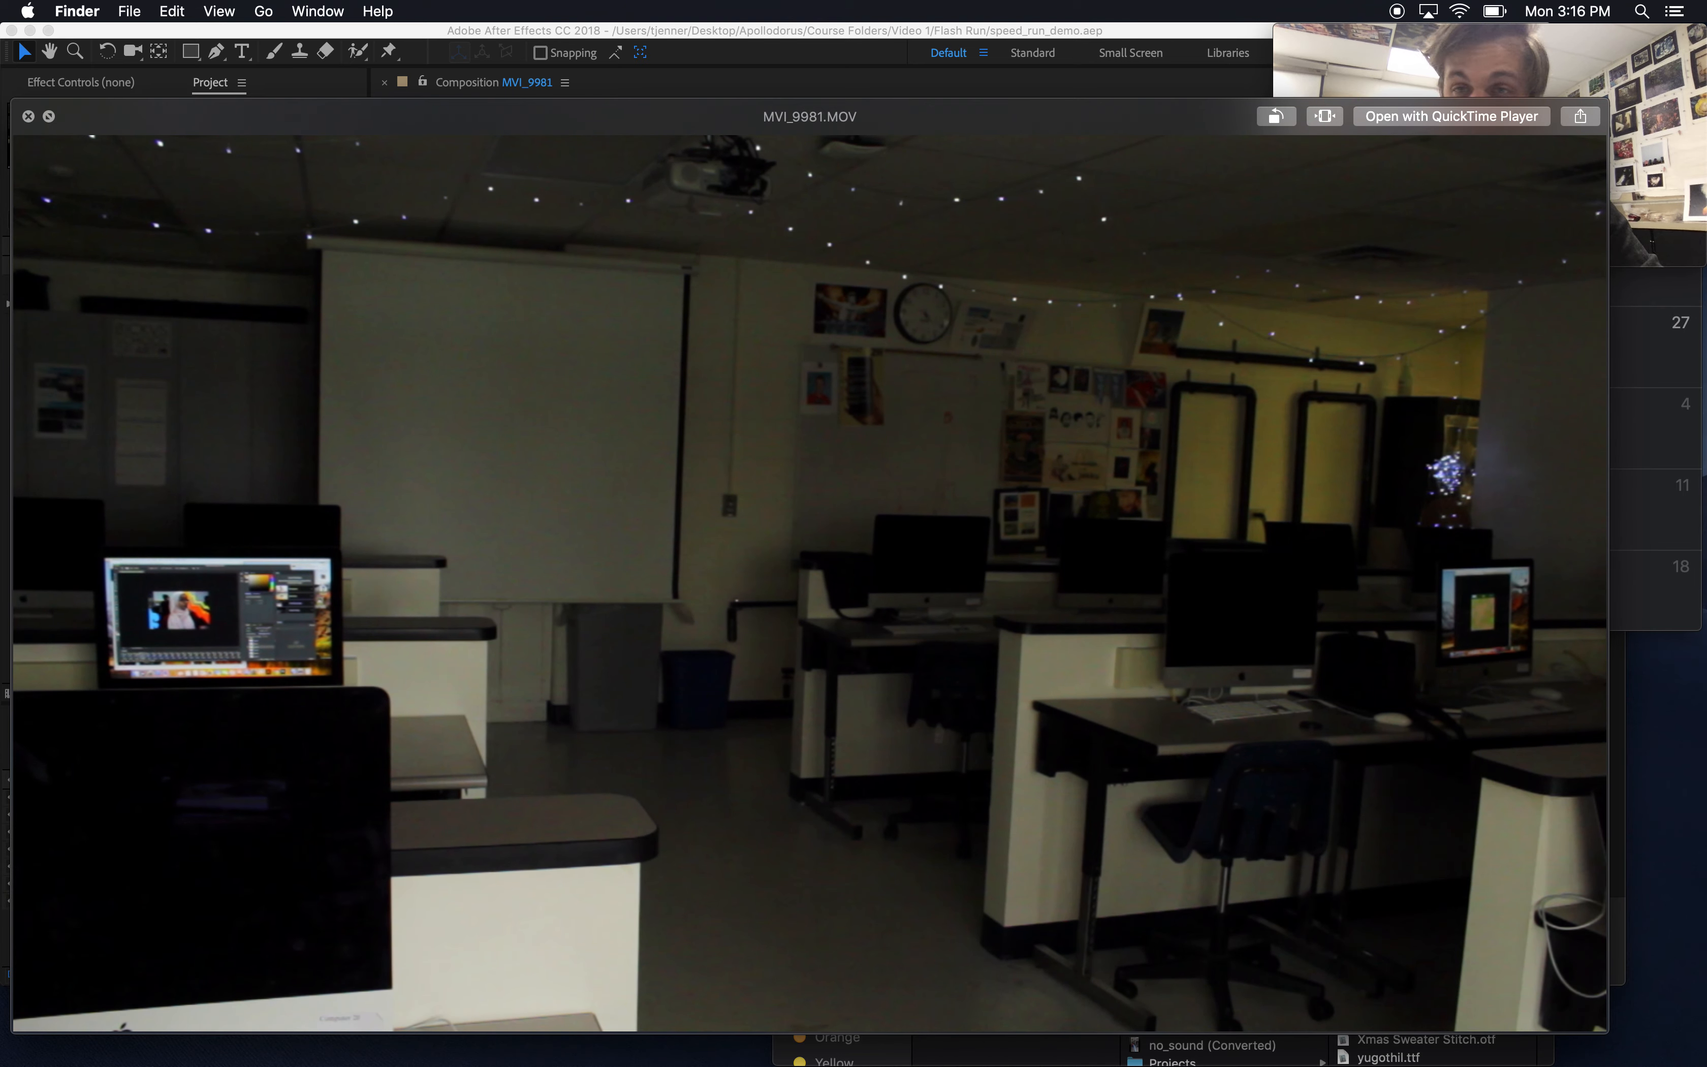
pyautogui.press('space')
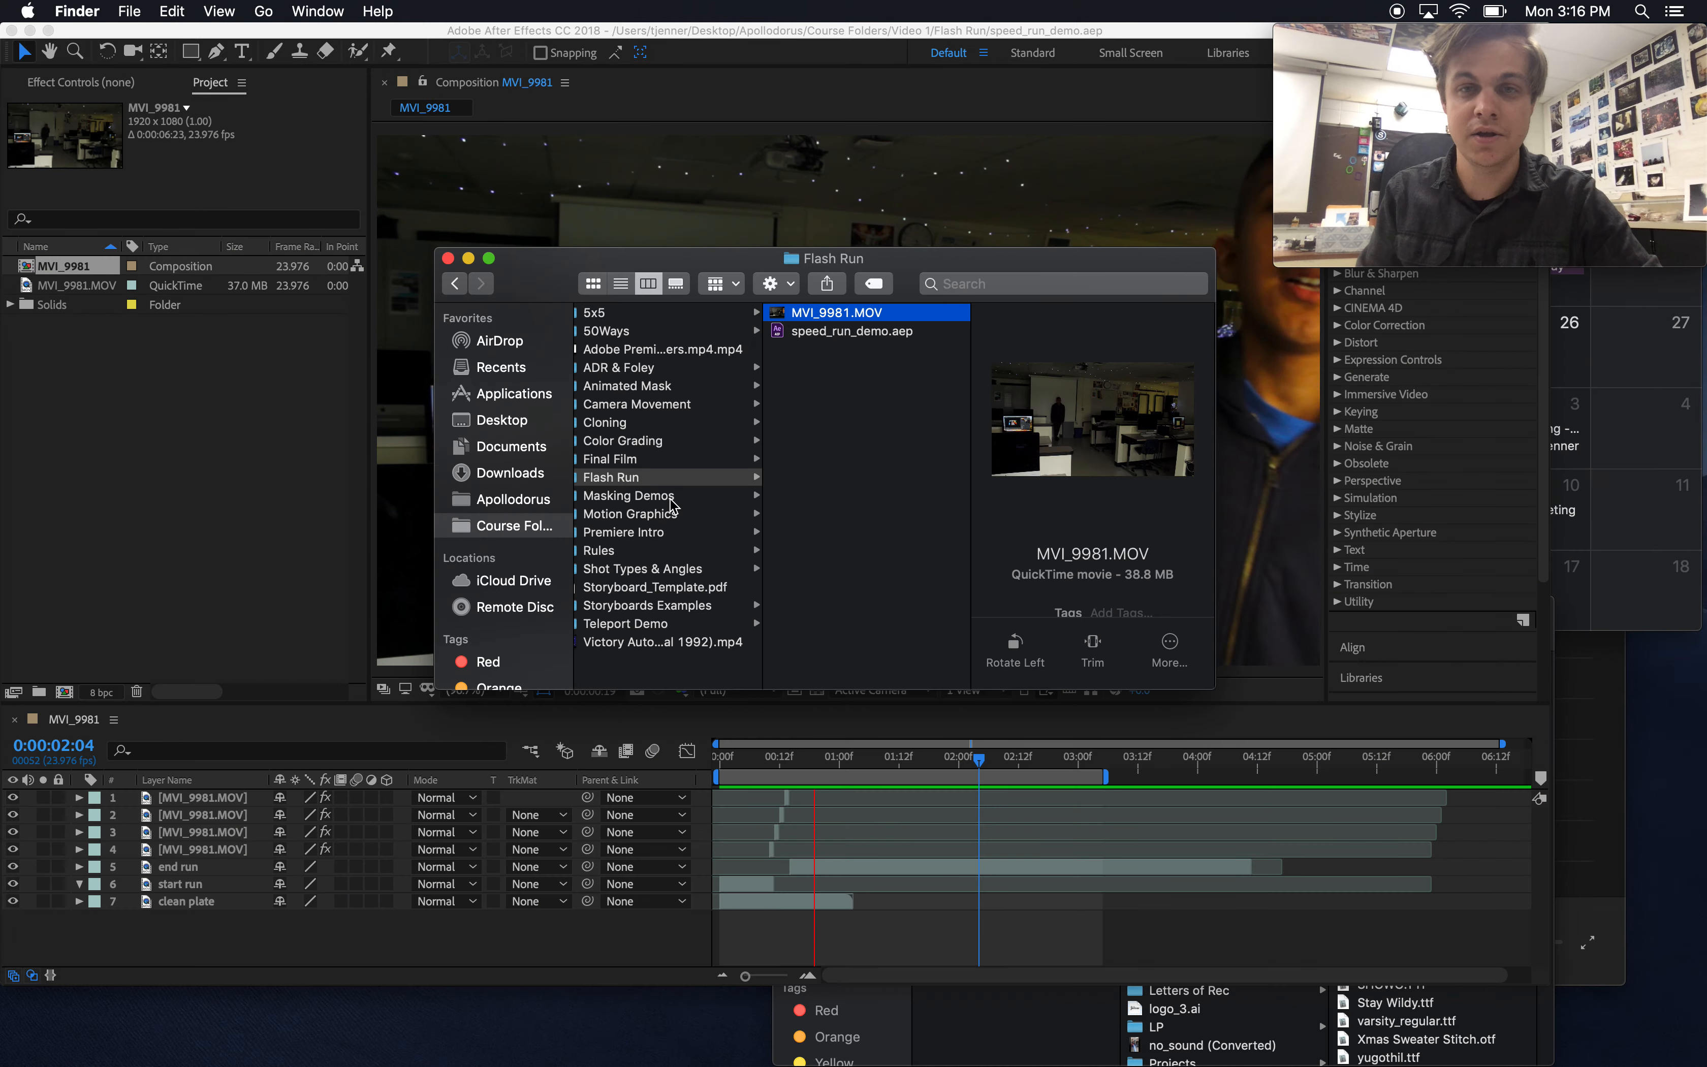
# Switch to After Effects and start a new, empty project
pyautogui.click(302, 481)
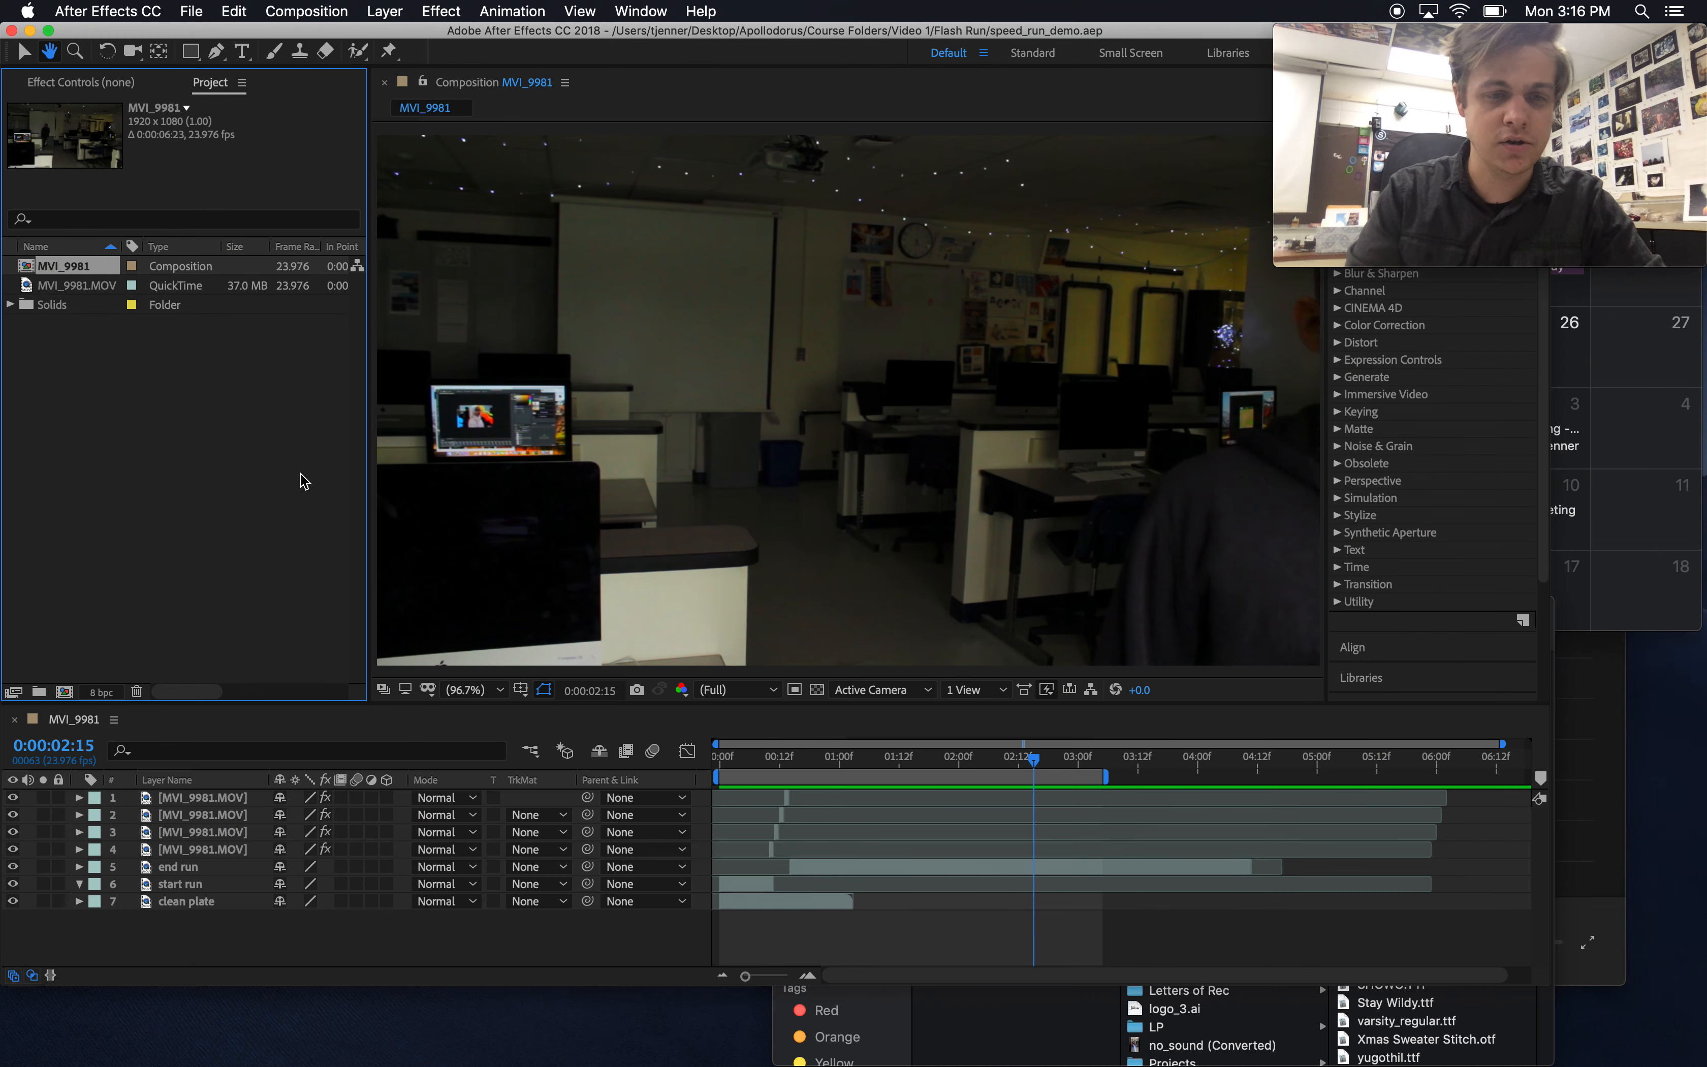
pyautogui.press('super+n')
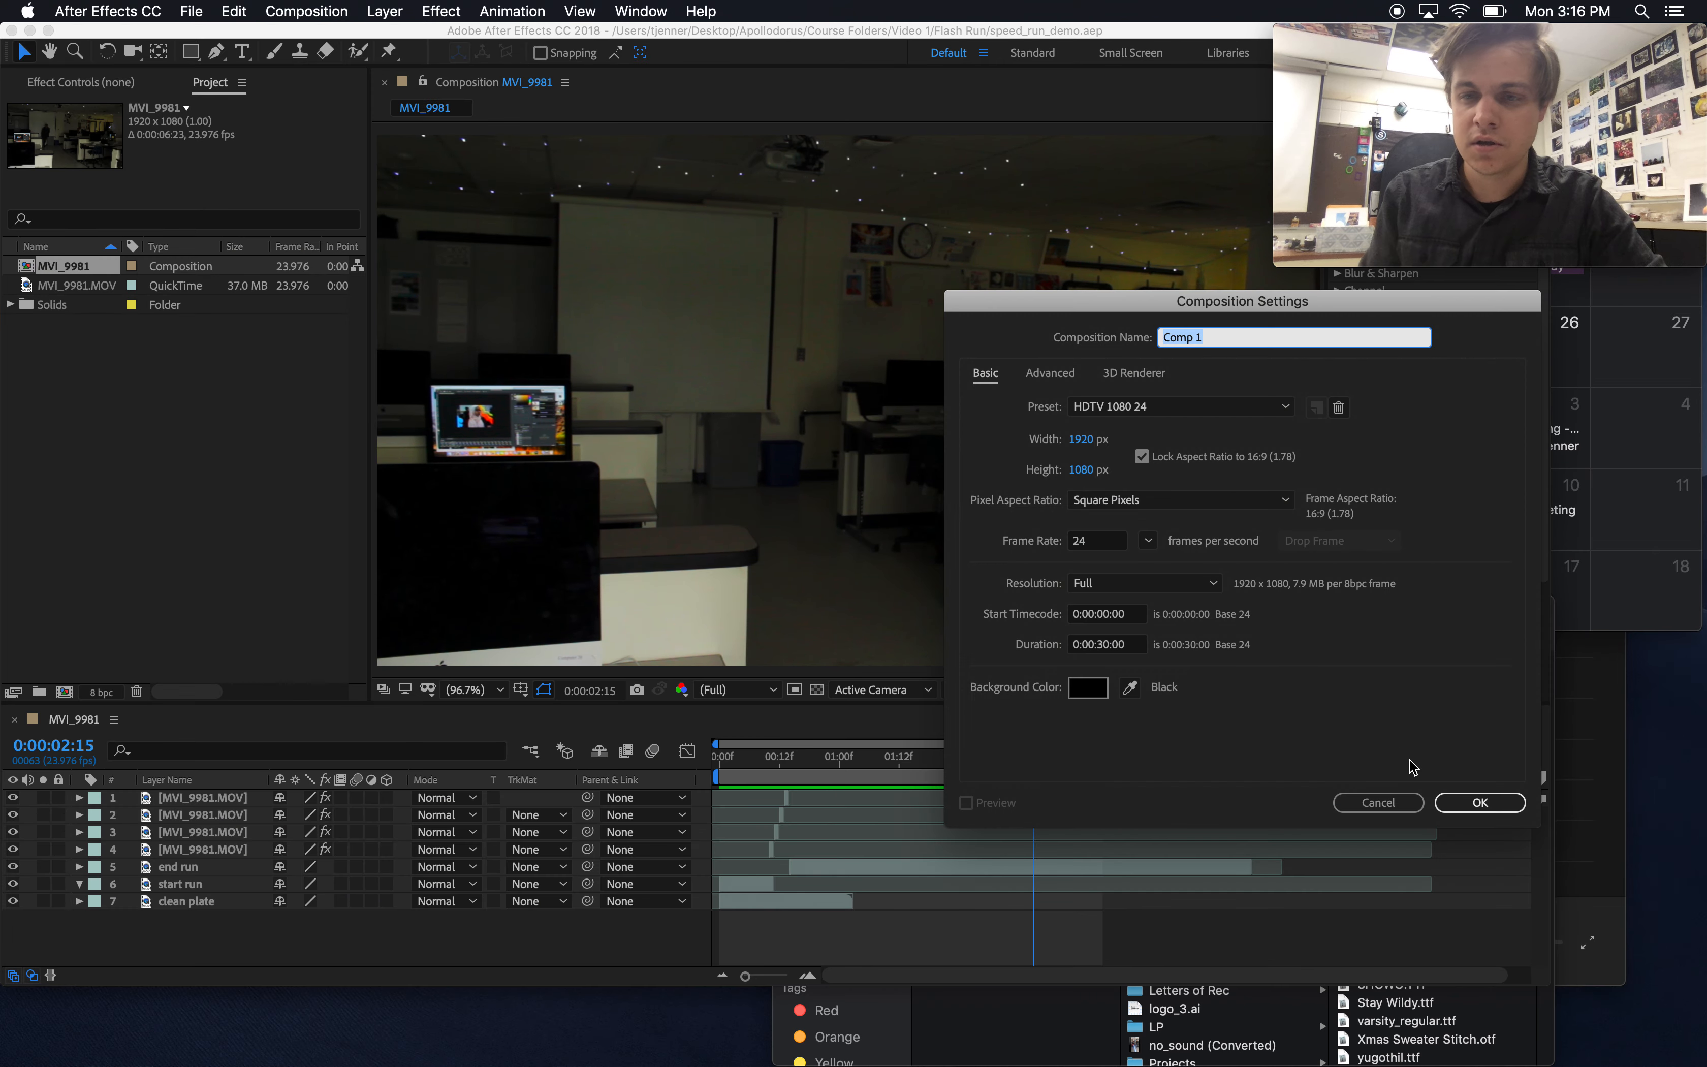
pyautogui.click(1378, 802)
pyautogui.click(252, 407)
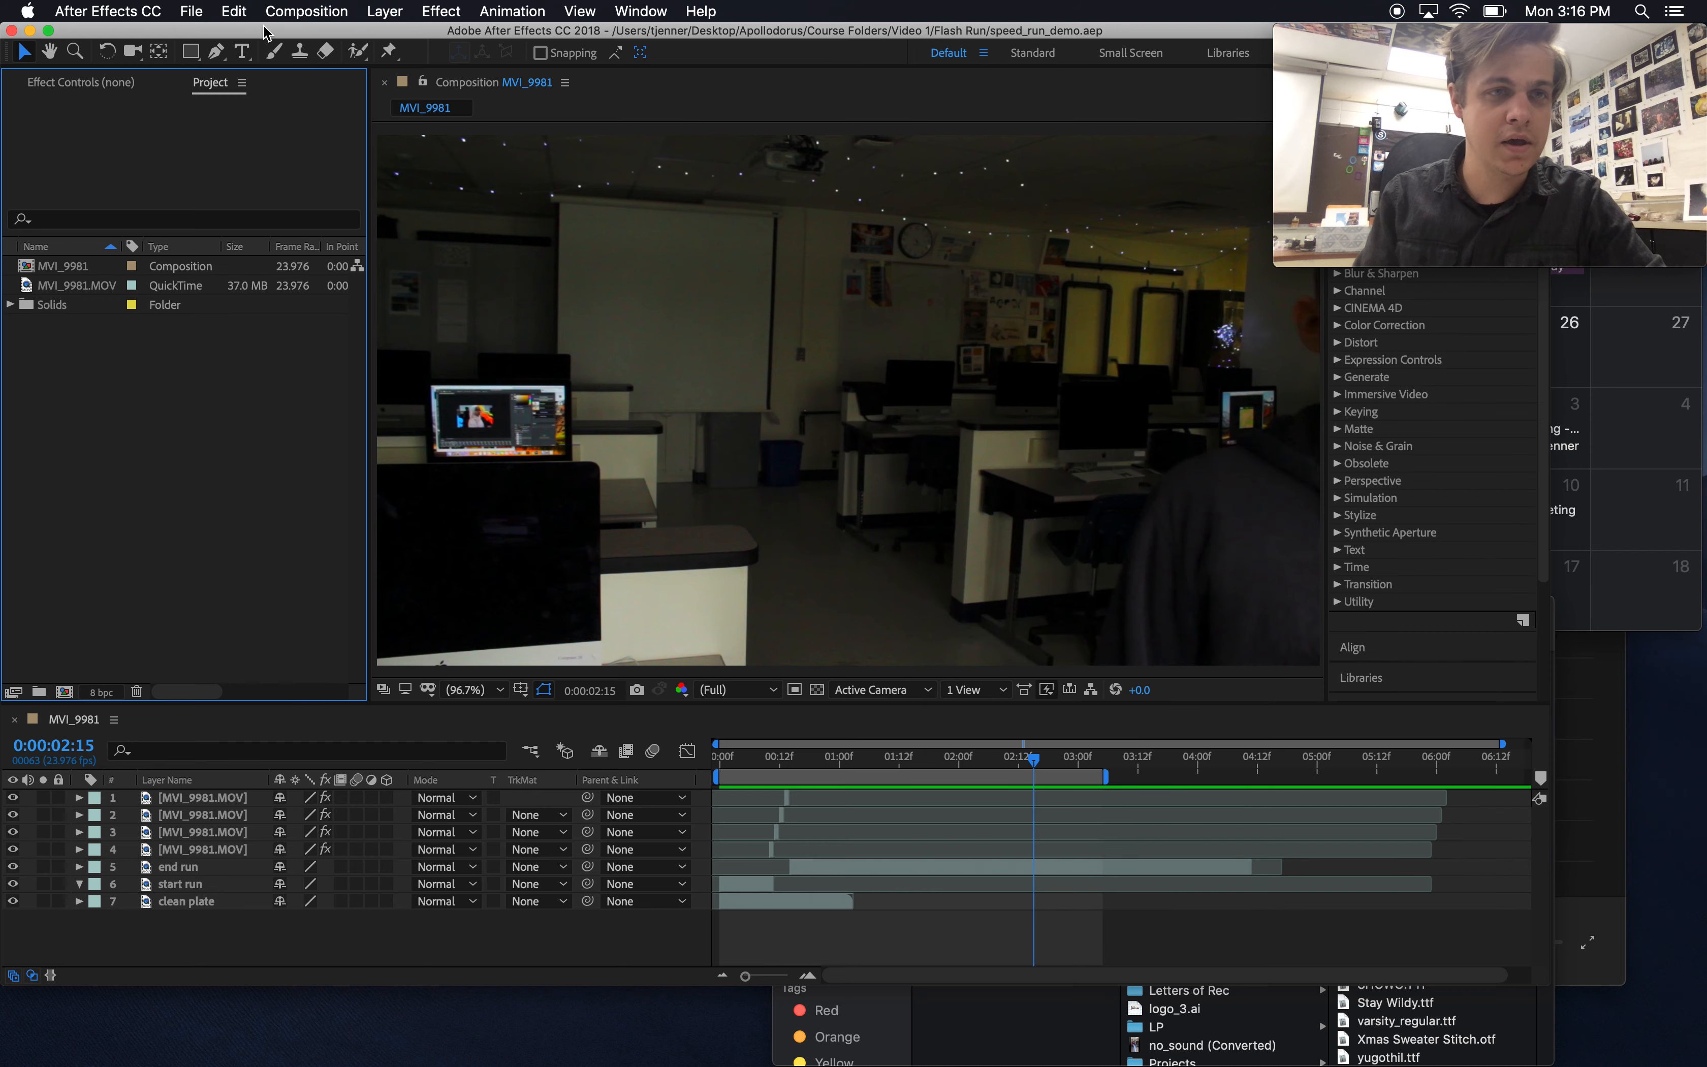
pyautogui.click(192, 11)
pyautogui.click(479, 42)
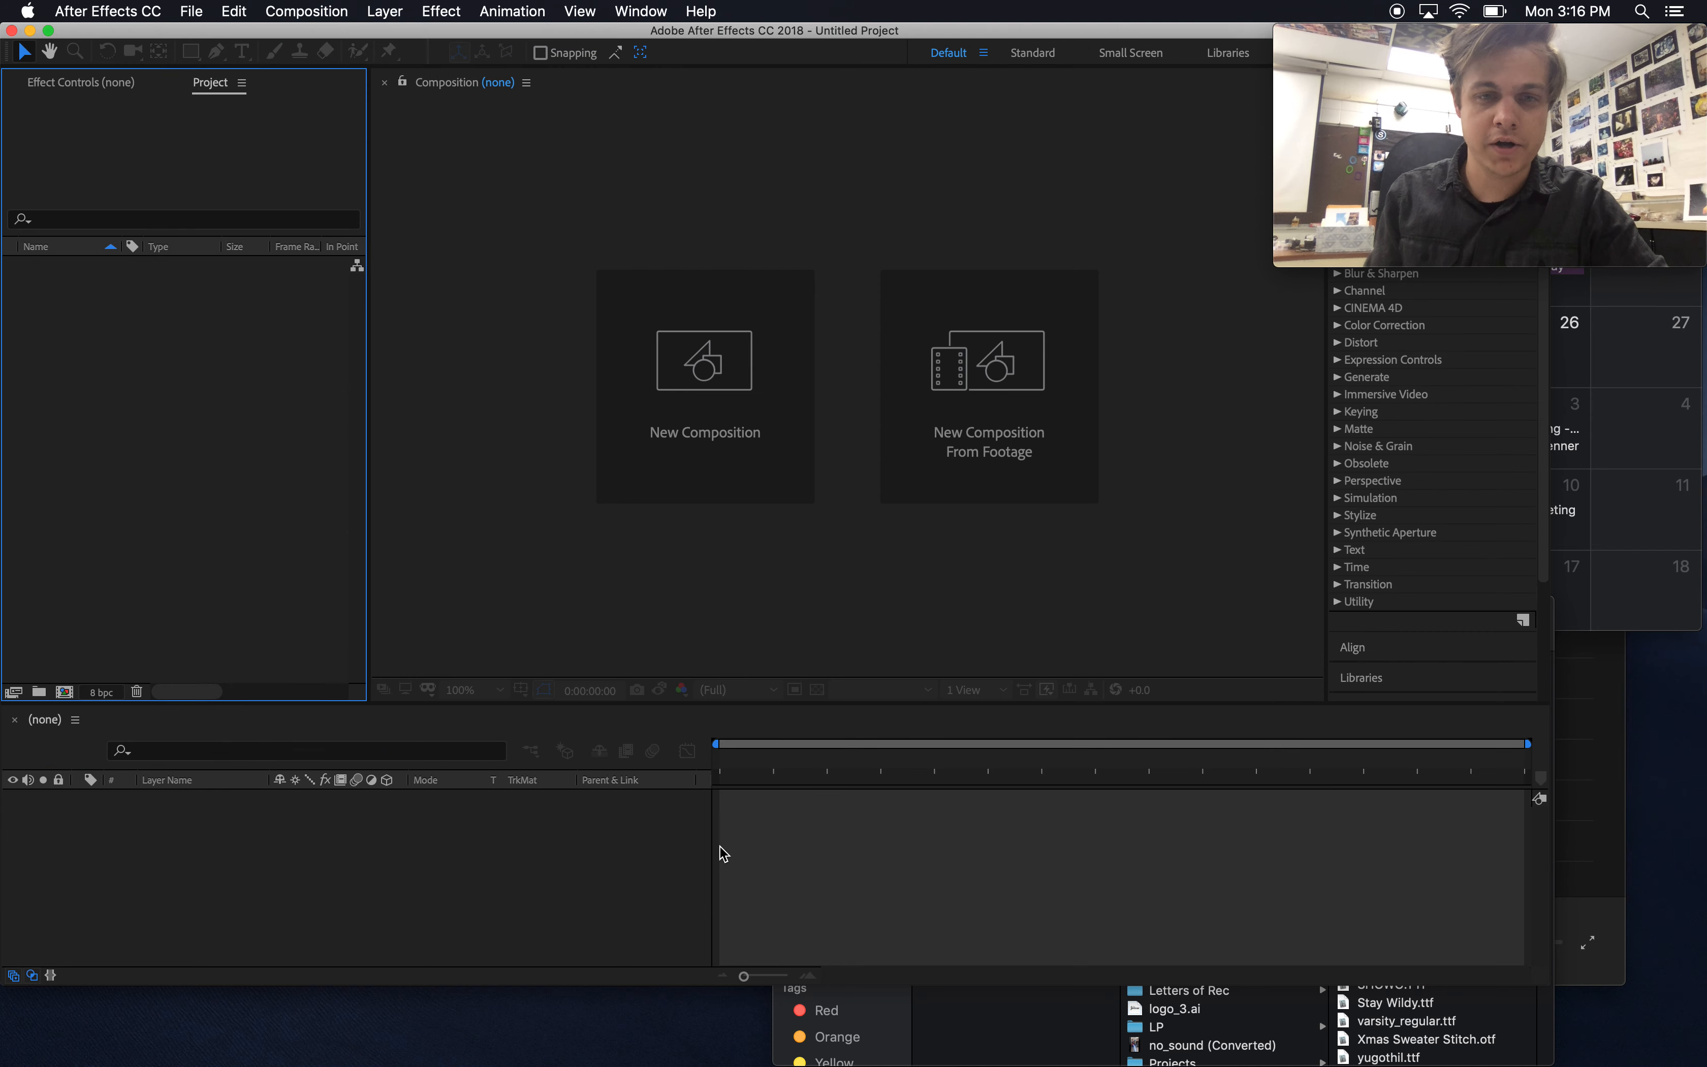
# Import MVI_9981.MOV from the Flash Run folder into the After Effects project and create a composition from it
pyautogui.click(1607, 803)
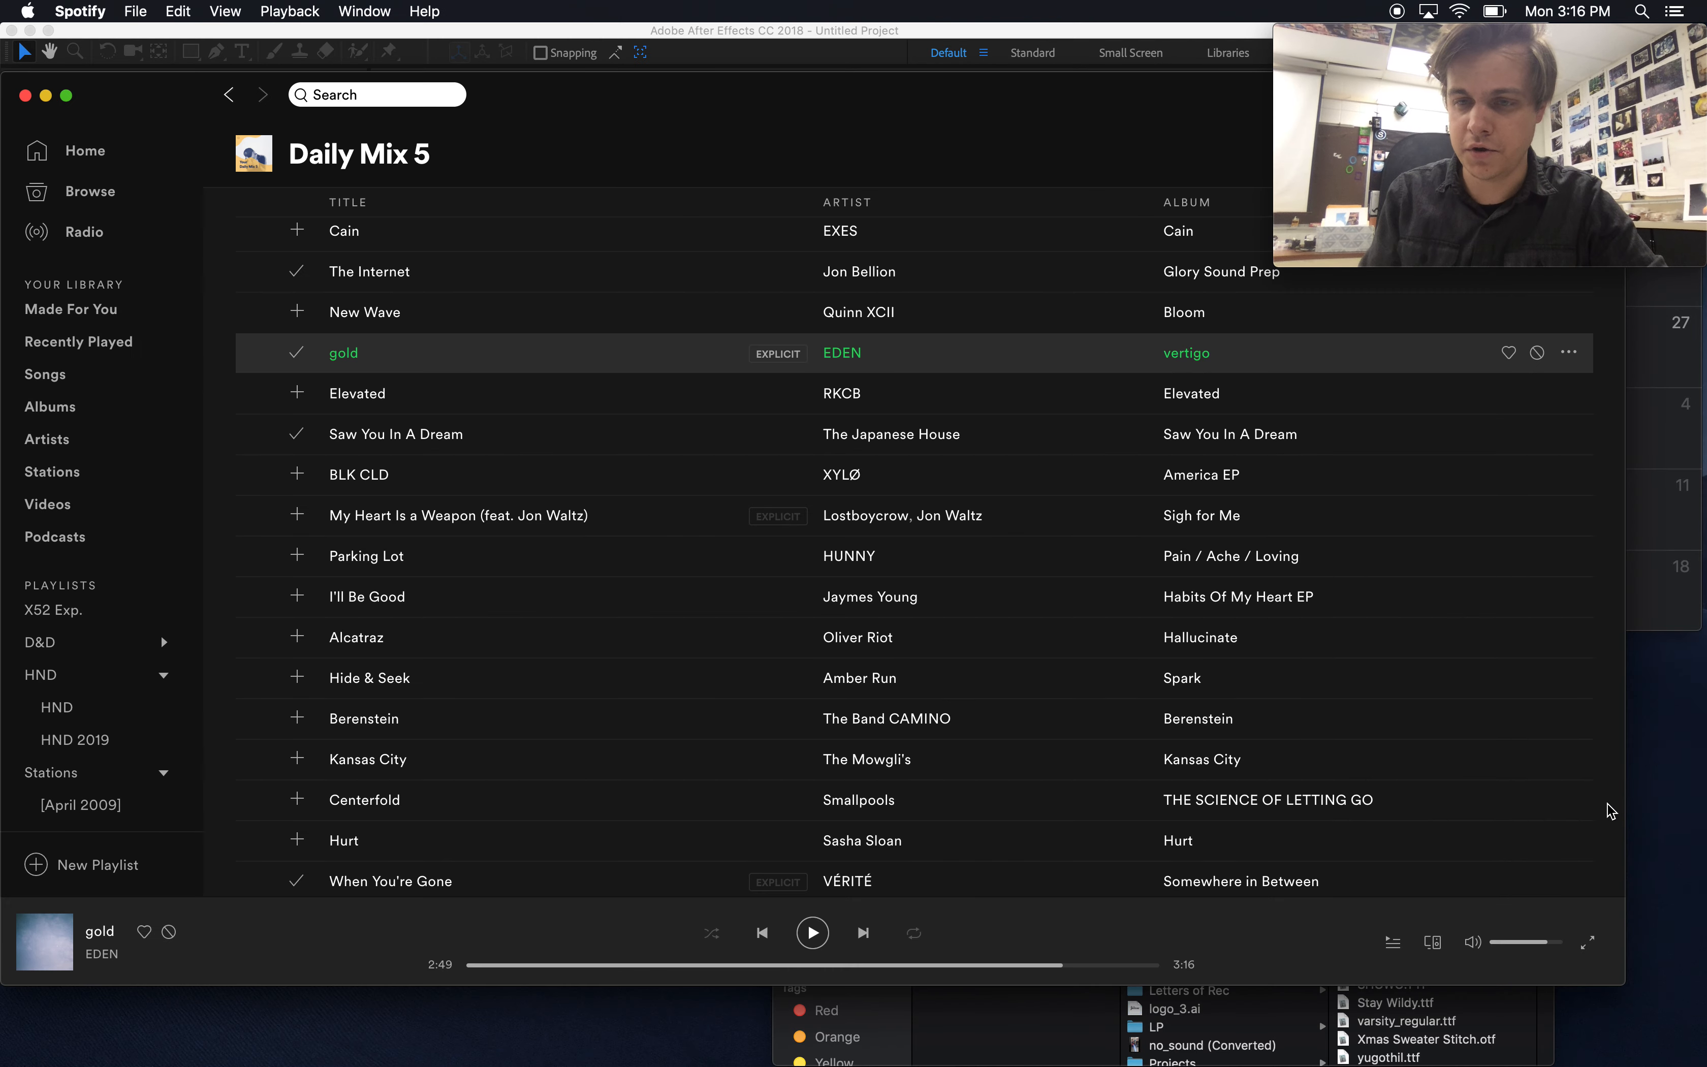
pyautogui.hotkey('ctrl', 'Up')
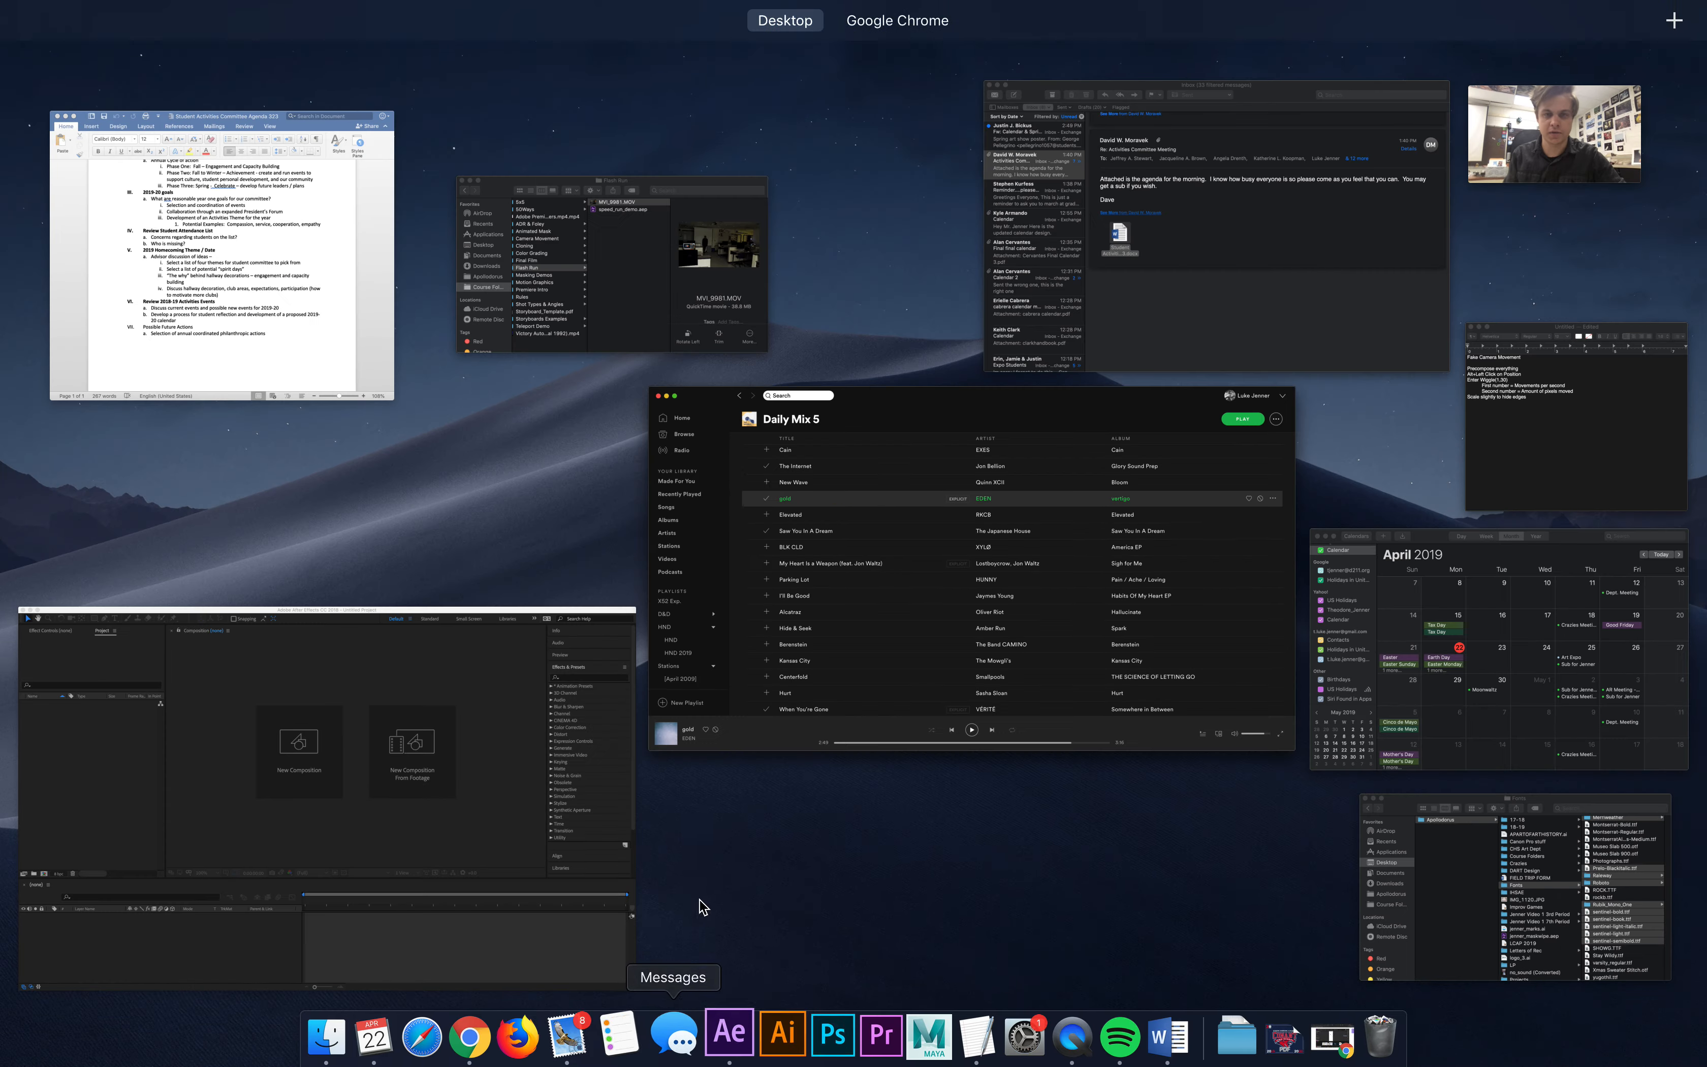
pyautogui.click(399, 759)
pyautogui.click(341, 1035)
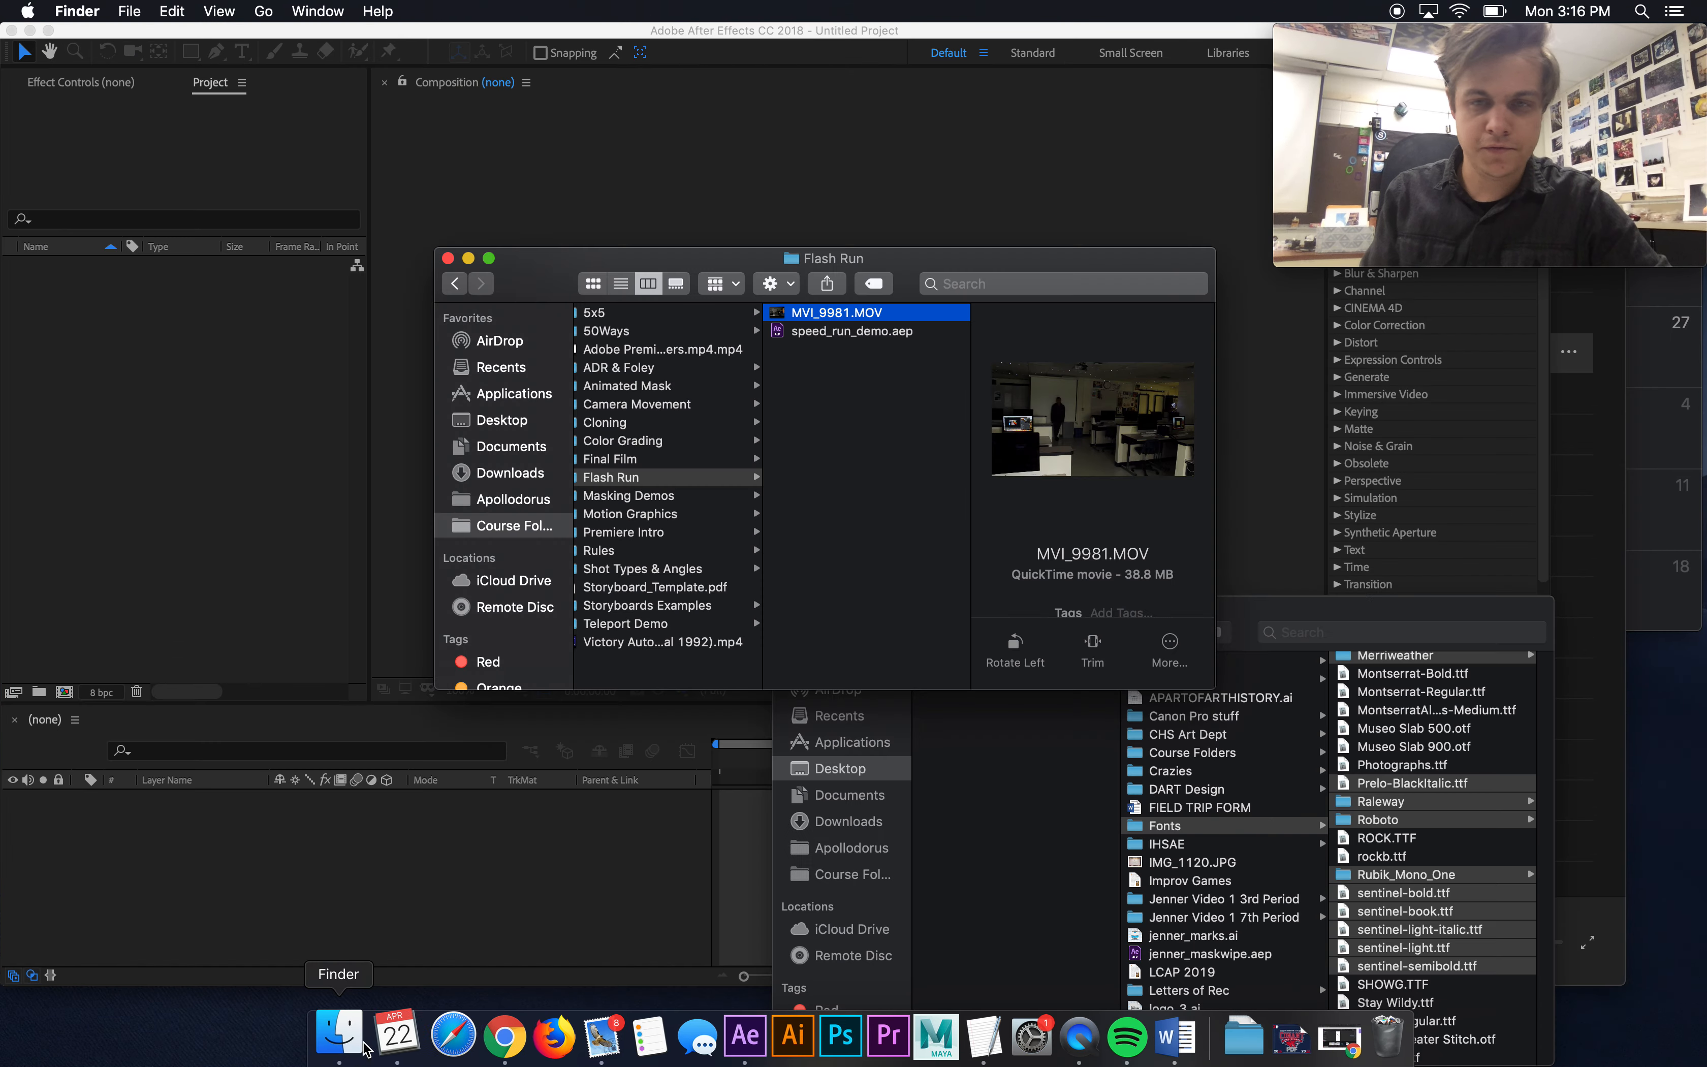
pyautogui.moveTo(815, 317); pyautogui.dragTo(218, 403)
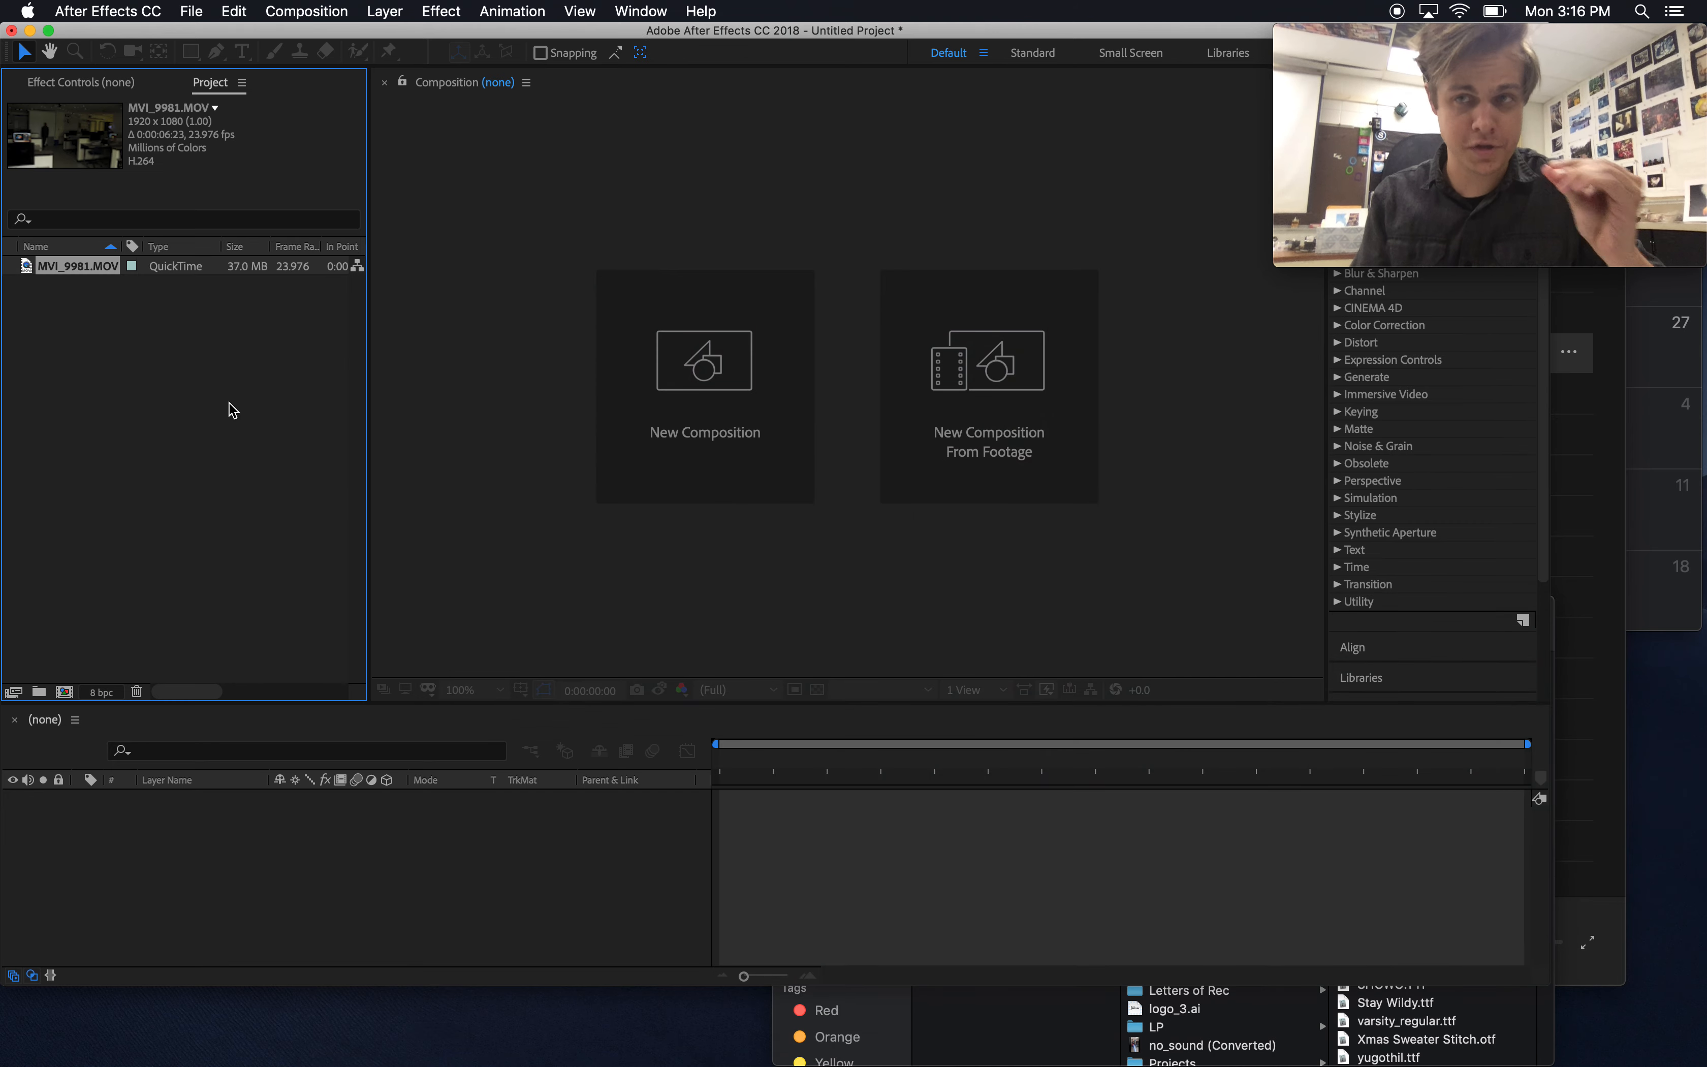
pyautogui.moveTo(84, 268); pyautogui.dragTo(777, 885)
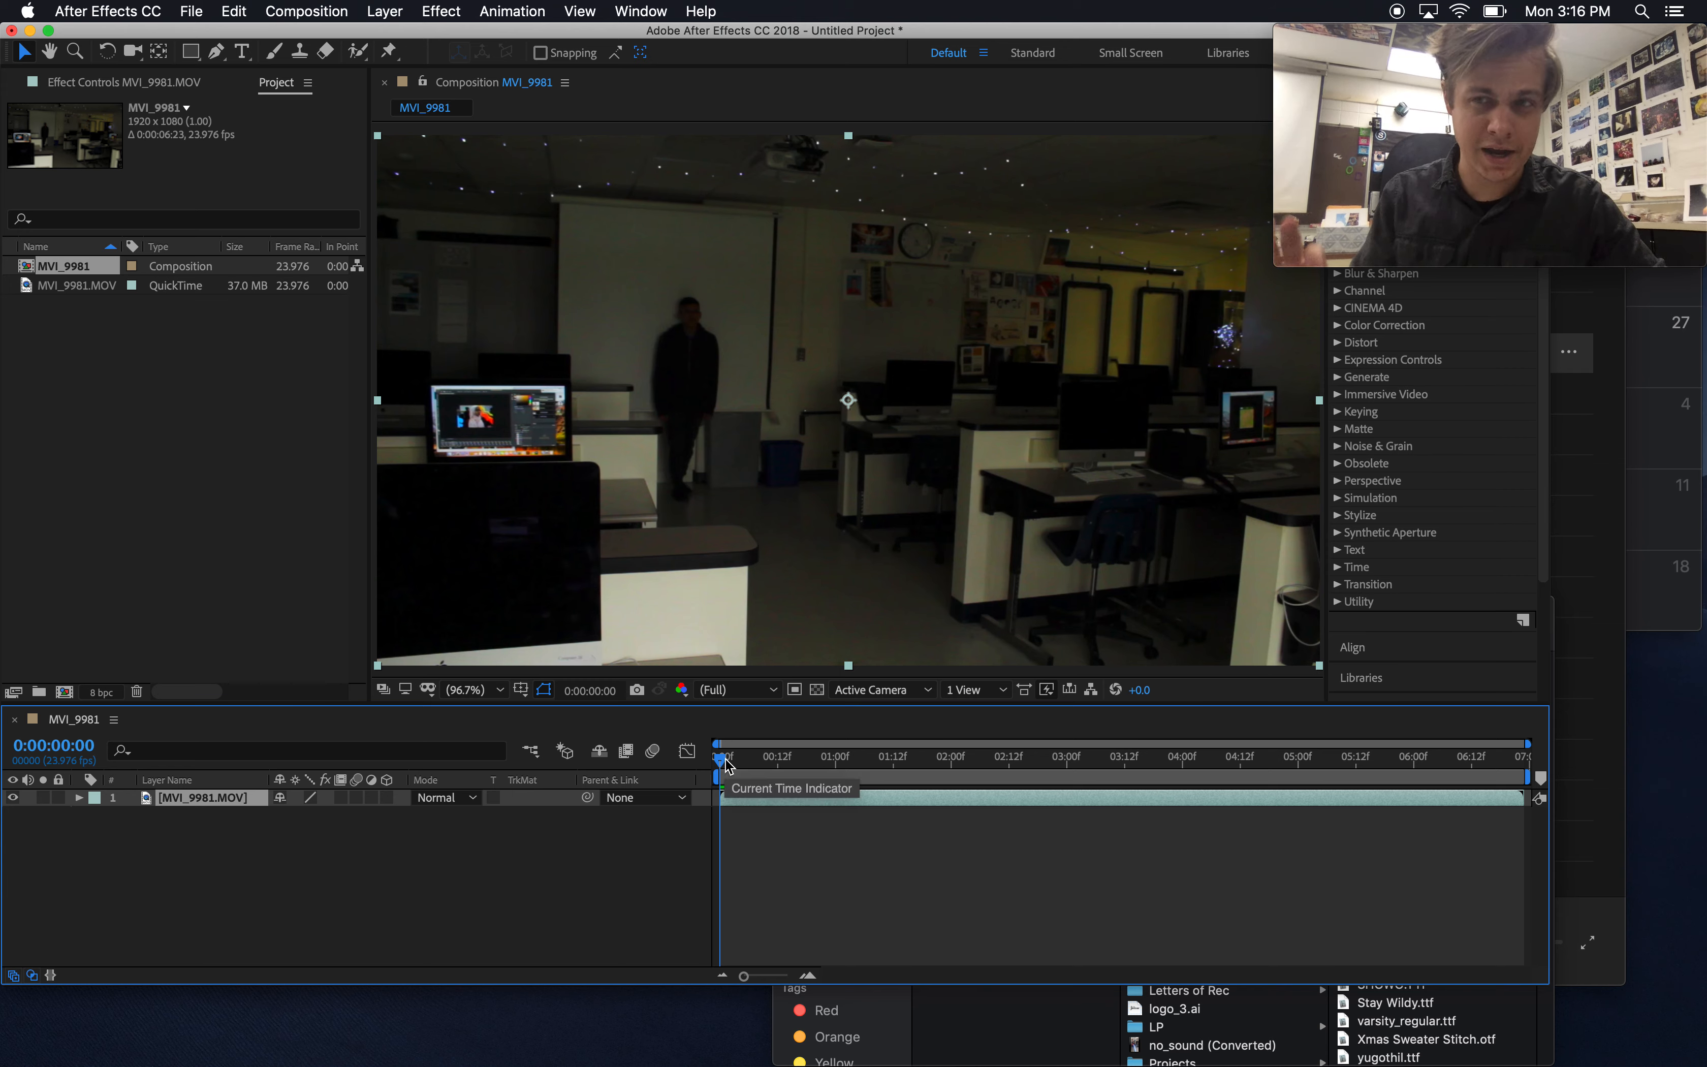
# Duplicate the footage layer and trim the upper copy to start at 0:00:05:23, where the room is empty
pyautogui.moveTo(727, 764); pyautogui.dragTo(1416, 763)
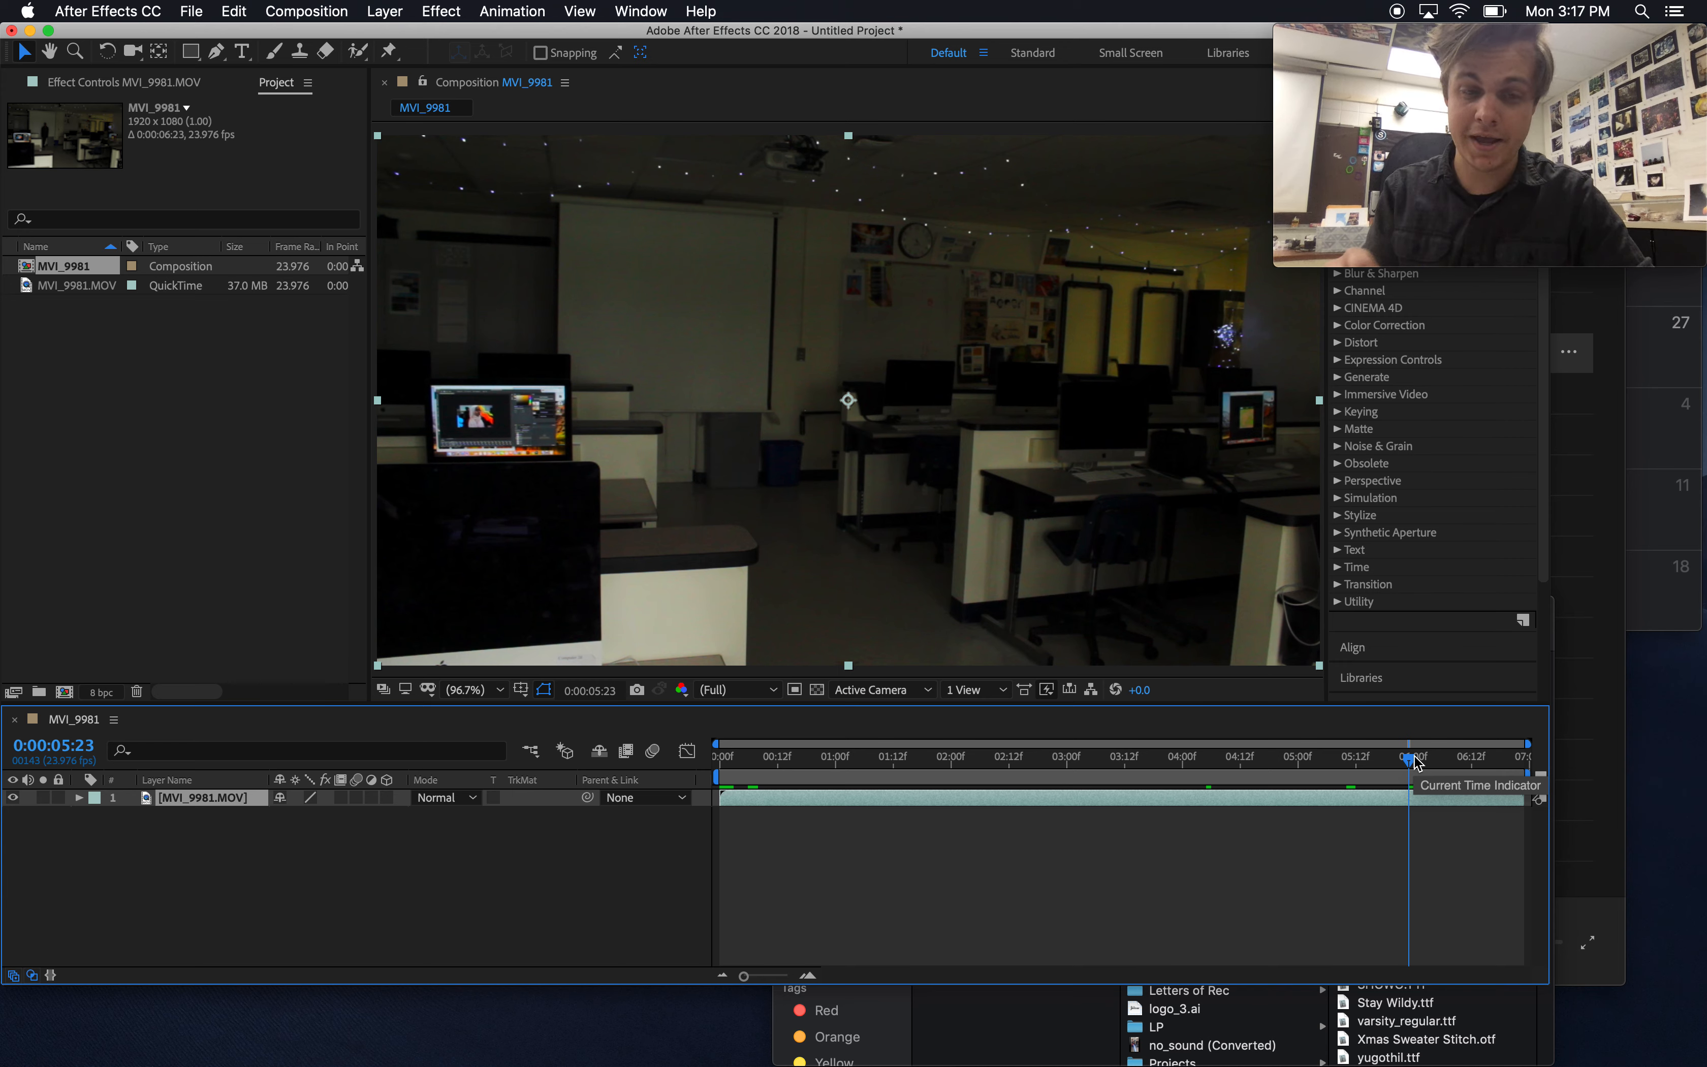
pyautogui.press('super+d')
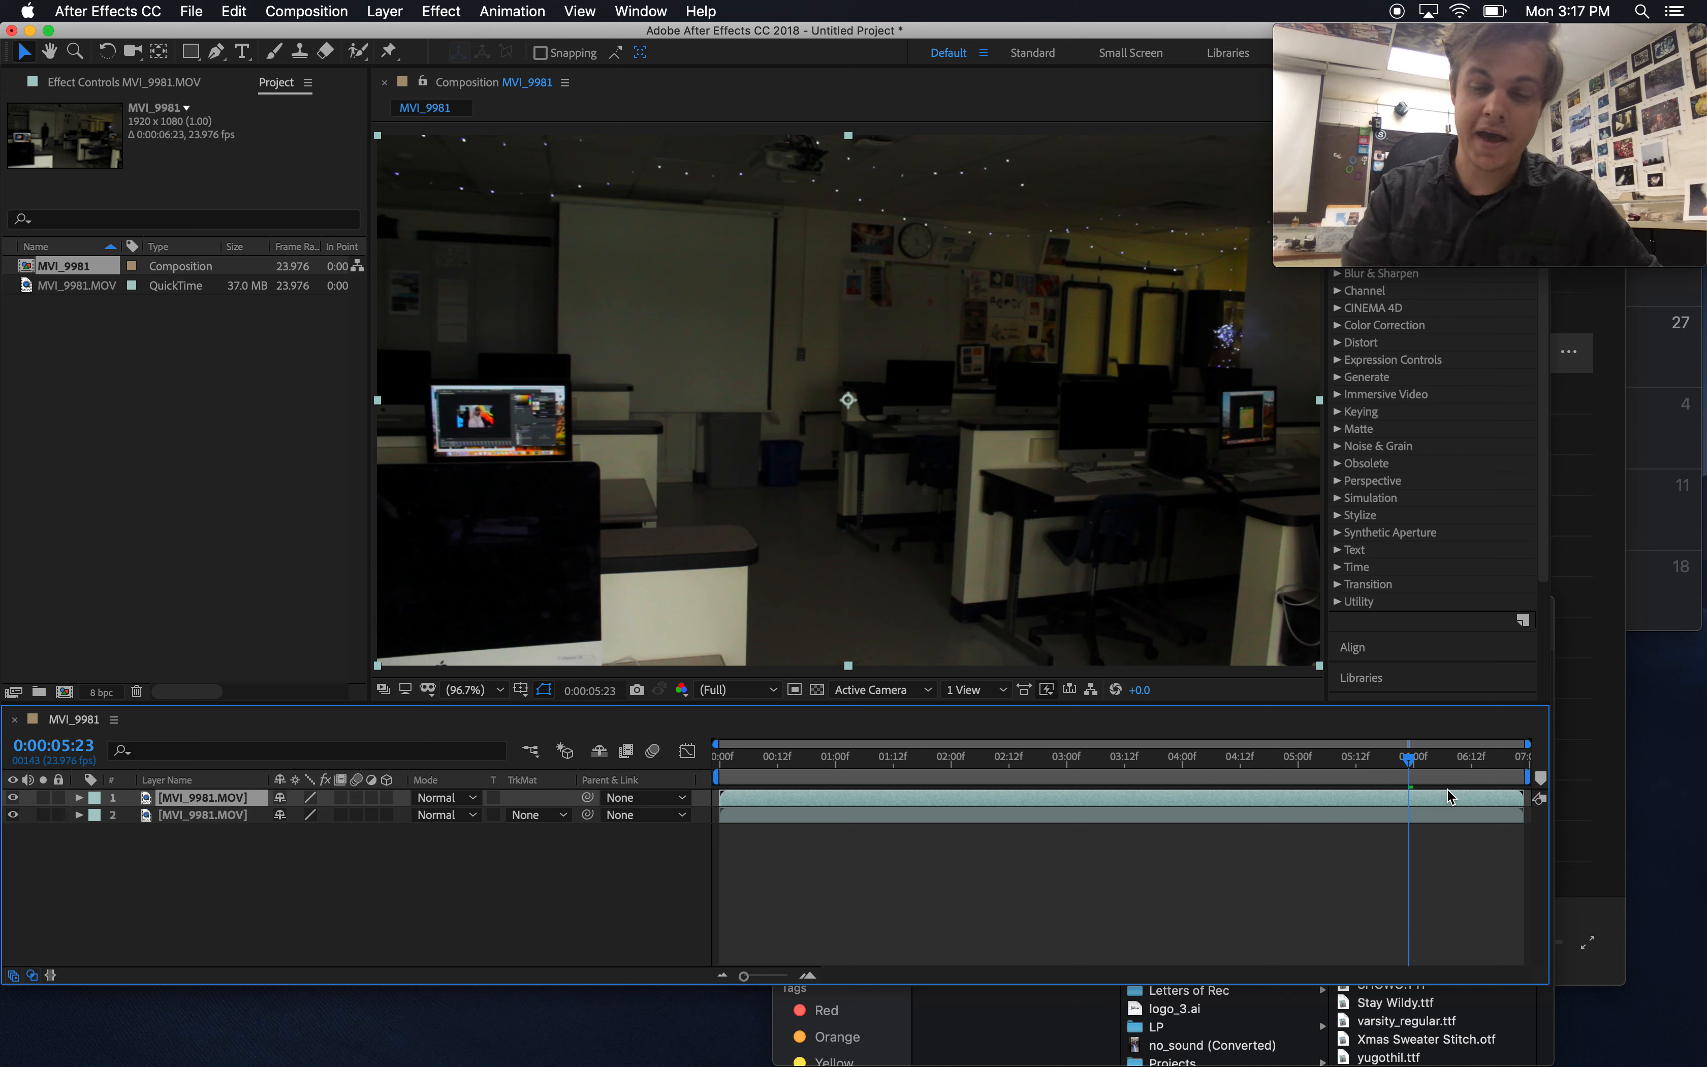
pyautogui.hotkey('alt', '[')
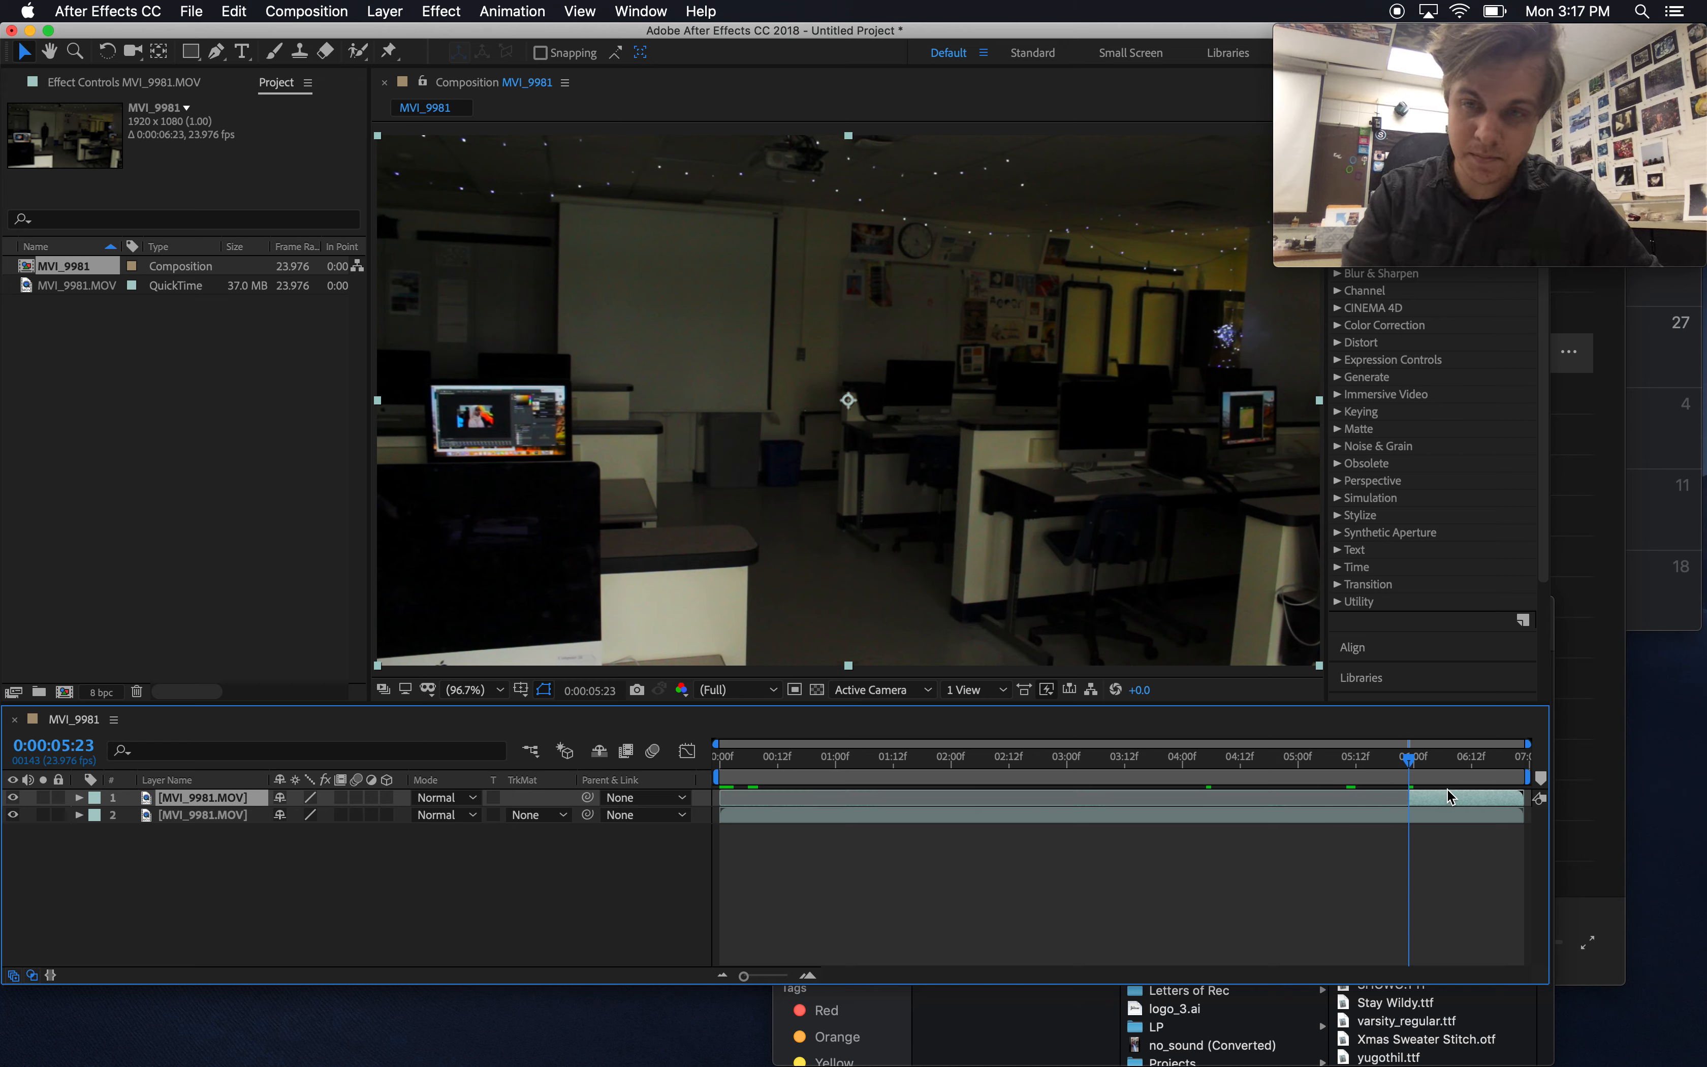
# Place the trimmed copy at the start of the timeline beneath the original layer and rename it "clean plate"
pyautogui.moveTo(1451, 800); pyautogui.dragTo(759, 758)
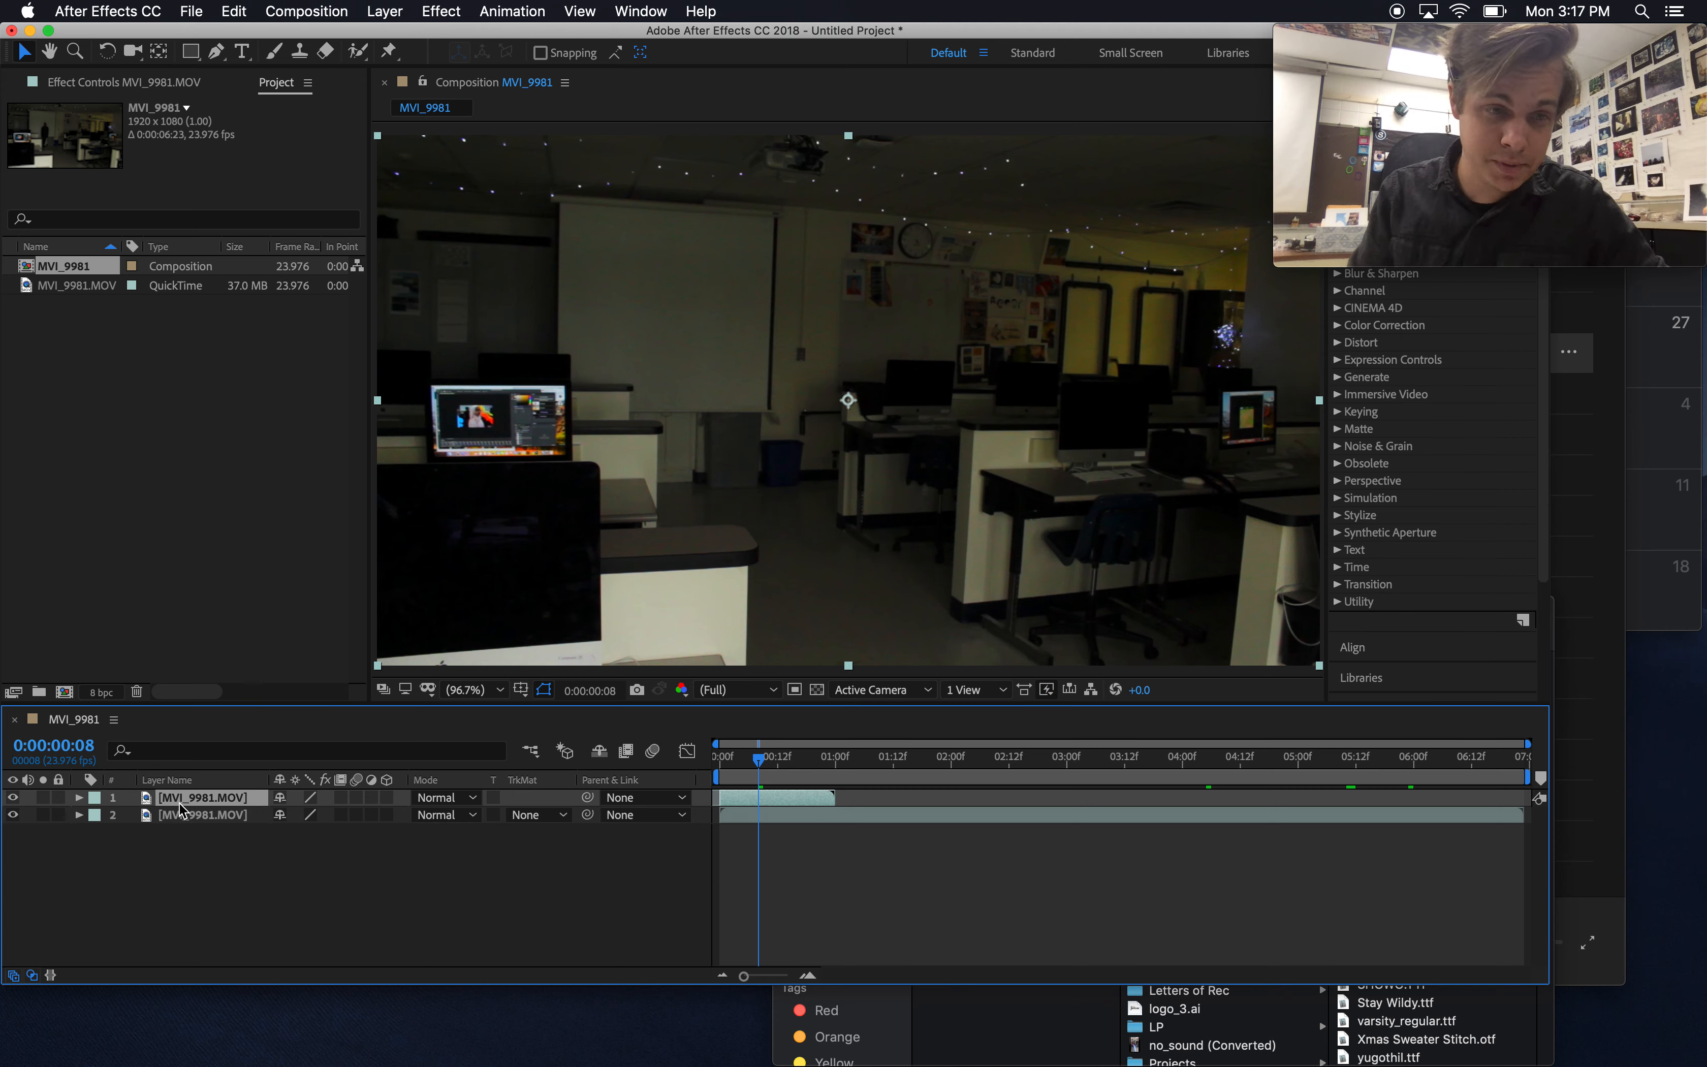
pyautogui.moveTo(180, 803); pyautogui.dragTo(182, 827)
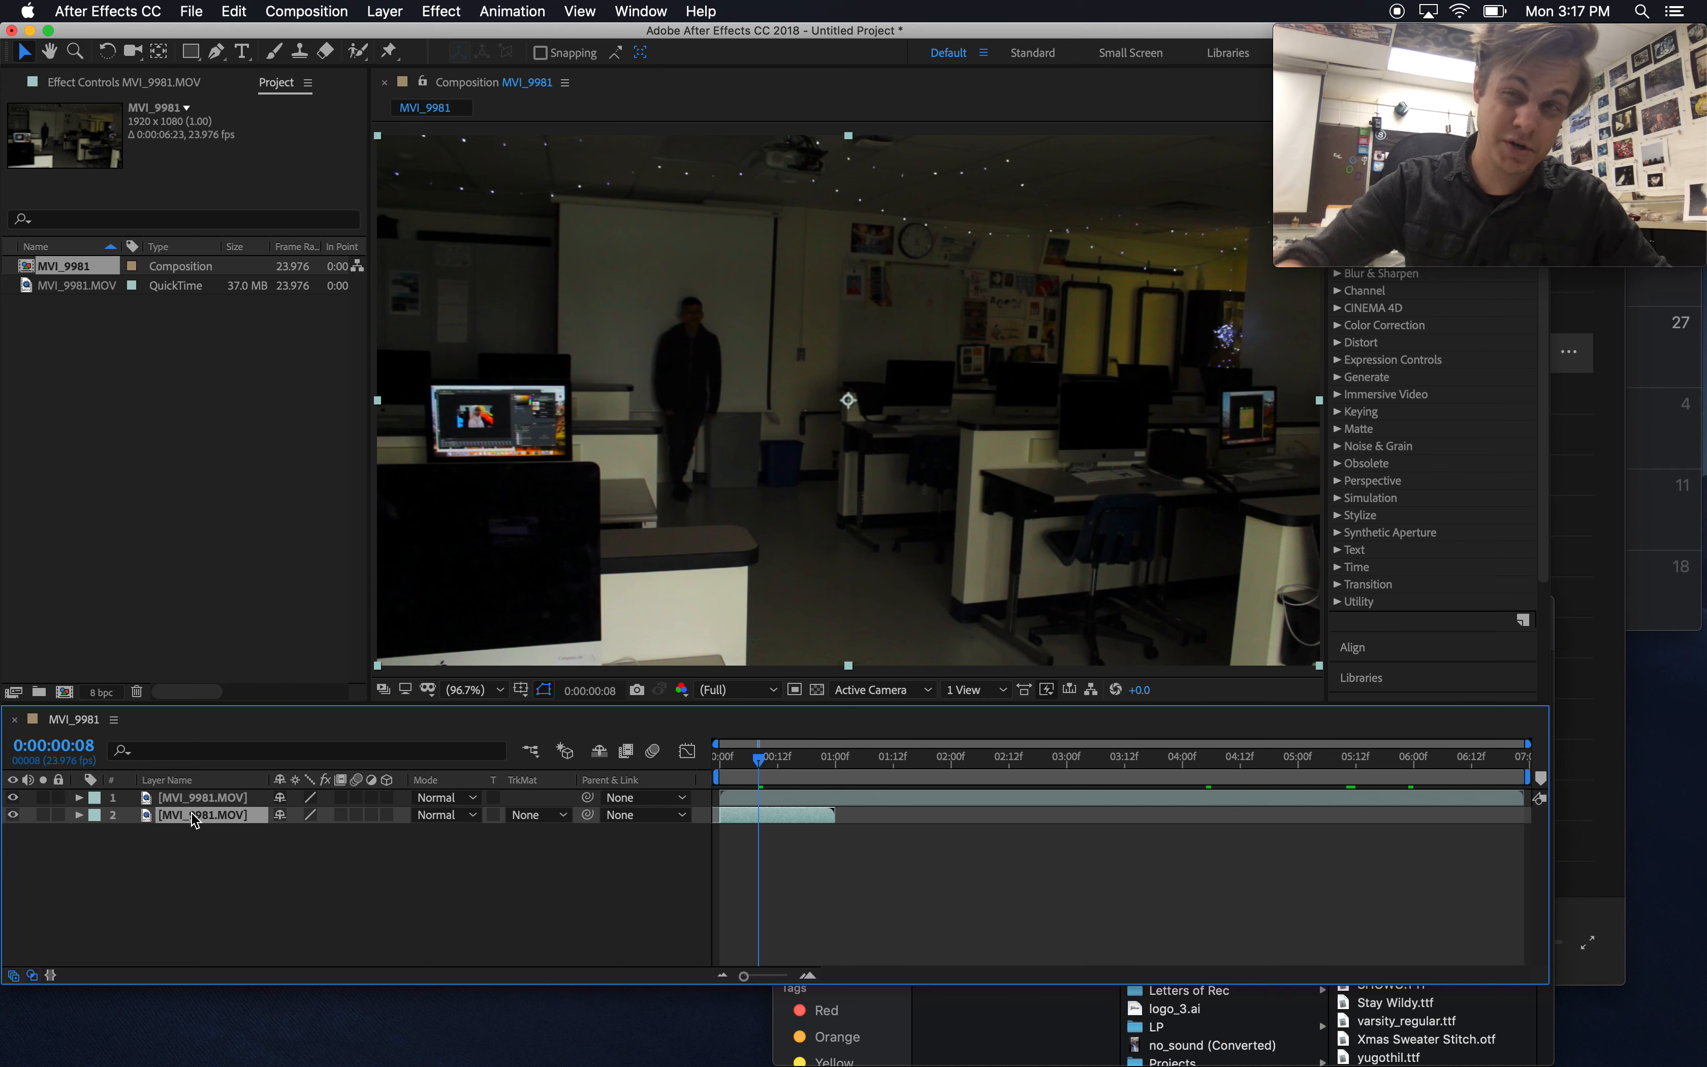
pyautogui.press('Return')
pyautogui.write('clean plate')
pyautogui.press('Return')
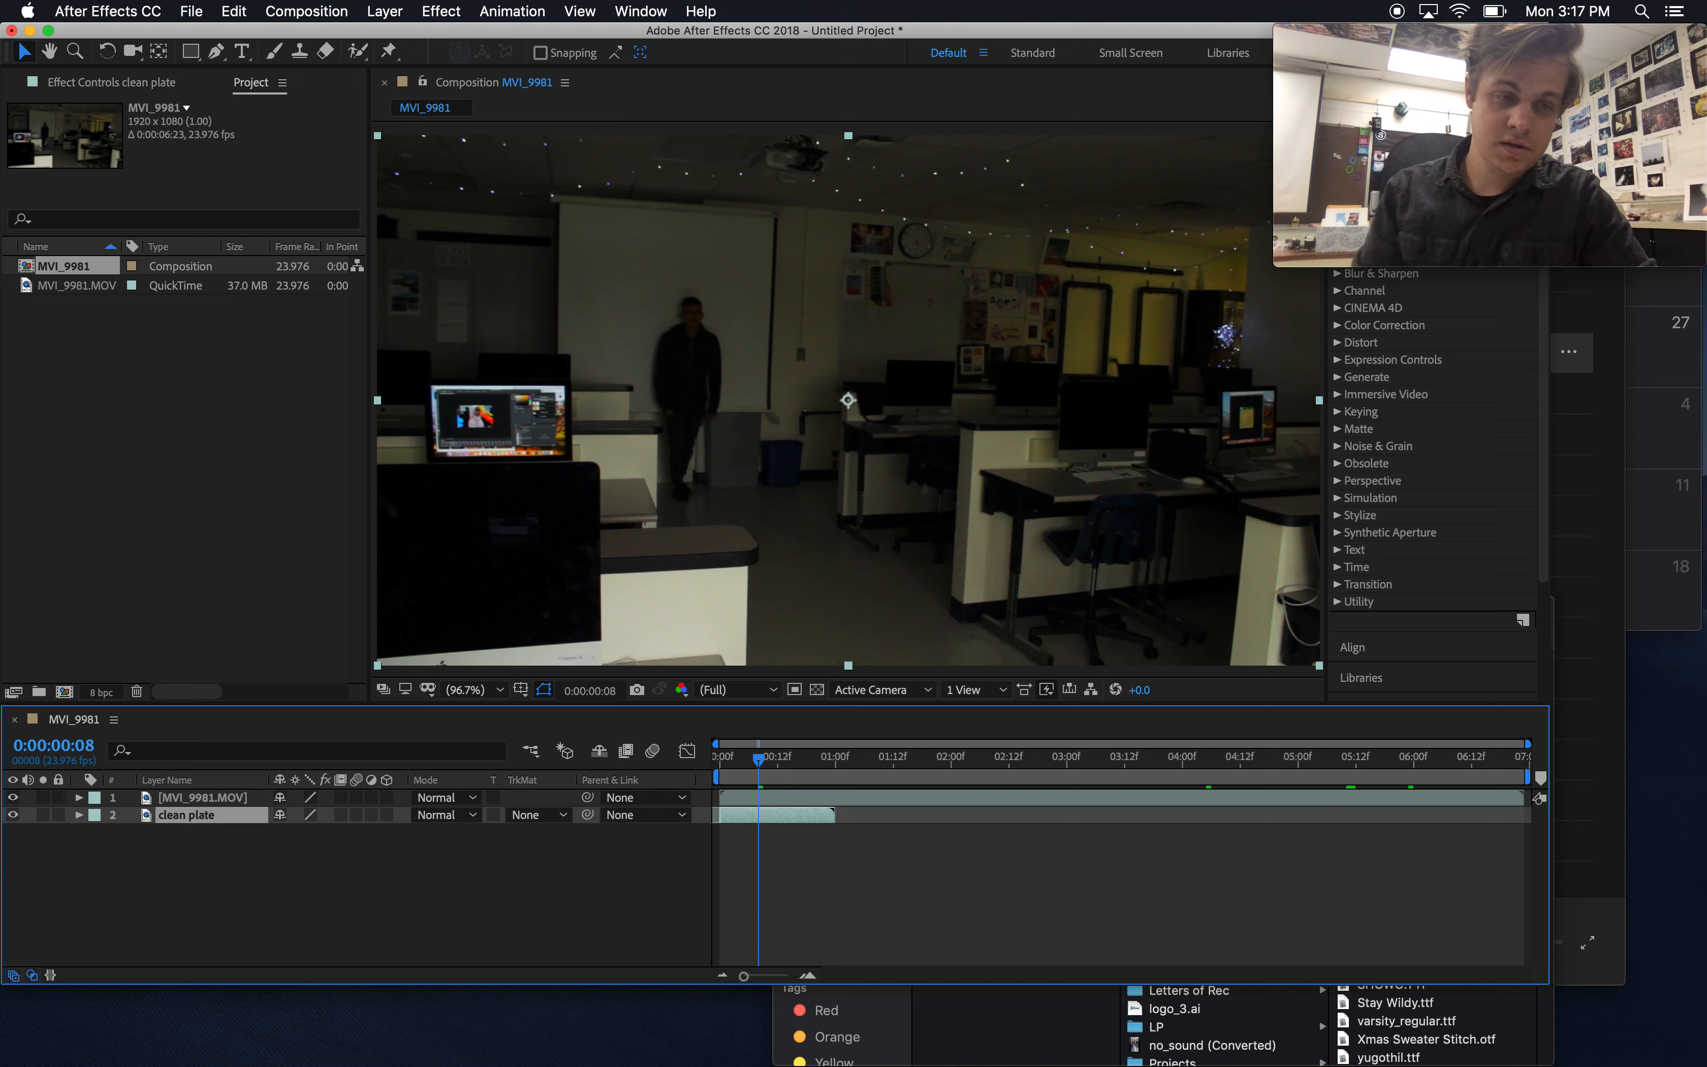
# Trim the start of the full-length footage layer to 0:00:01:00 and shift it to the beginning of the timeline
pyautogui.click(189, 795)
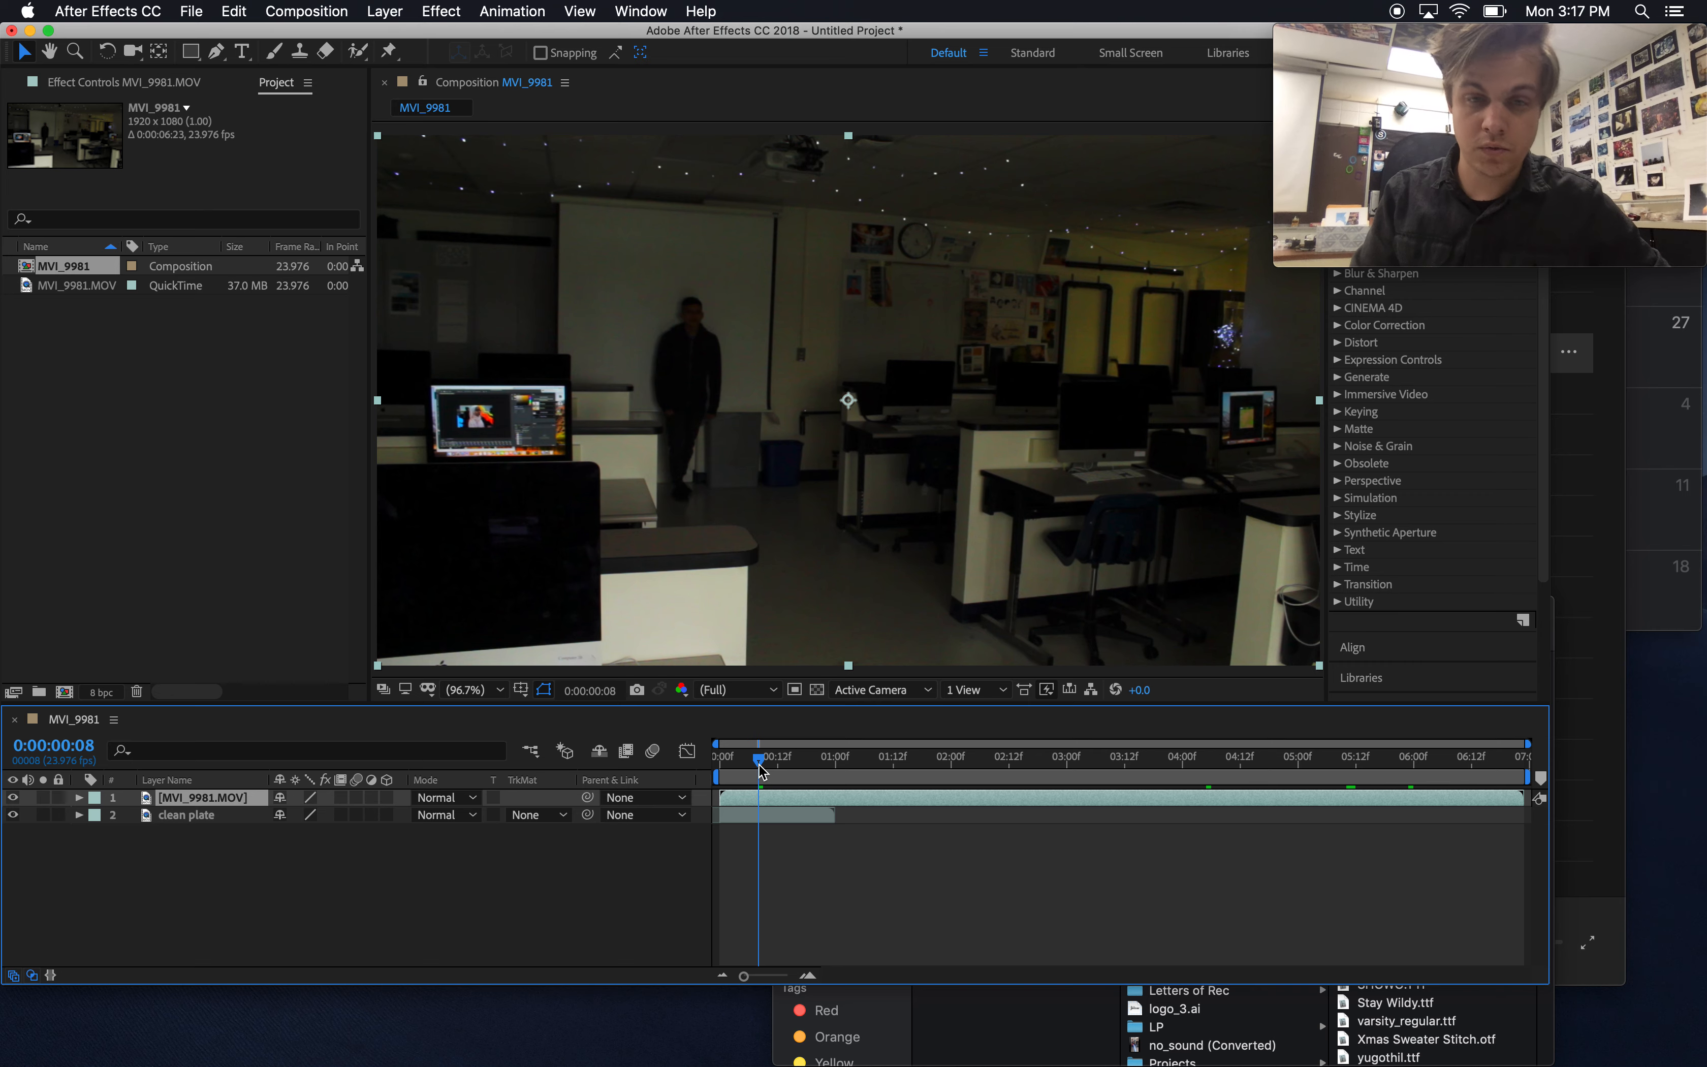
pyautogui.moveTo(760, 769); pyautogui.dragTo(834, 769)
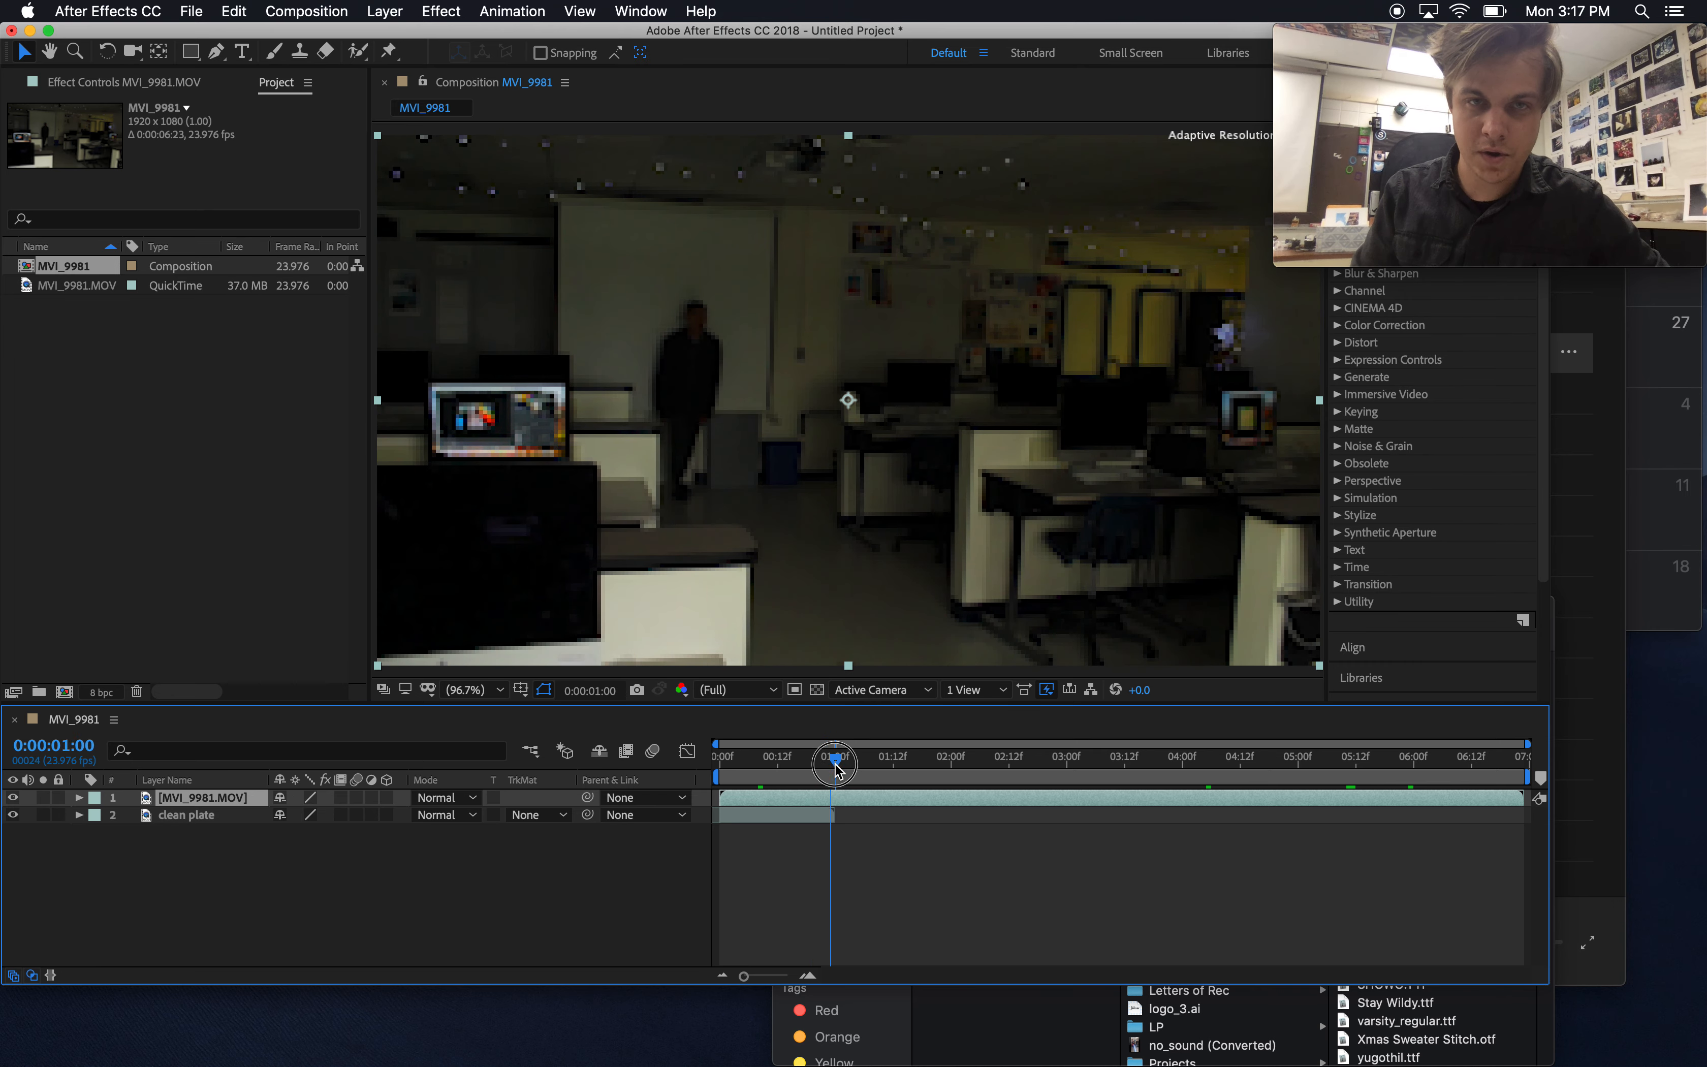
pyautogui.moveTo(725, 796); pyautogui.dragTo(802, 765)
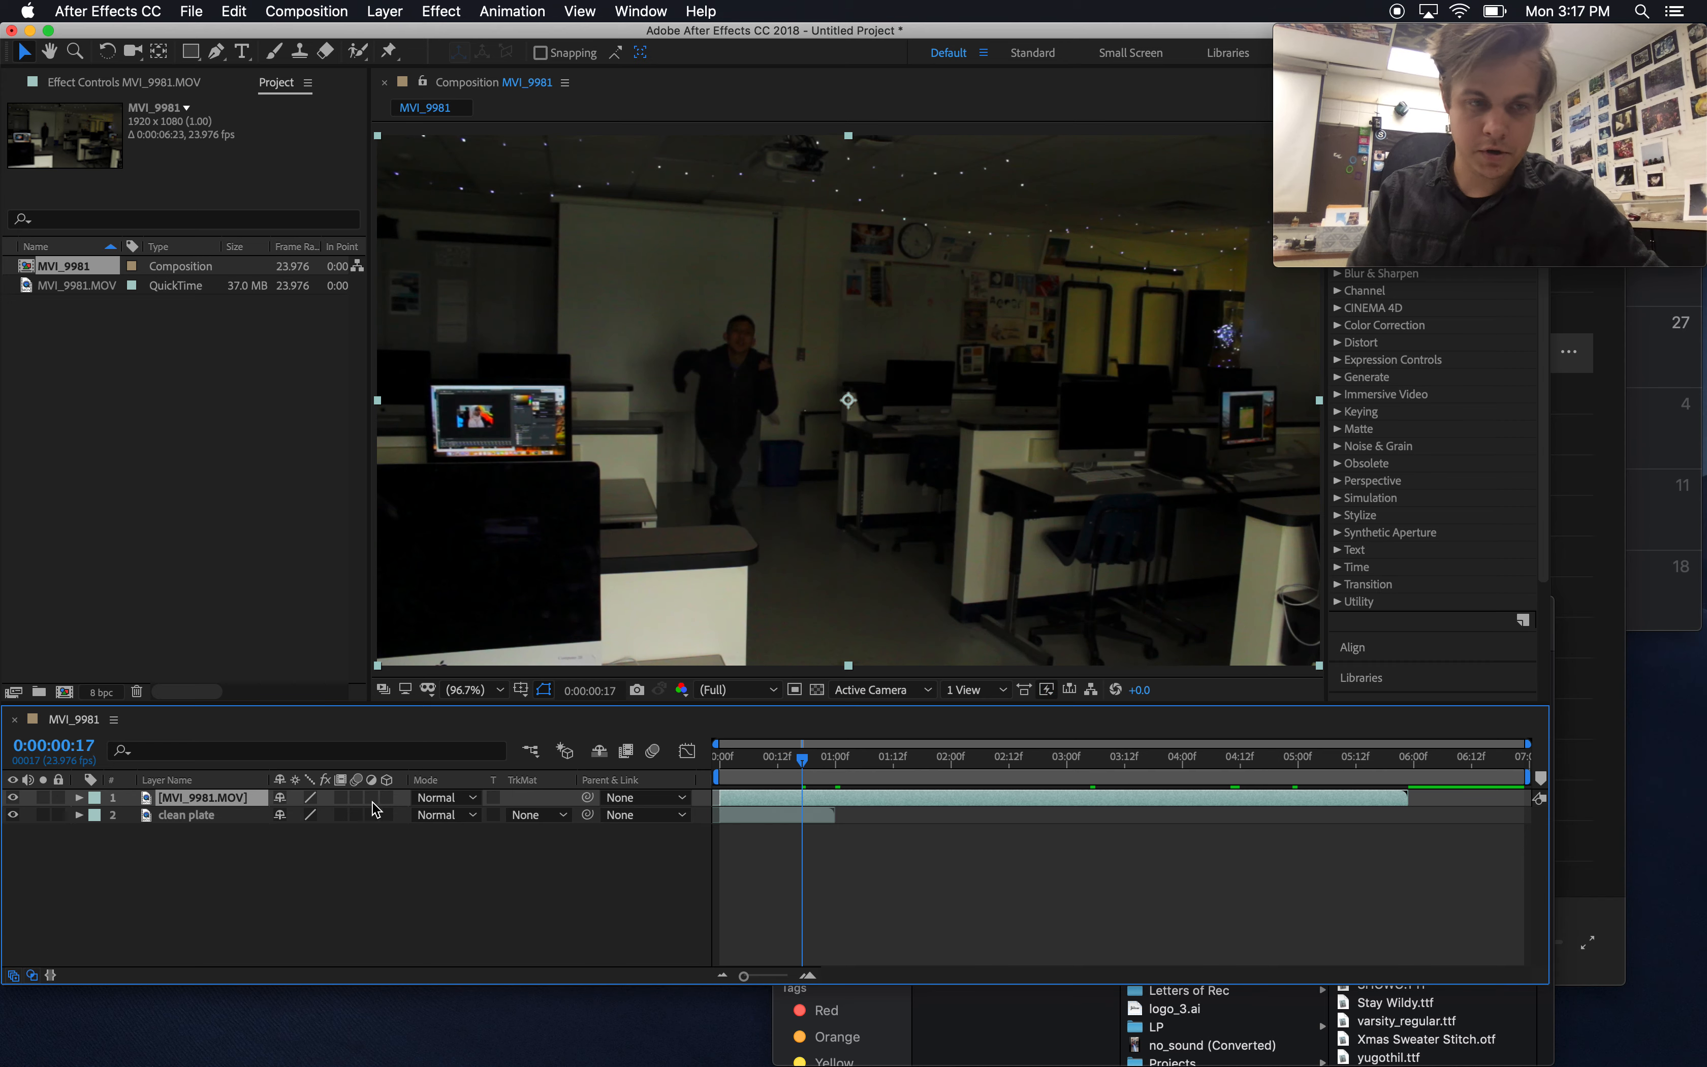
# Rename the upper footage layer "start run"
pyautogui.press('Return')
pyautogui.write('star')
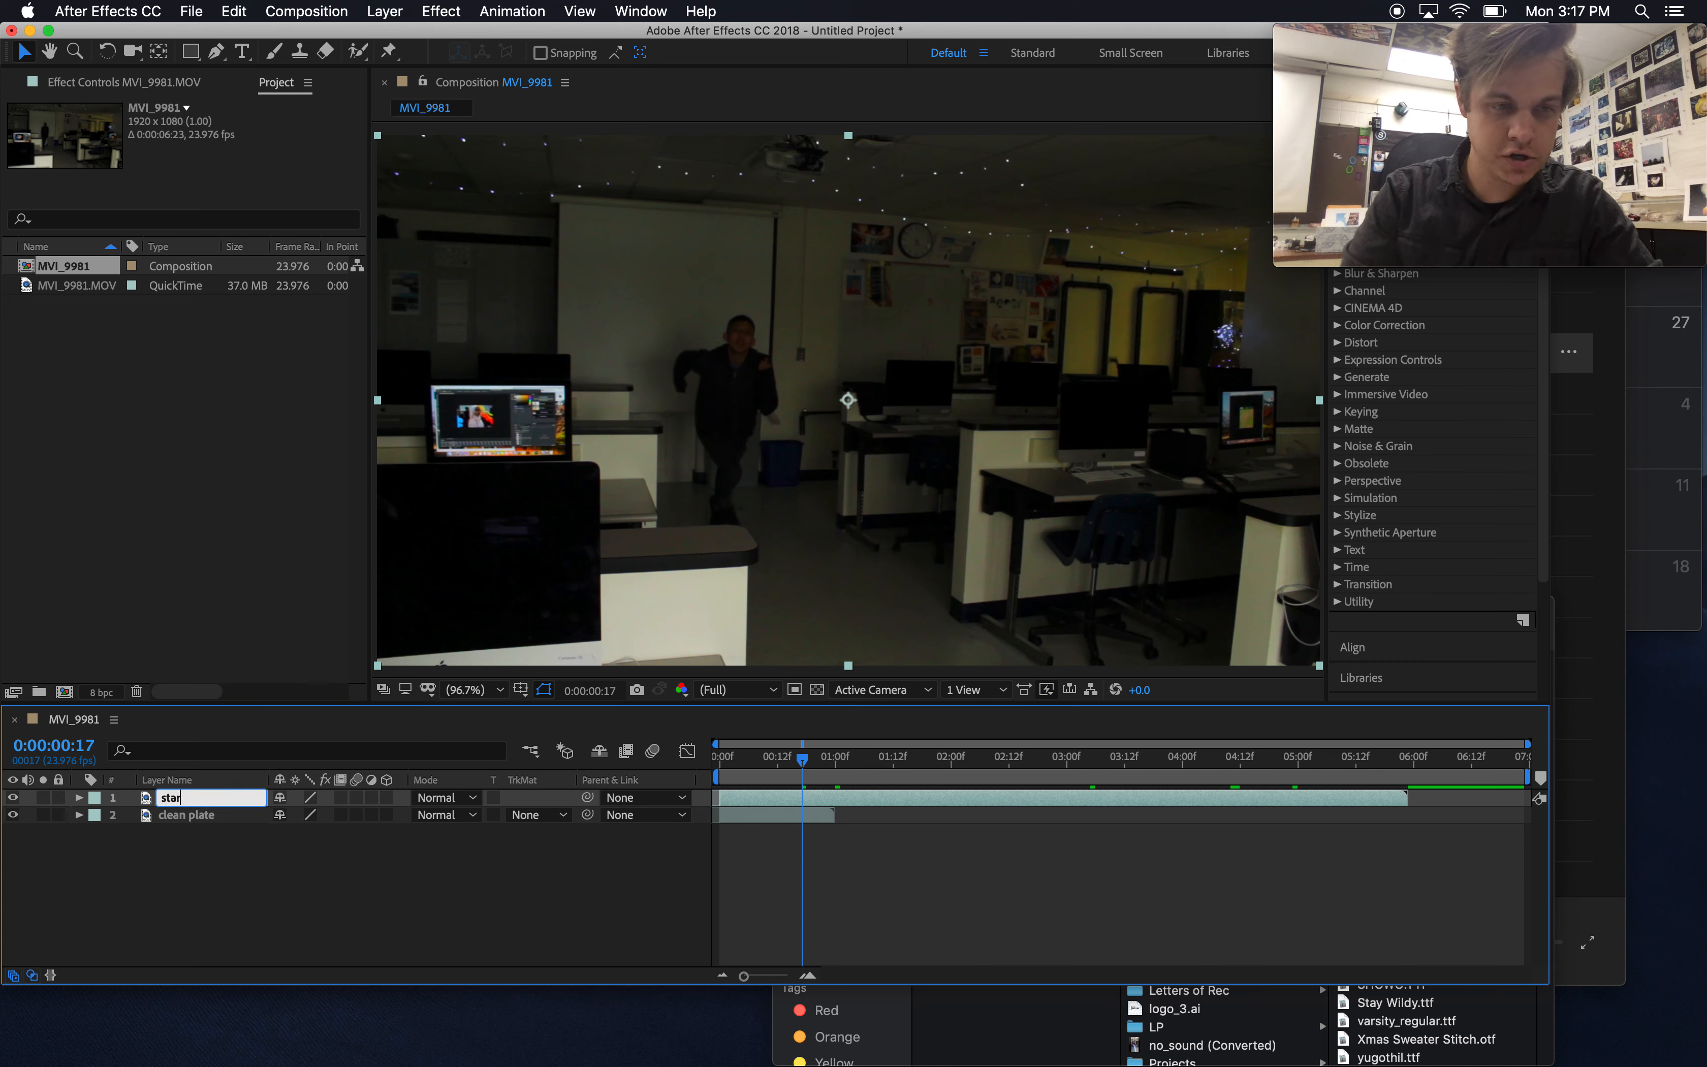
pyautogui.write('t run')
pyautogui.press('Return')
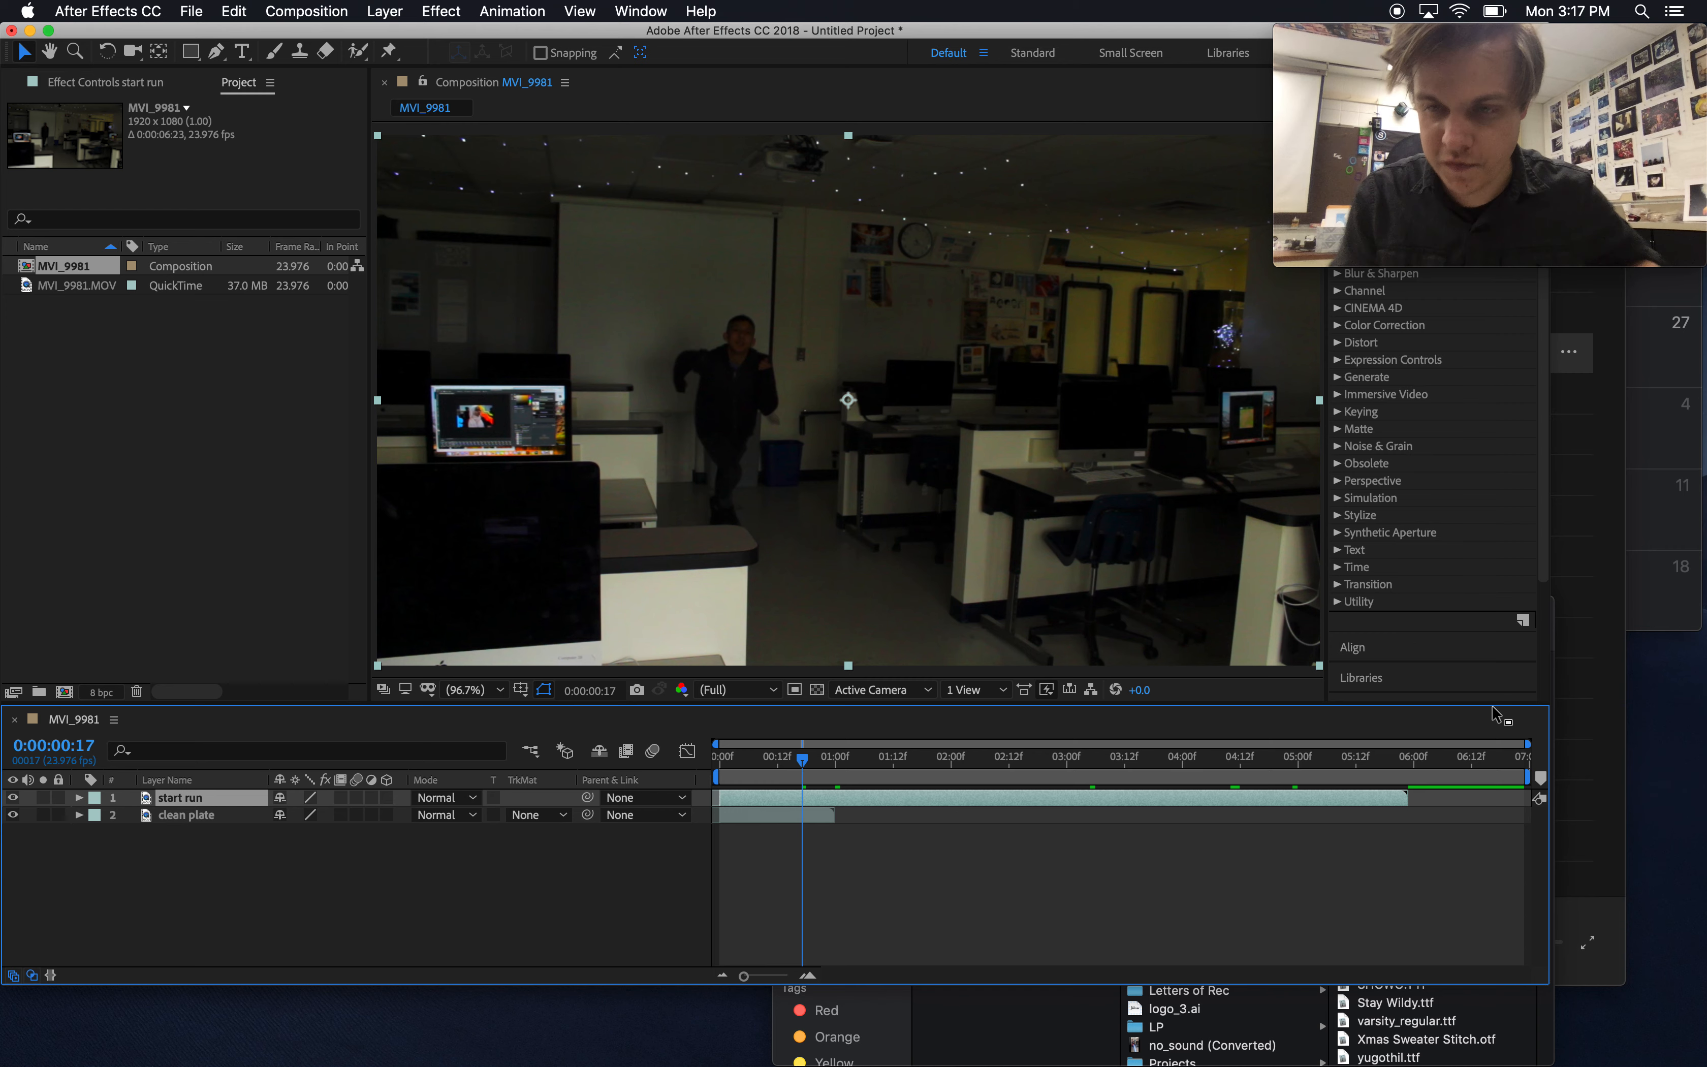
# Shorten the composition's work area to end at about 0:00:03:12
pyautogui.click(1520, 776)
pyautogui.moveTo(1520, 776); pyautogui.dragTo(1127, 784)
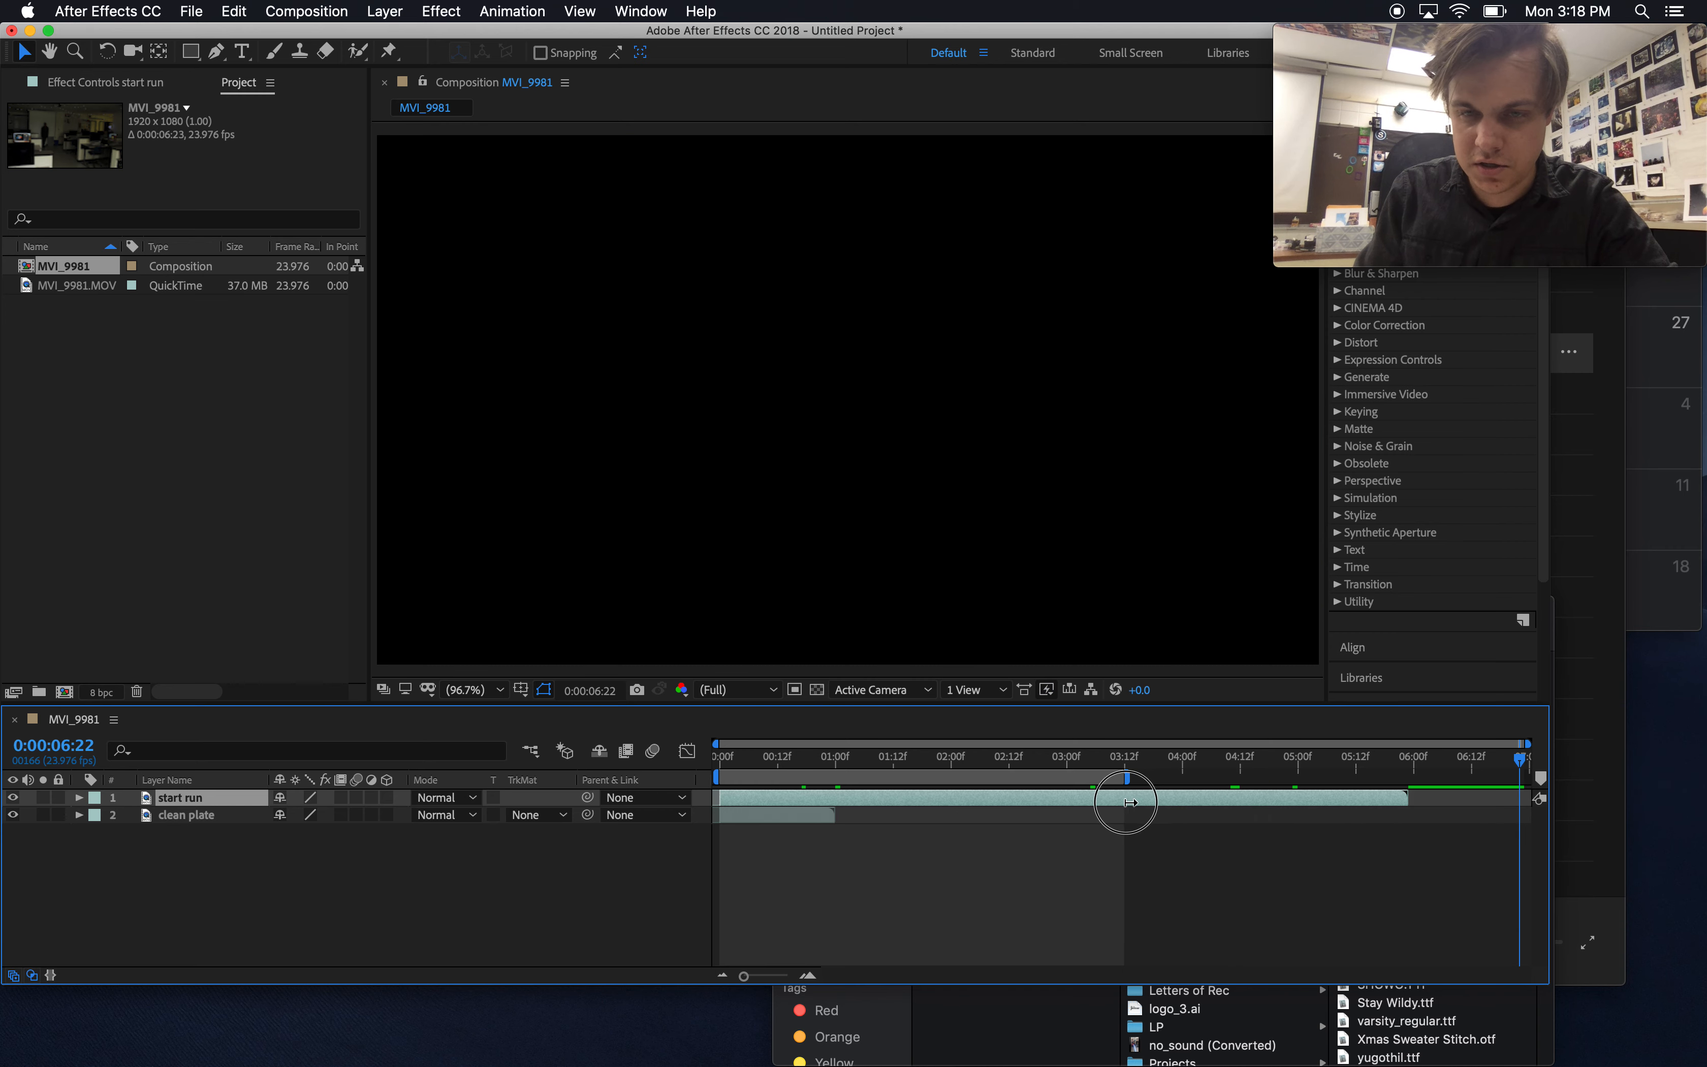
pyautogui.moveTo(1525, 746); pyautogui.dragTo(1306, 744)
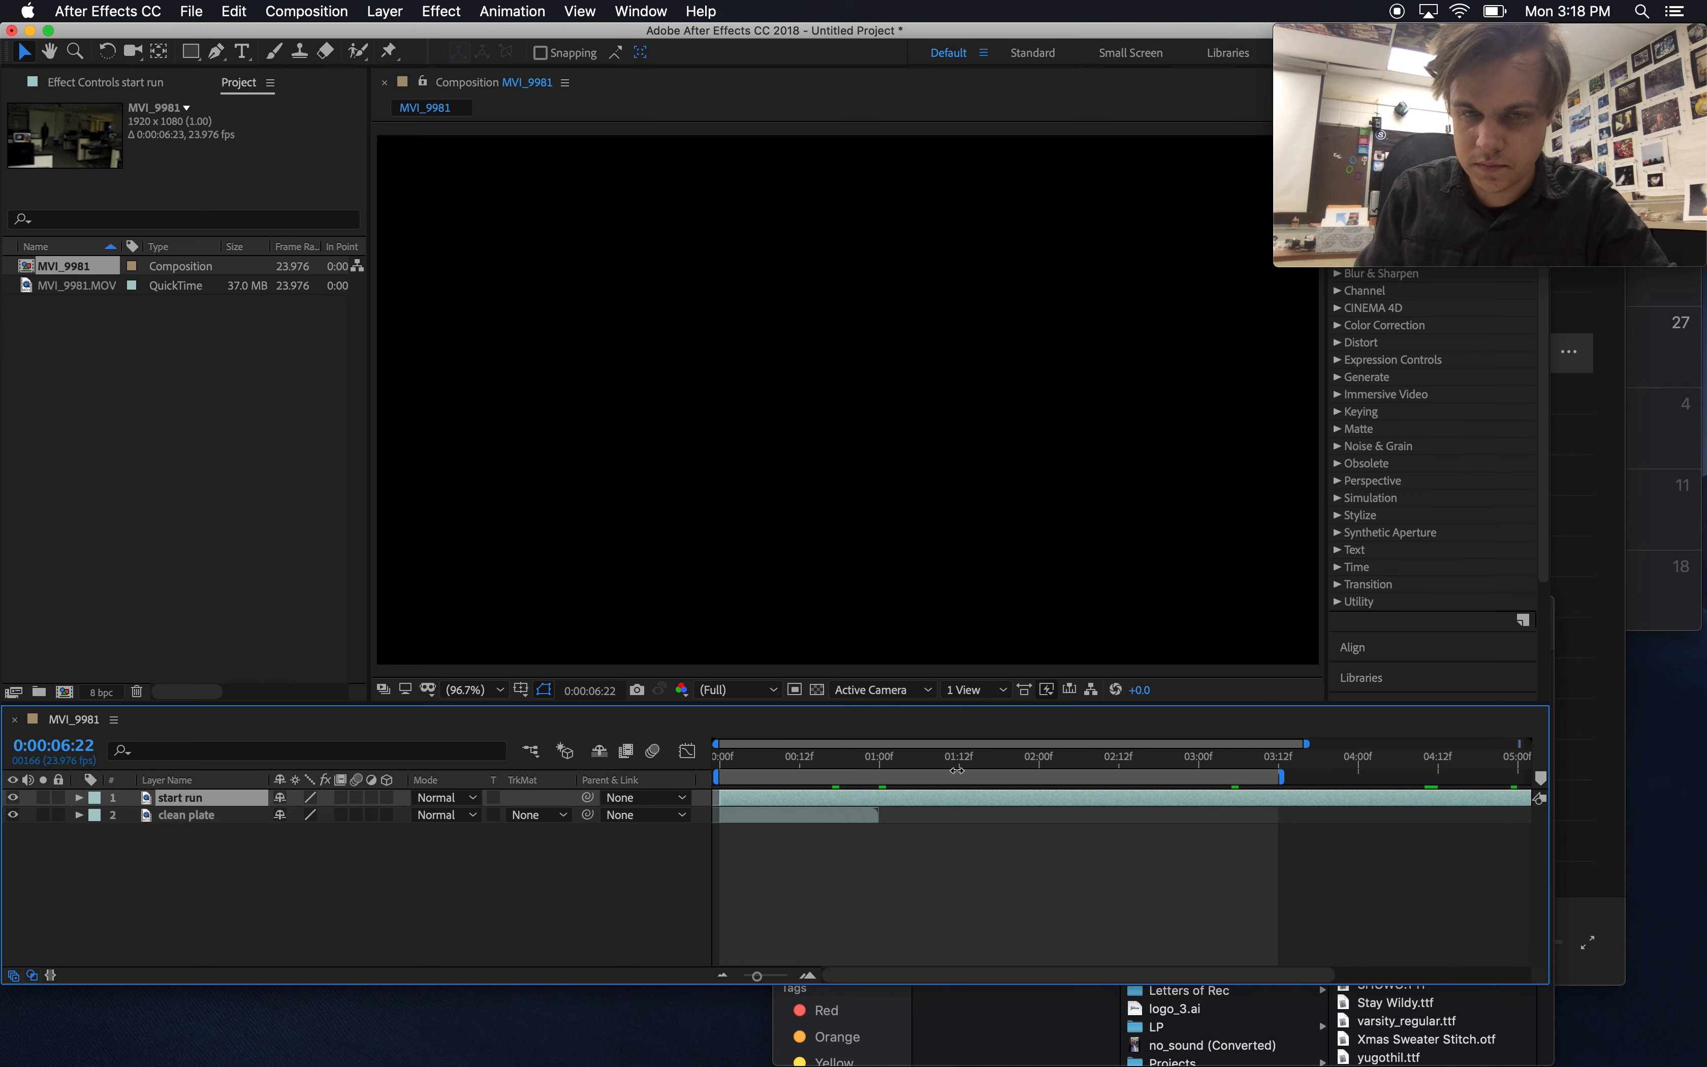
# Trim the end of the start run layer to 0:00:00:10, as the actor begins to run
pyautogui.click(764, 758)
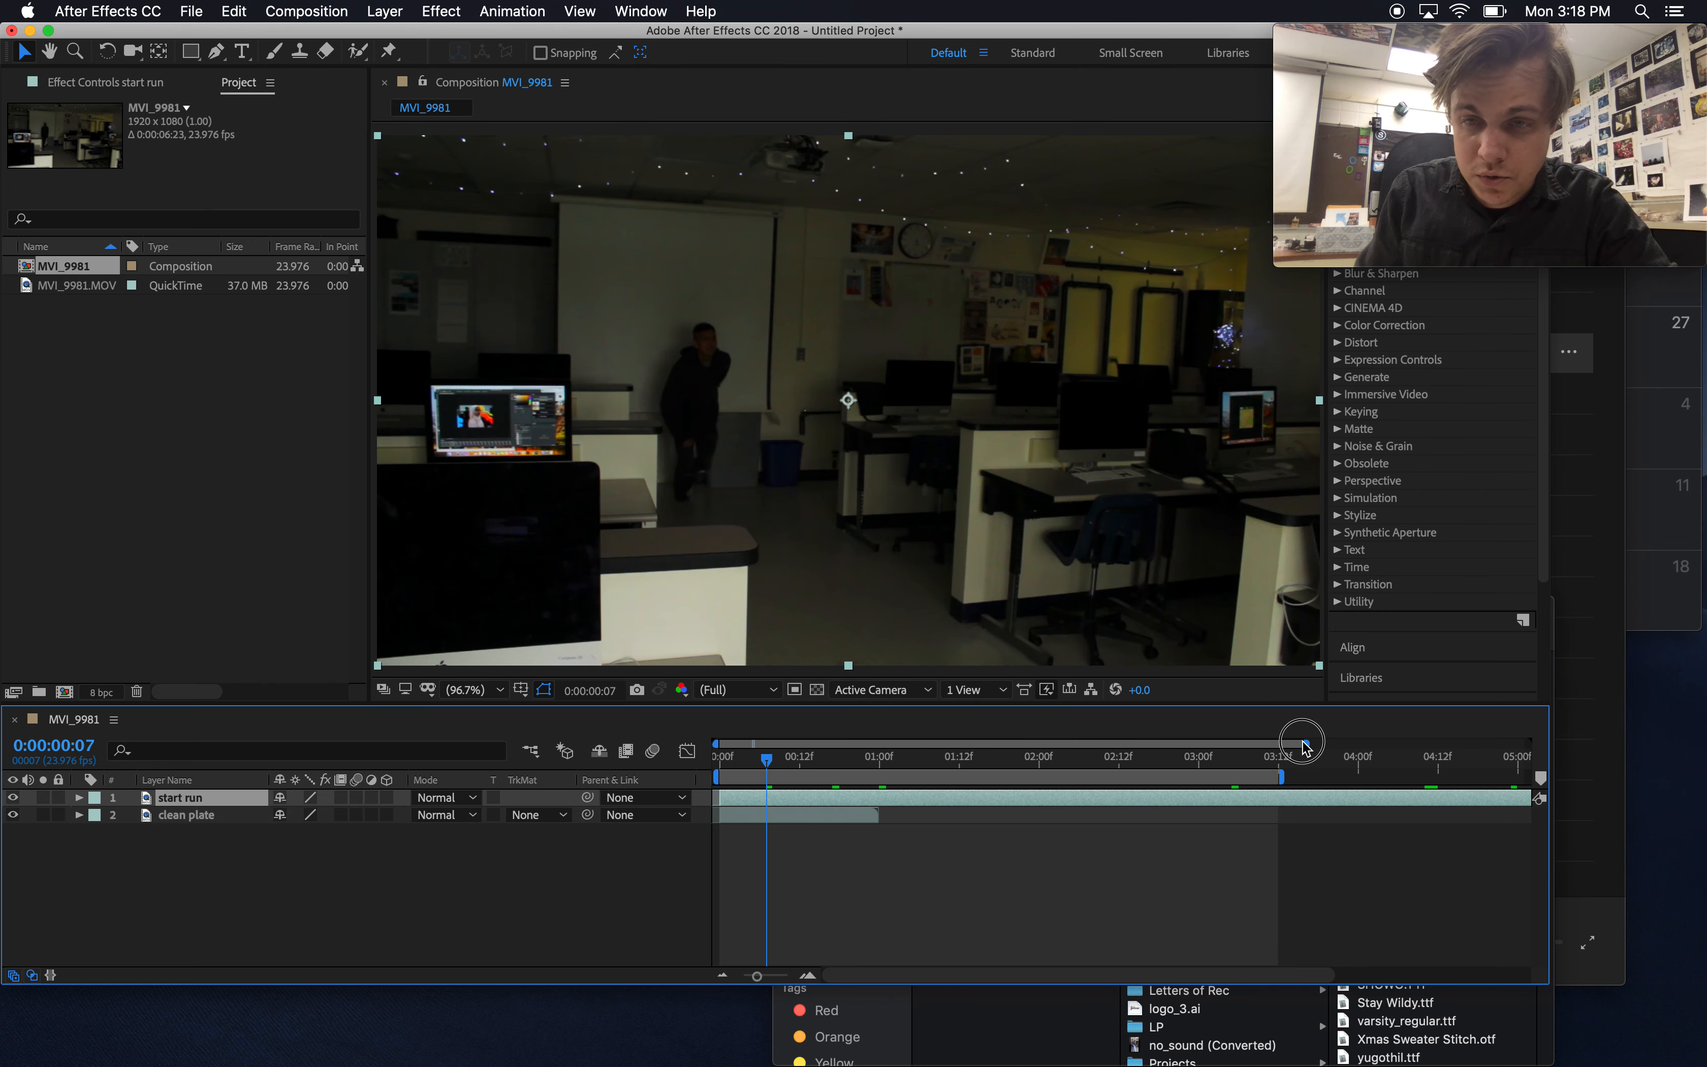
pyautogui.moveTo(1304, 744); pyautogui.dragTo(1176, 744)
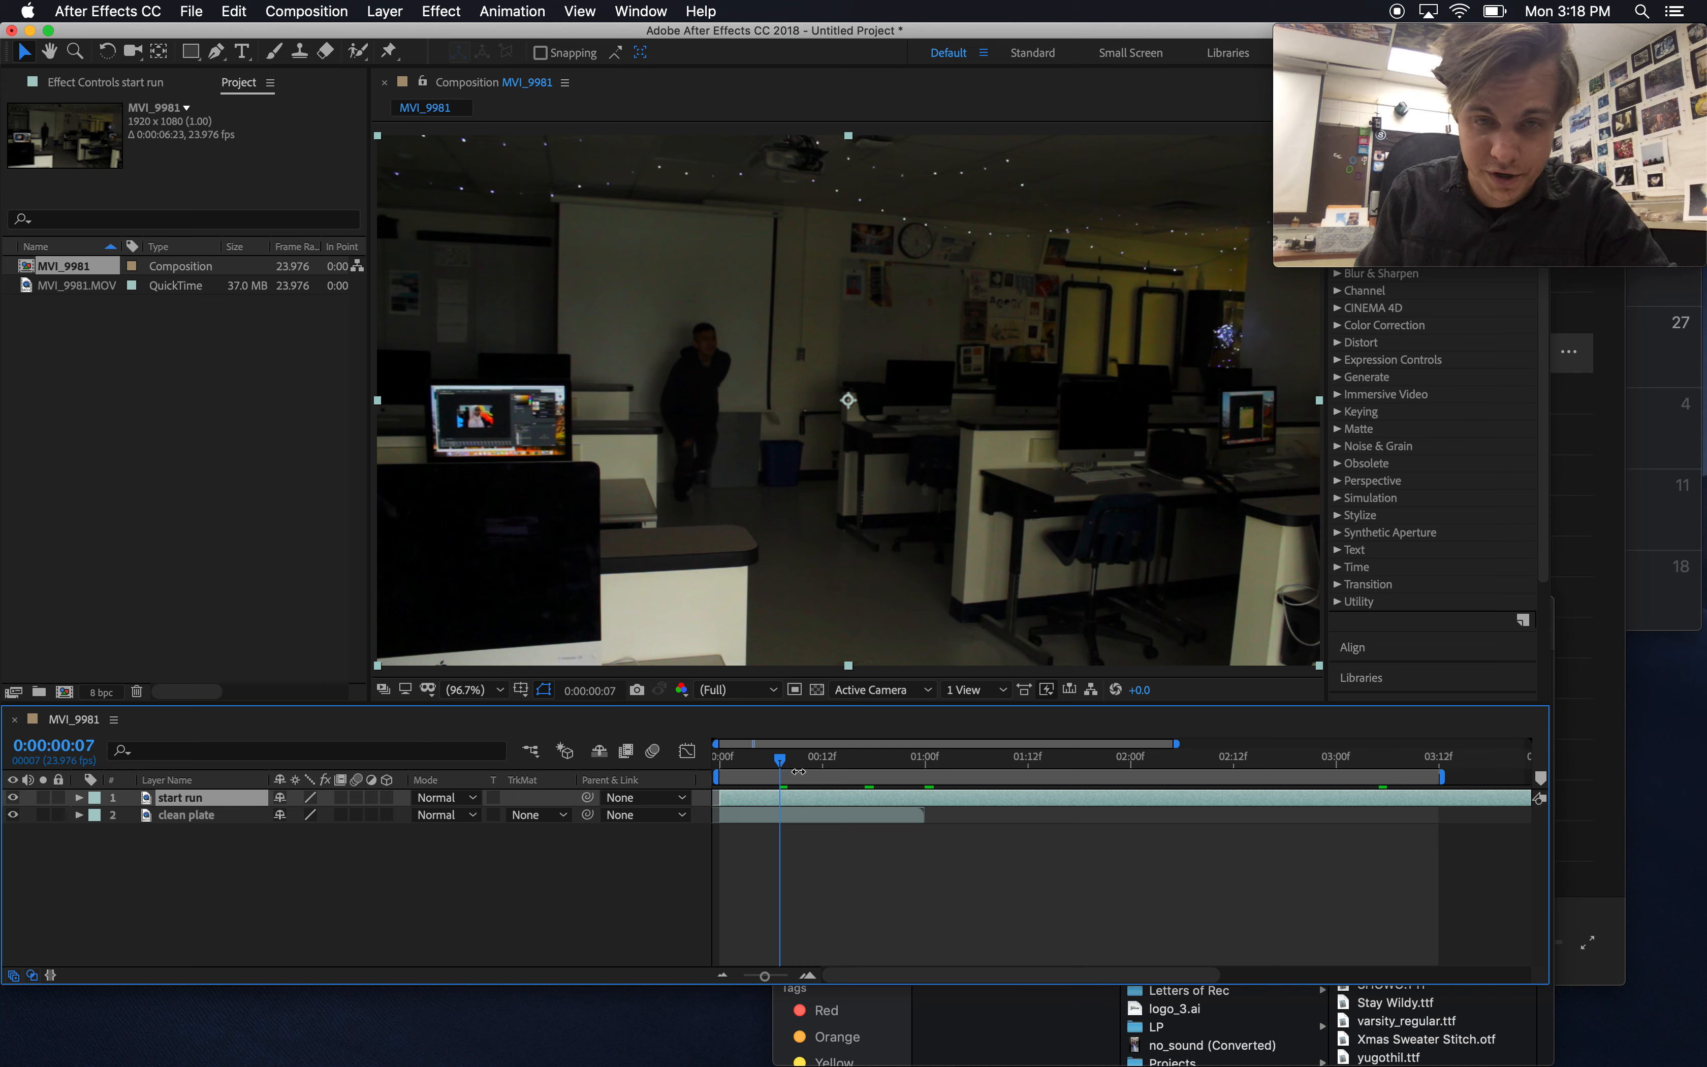
pyautogui.moveTo(790, 769); pyautogui.dragTo(808, 770)
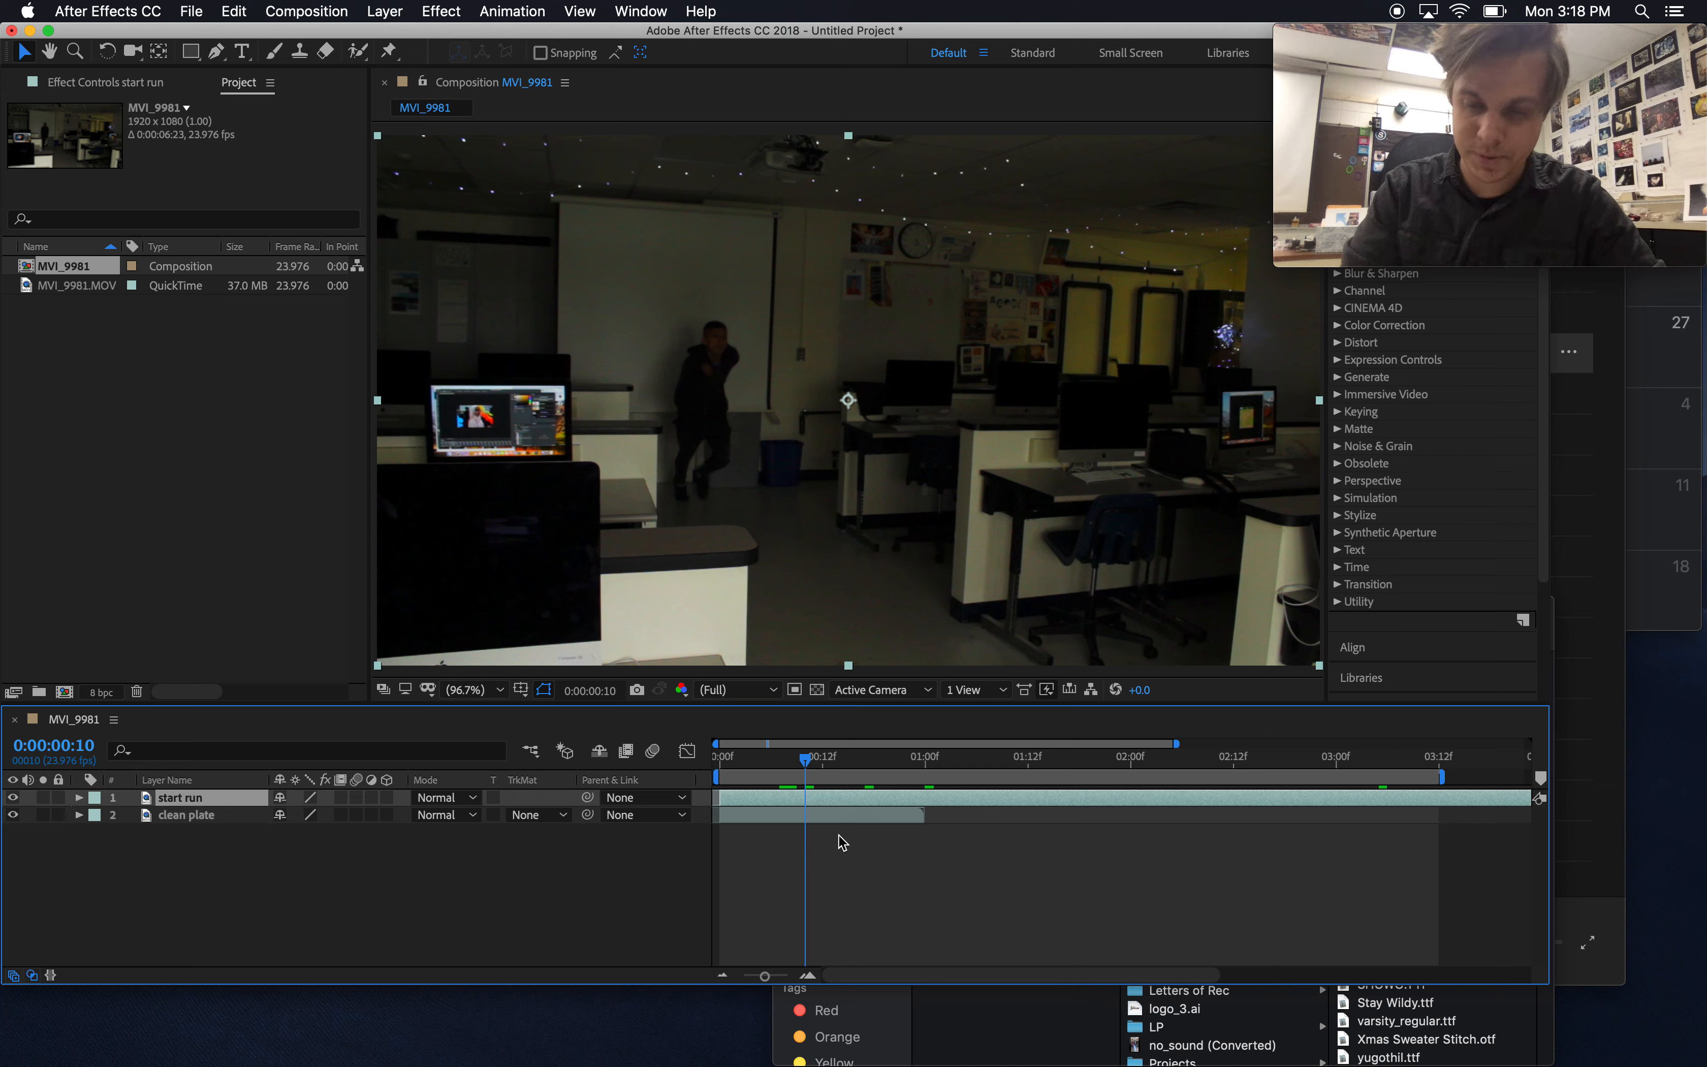
pyautogui.hotkey('alt', ']')
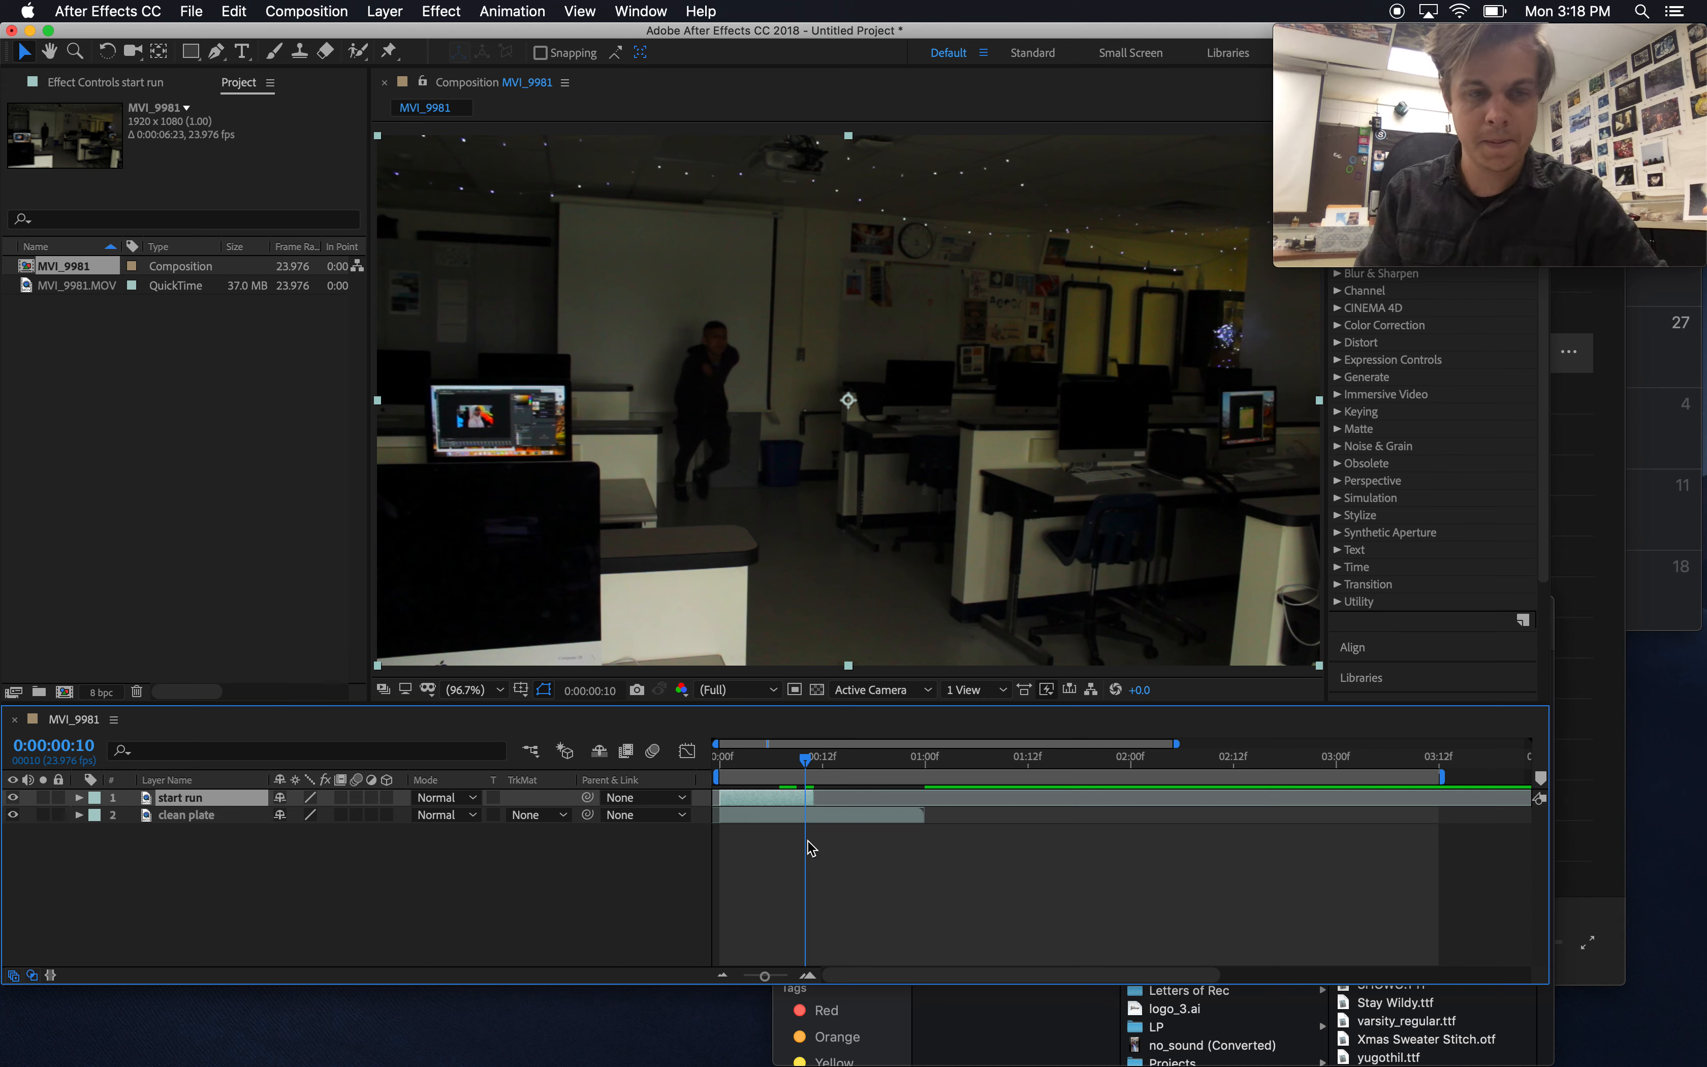
# Duplicate the start run layer, advance to 0:00:00:11 and check the copy's source frame in the Layer viewer
pyautogui.press('super+d')
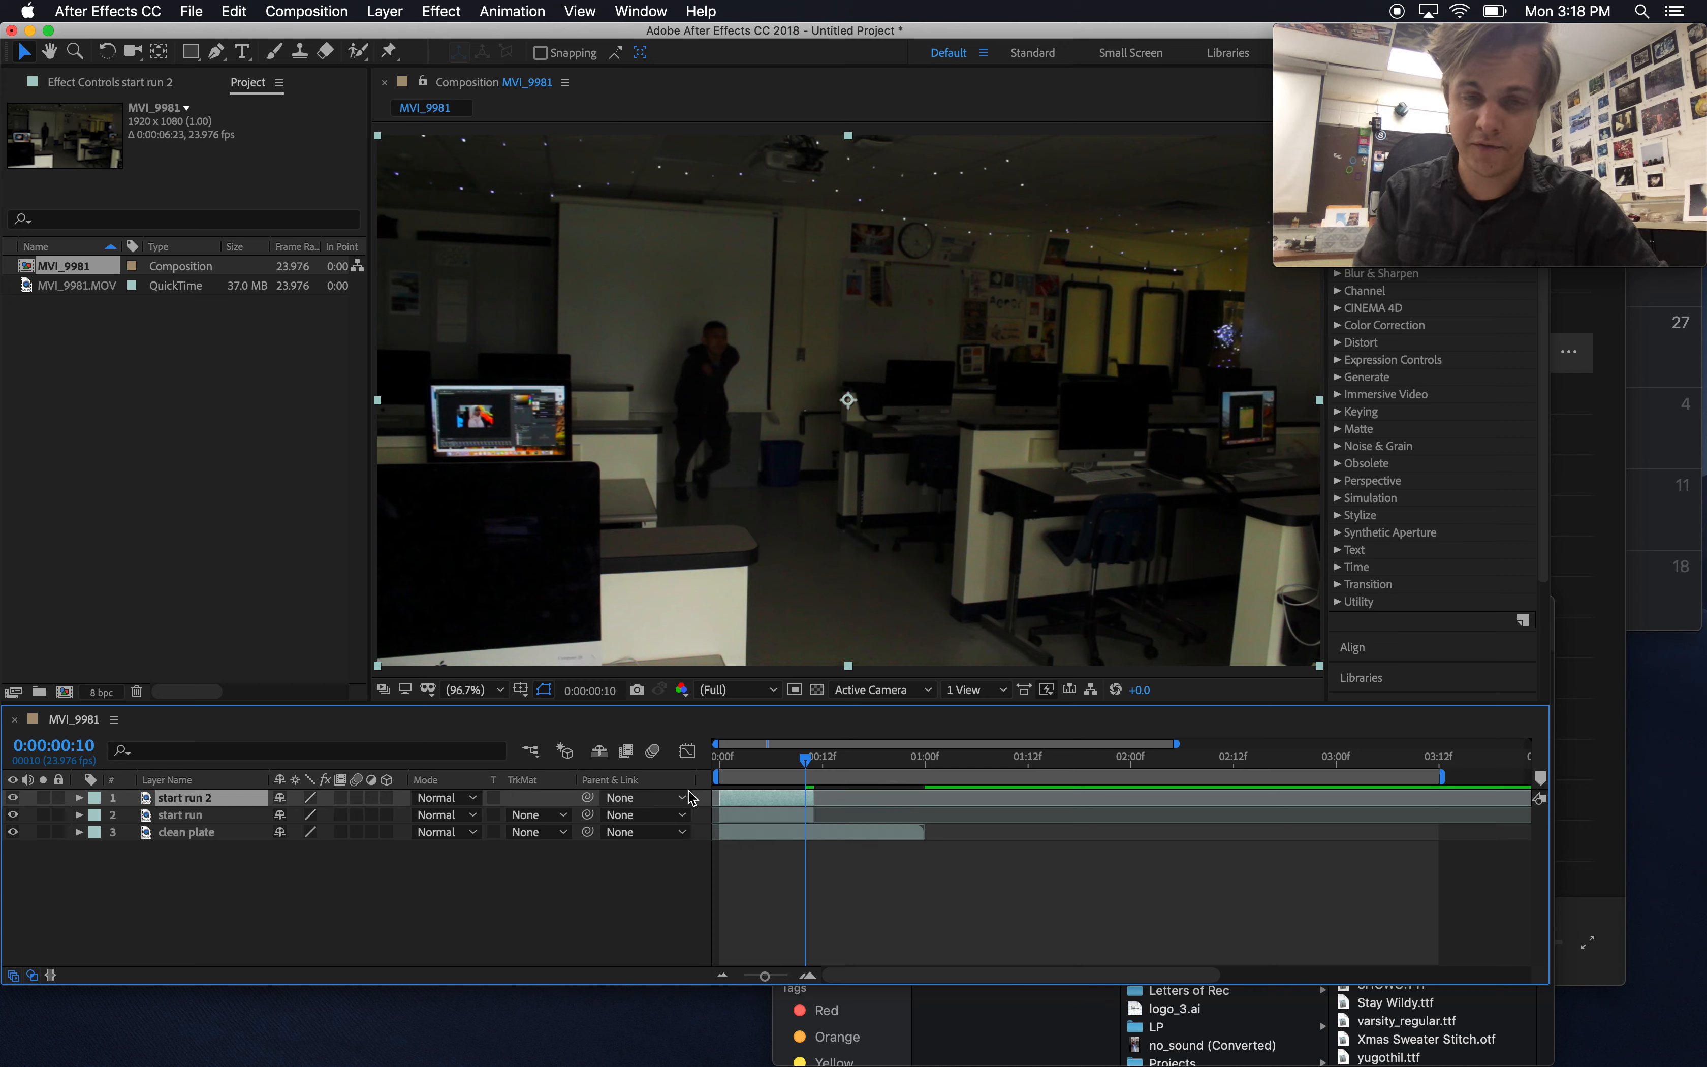
pyautogui.press('pagedown')
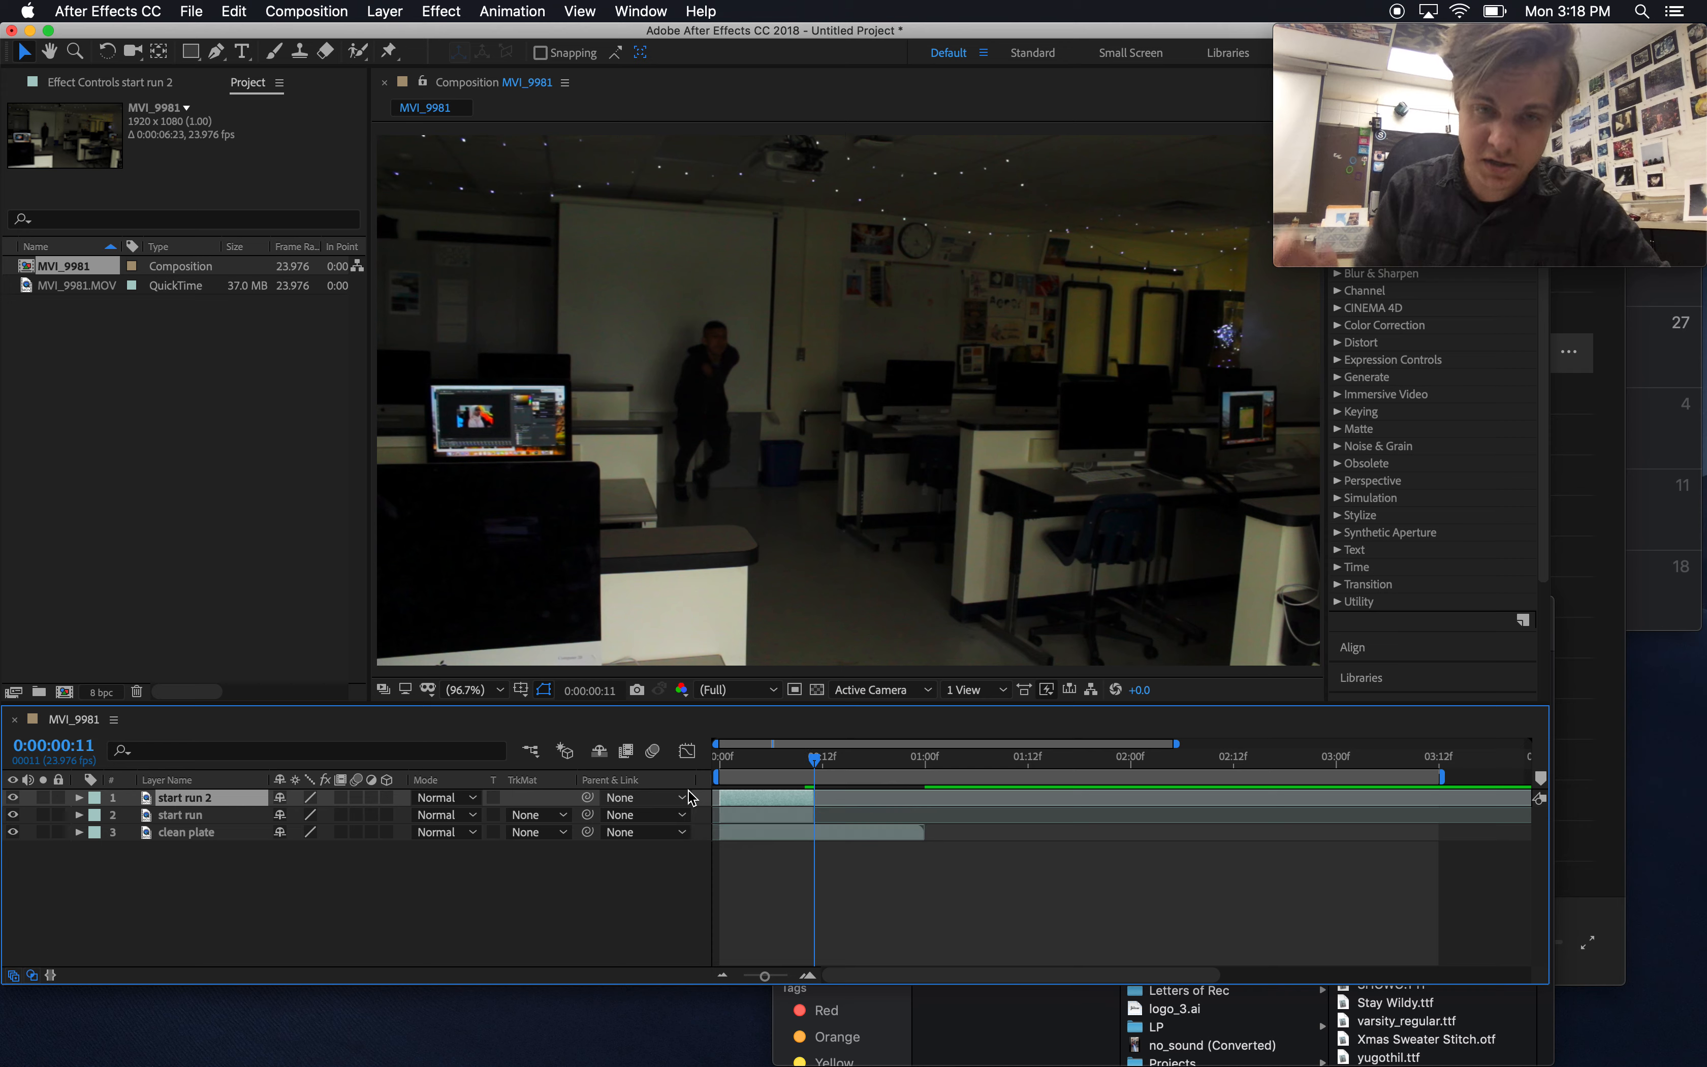
pyautogui.doubleClick(193, 803)
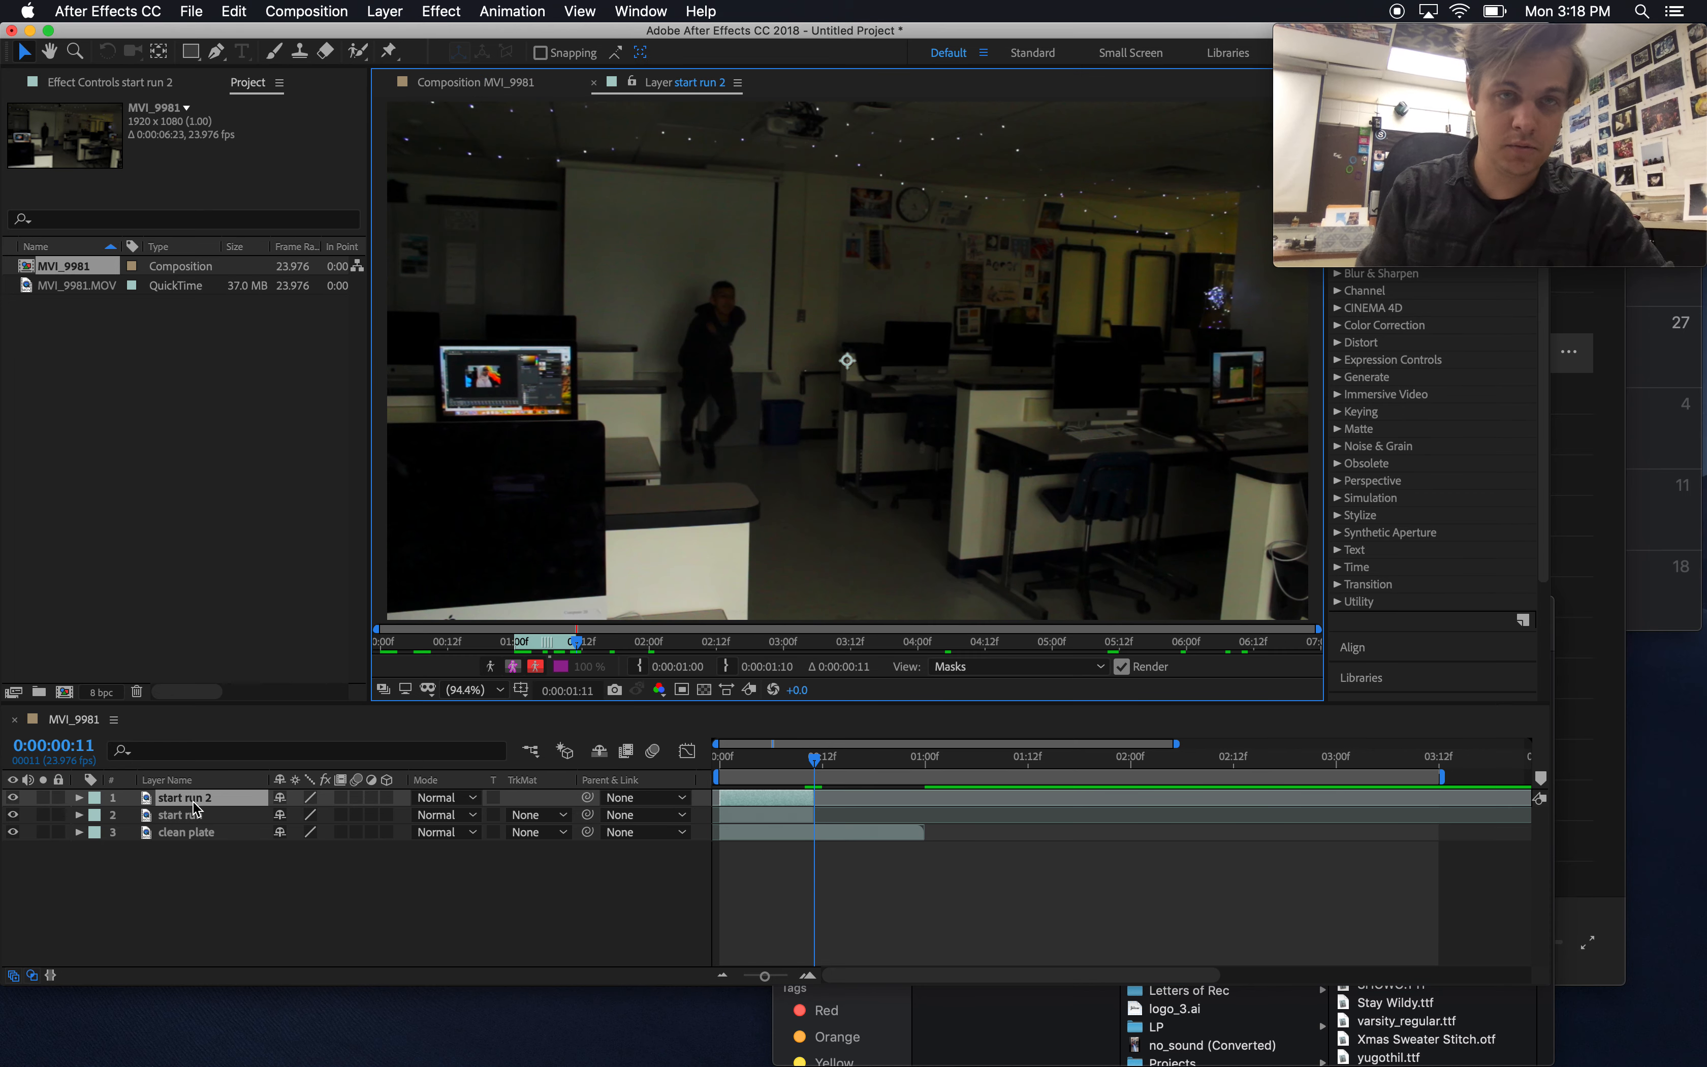
pyautogui.click(592, 83)
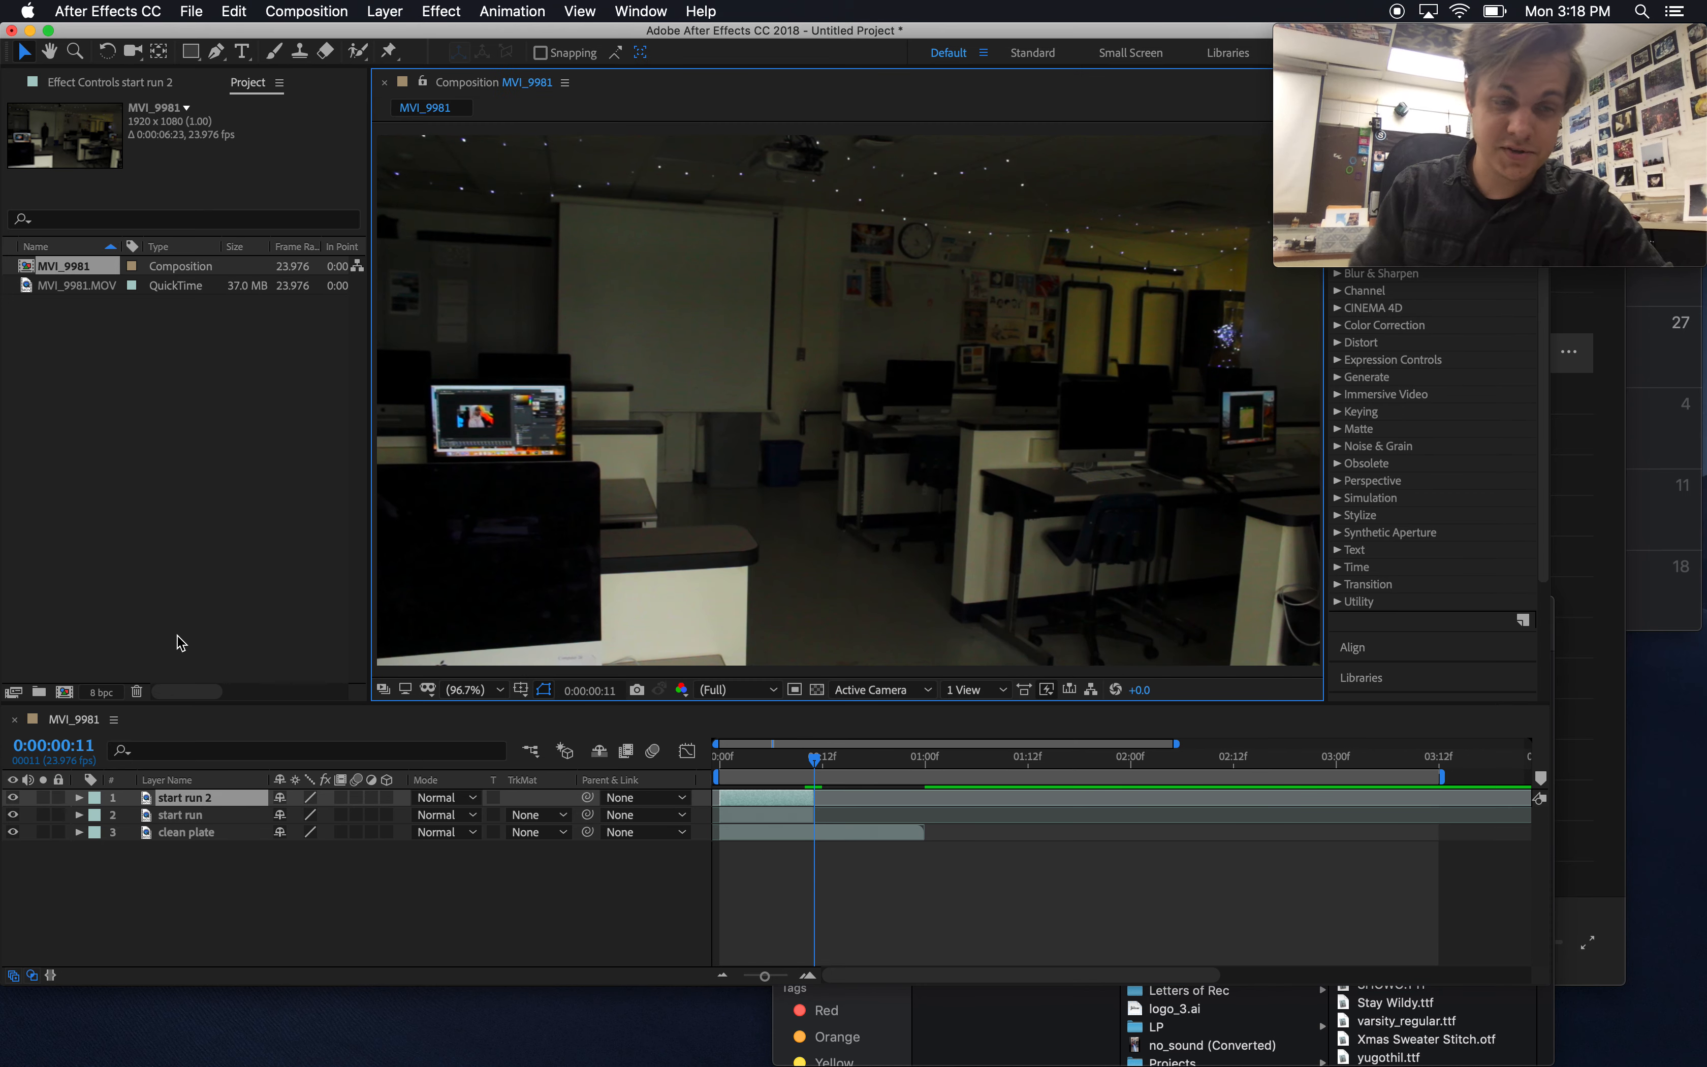
# Close the Layer viewer and rename the duplicated start run 2 layer "run frame"
pyautogui.press('KP_Enter')
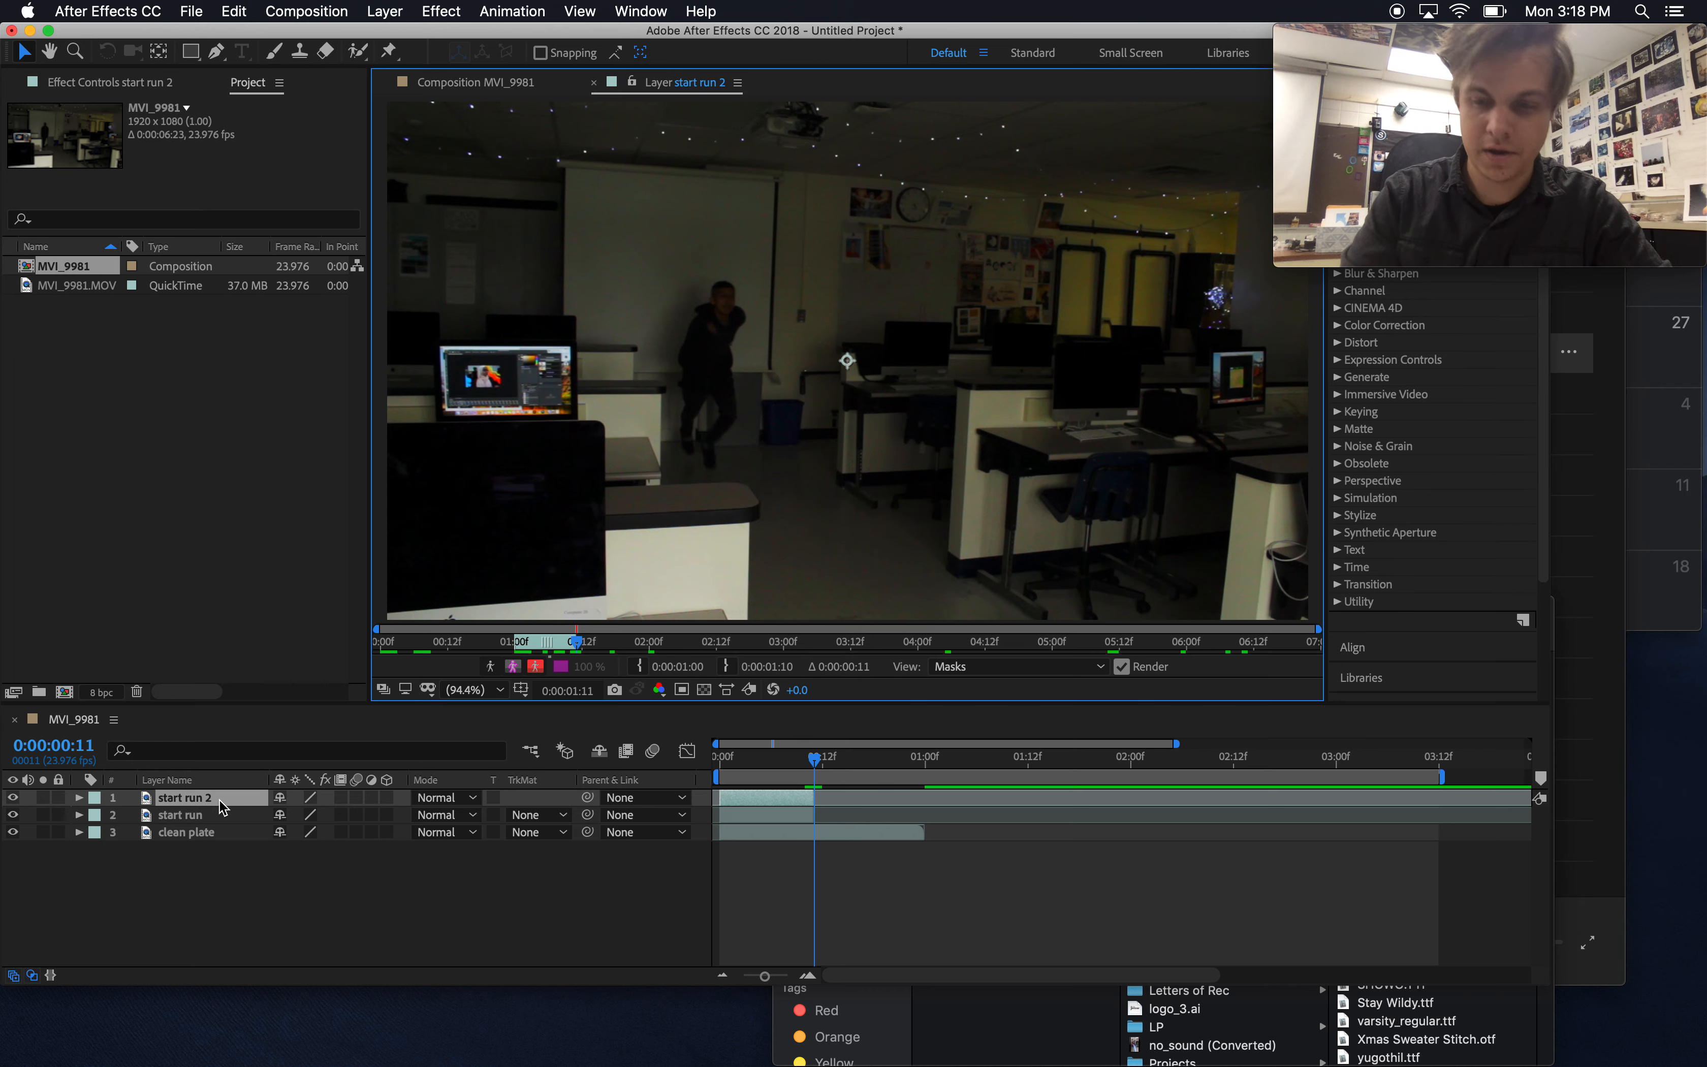
pyautogui.click(594, 82)
pyautogui.click(189, 799)
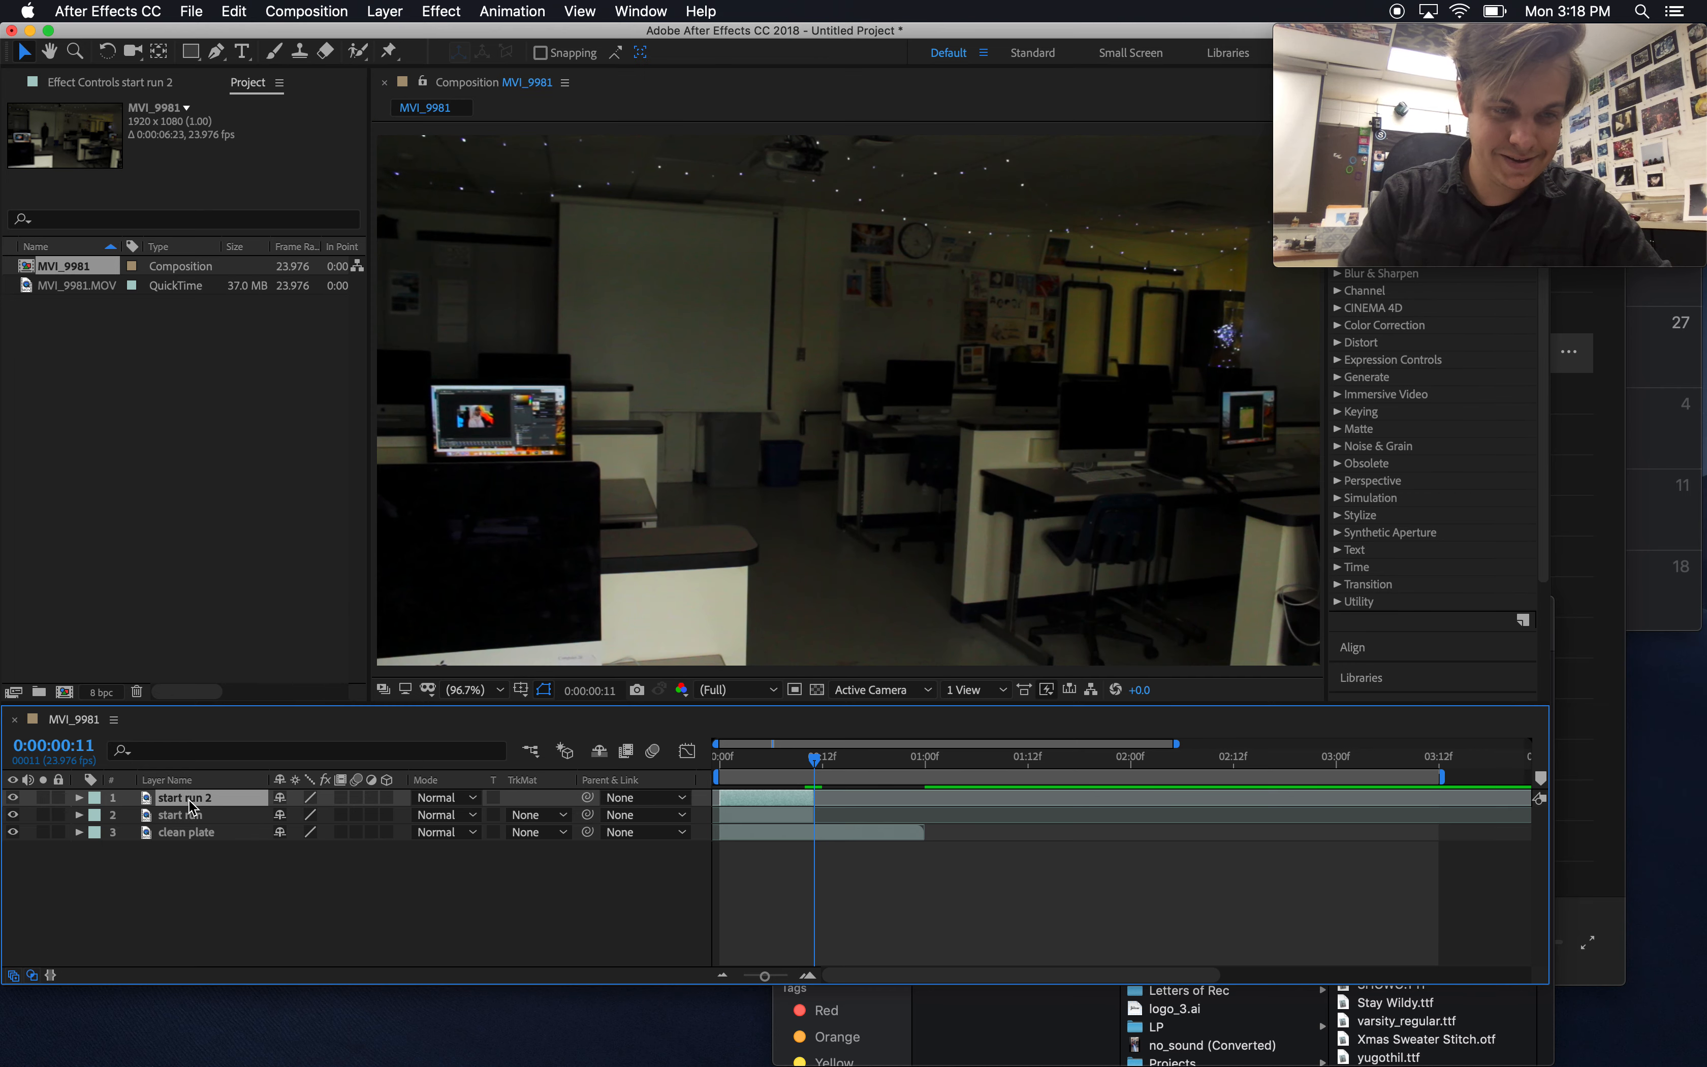
pyautogui.press('Return')
pyautogui.write('run frame')
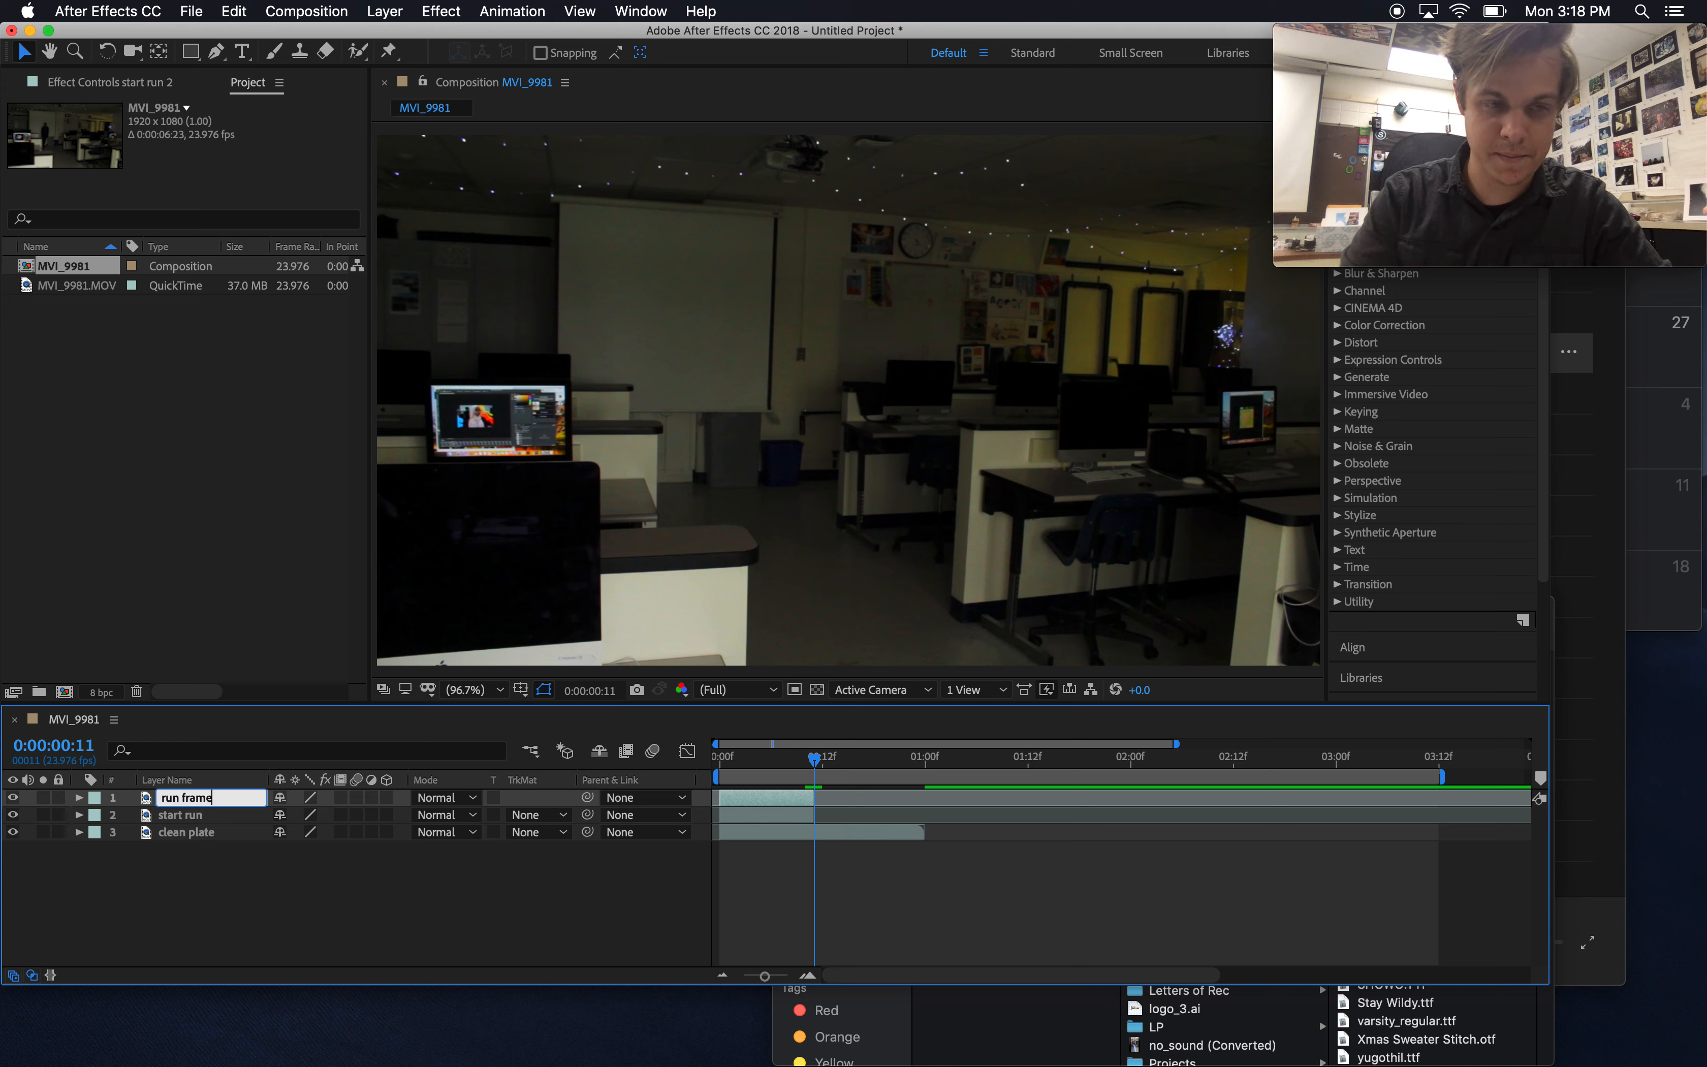
pyautogui.press('Return')
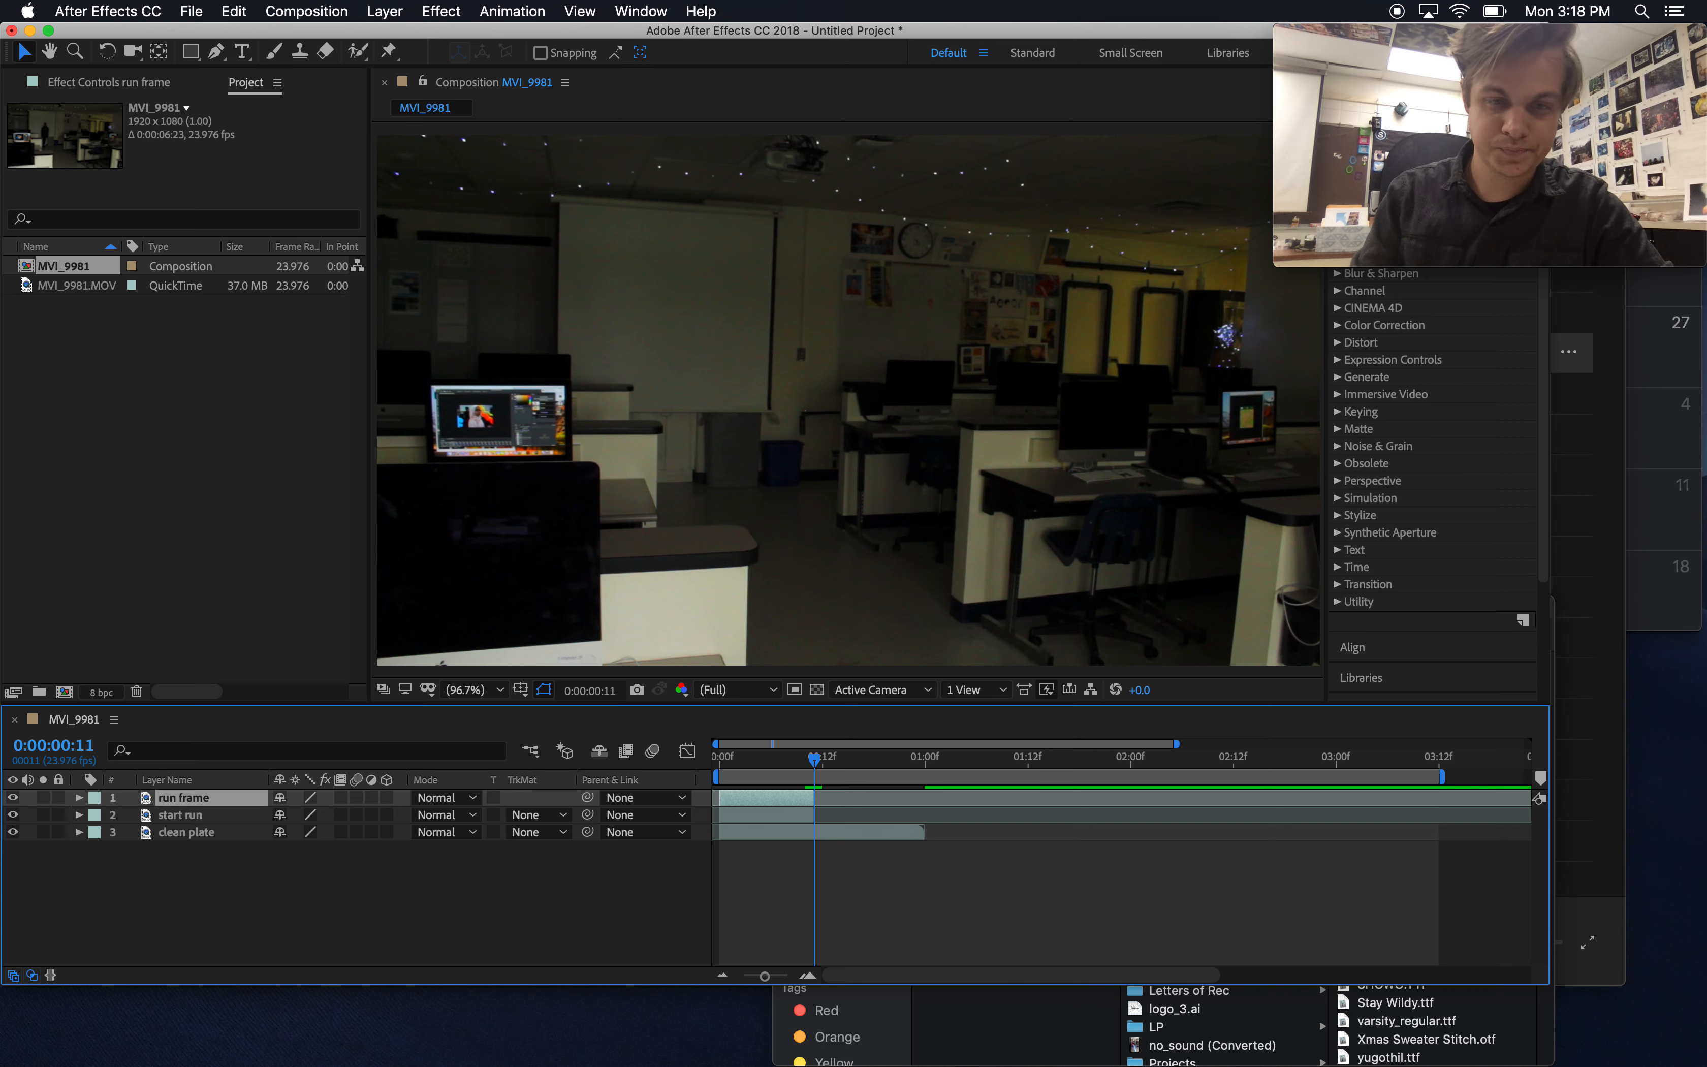
# Trim the start of the run frame layer so only the single frame at 0:00:00:10 remains
pyautogui.click(809, 771)
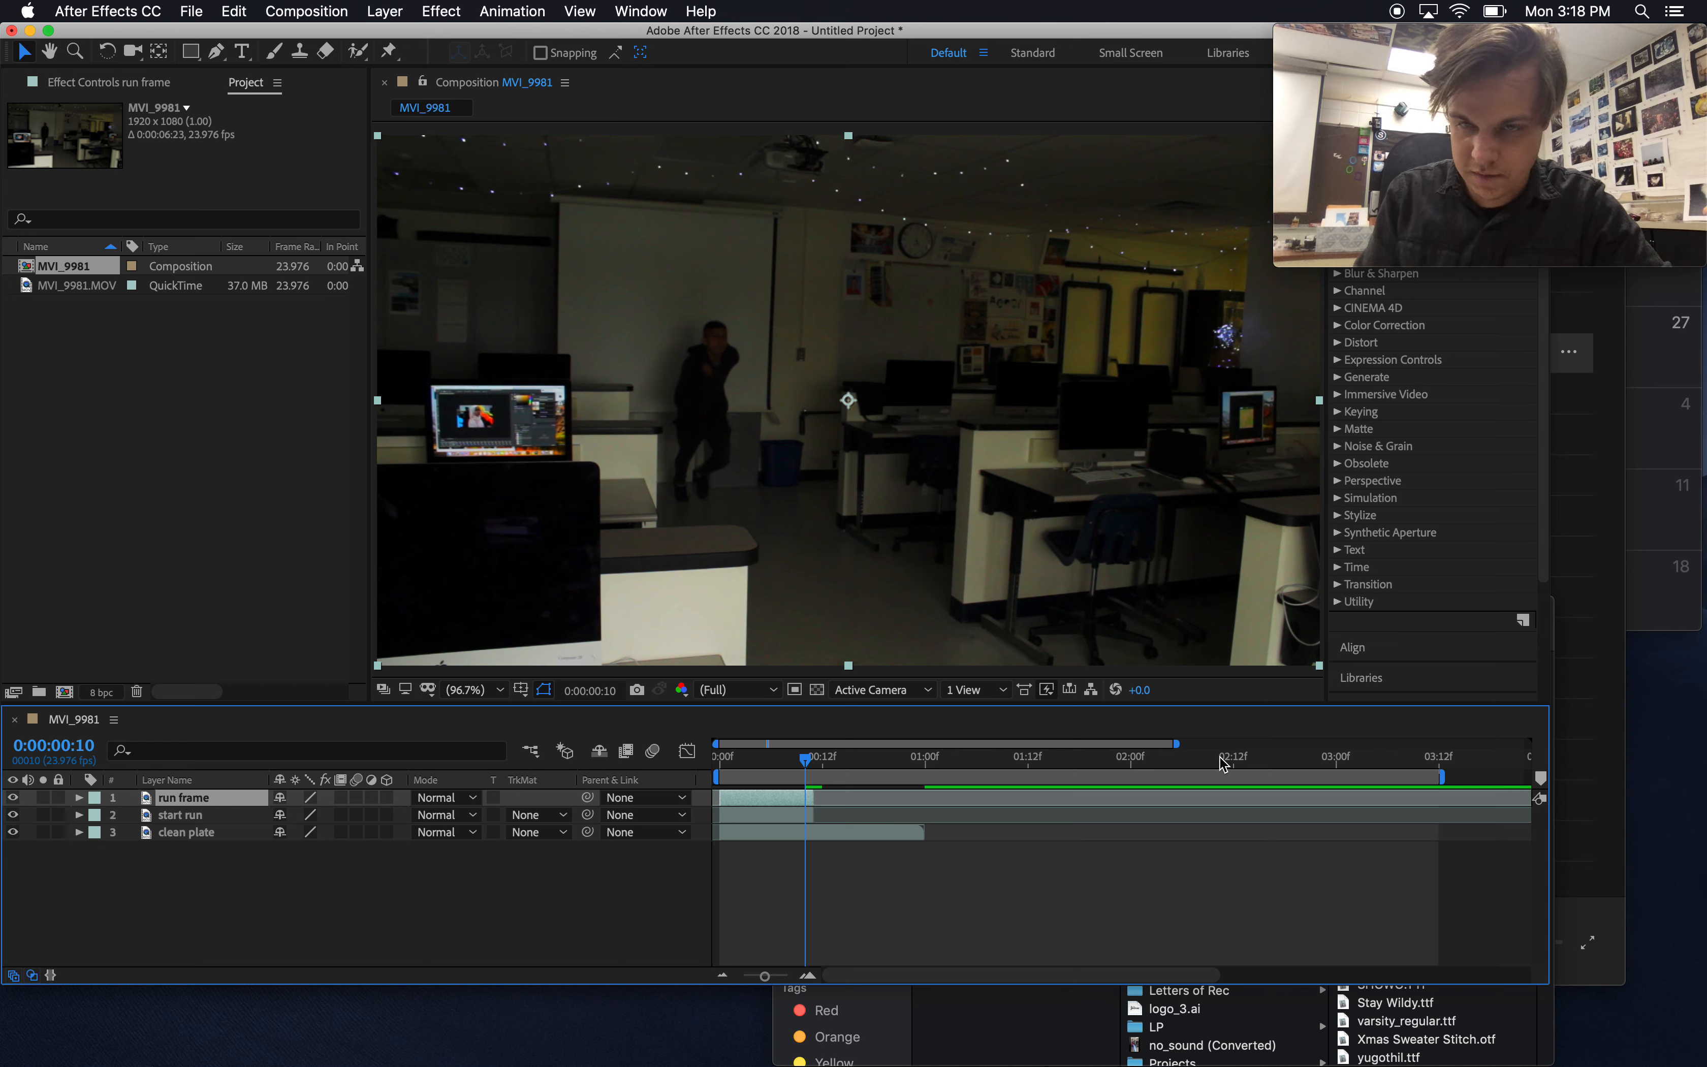
pyautogui.moveTo(1175, 744); pyautogui.dragTo(904, 759)
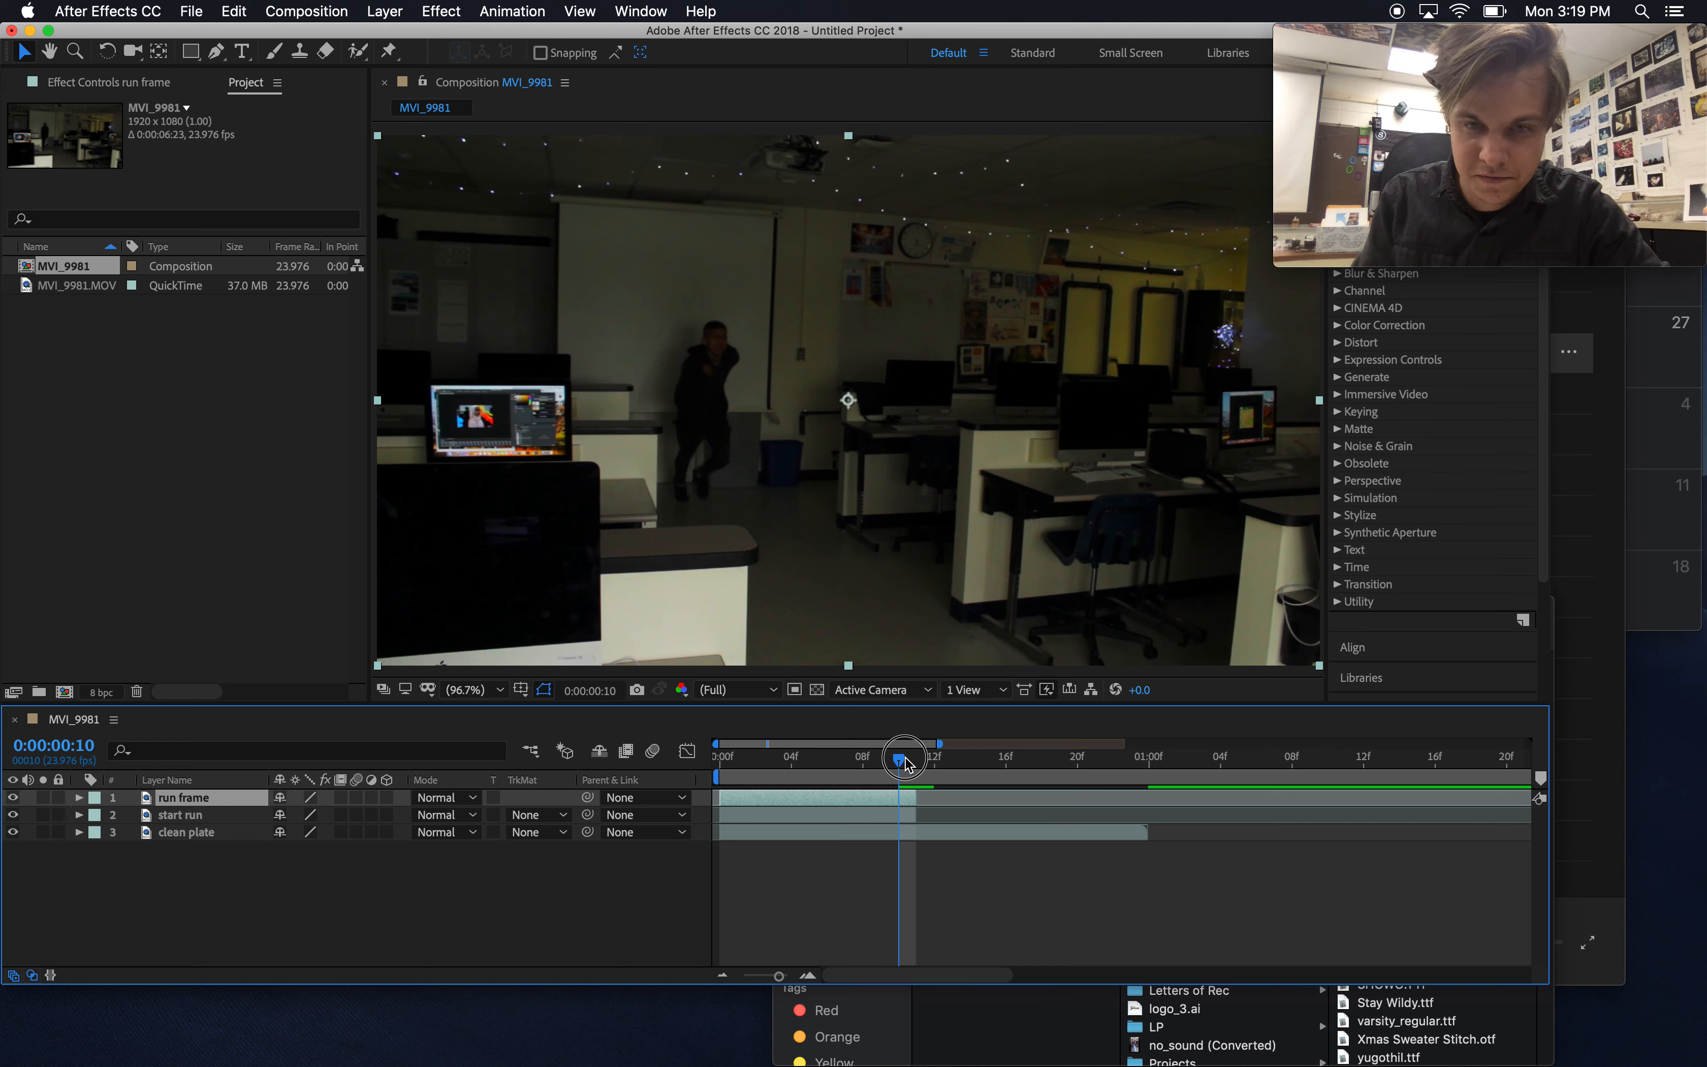
pyautogui.moveTo(899, 759)
pyautogui.mouseDown()
pyautogui.moveTo(916, 759)
pyautogui.moveTo(901, 758)
pyautogui.mouseUp()
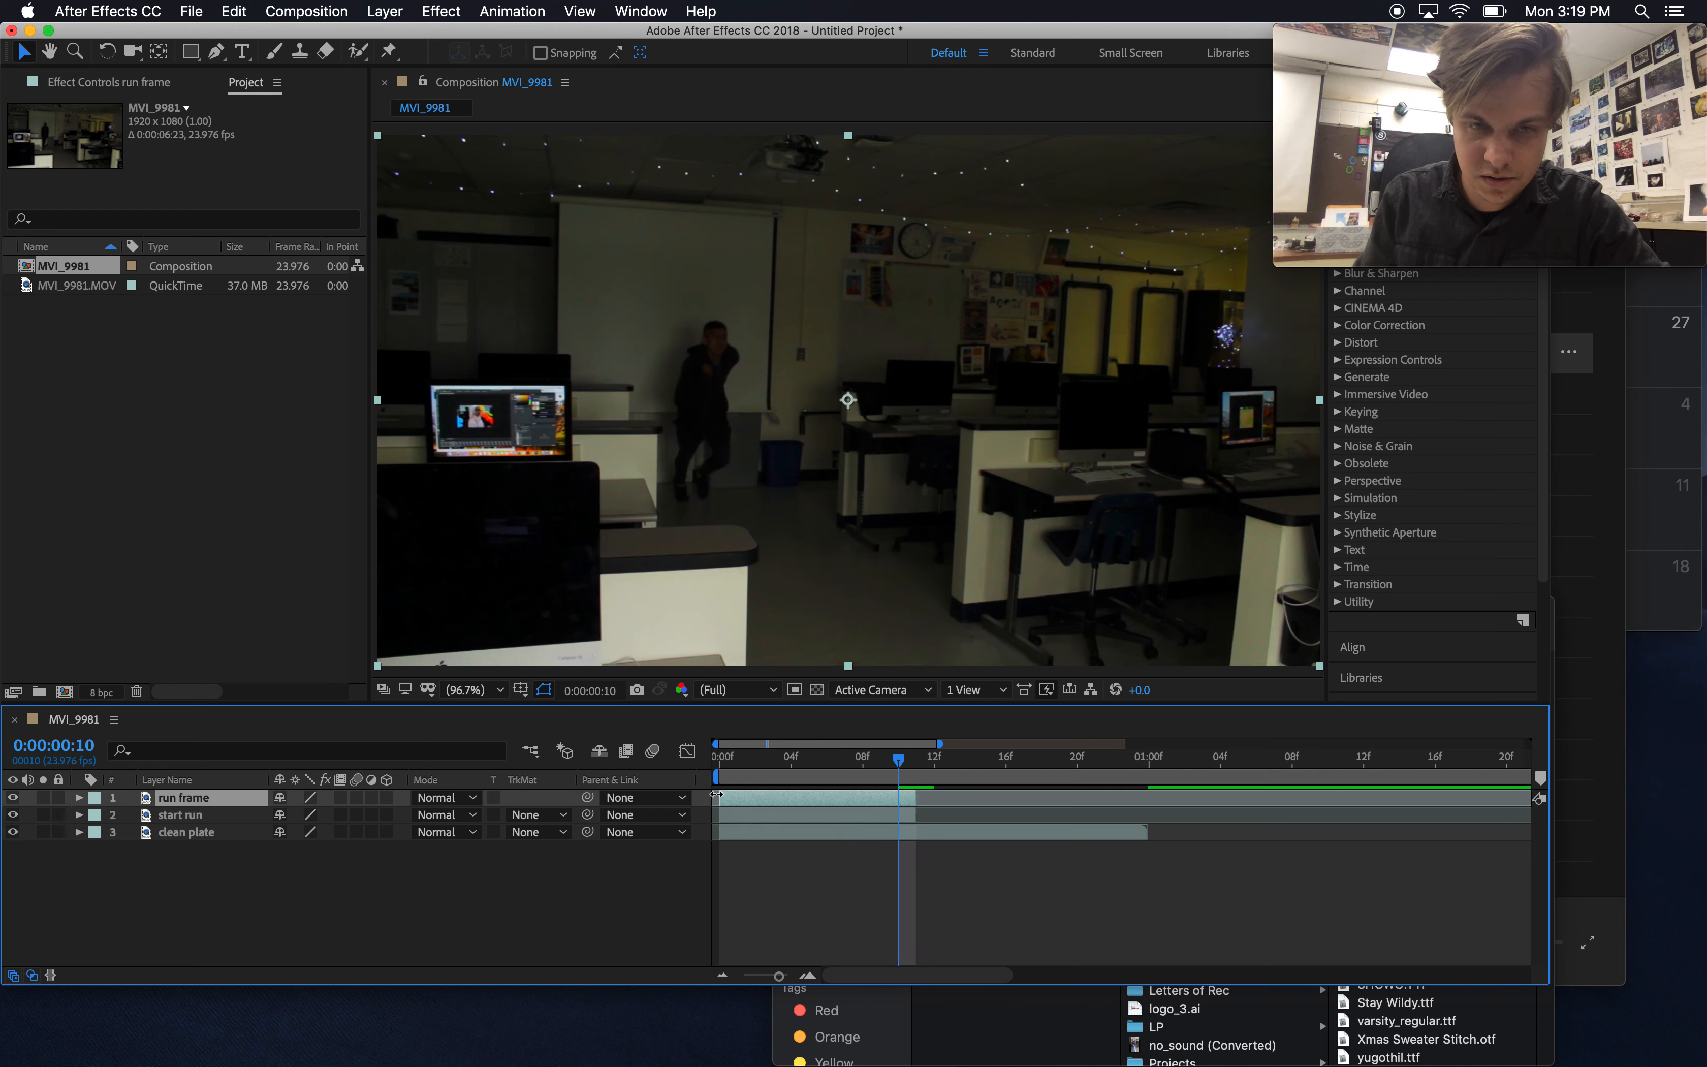
pyautogui.press('pagedown')
pyautogui.moveTo(718, 798); pyautogui.dragTo(904, 768)
pyautogui.click(908, 800)
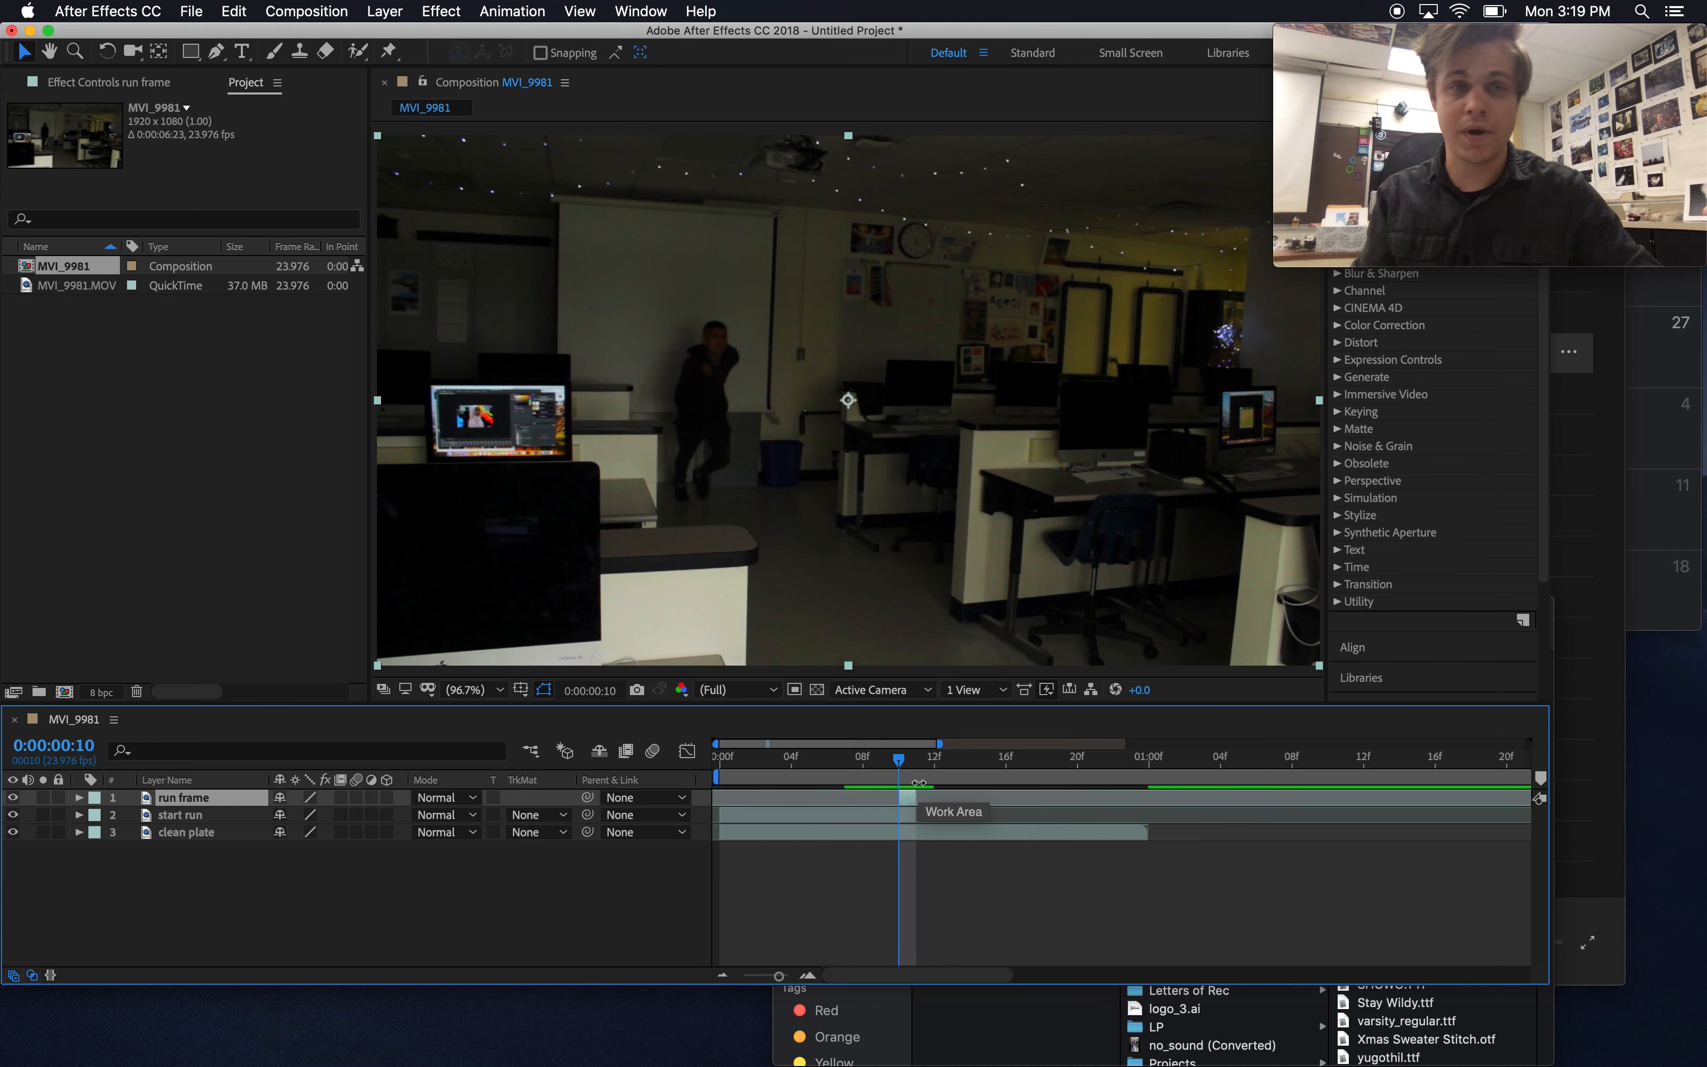
# Begin a Pen tool mask on the run frame layer, tracing around the actor's head down to the raised shoulder
pyautogui.click(216, 51)
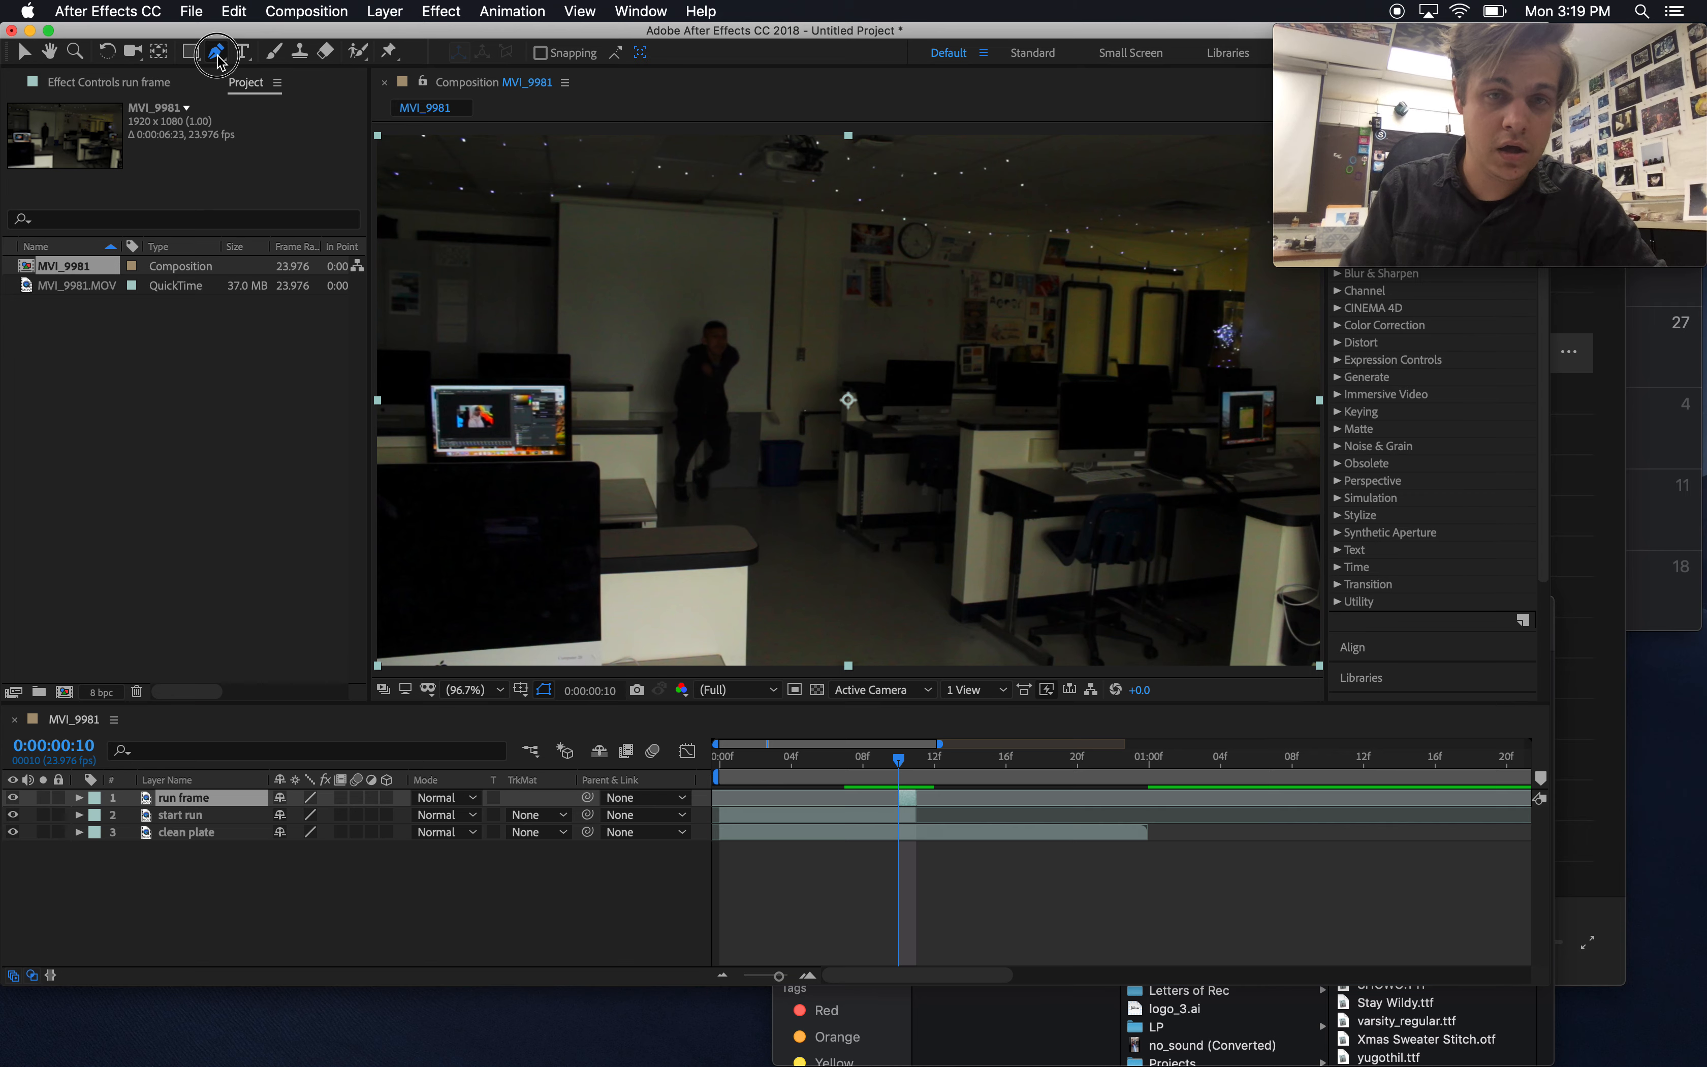
pyautogui.press('.')
pyautogui.press('.')
pyautogui.press('space')
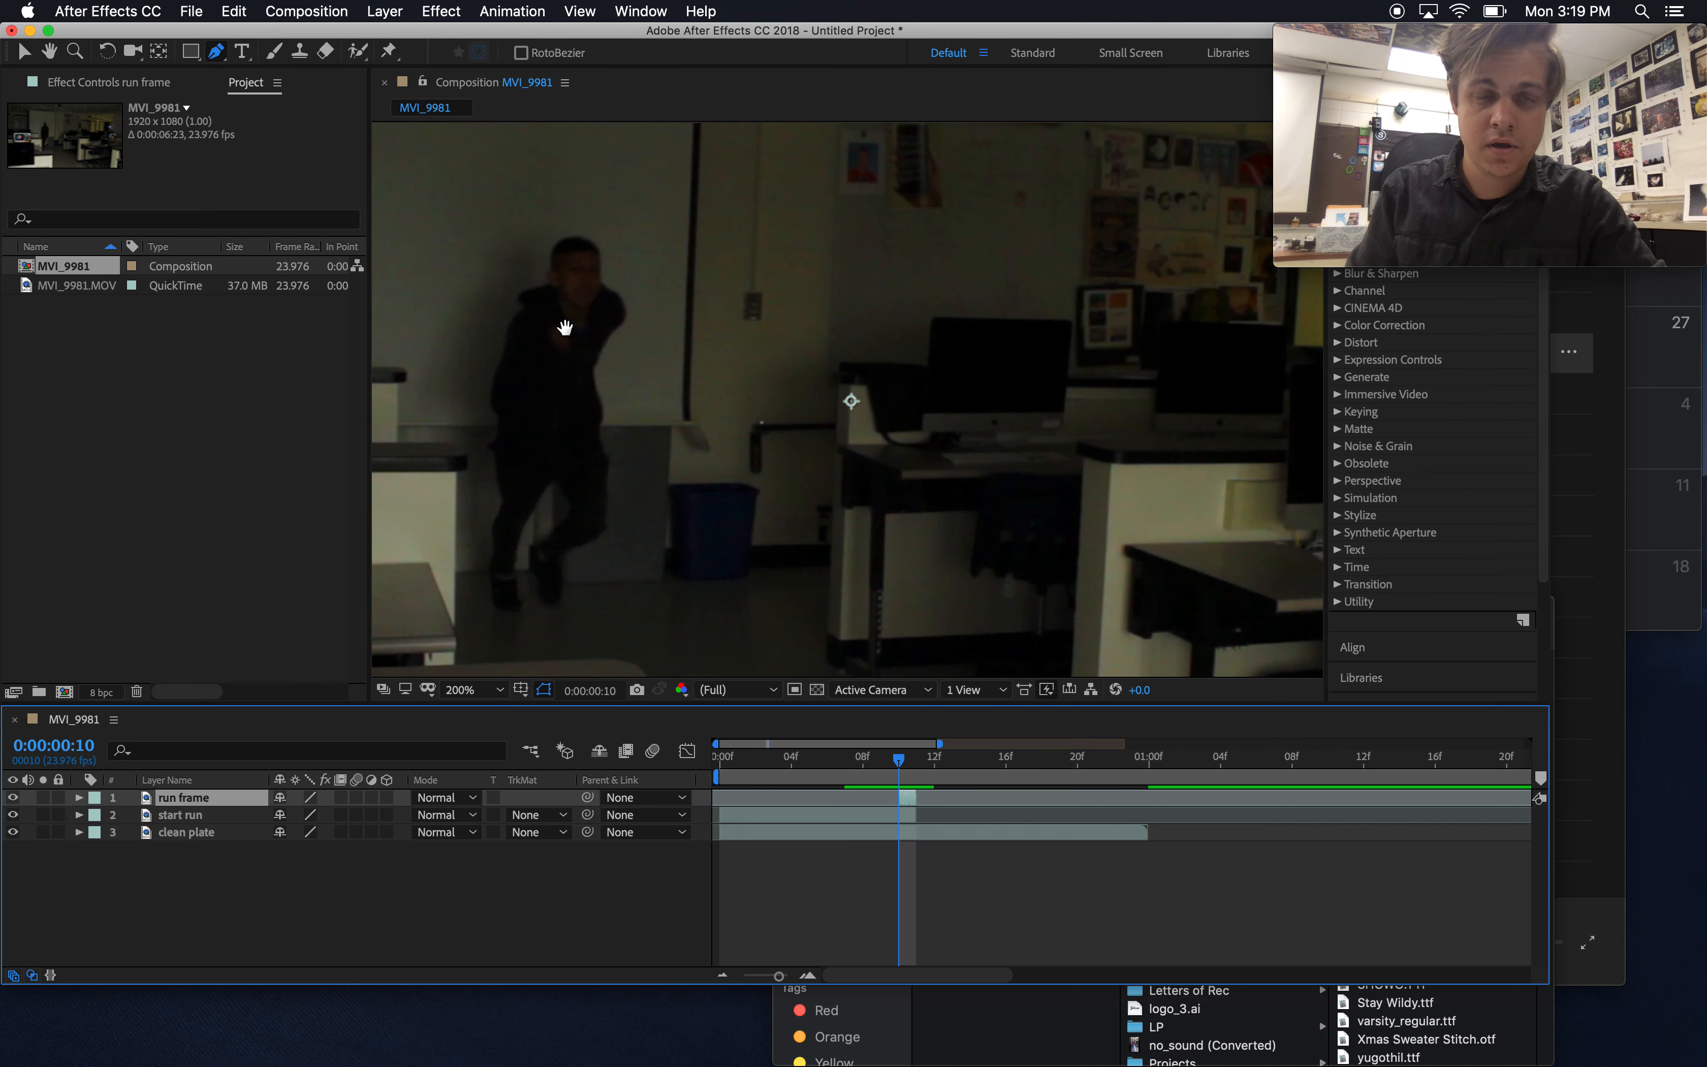
pyautogui.moveTo(565, 328); pyautogui.dragTo(671, 354)
pyautogui.click(654, 311)
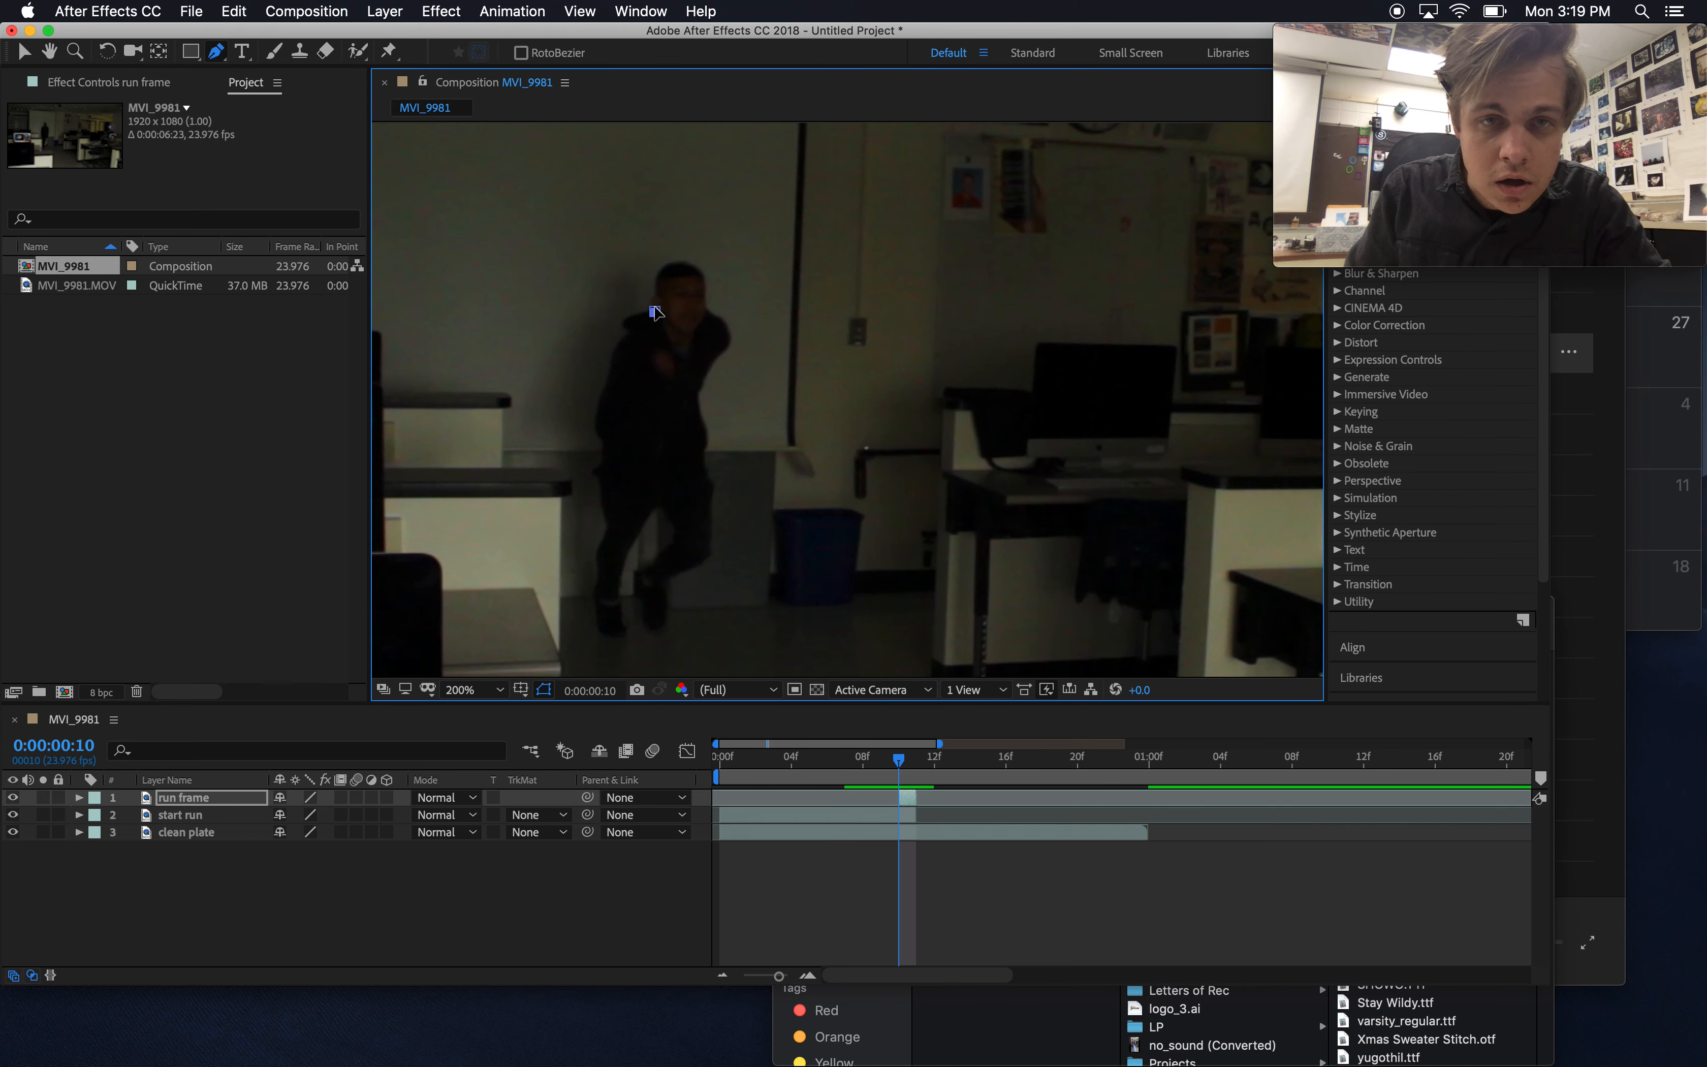
pyautogui.click(658, 271)
pyautogui.click(679, 260)
pyautogui.click(691, 264)
pyautogui.click(705, 270)
pyautogui.moveTo(706, 309); pyautogui.dragTo(707, 319)
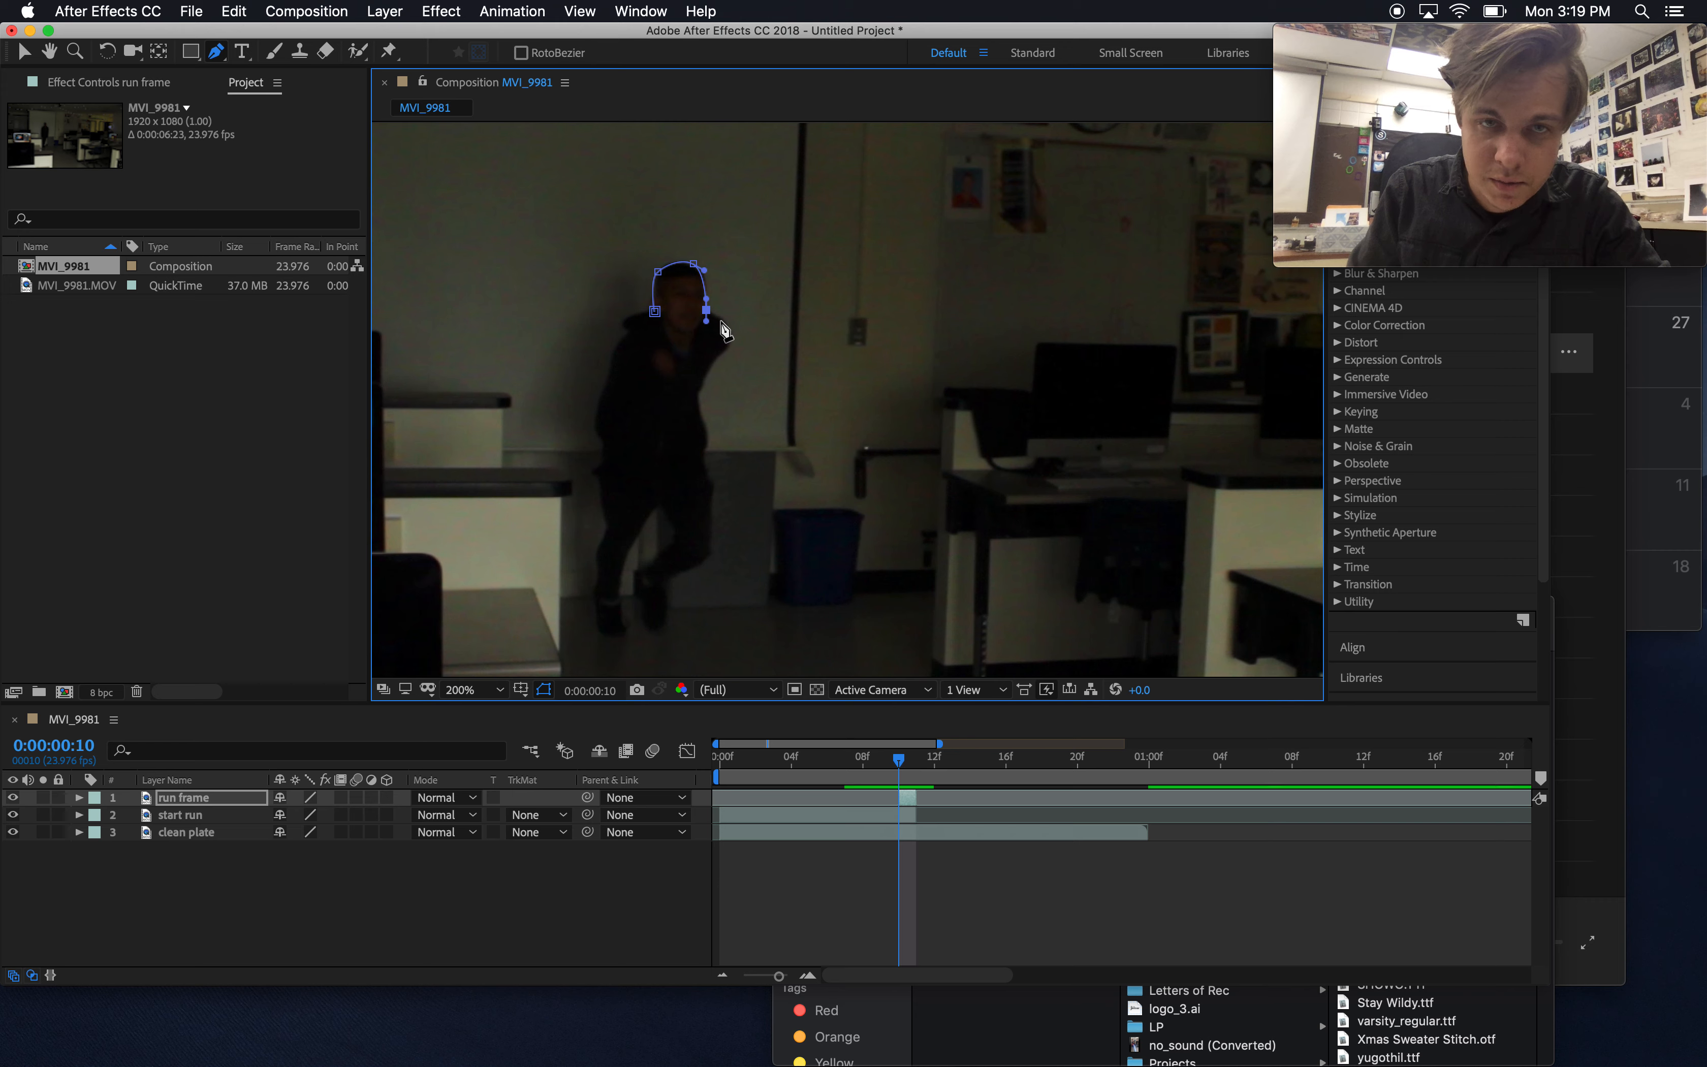
pyautogui.moveTo(708, 322); pyautogui.dragTo(715, 319)
pyautogui.press('super+z')
pyautogui.moveTo(706, 311); pyautogui.dragTo(714, 311)
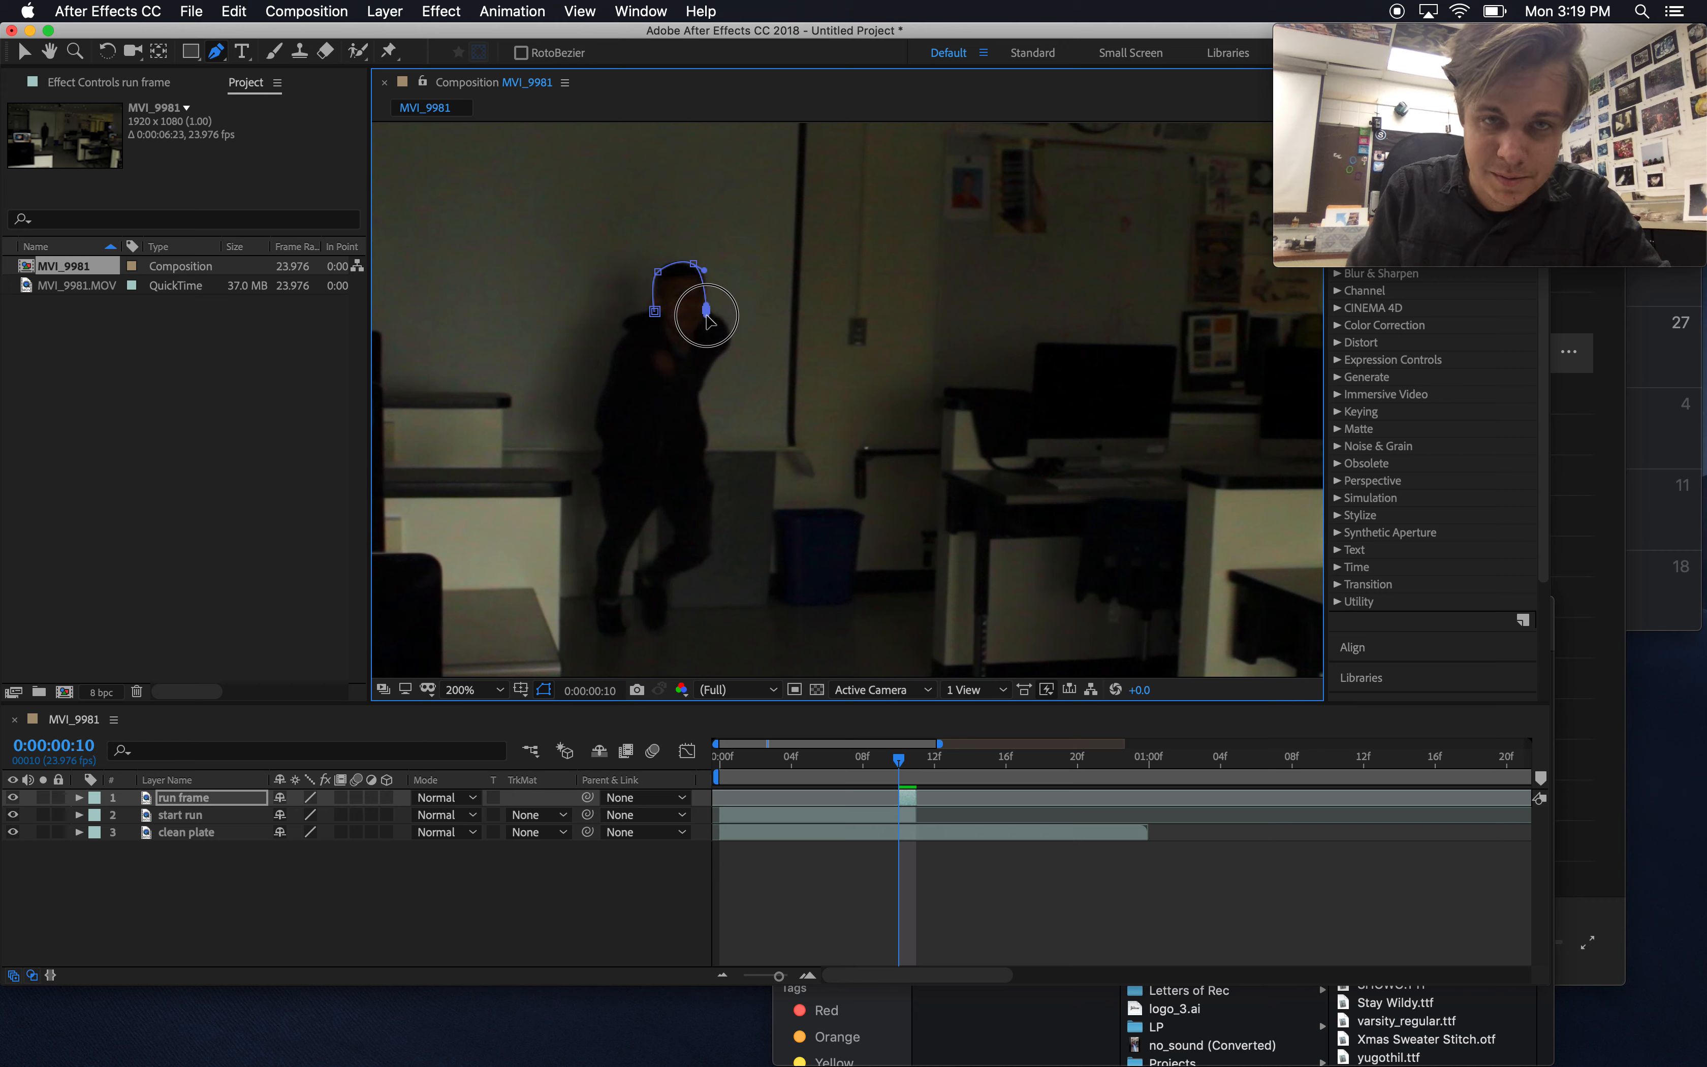
# Continue the mask down the actor's raised arm, front side and forward leg, then around the gap between the legs
pyautogui.click(730, 339)
pyautogui.click(711, 372)
pyautogui.click(703, 385)
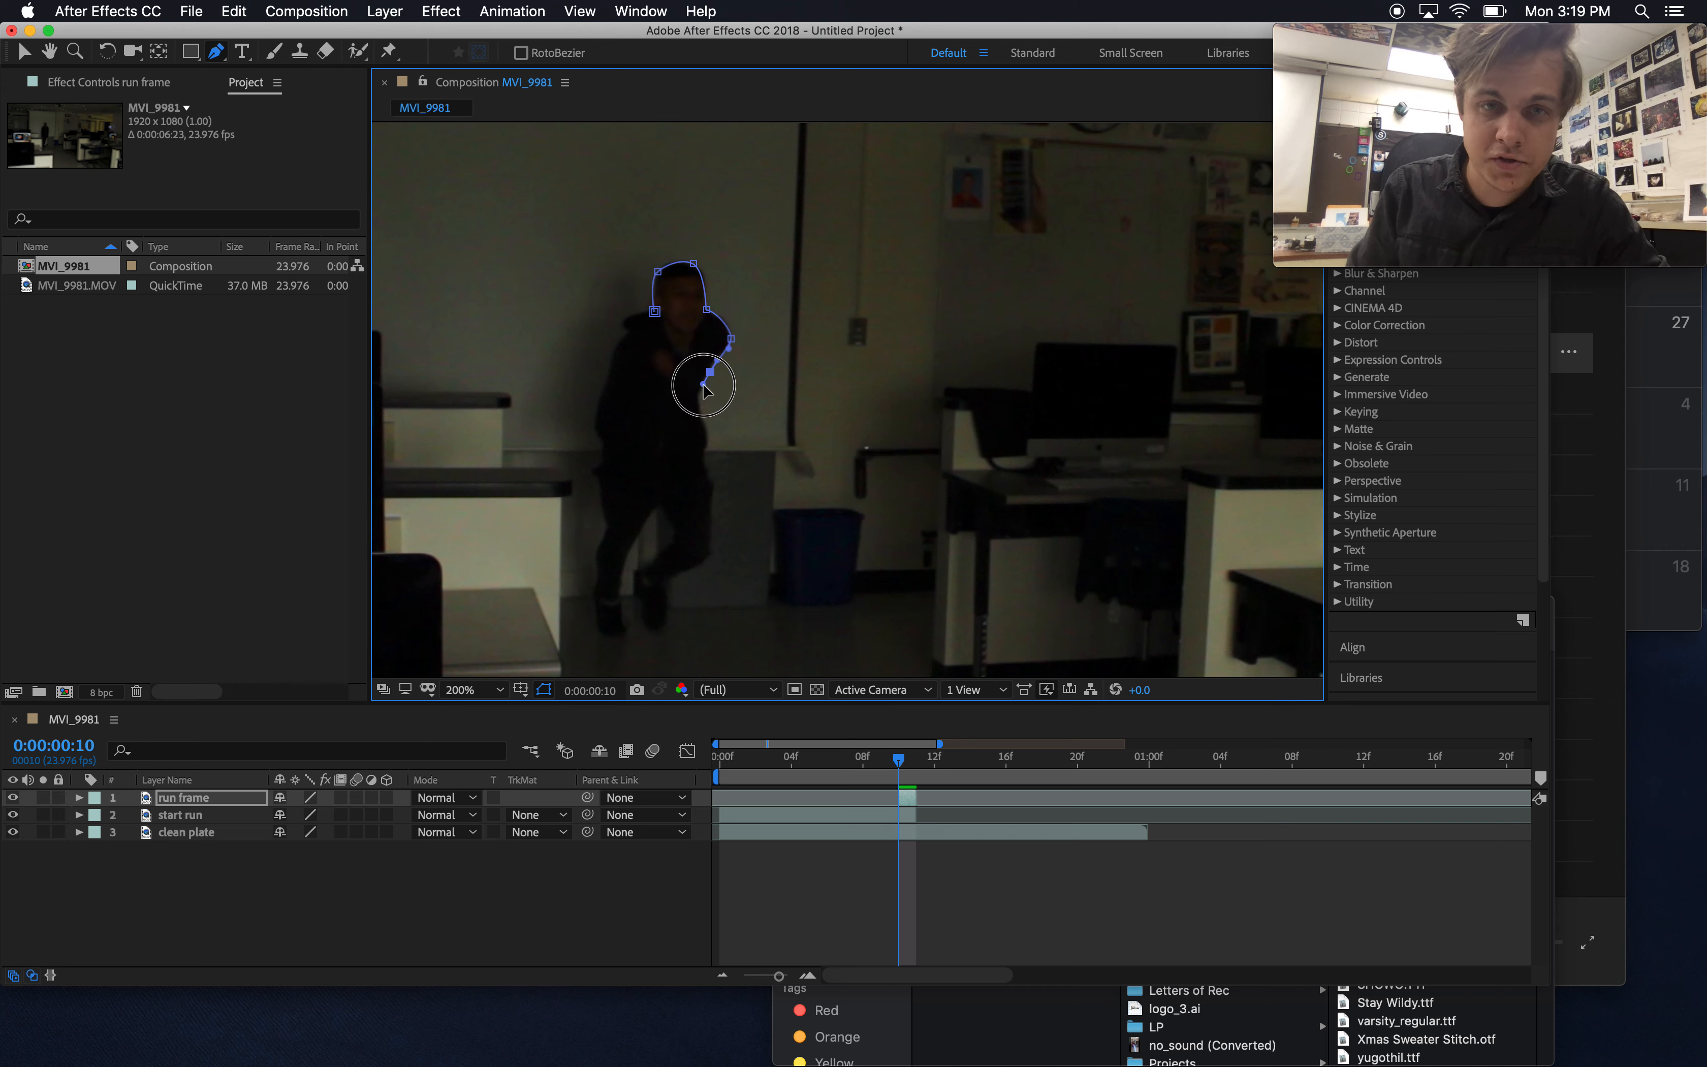
pyautogui.moveTo(709, 426)
pyautogui.mouseDown()
pyautogui.moveTo(714, 447)
pyautogui.moveTo(702, 419)
pyautogui.moveTo(706, 433)
pyautogui.mouseUp()
pyautogui.click(706, 458)
pyautogui.moveTo(714, 523); pyautogui.dragTo(632, 544)
pyautogui.click(662, 504)
pyautogui.click(626, 615)
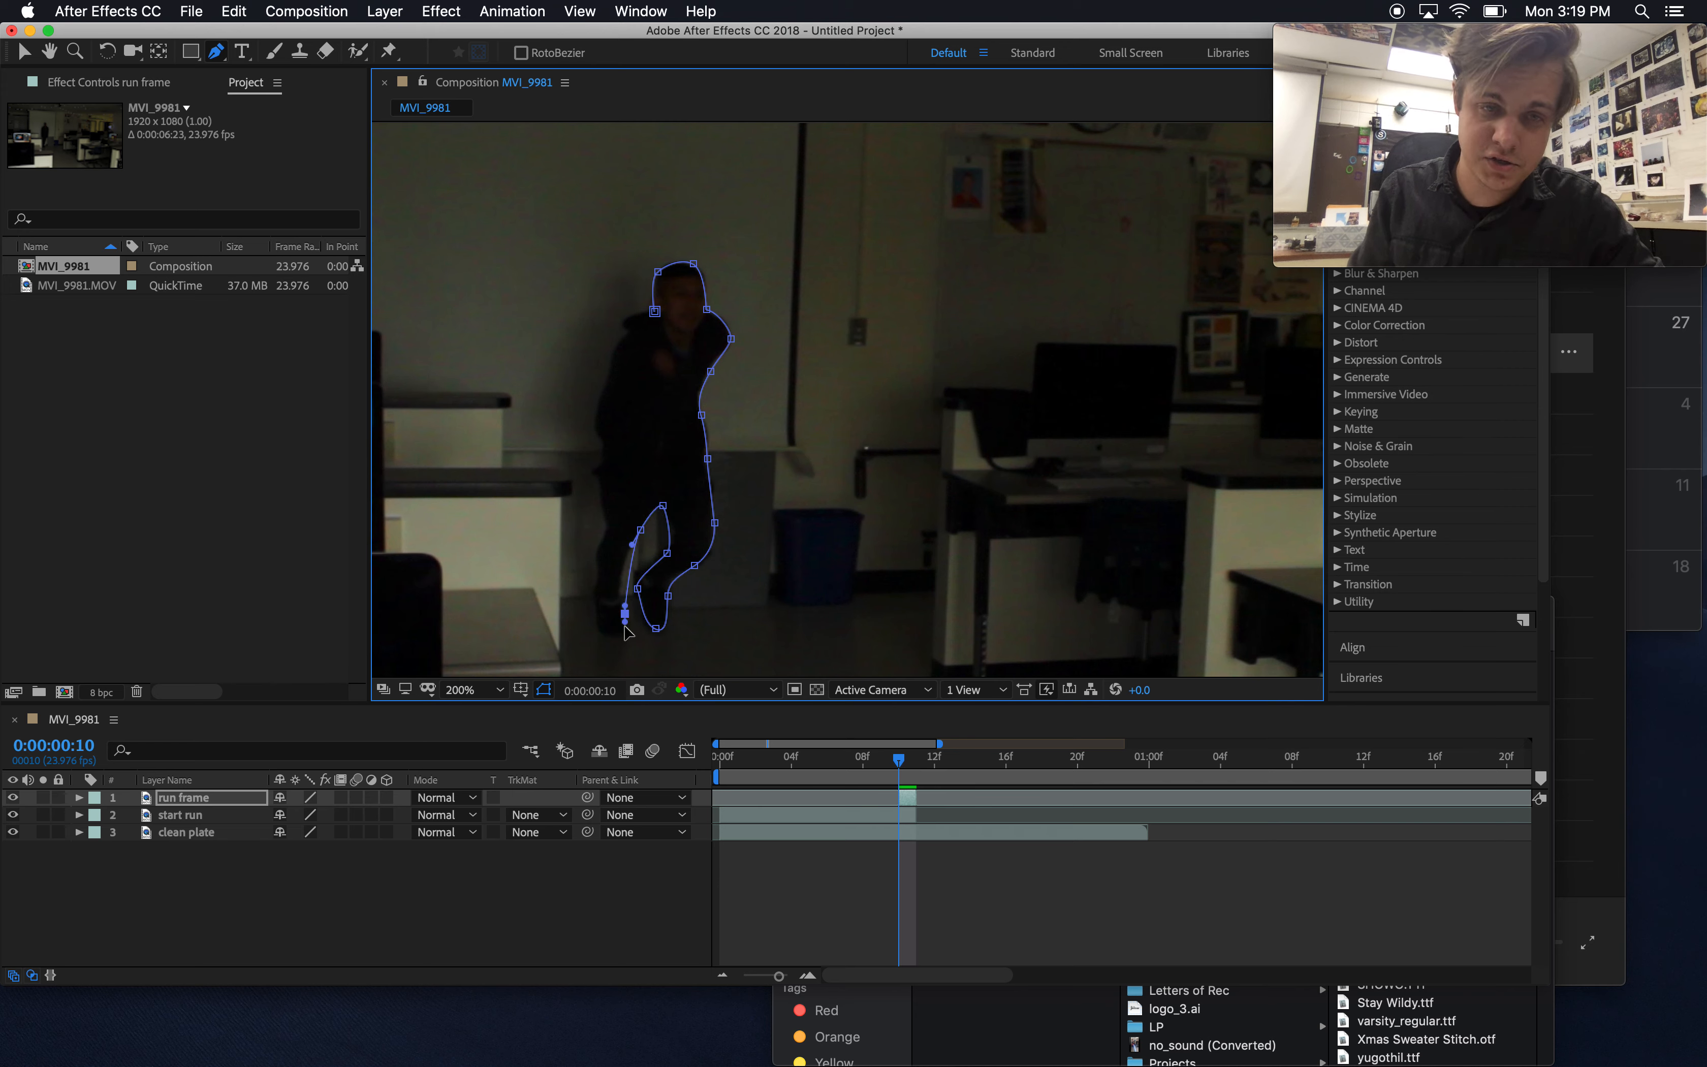
# Trace the mask around the rear foot and up the actor's back, closing it at the first point beside the head
pyautogui.moveTo(611, 639); pyautogui.dragTo(599, 556)
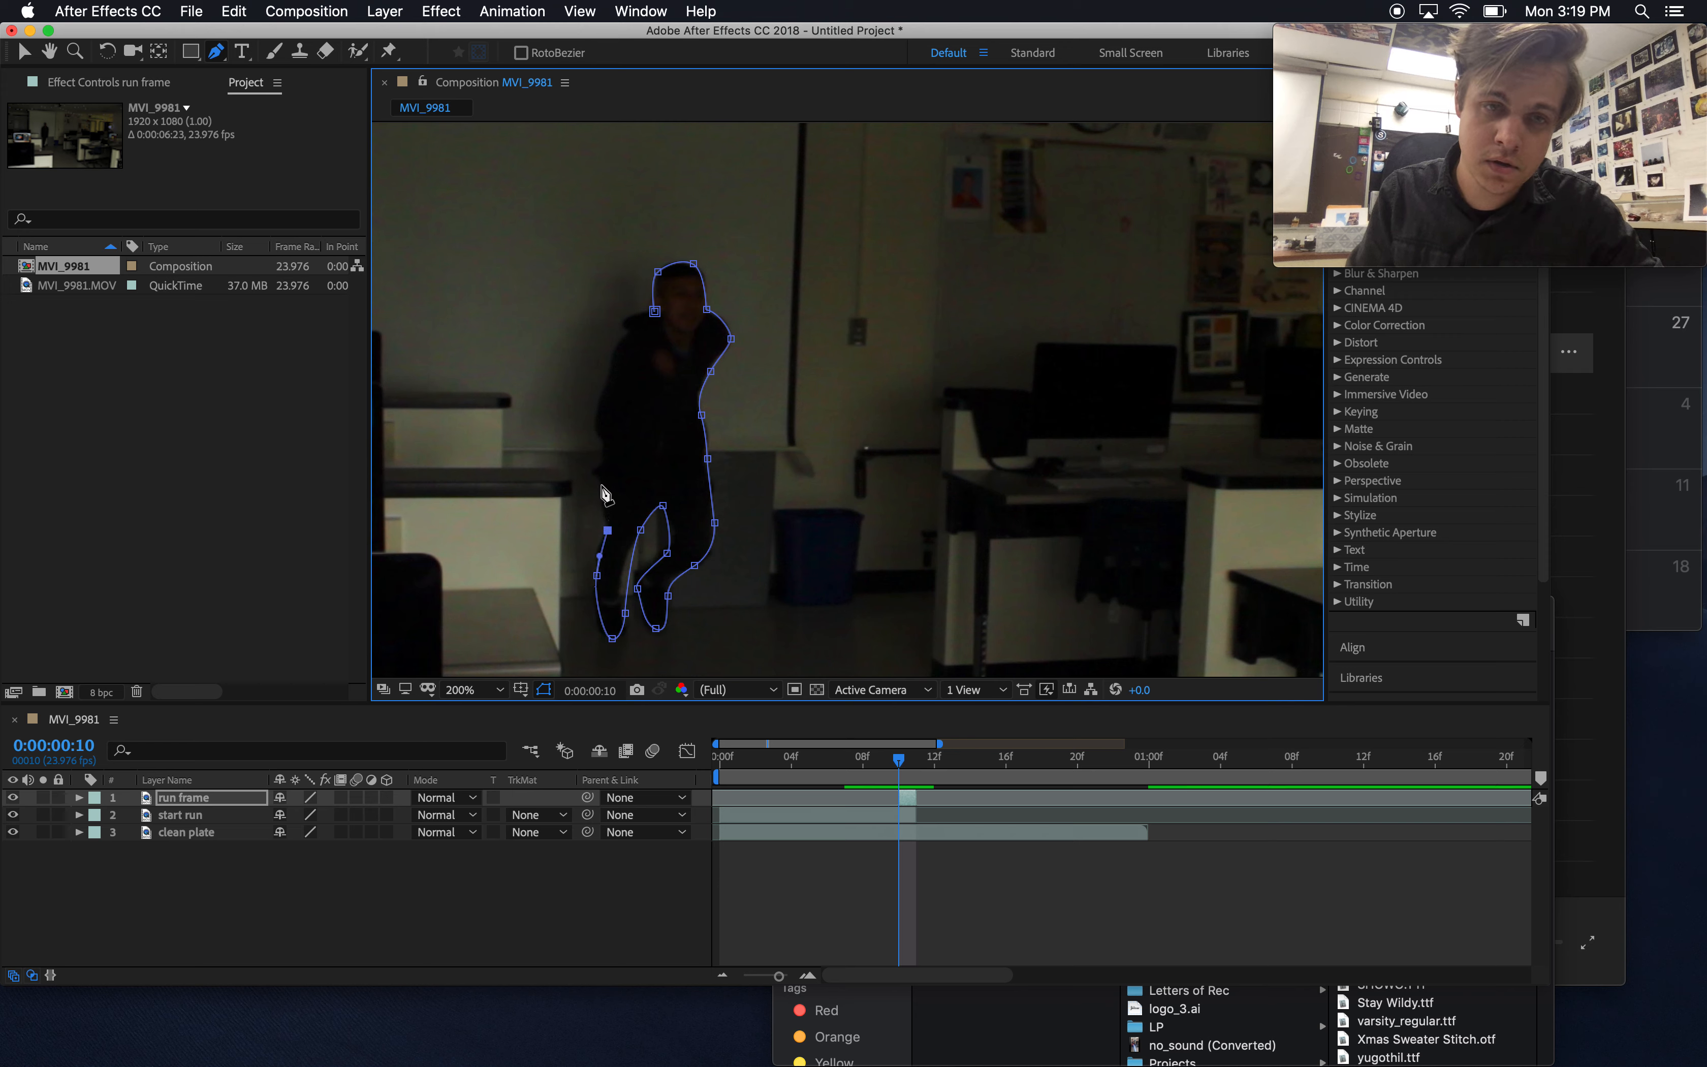
pyautogui.moveTo(597, 479); pyautogui.dragTo(606, 452)
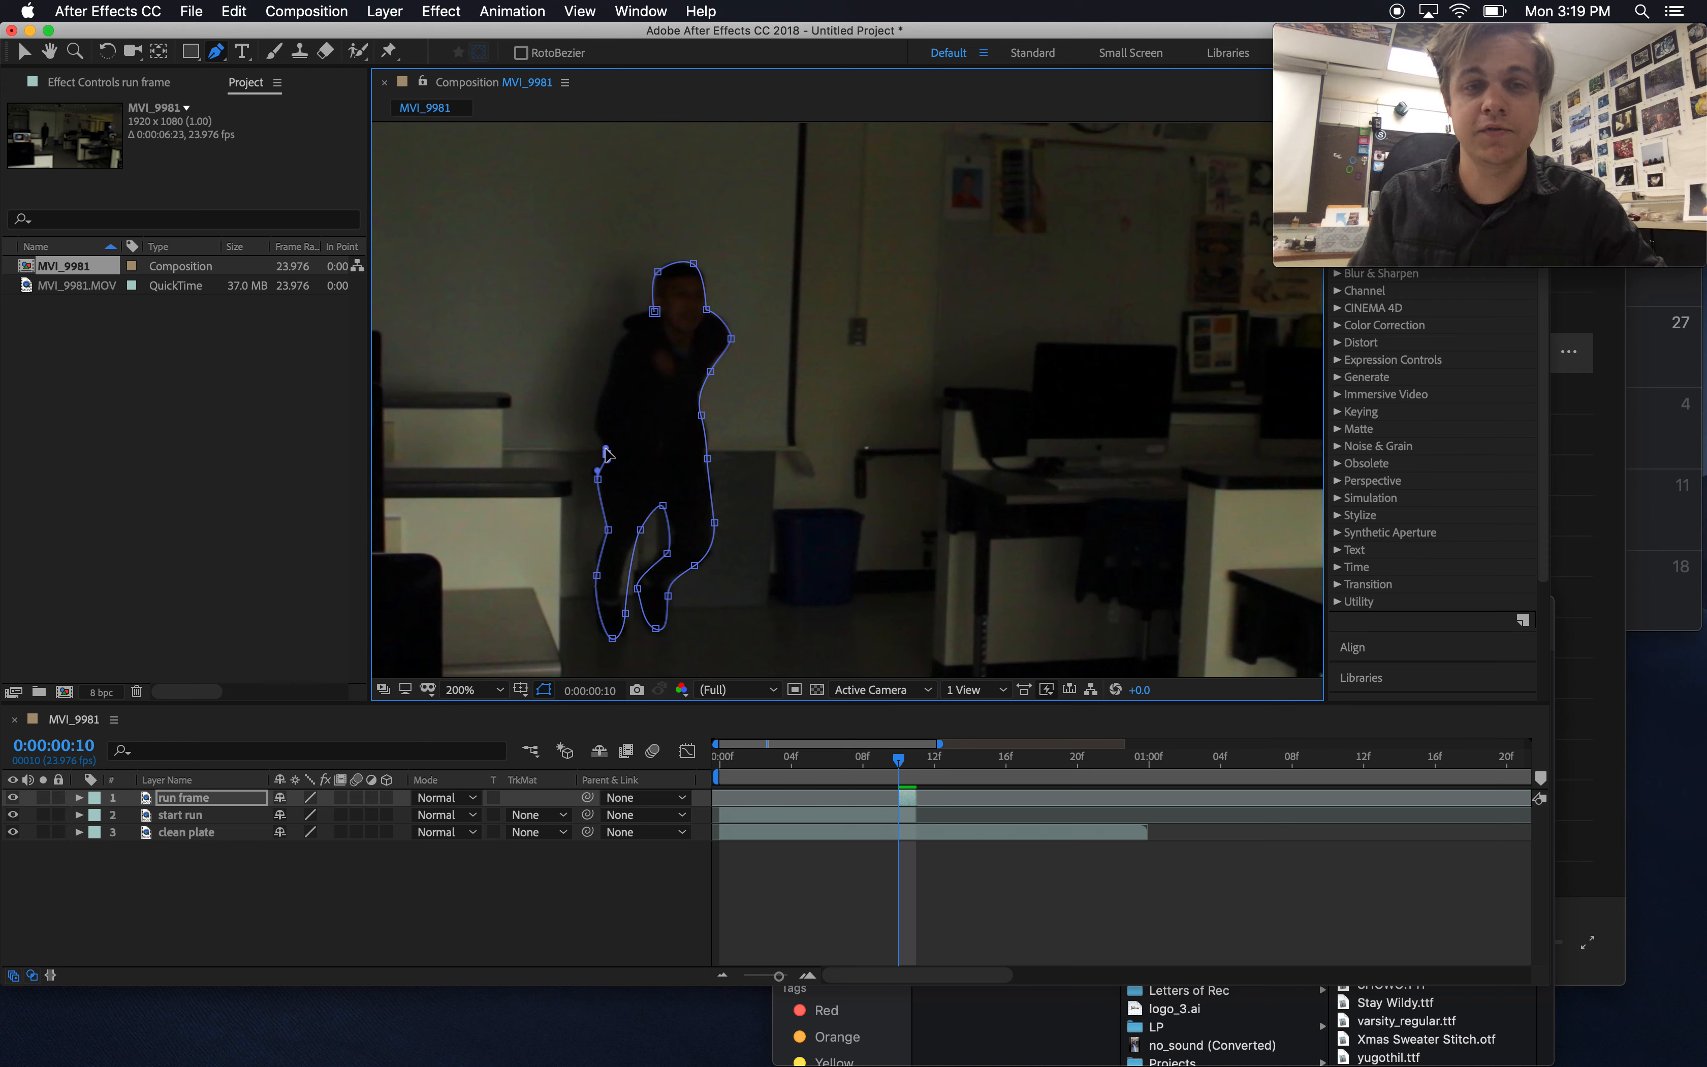
pyautogui.click(595, 434)
pyautogui.click(609, 375)
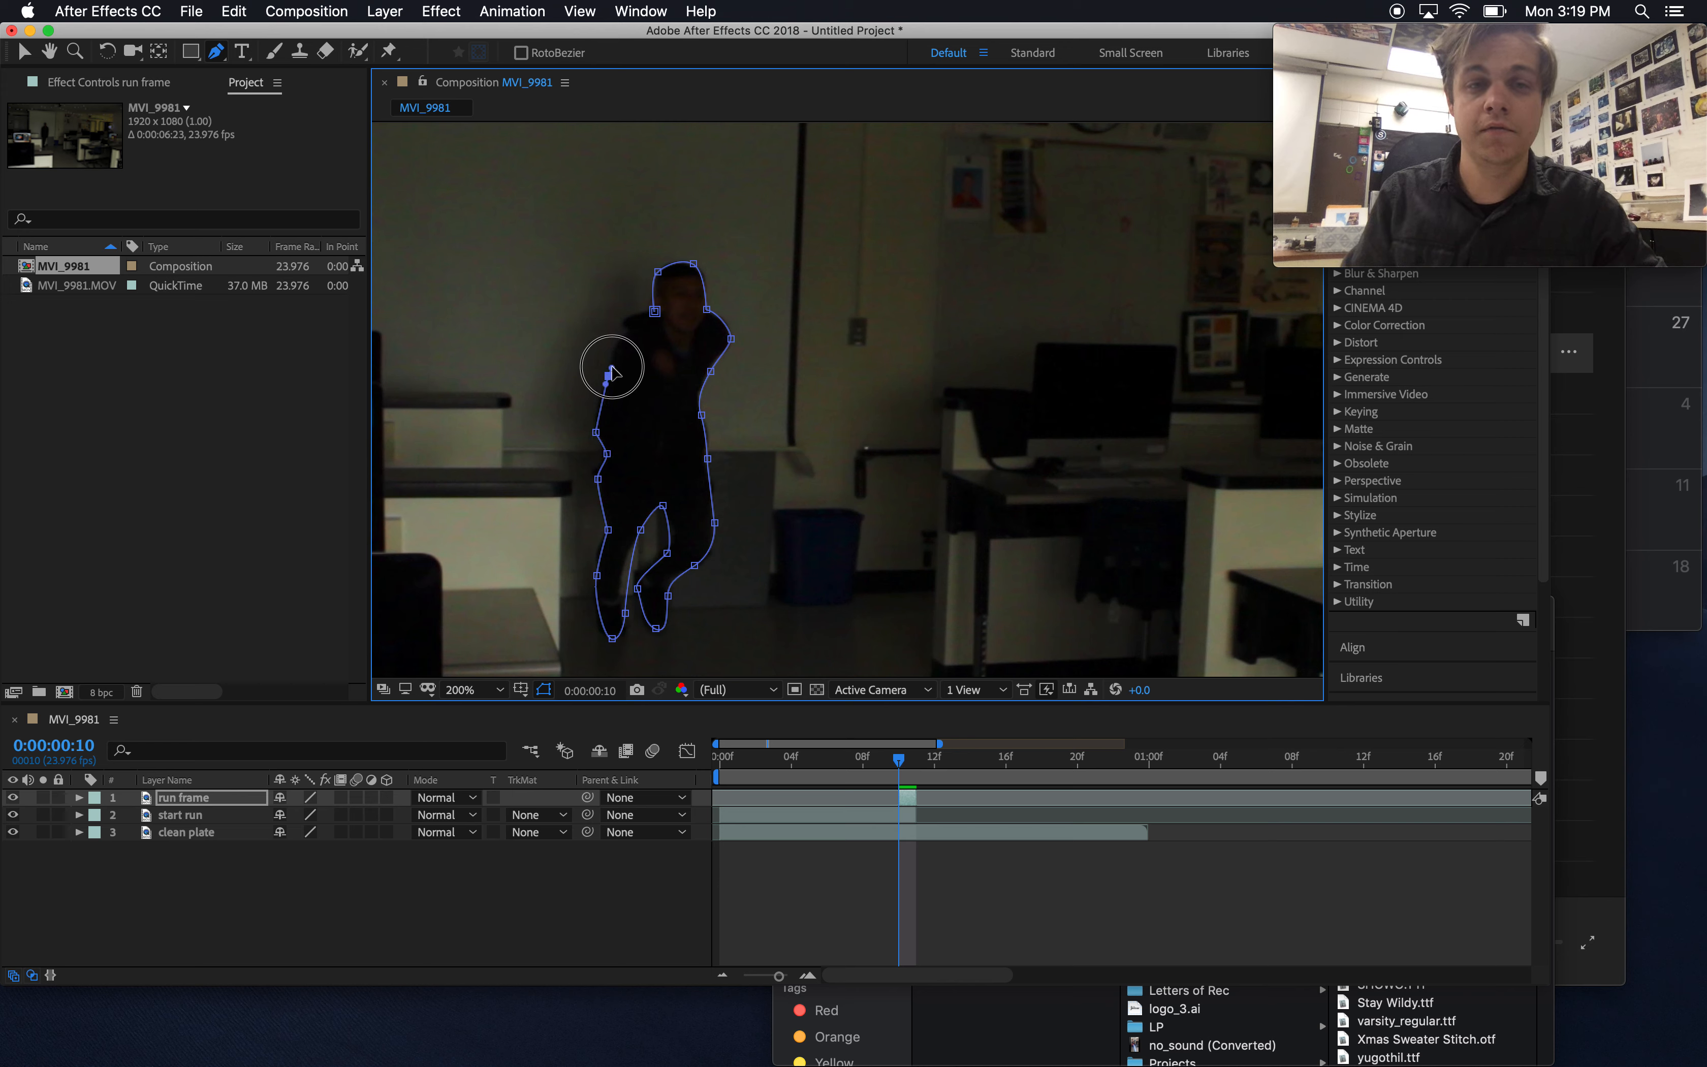
pyautogui.moveTo(627, 334); pyautogui.dragTo(626, 331)
pyautogui.click(637, 313)
pyautogui.click(655, 311)
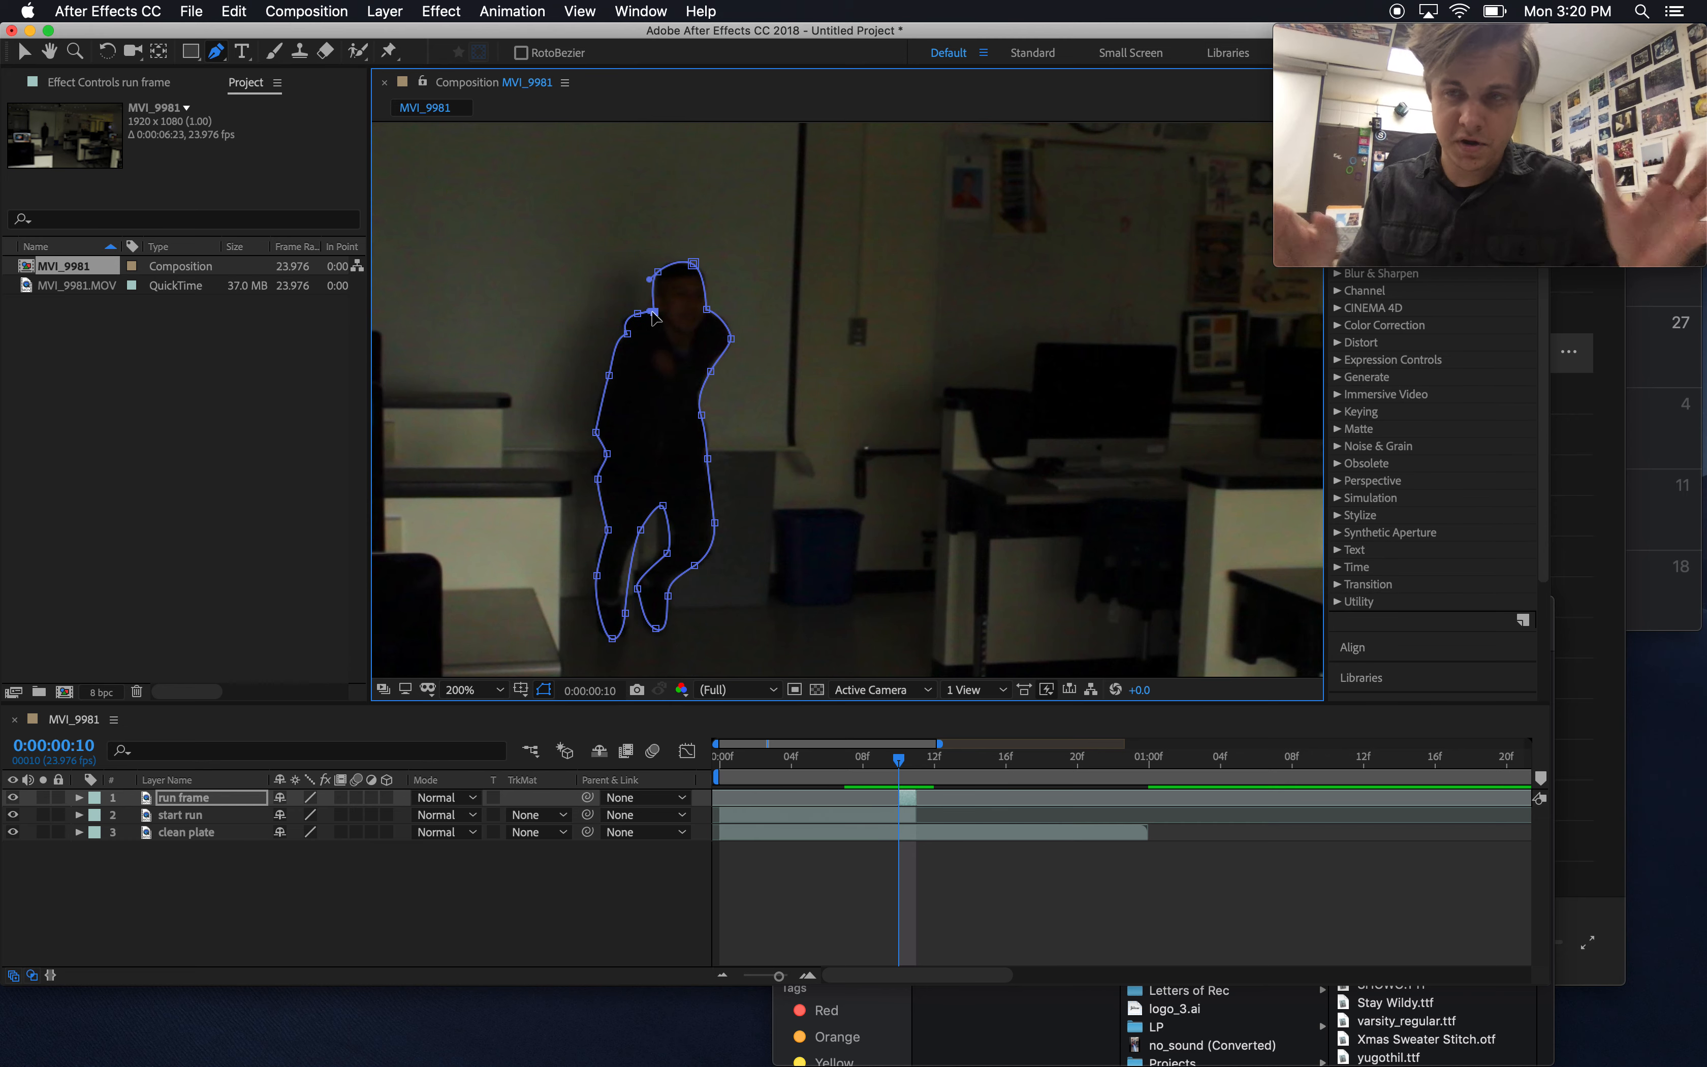
# Trim the end of the start run layer back one frame to meet the run frame layer at 0:00:00:10
pyautogui.moveTo(913, 813)
pyautogui.mouseDown()
pyautogui.moveTo(880, 814)
pyautogui.moveTo(897, 814)
pyautogui.mouseUp()
pyautogui.click(908, 798)
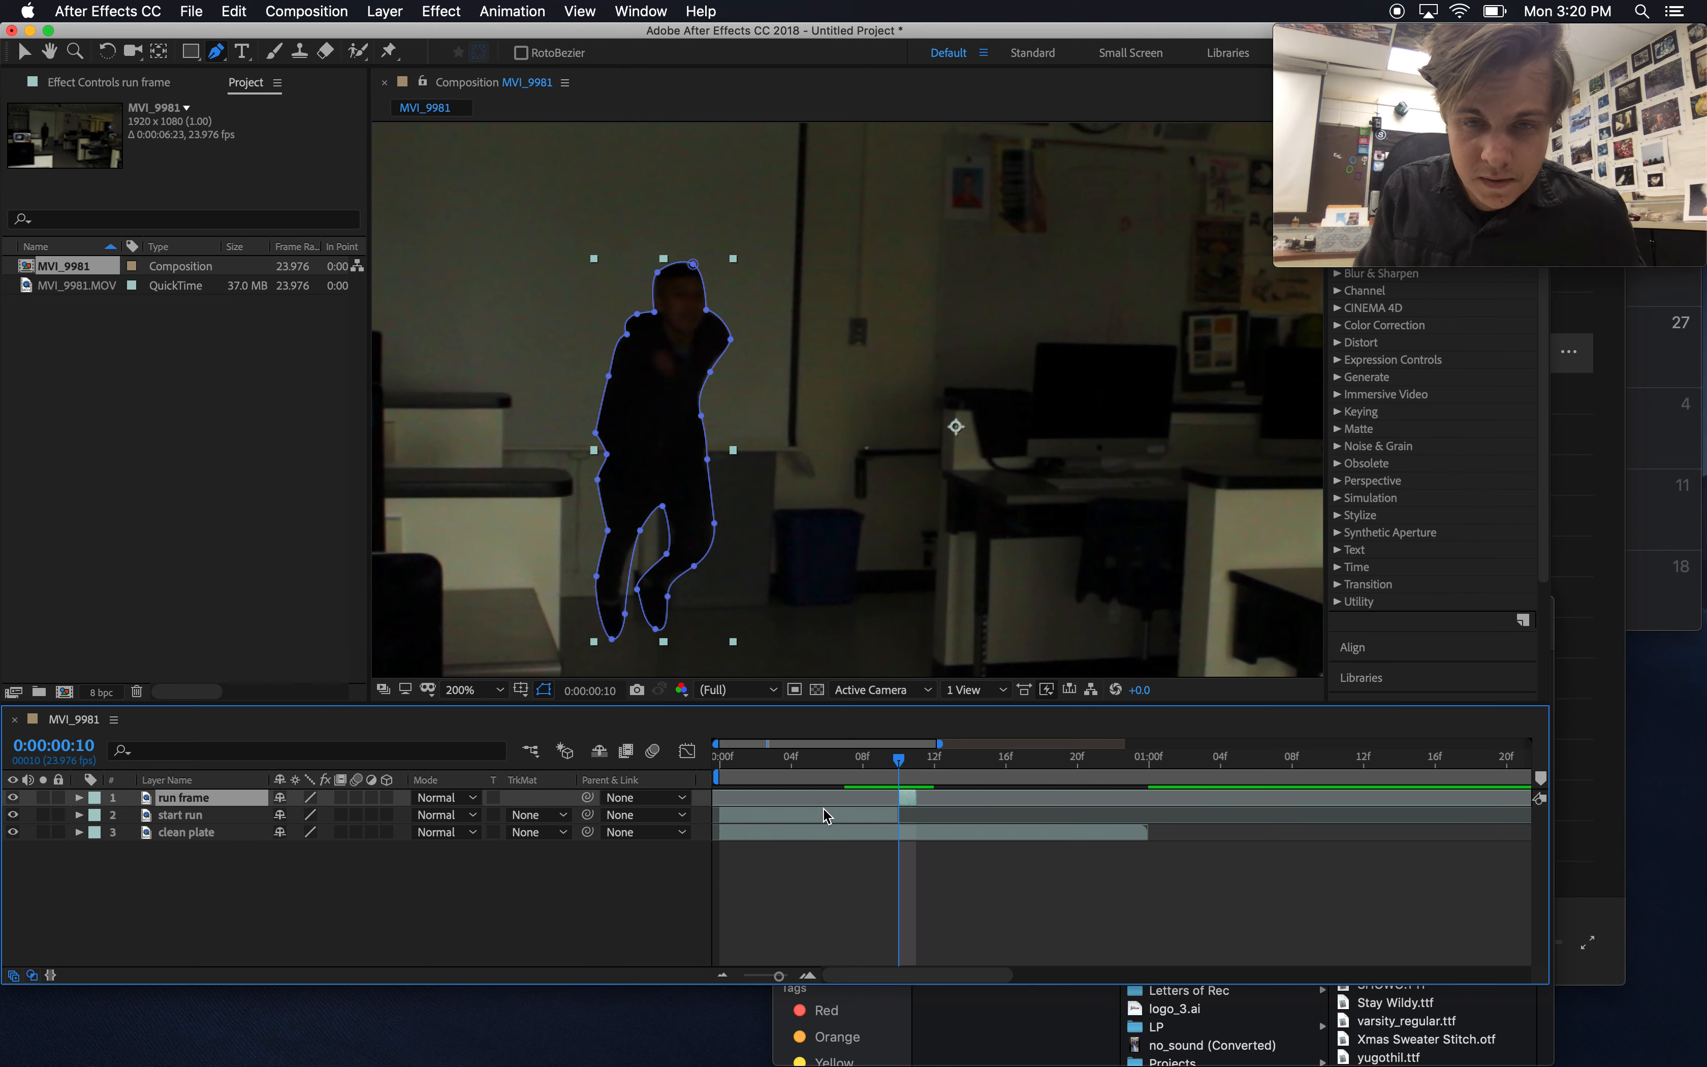
# Toggle the visibility of the run frame, start run and clean plate layers to check the masked cutout
pyautogui.click(12, 804)
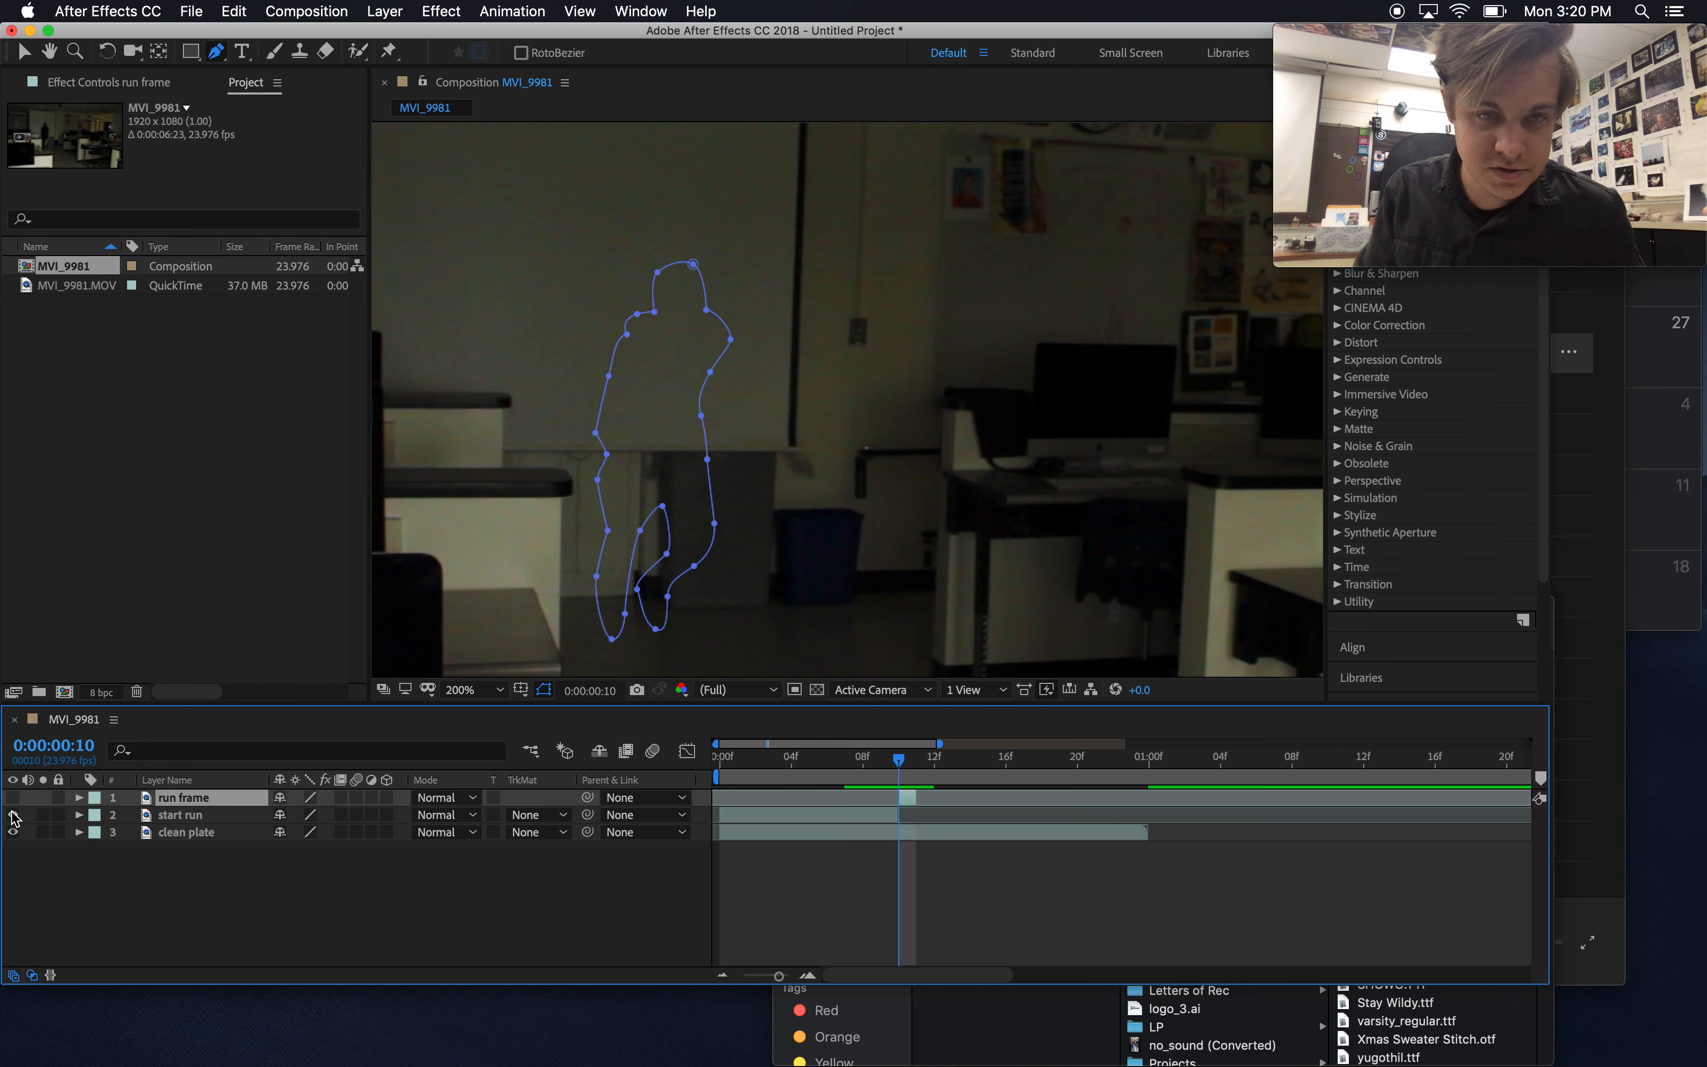
pyautogui.click(13, 798)
pyautogui.click(13, 798)
pyautogui.click(13, 798)
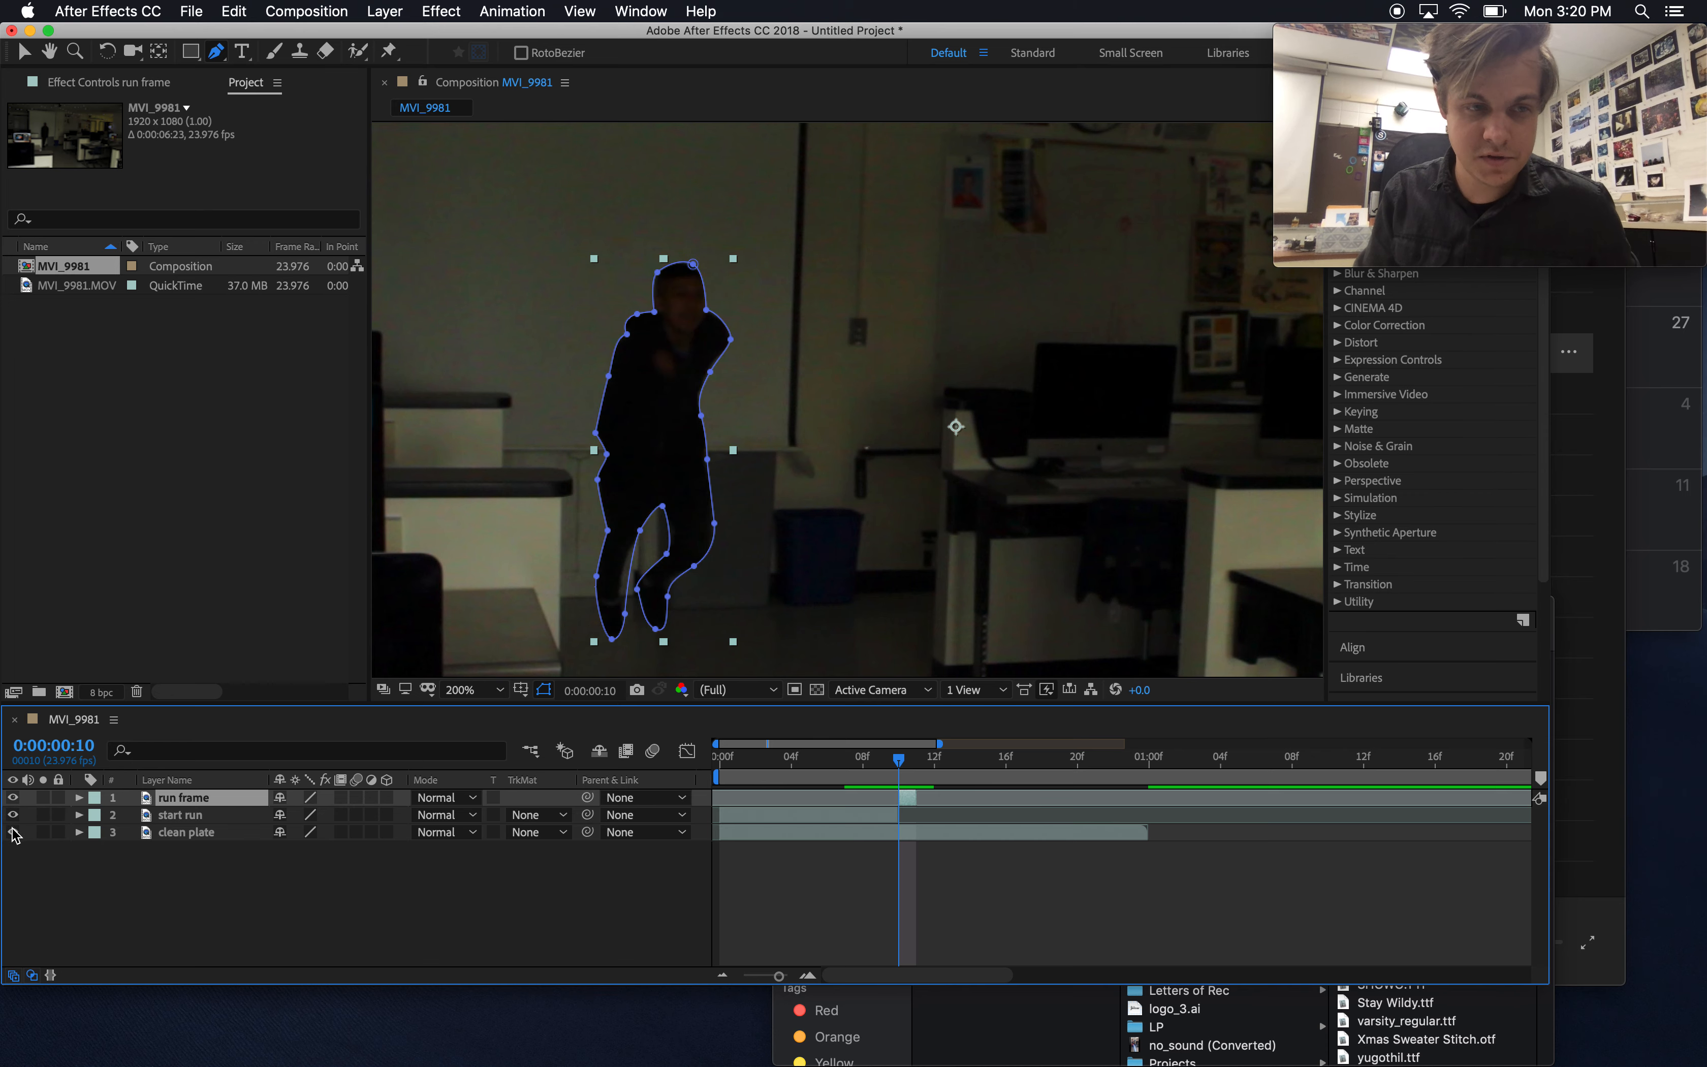
pyautogui.moveTo(13, 832); pyautogui.dragTo(14, 819)
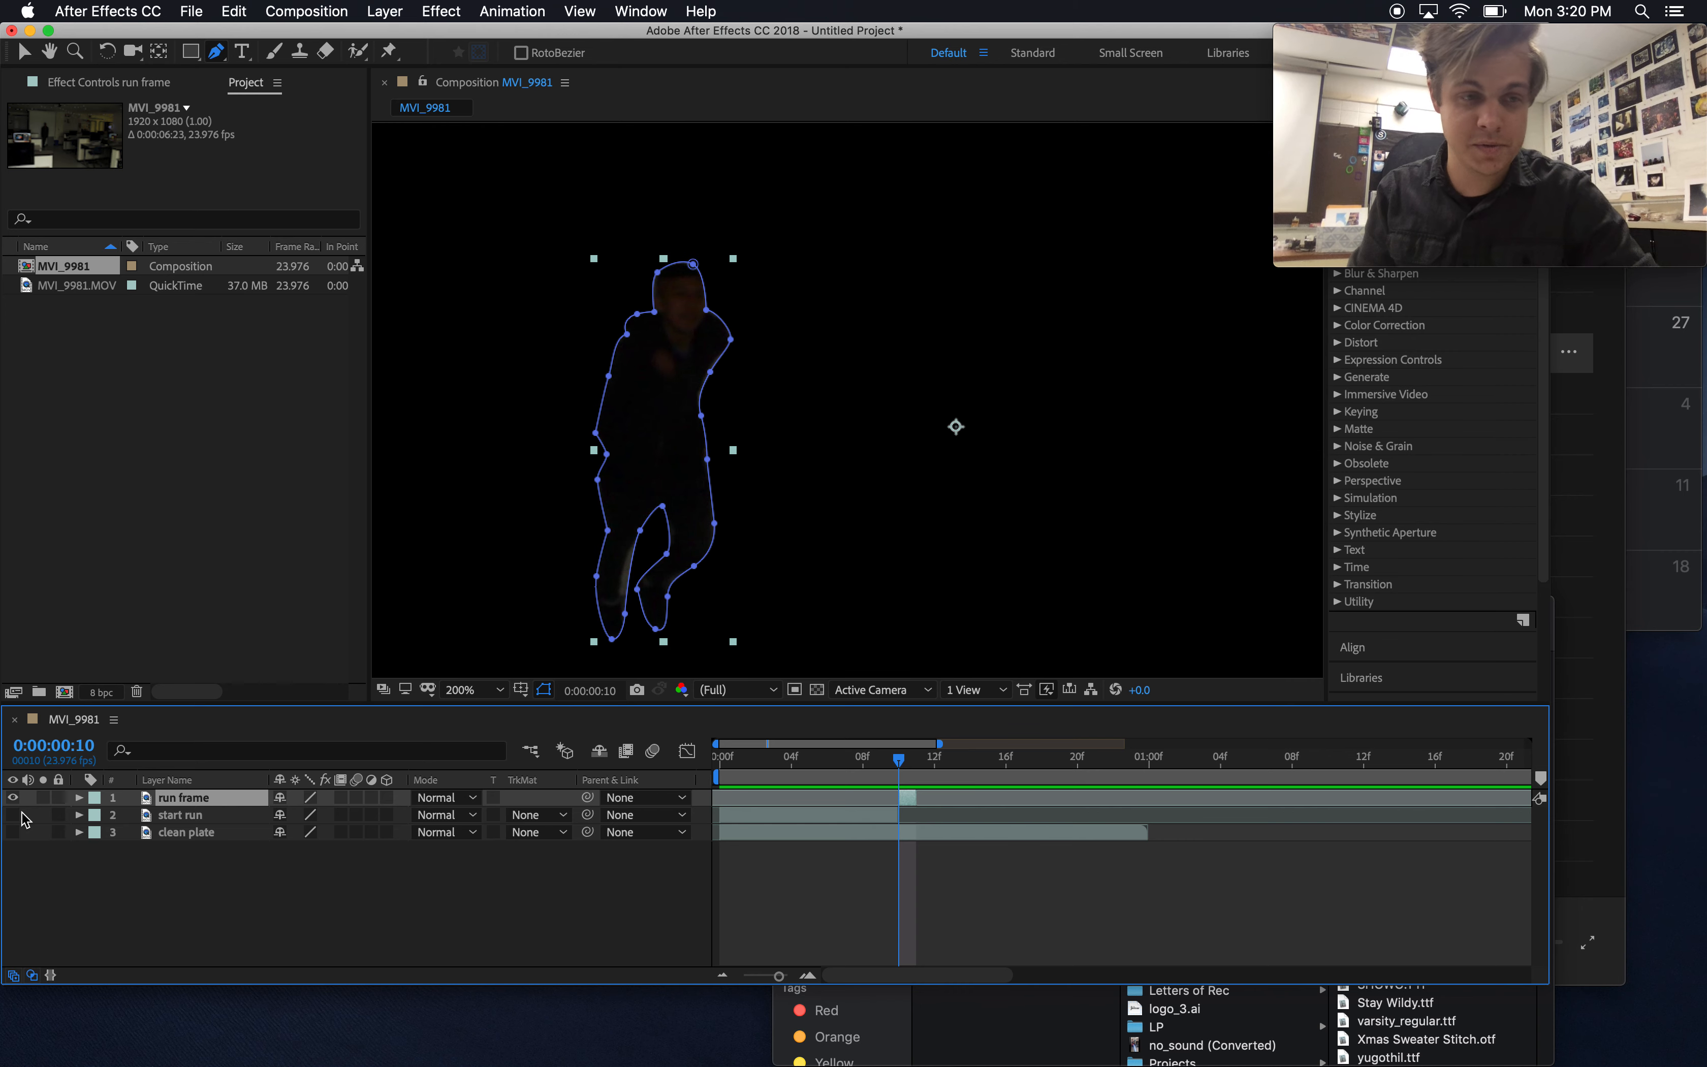
pyautogui.moveTo(18, 832); pyautogui.dragTo(13, 815)
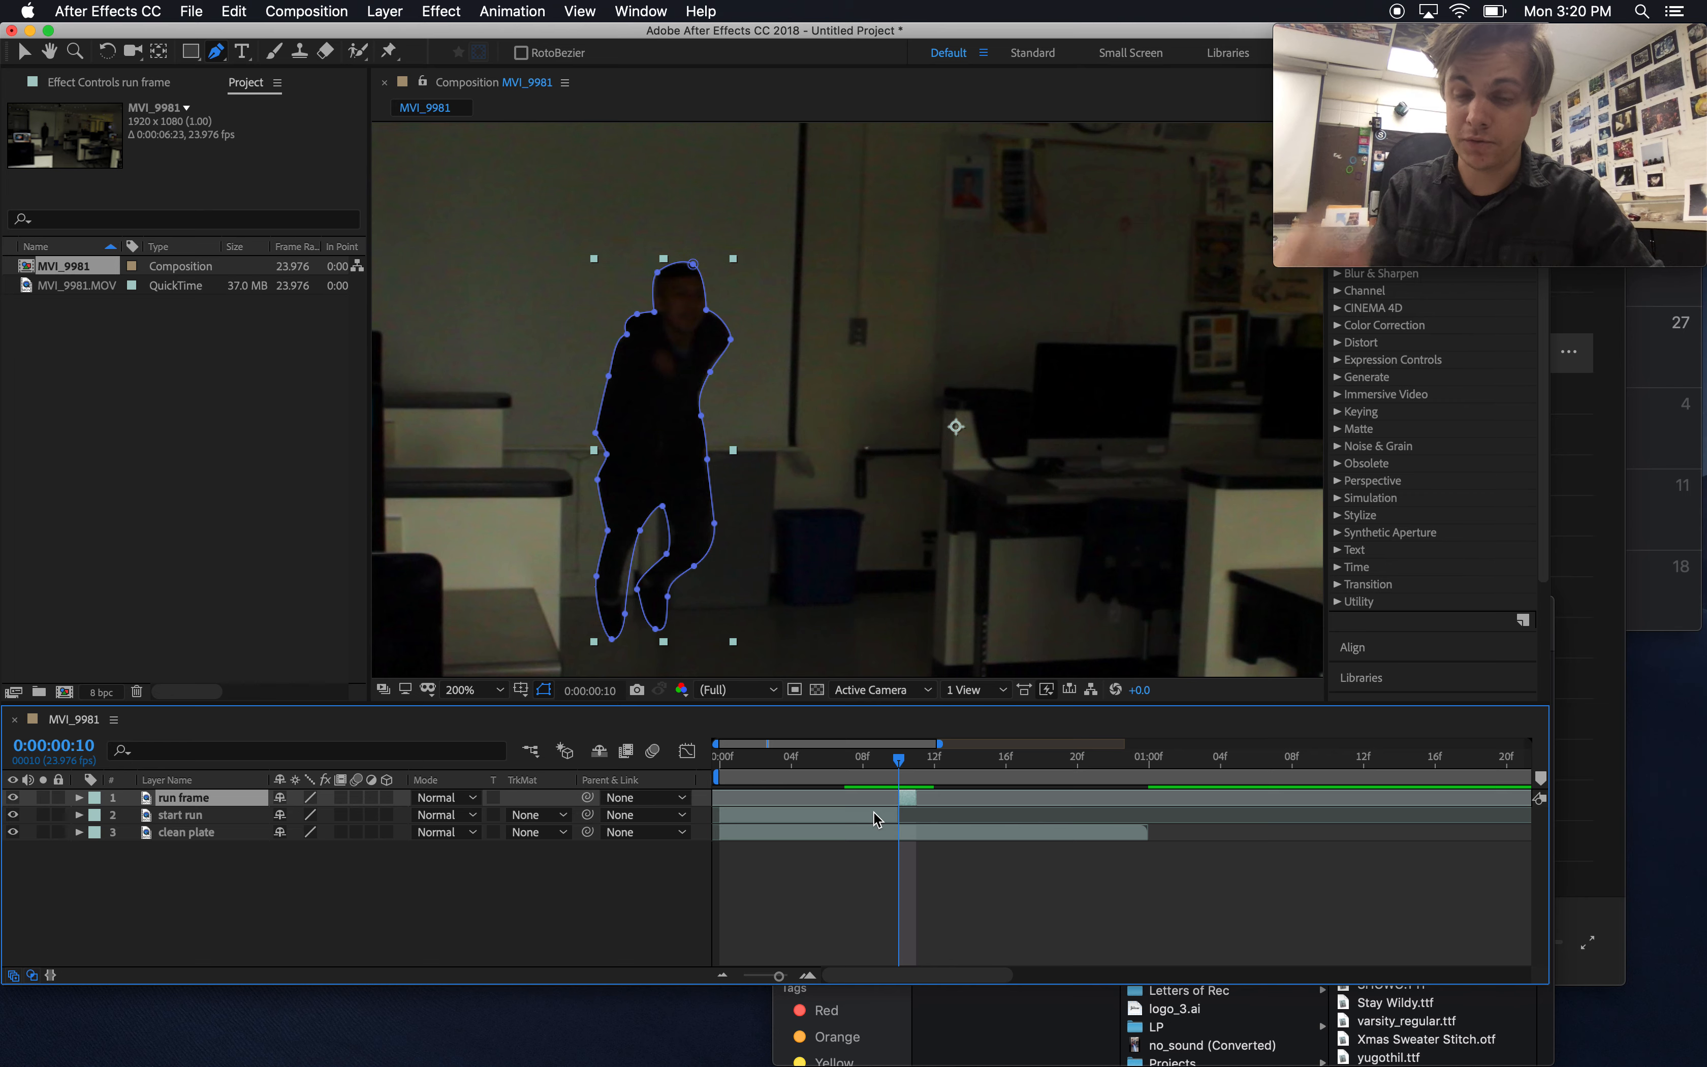
# Duplicate the masked run frame layer, shift the copy to 0:00:00:11 and move the current time there
pyautogui.press(',')
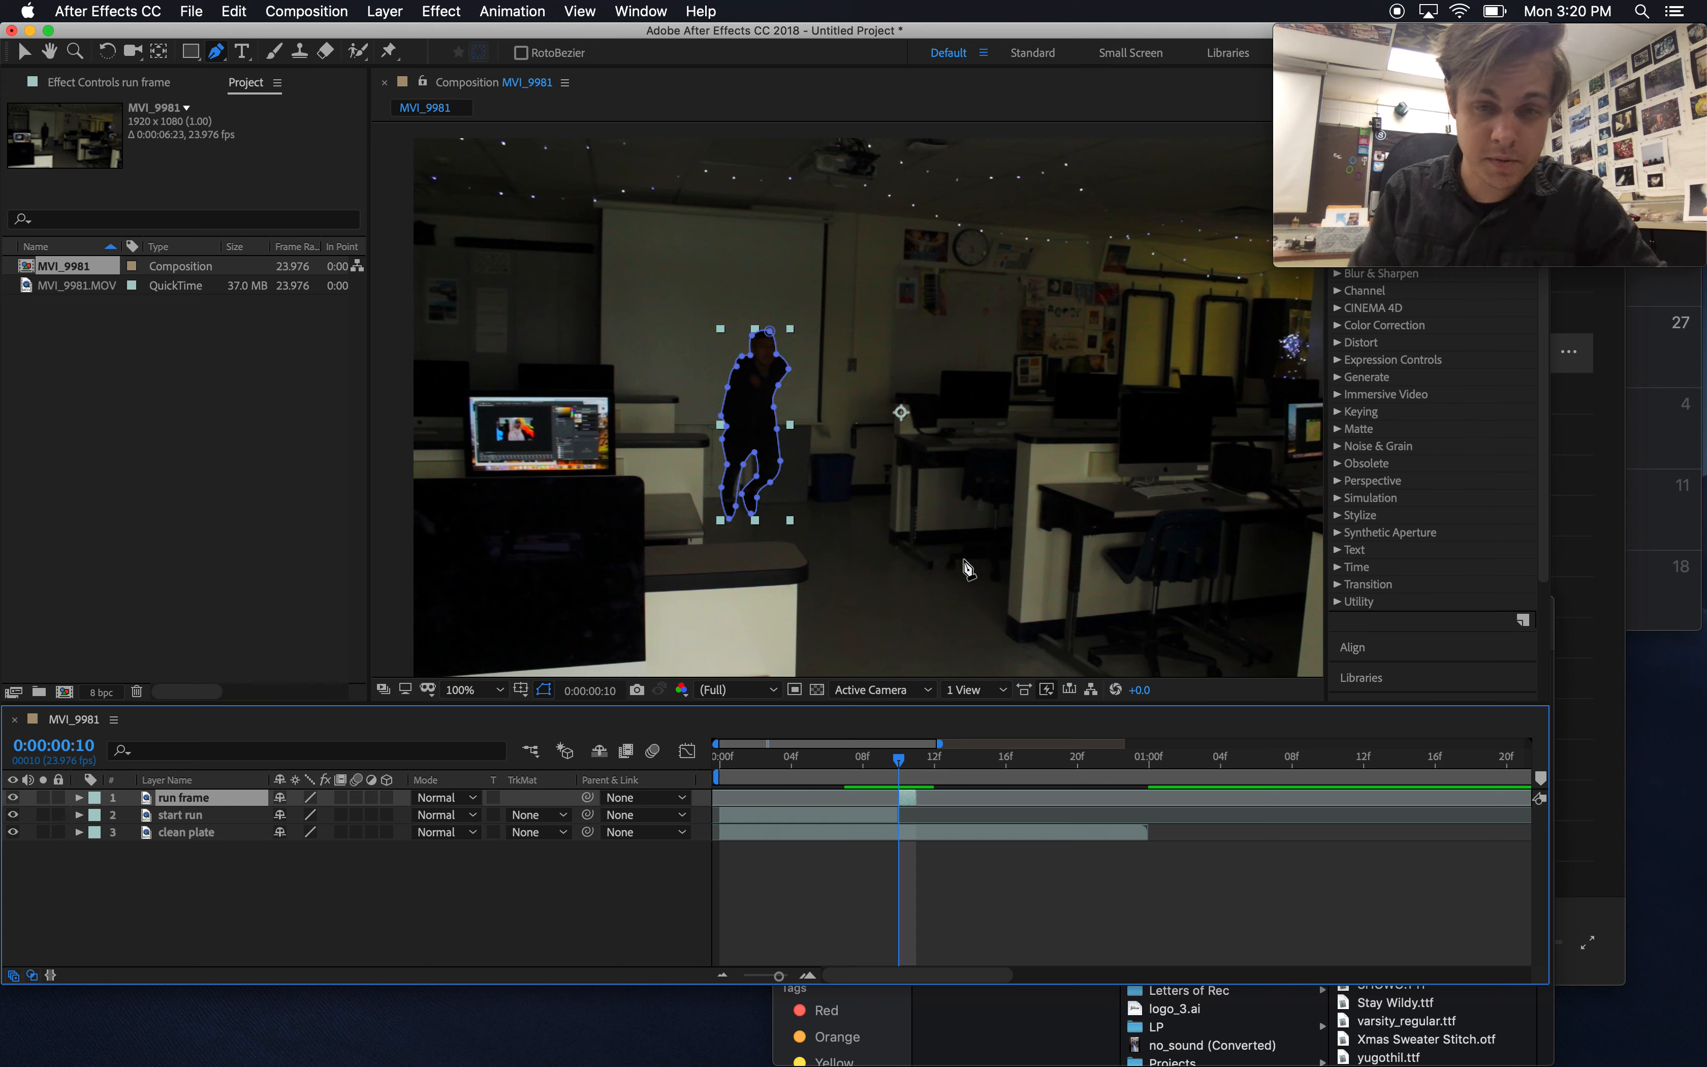
pyautogui.press('super+d')
pyautogui.press('v')
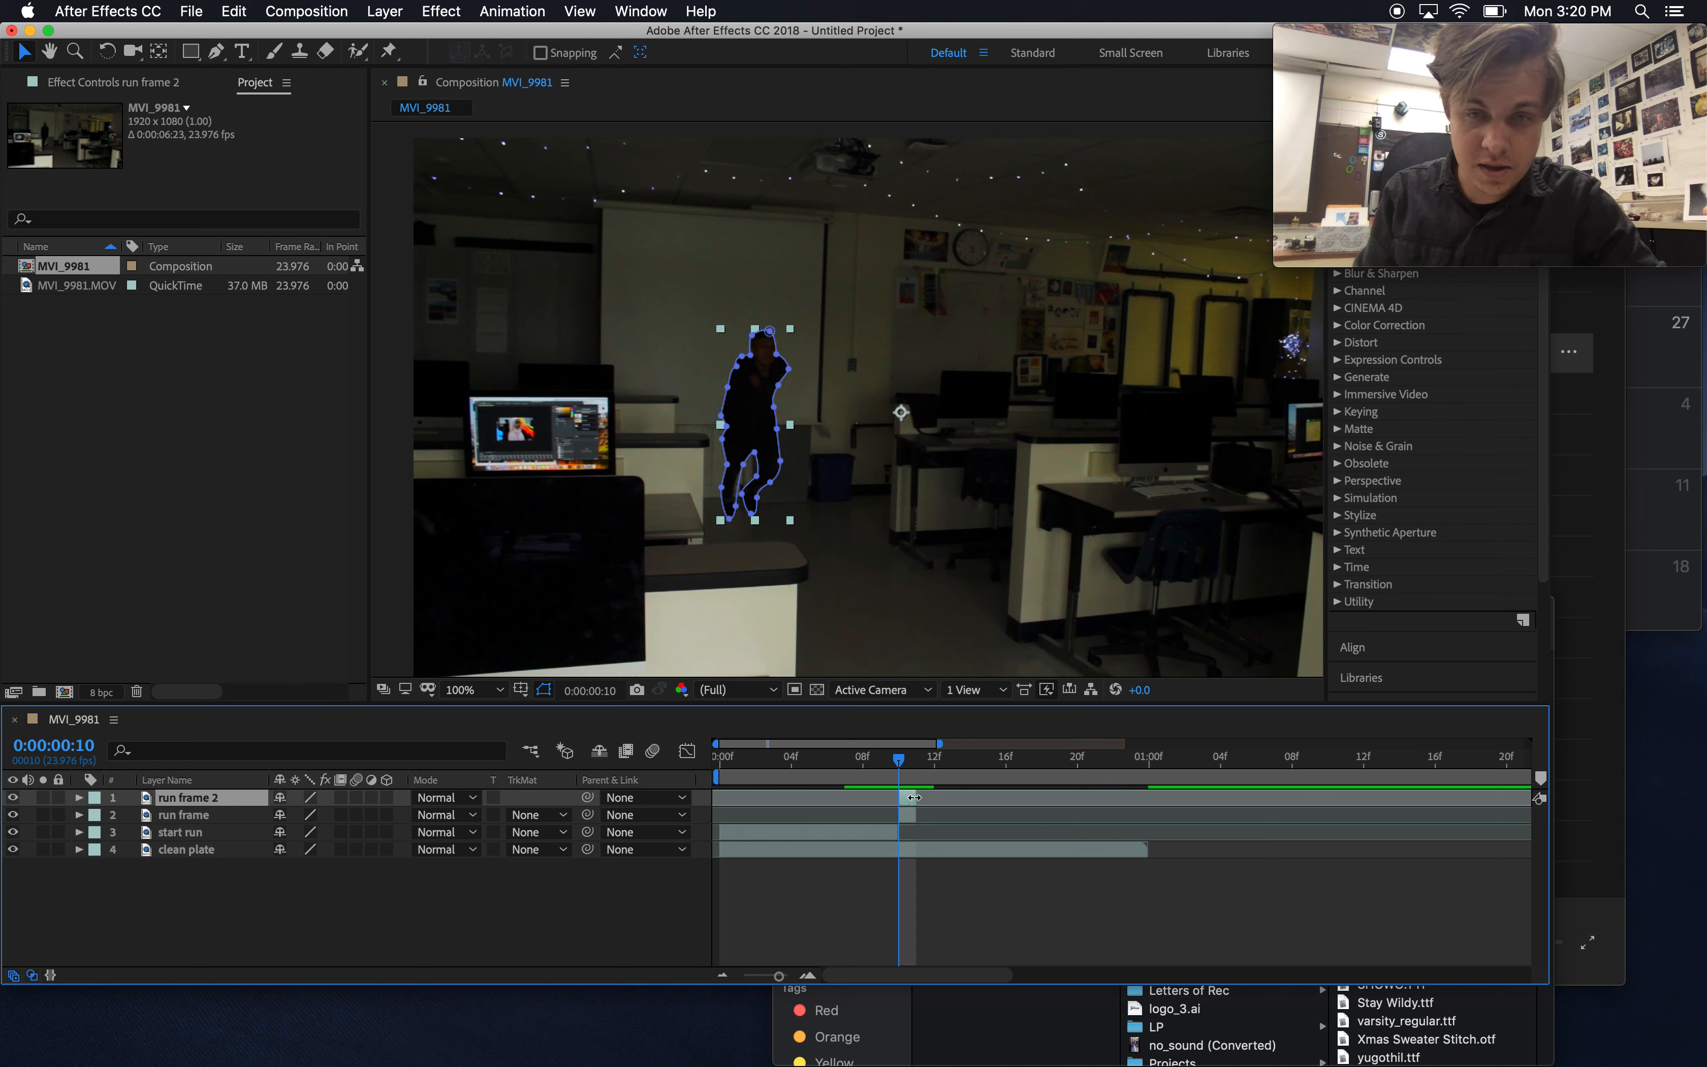
pyautogui.moveTo(909, 806); pyautogui.dragTo(922, 808)
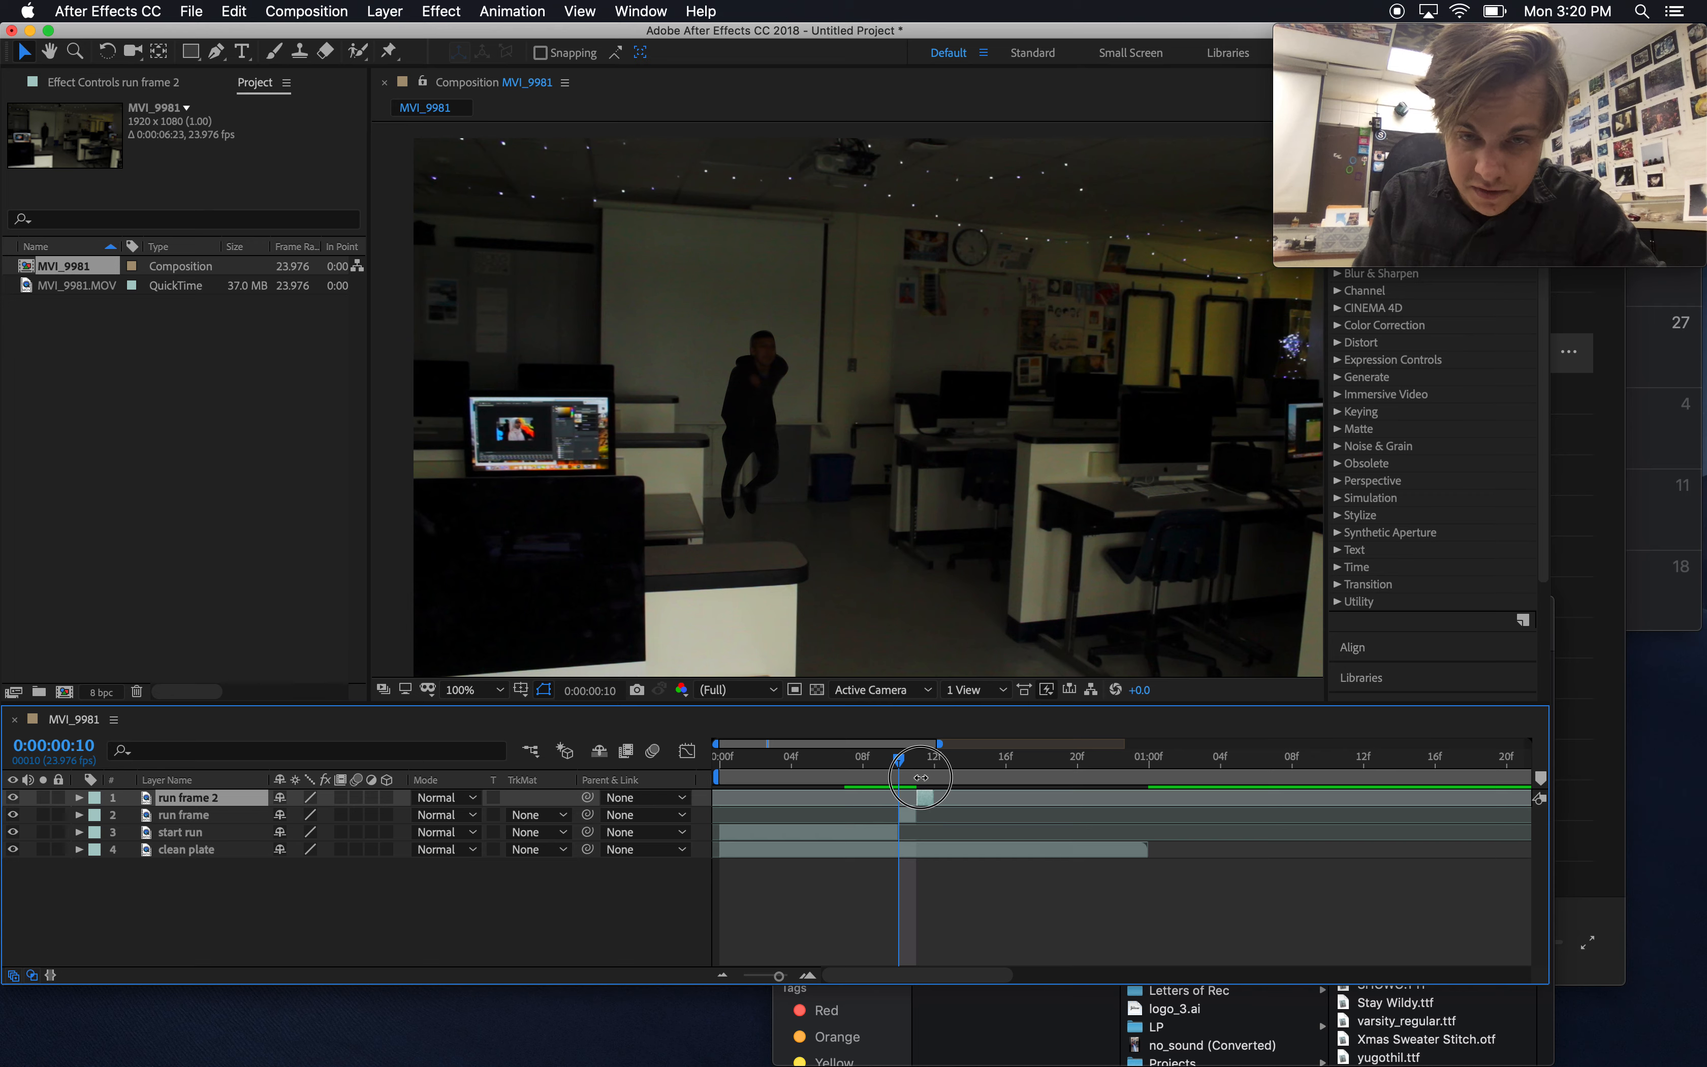
pyautogui.click(922, 774)
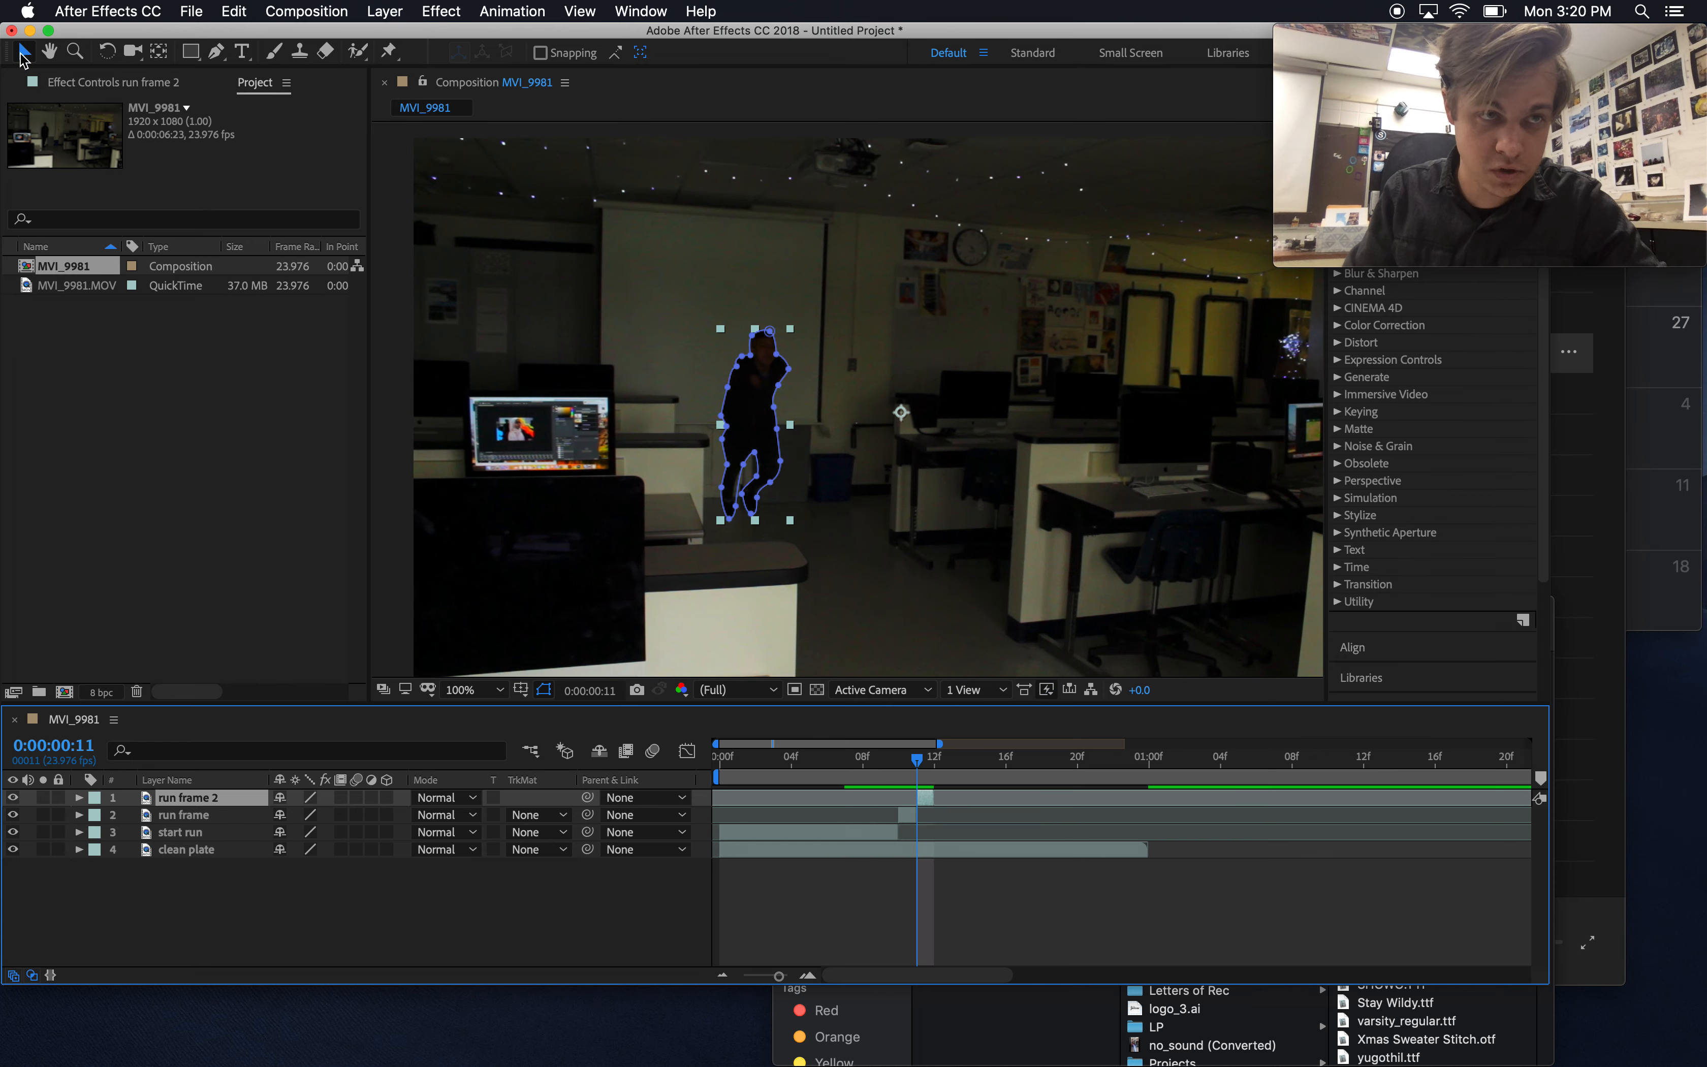
# Enlarge the run frame 2 cutout and move it forward along the aisle, away from the projector screen
pyautogui.moveTo(749, 406); pyautogui.dragTo(802, 433)
pyautogui.moveTo(776, 361); pyautogui.dragTo(701, 332)
pyautogui.moveTo(767, 409); pyautogui.dragTo(836, 408)
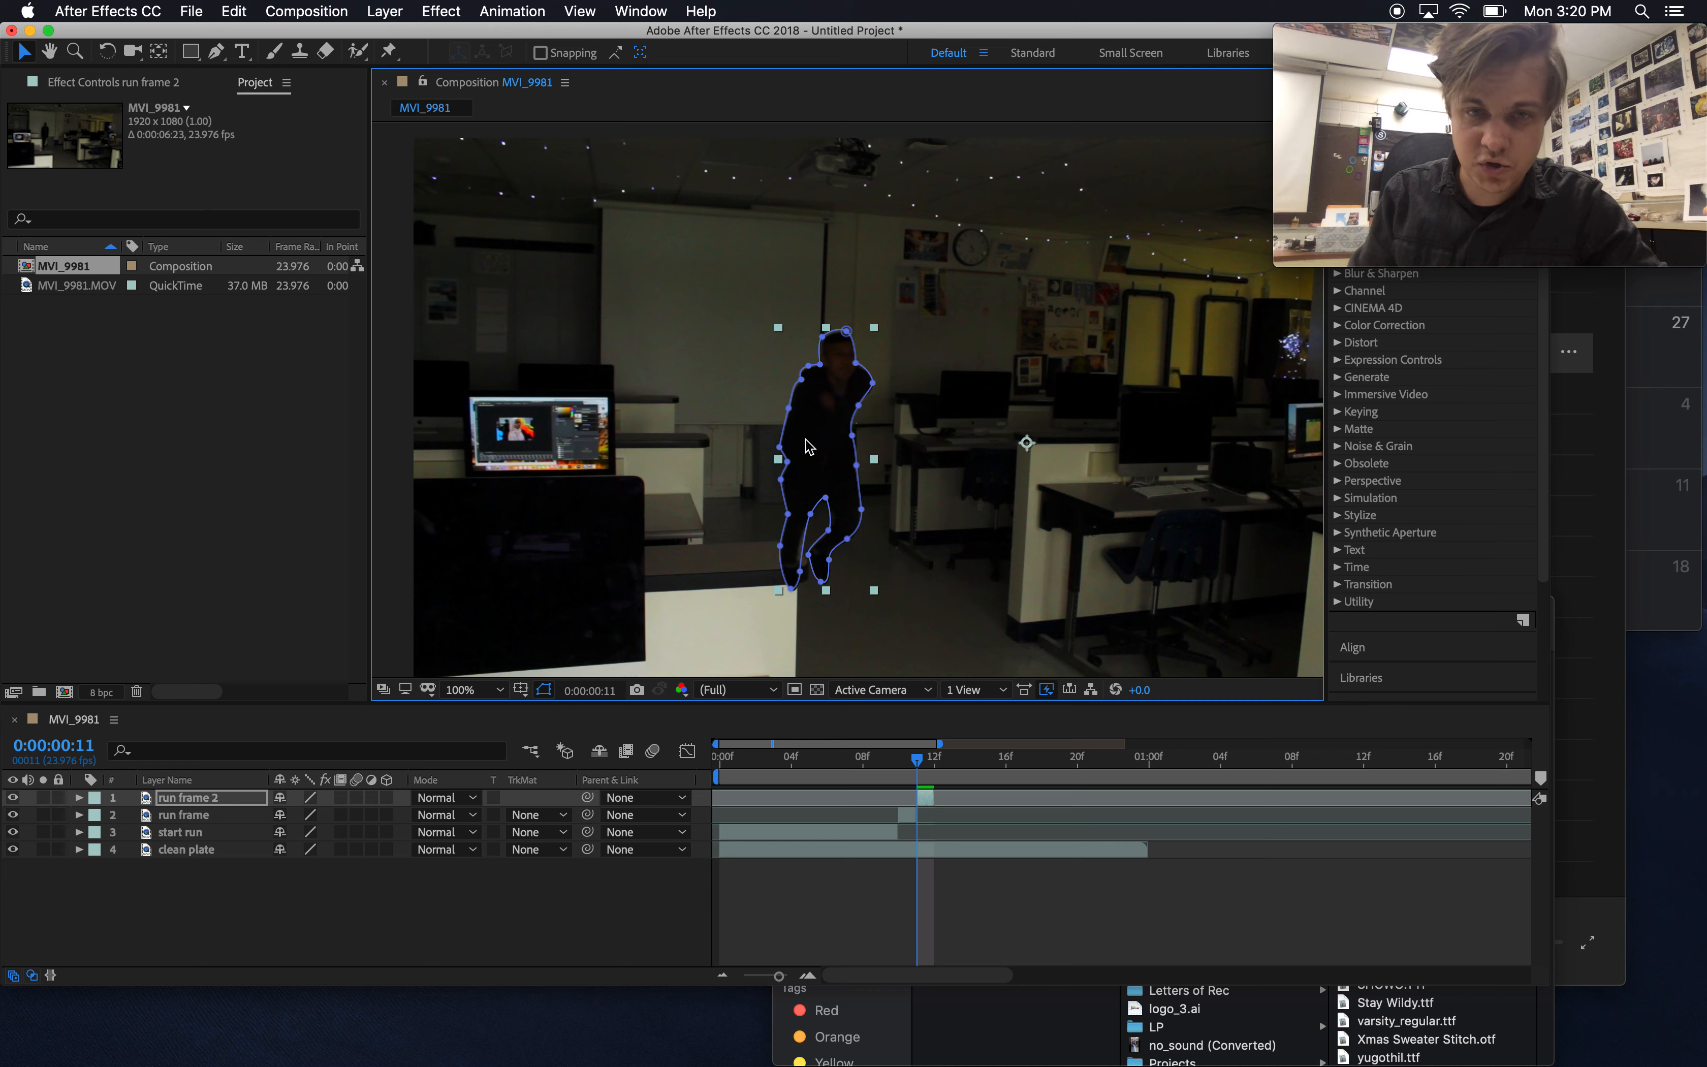
# Duplicate the run frame 2 layer and shift the copy one frame onward to 0:00:00:12
pyautogui.hotkey('ctrl', 'd')
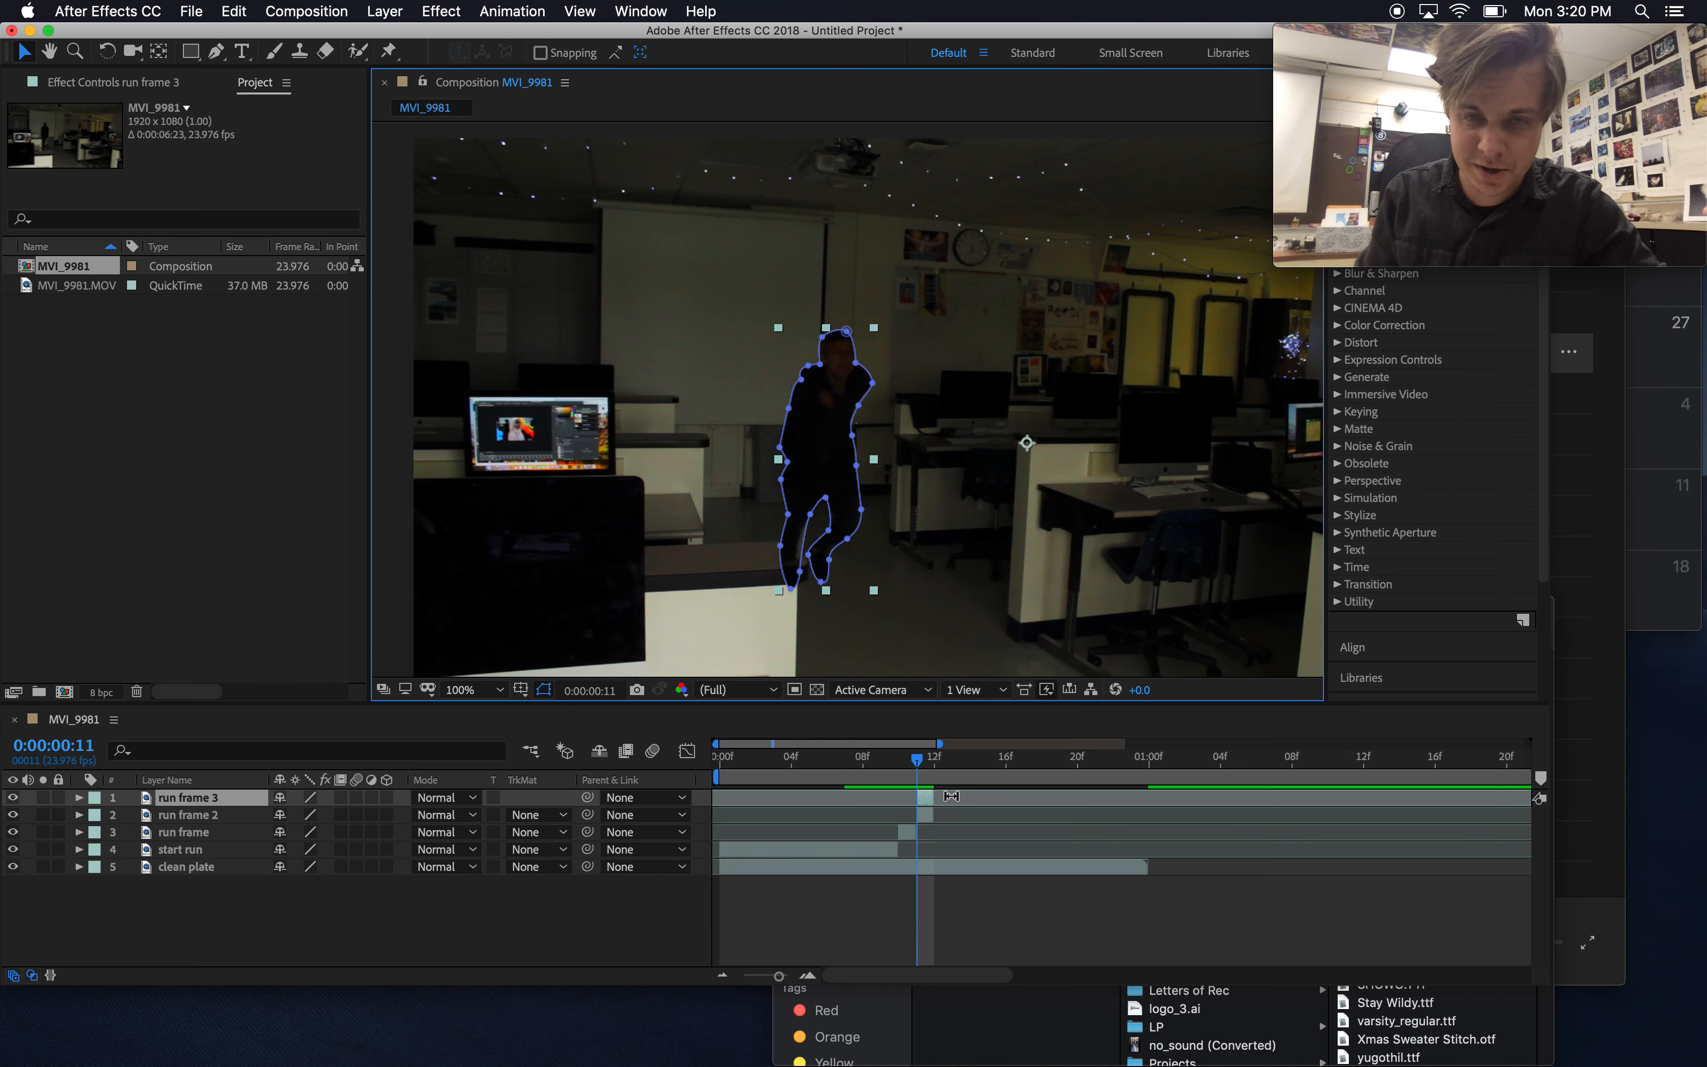
pyautogui.moveTo(924, 797); pyautogui.dragTo(941, 796)
pyautogui.click(864, 480)
pyautogui.moveTo(863, 479); pyautogui.dragTo(936, 513)
pyautogui.press('super+z')
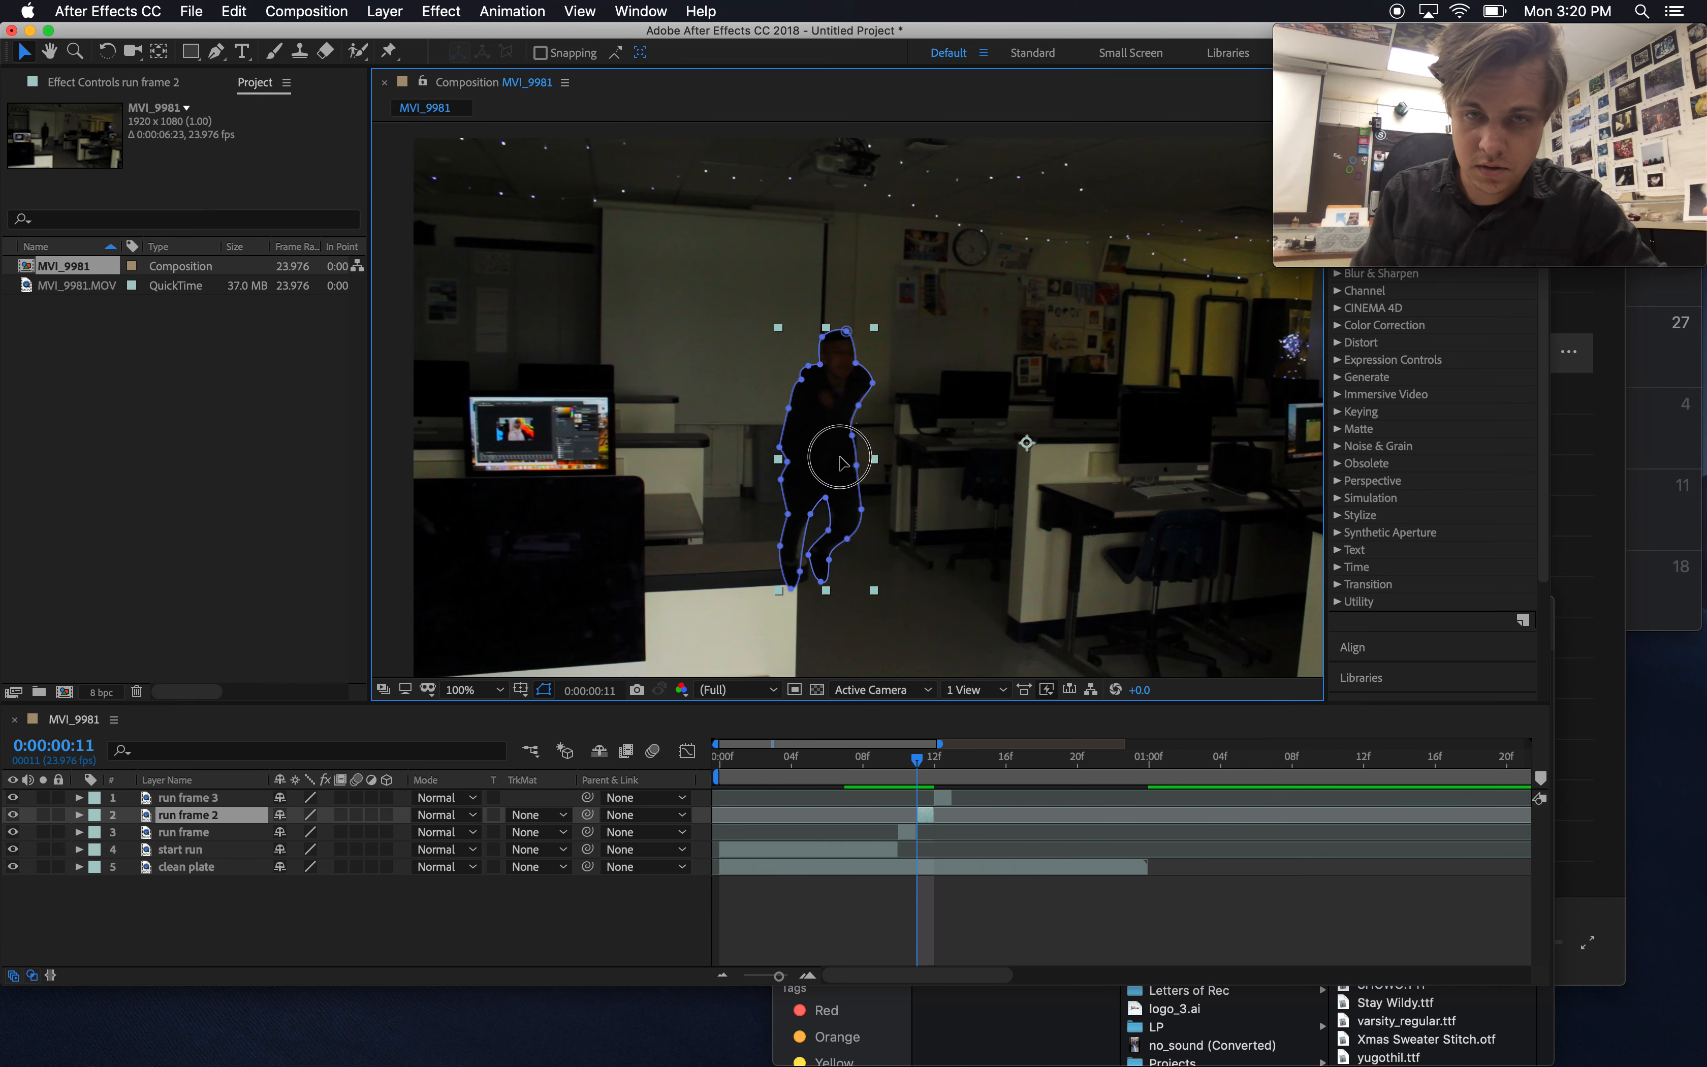
# Move the run frame 2 cutout further down the aisle toward the camera and scale it up again
pyautogui.moveTo(837, 457); pyautogui.dragTo(894, 507)
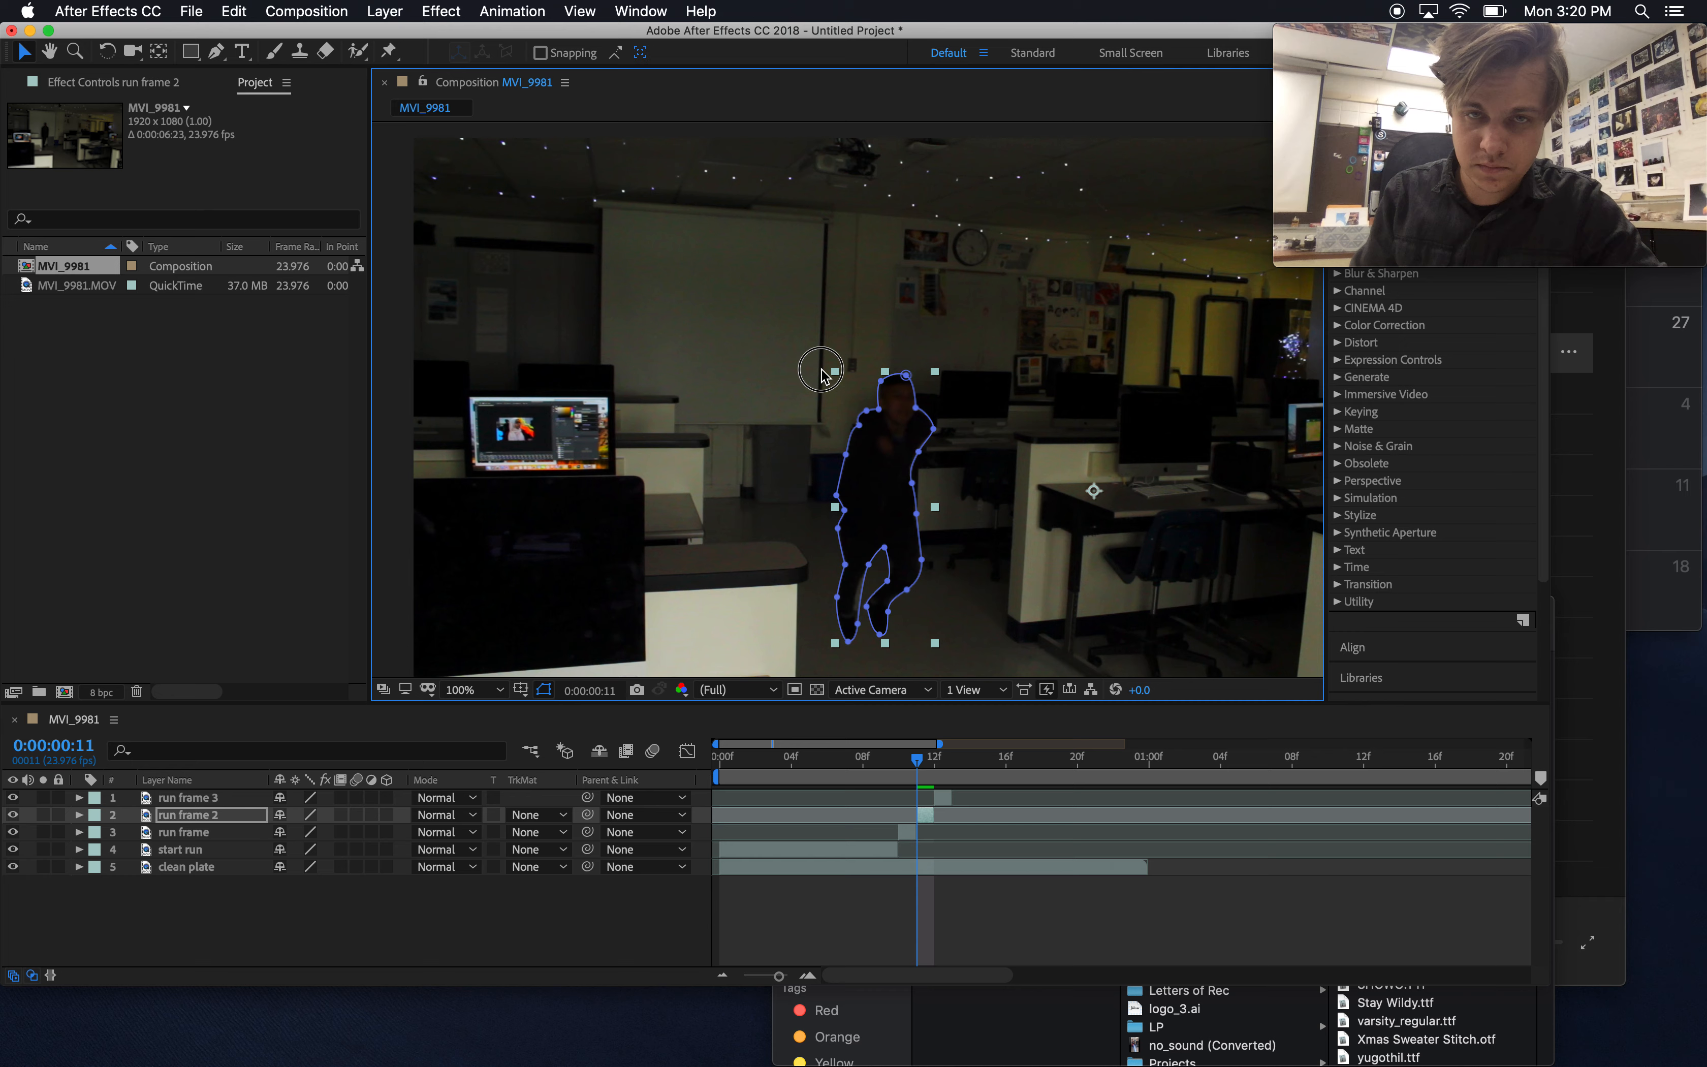
pyautogui.moveTo(833, 368); pyautogui.dragTo(755, 351)
pyautogui.moveTo(853, 437); pyautogui.dragTo(926, 437)
pyautogui.scroll(-2, 926, 438)
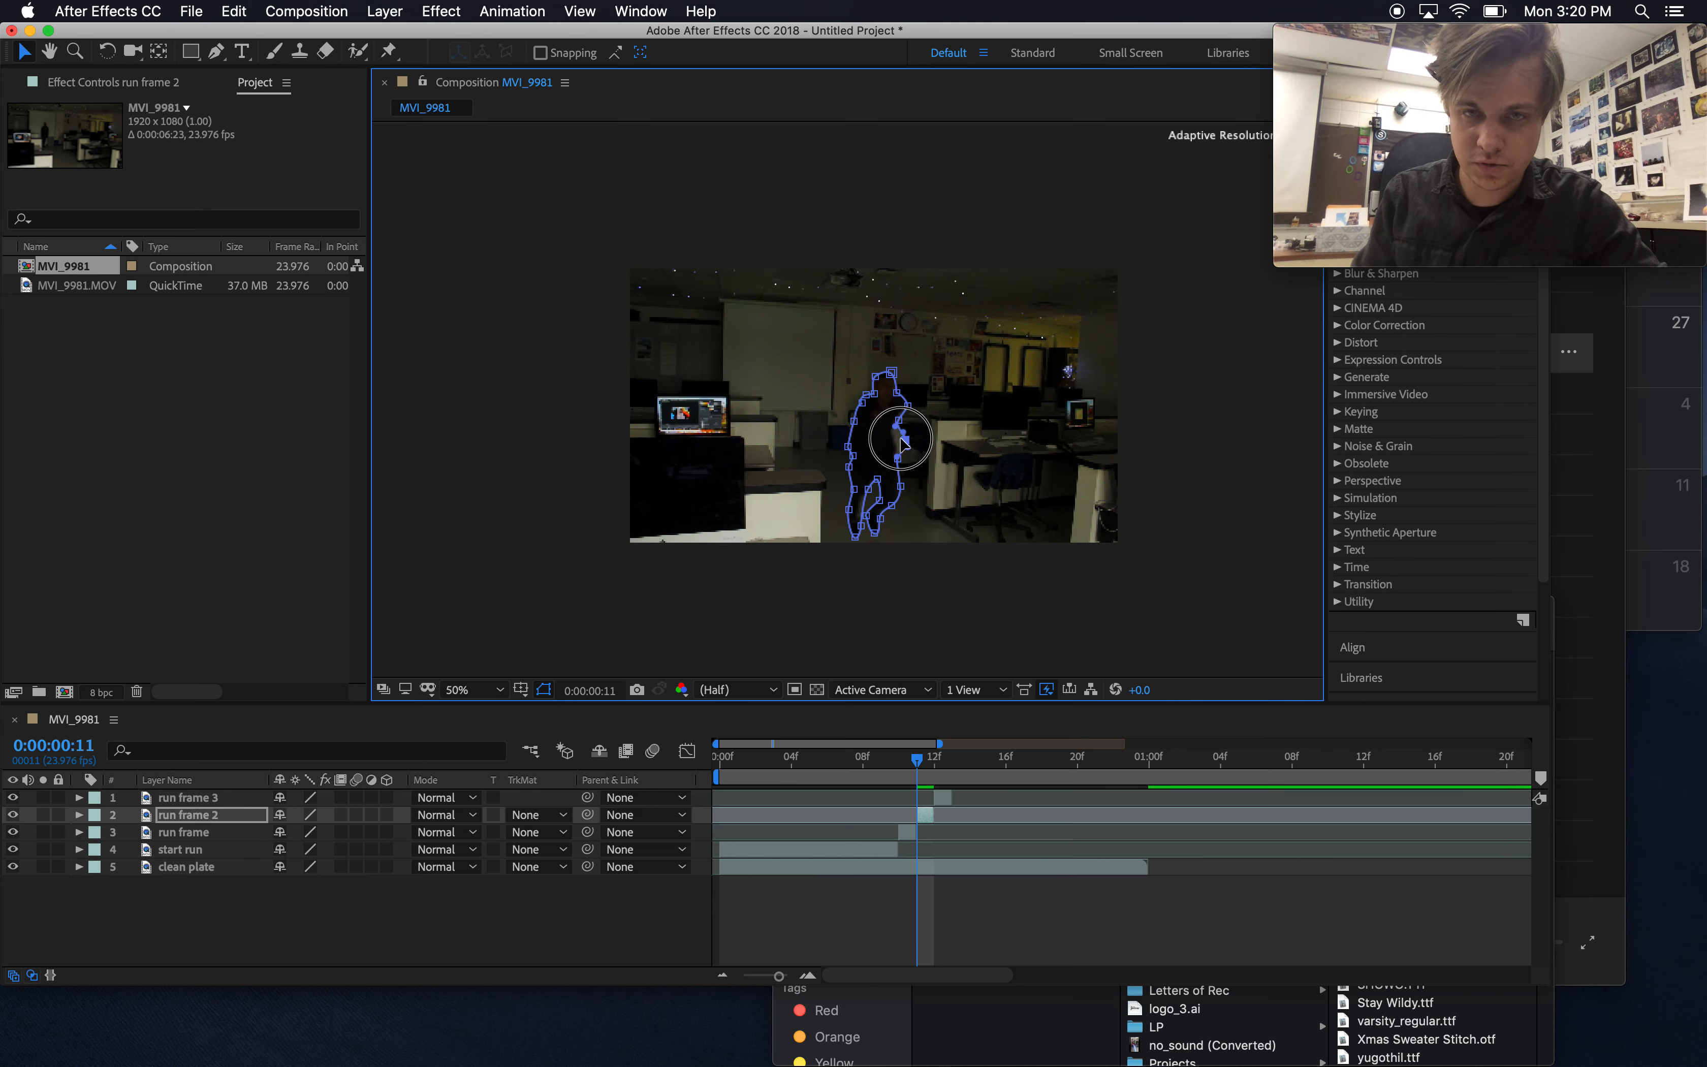
# Duplicate the run frame 3 layer and shift the copy one frame onward to 0:00:00:13
pyautogui.click(945, 798)
pyautogui.press('super+d')
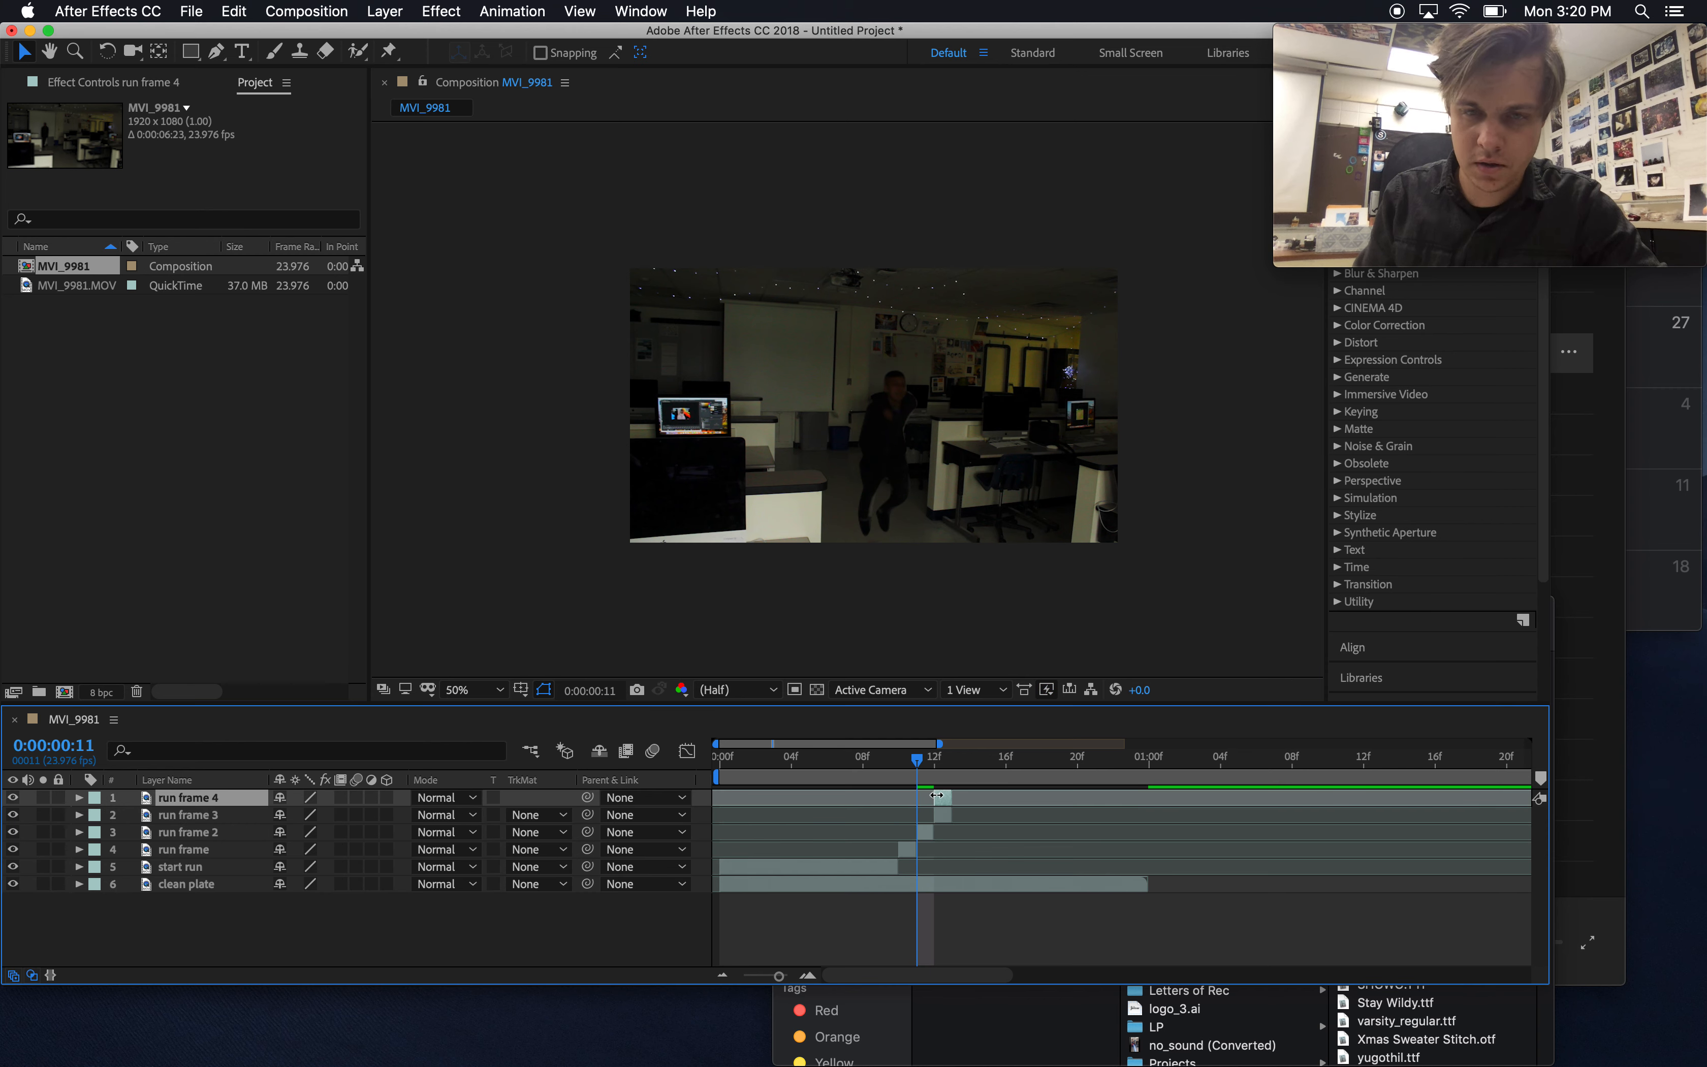
pyautogui.moveTo(942, 804); pyautogui.dragTo(959, 803)
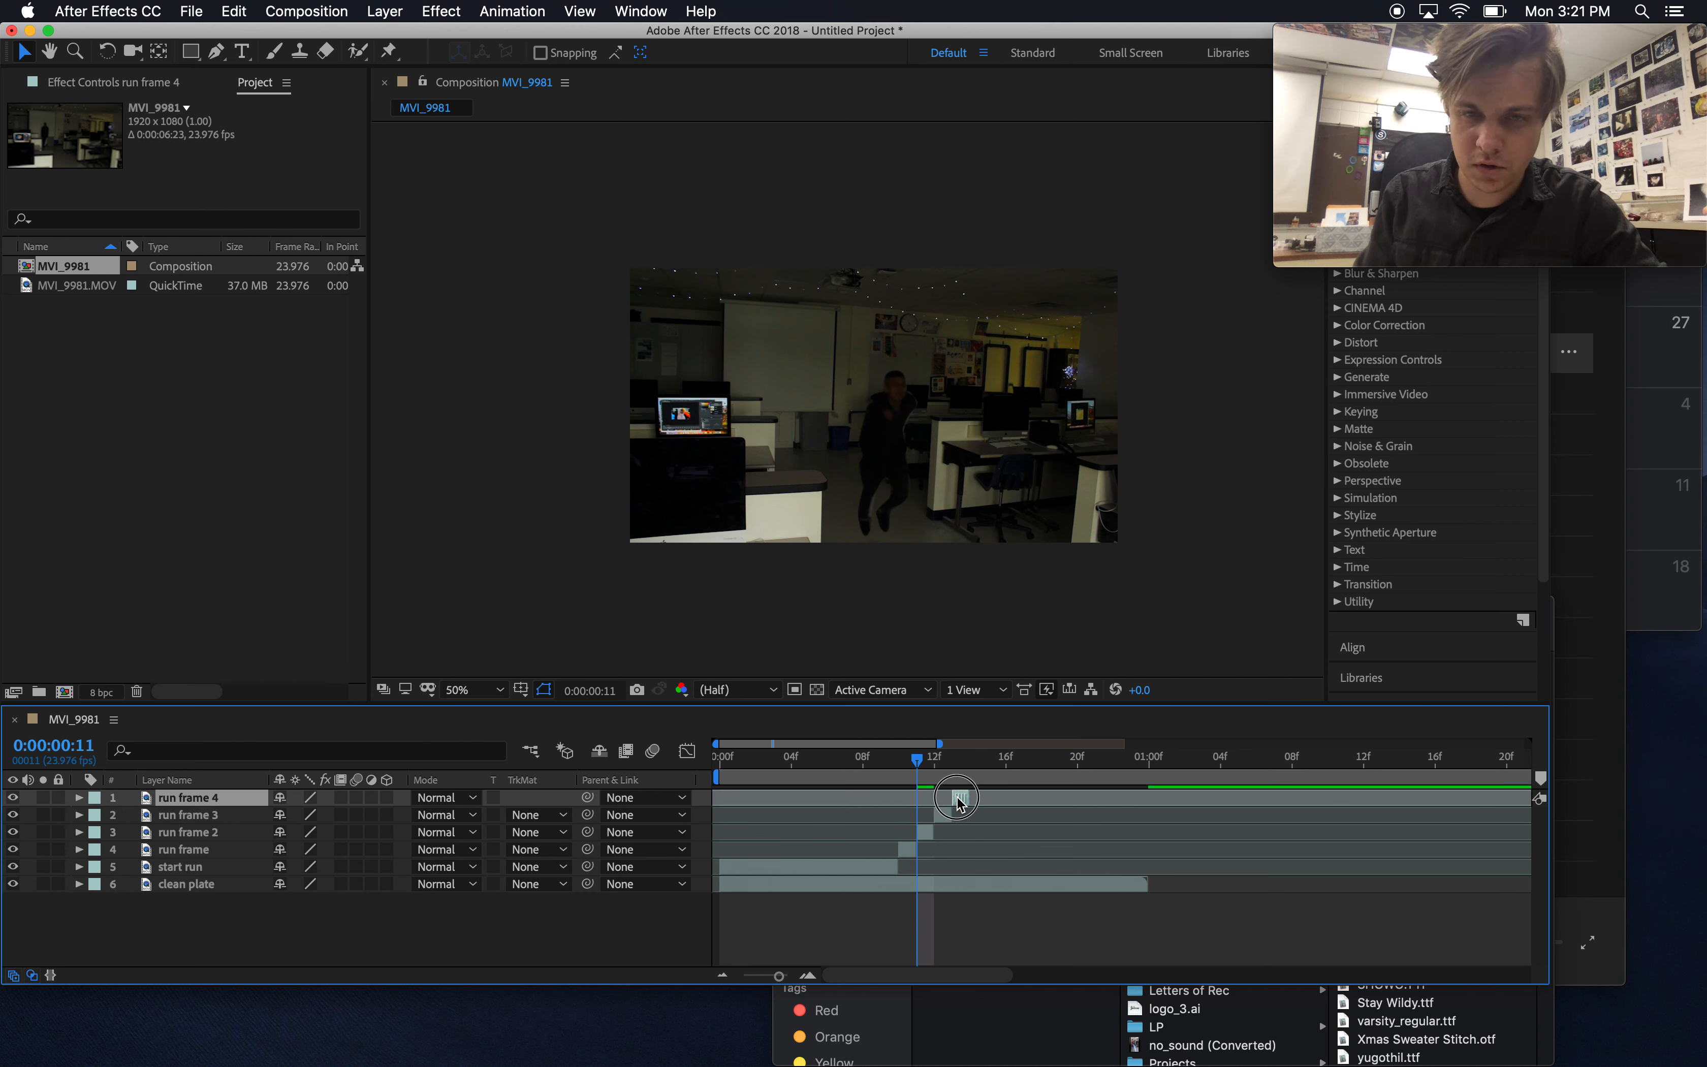
# Go to 0:00:00:13, the frame where the run frame 4 layer sits
pyautogui.click(959, 760)
pyautogui.moveTo(940, 744)
pyautogui.mouseDown()
pyautogui.moveTo(976, 744)
pyautogui.moveTo(910, 743)
pyautogui.mouseUp()
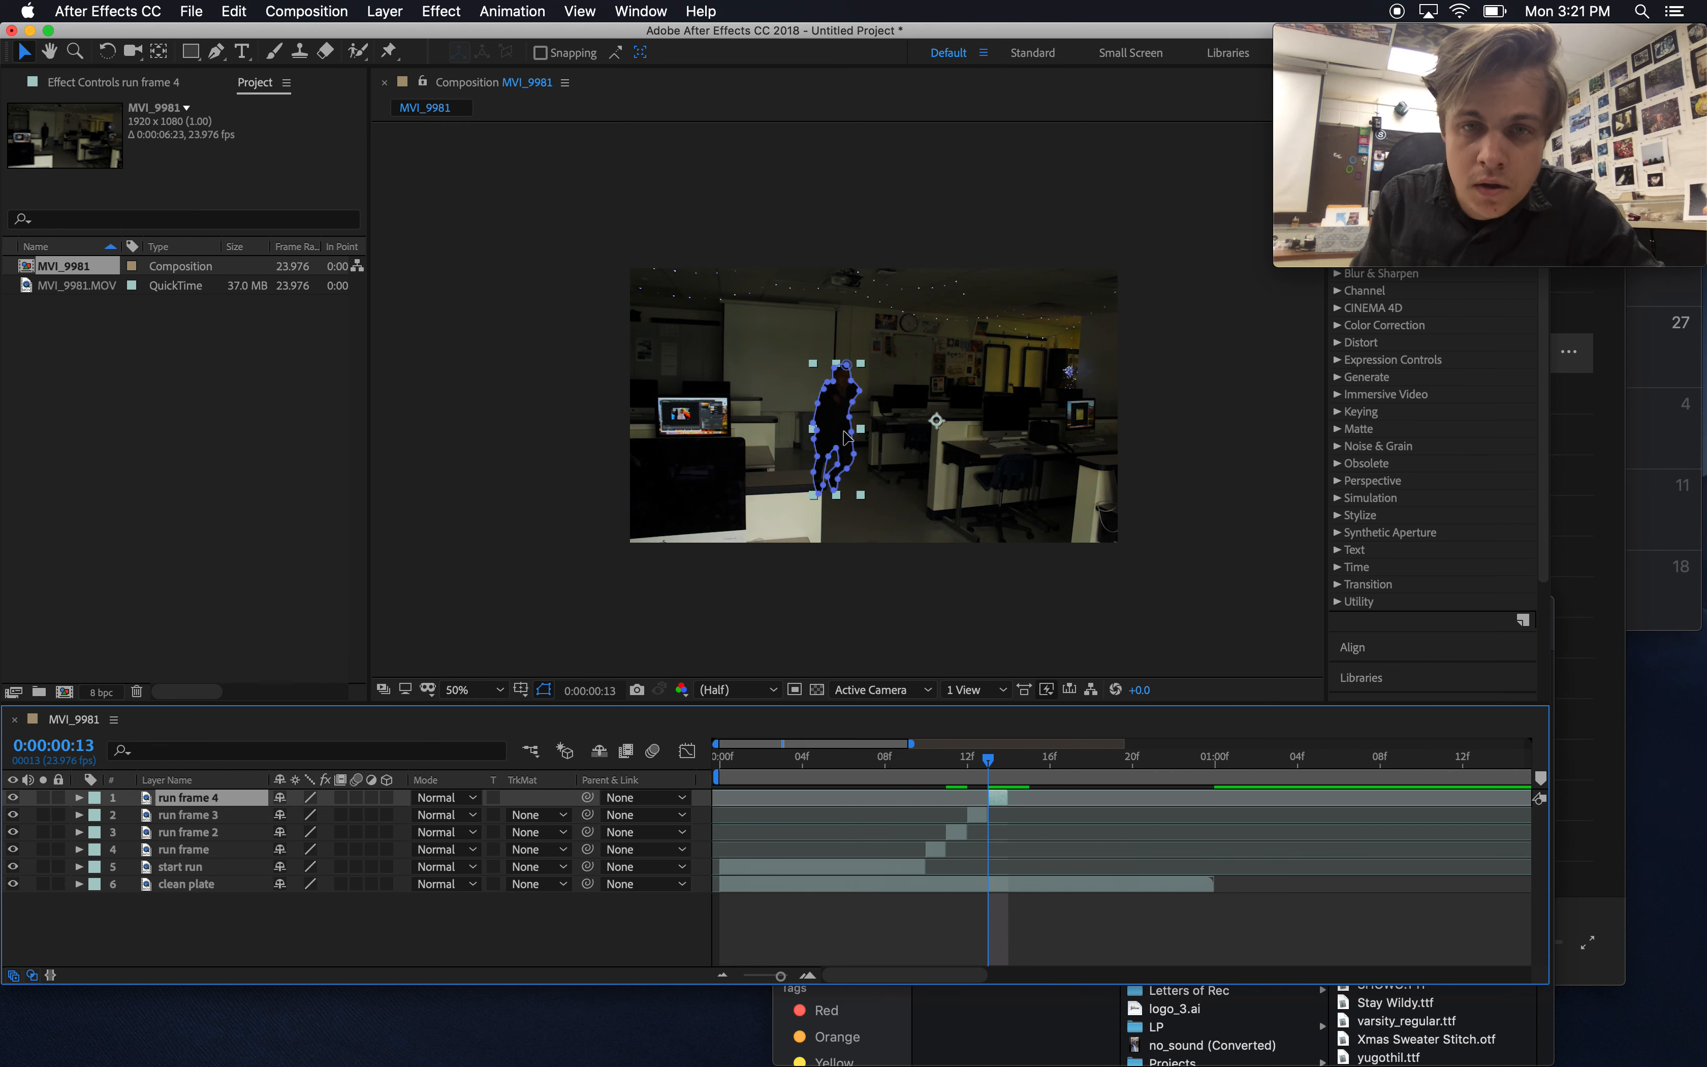
pyautogui.moveTo(837, 437); pyautogui.dragTo(917, 475)
pyautogui.press('super+z')
pyautogui.moveTo(841, 423); pyautogui.dragTo(910, 454)
pyautogui.press('super+z')
pyautogui.press('super+z')
pyautogui.press('super+z')
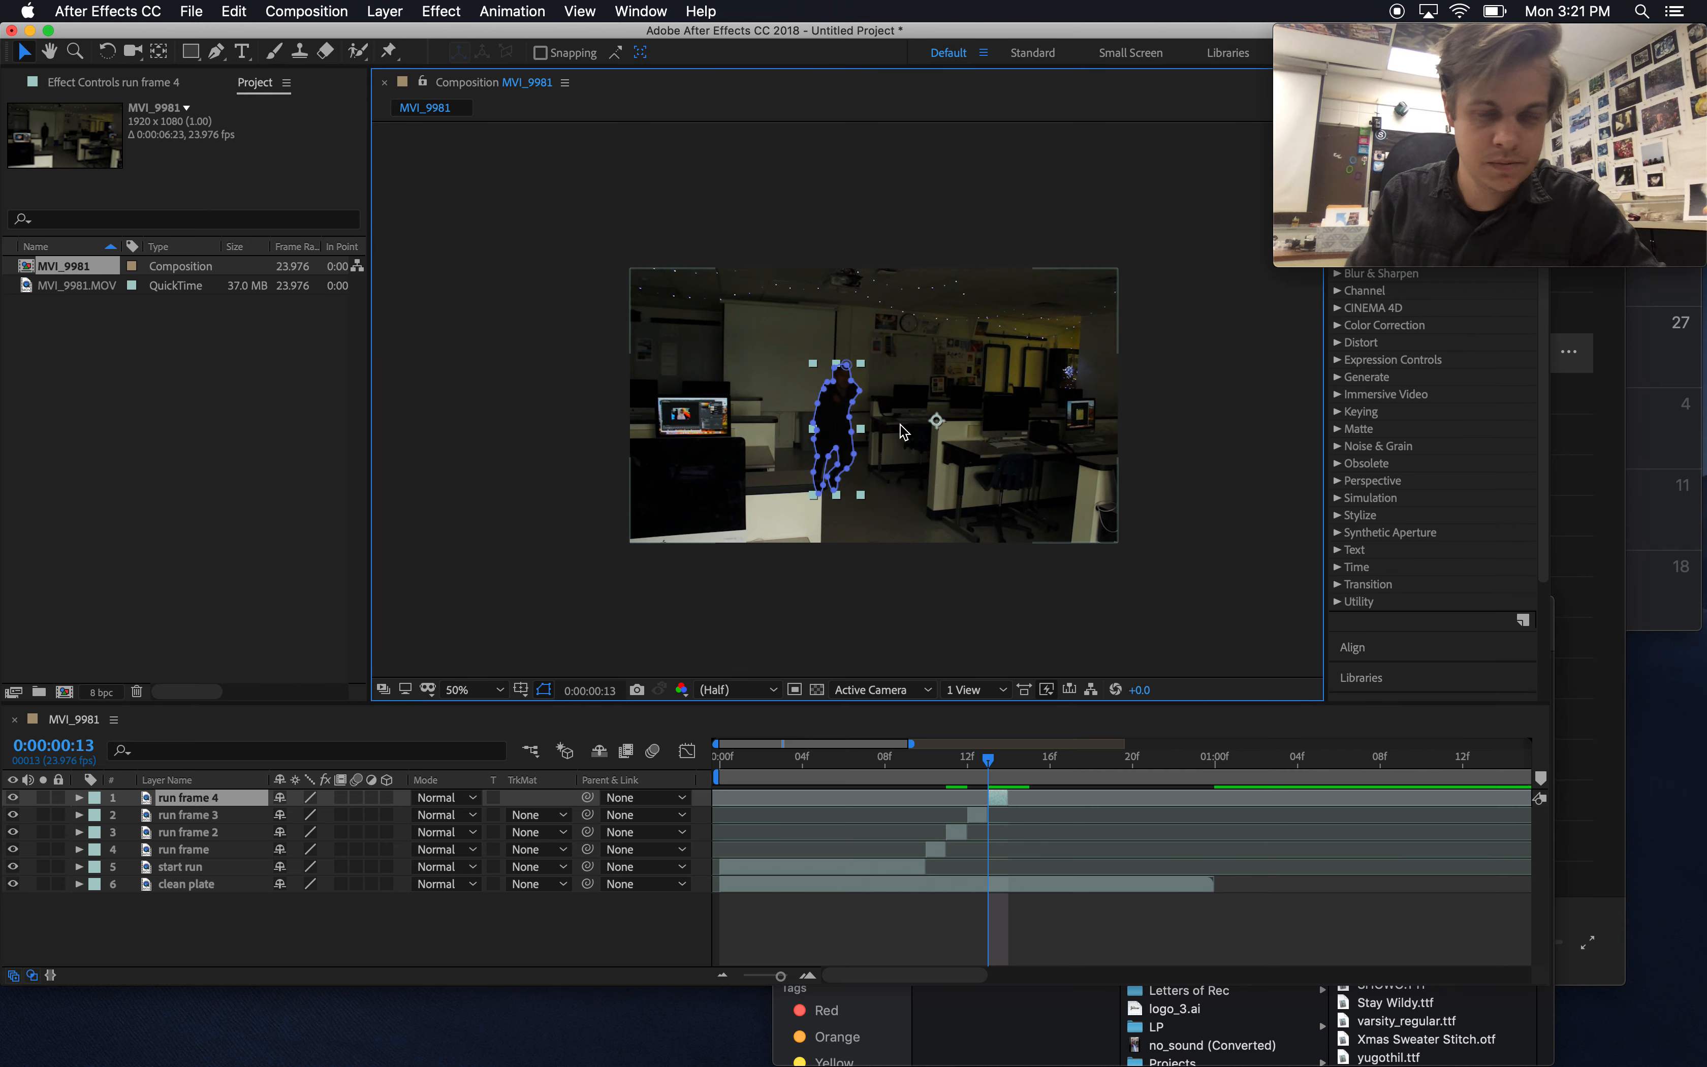
# Move the run frame 4 cutout further down the aisle toward the camera and scale it up
pyautogui.press('.')
pyautogui.moveTo(835, 422); pyautogui.dragTo(1011, 530)
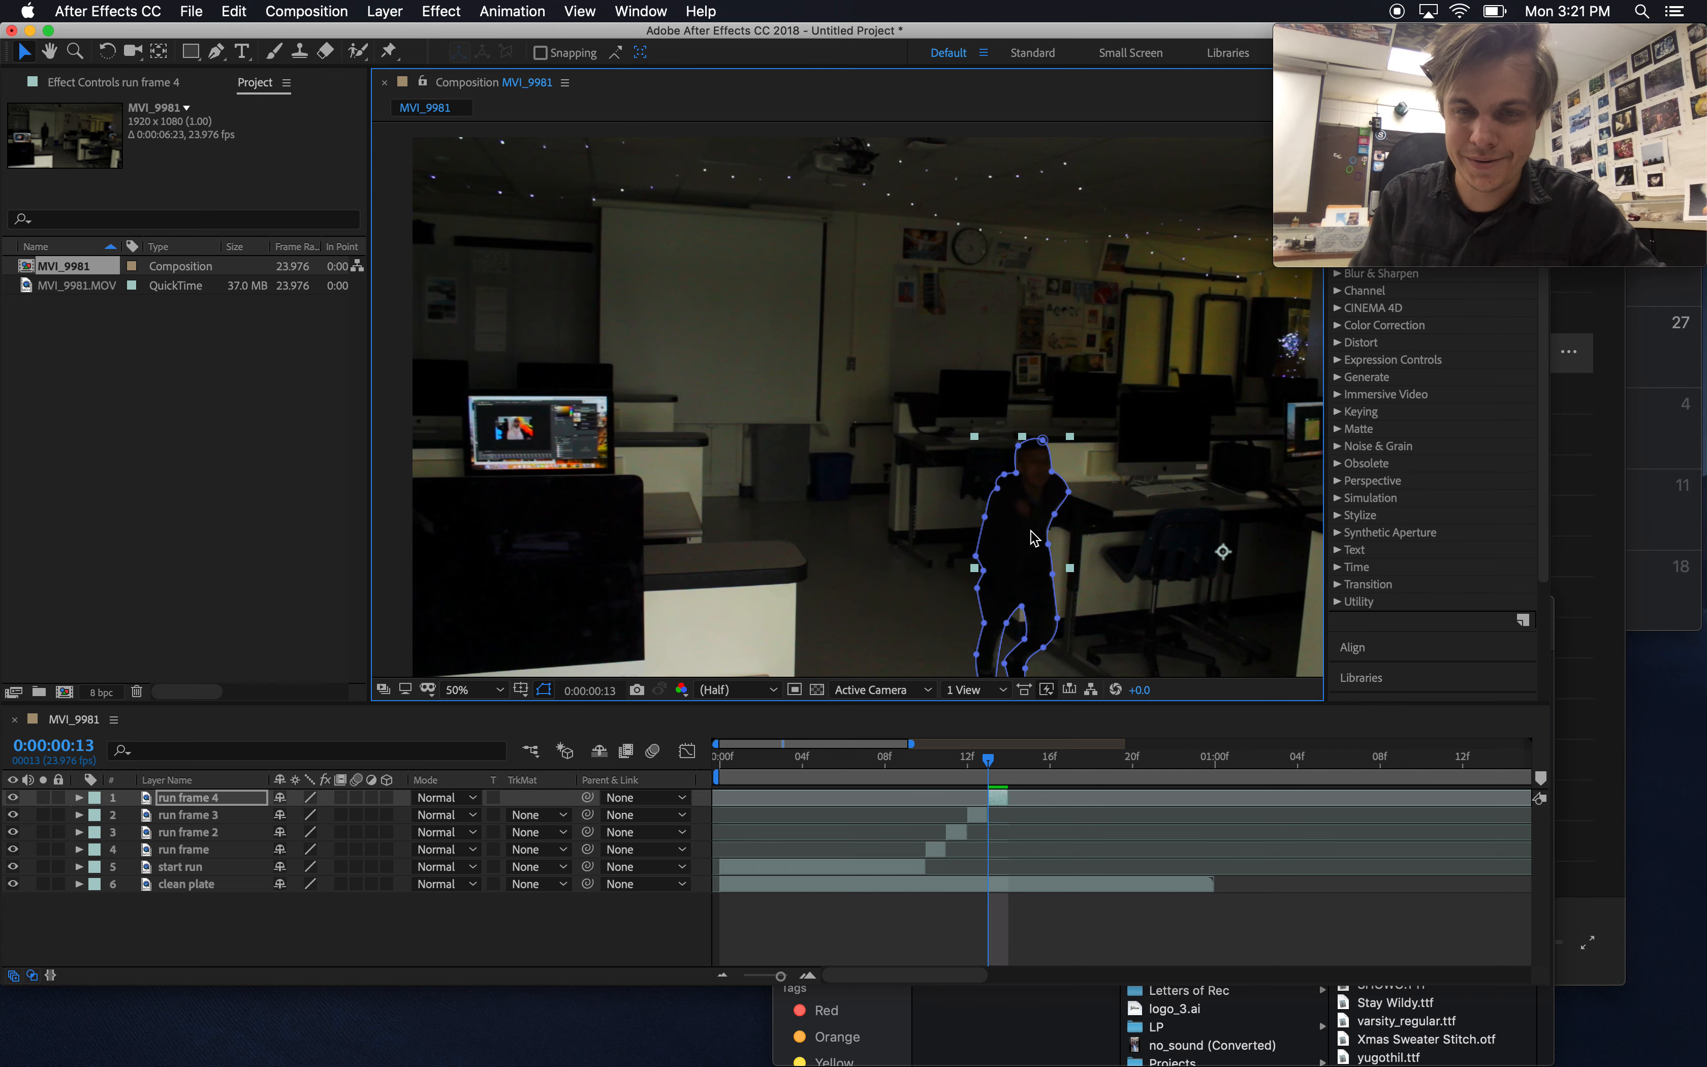
pyautogui.press(',')
pyautogui.moveTo(904, 417); pyautogui.dragTo(841, 387)
pyautogui.press('super+z')
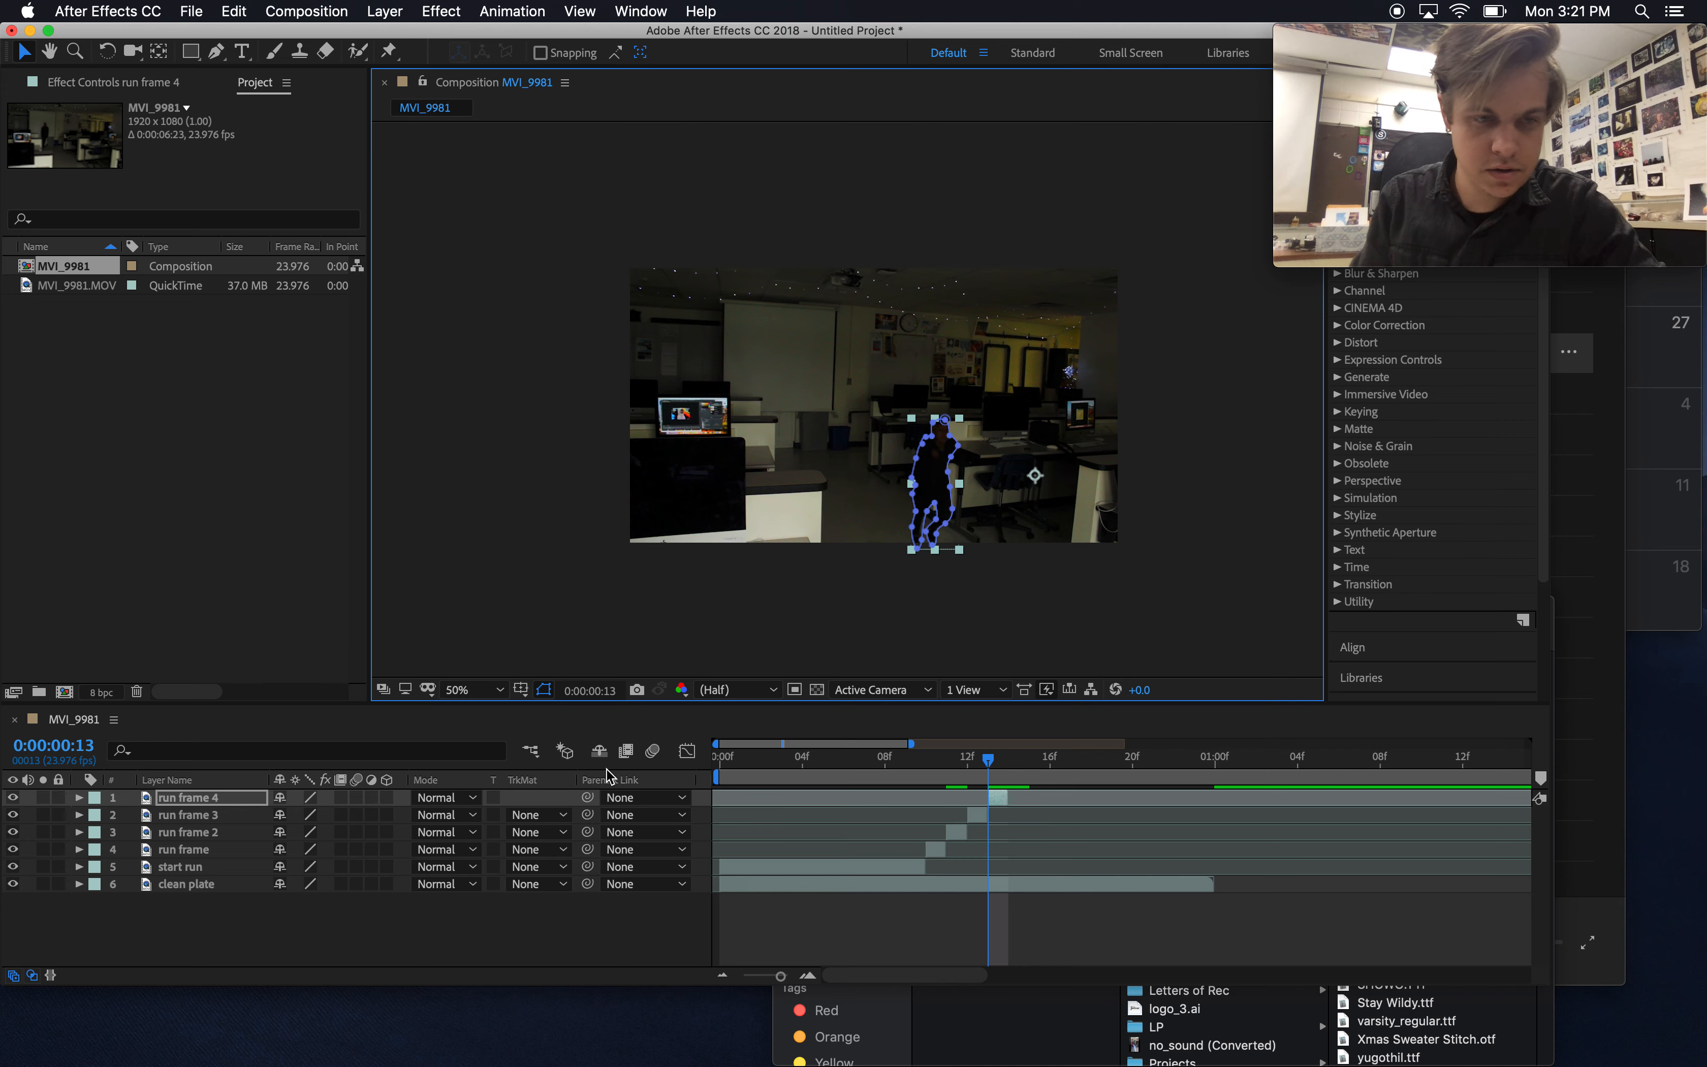
pyautogui.click(940, 491)
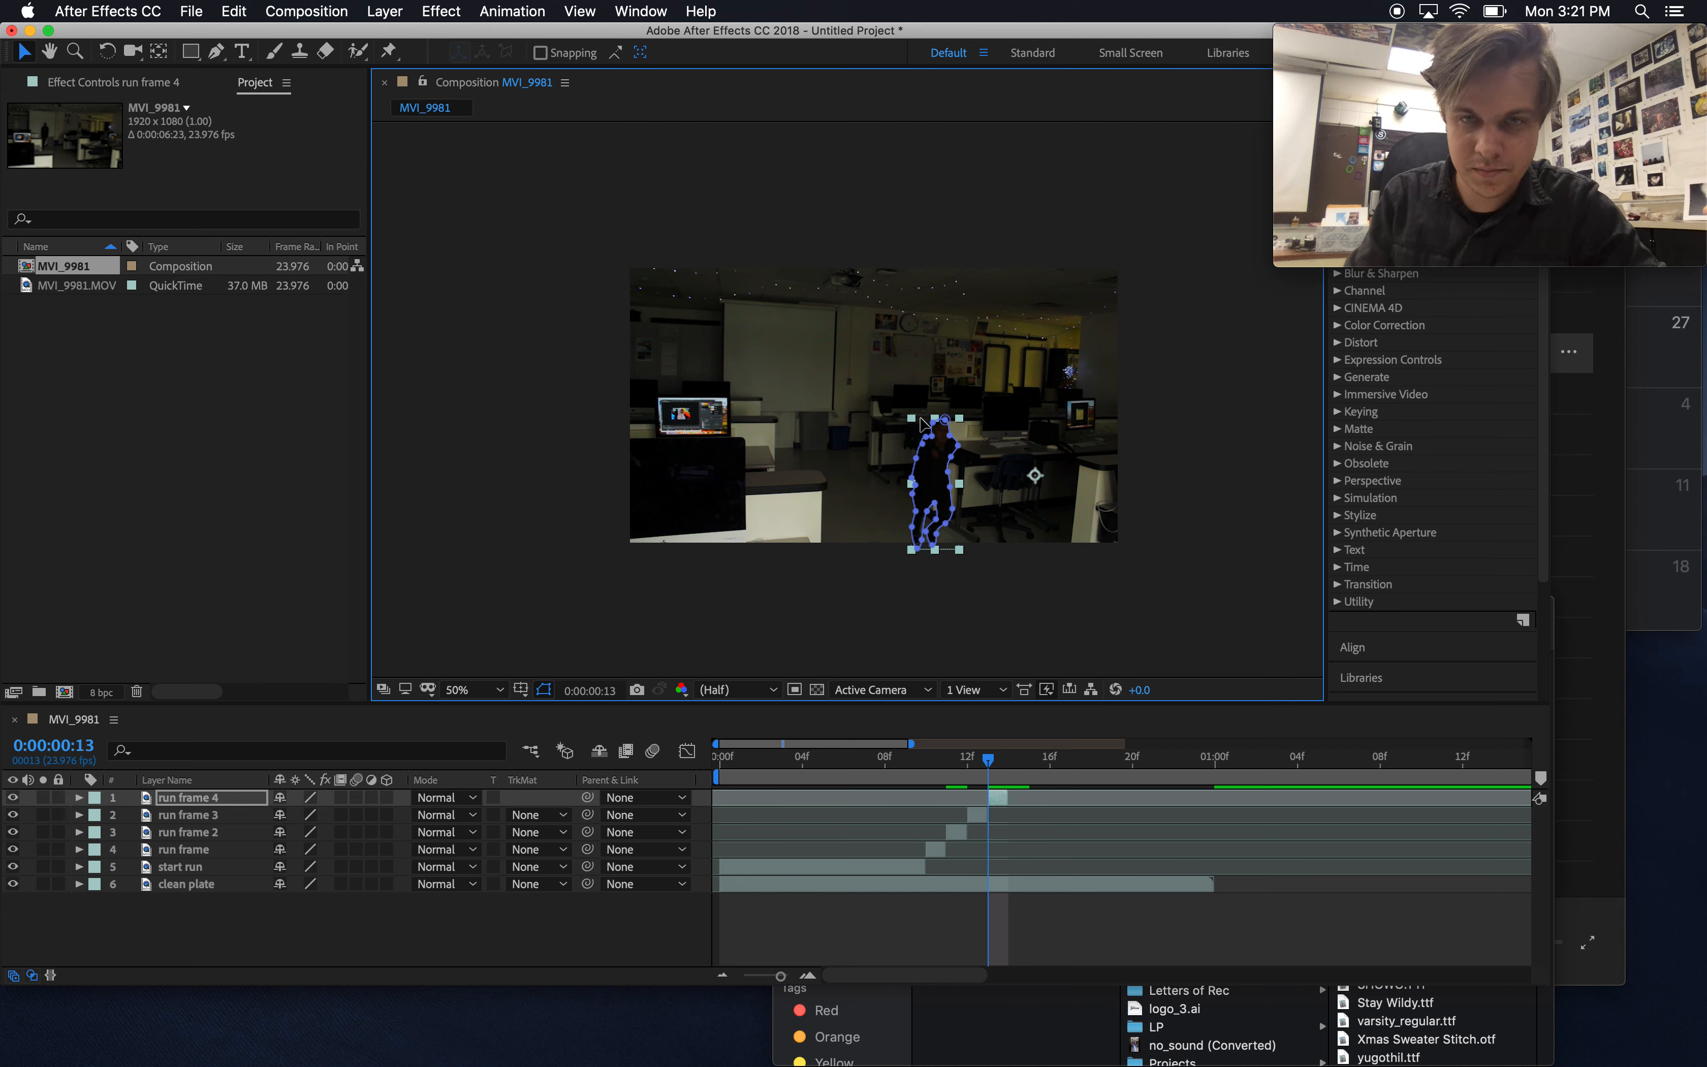
pyautogui.moveTo(914, 419); pyautogui.dragTo(670, 388)
pyautogui.moveTo(873, 456); pyautogui.dragTo(989, 475)
# Play back the sequence of run frames, then return to 0:00:00:10
pyautogui.moveTo(927, 764); pyautogui.dragTo(900, 775)
pyautogui.press('space')
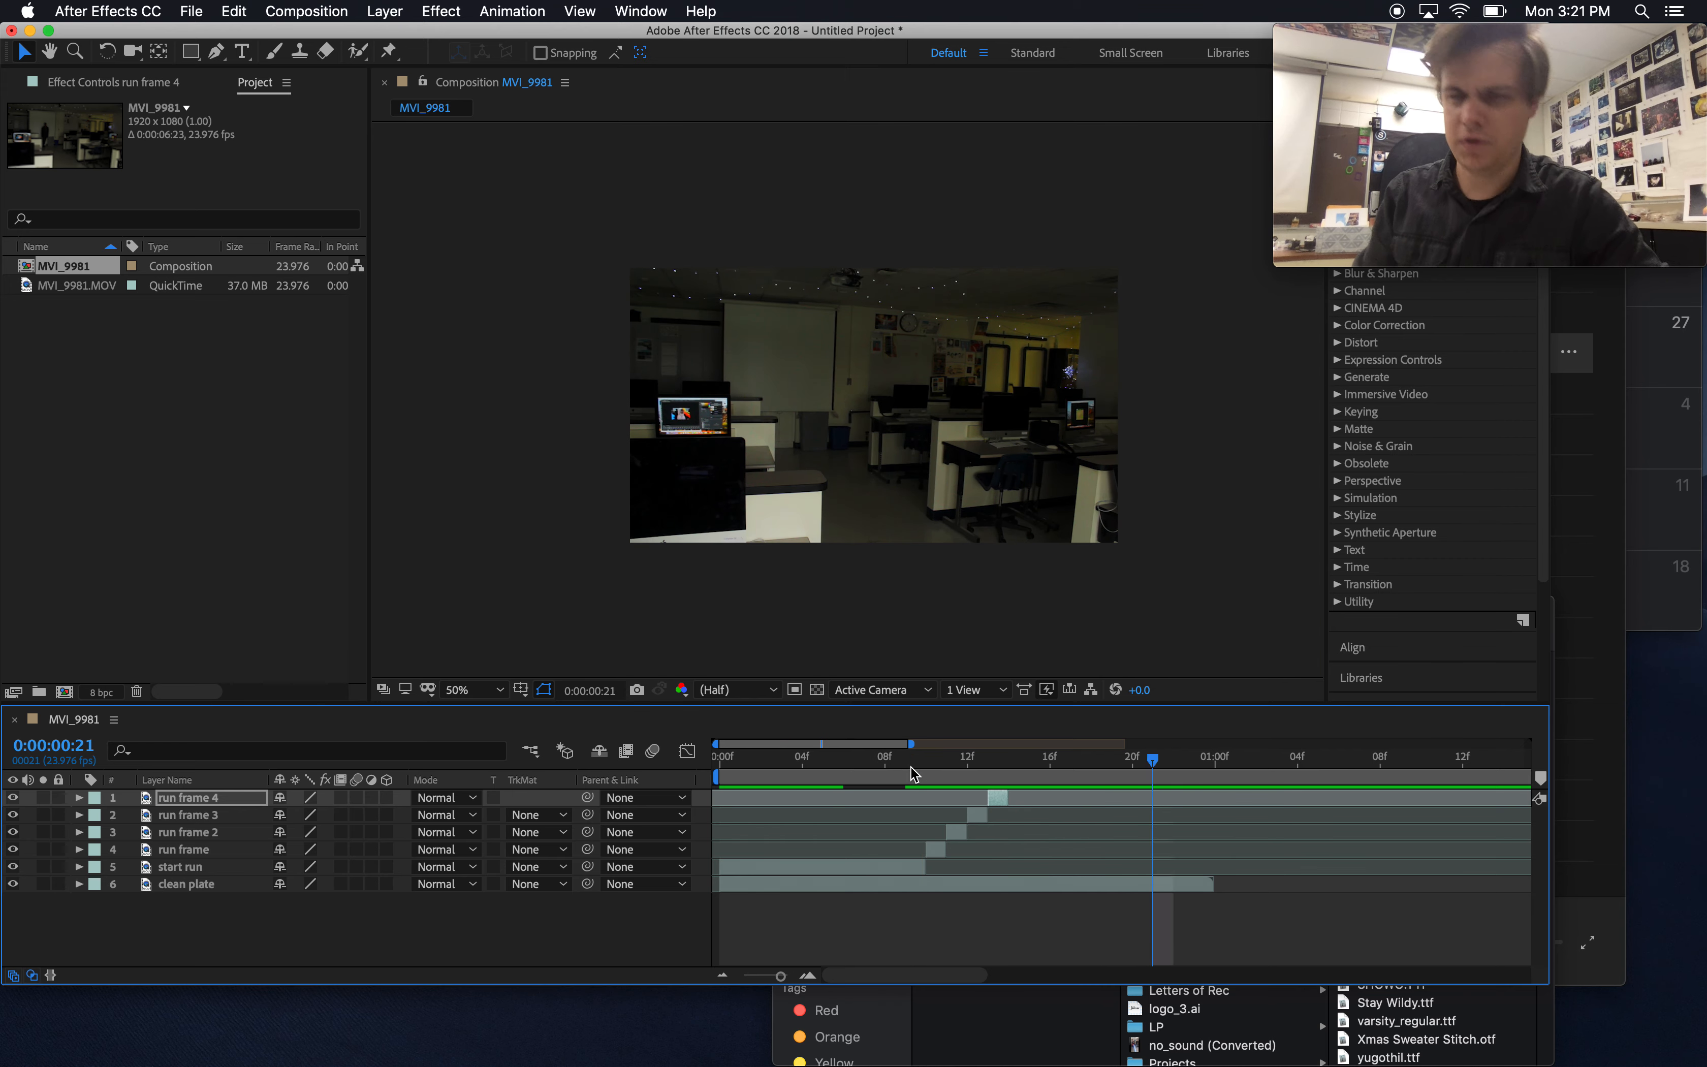
pyautogui.moveTo(910, 774); pyautogui.dragTo(922, 774)
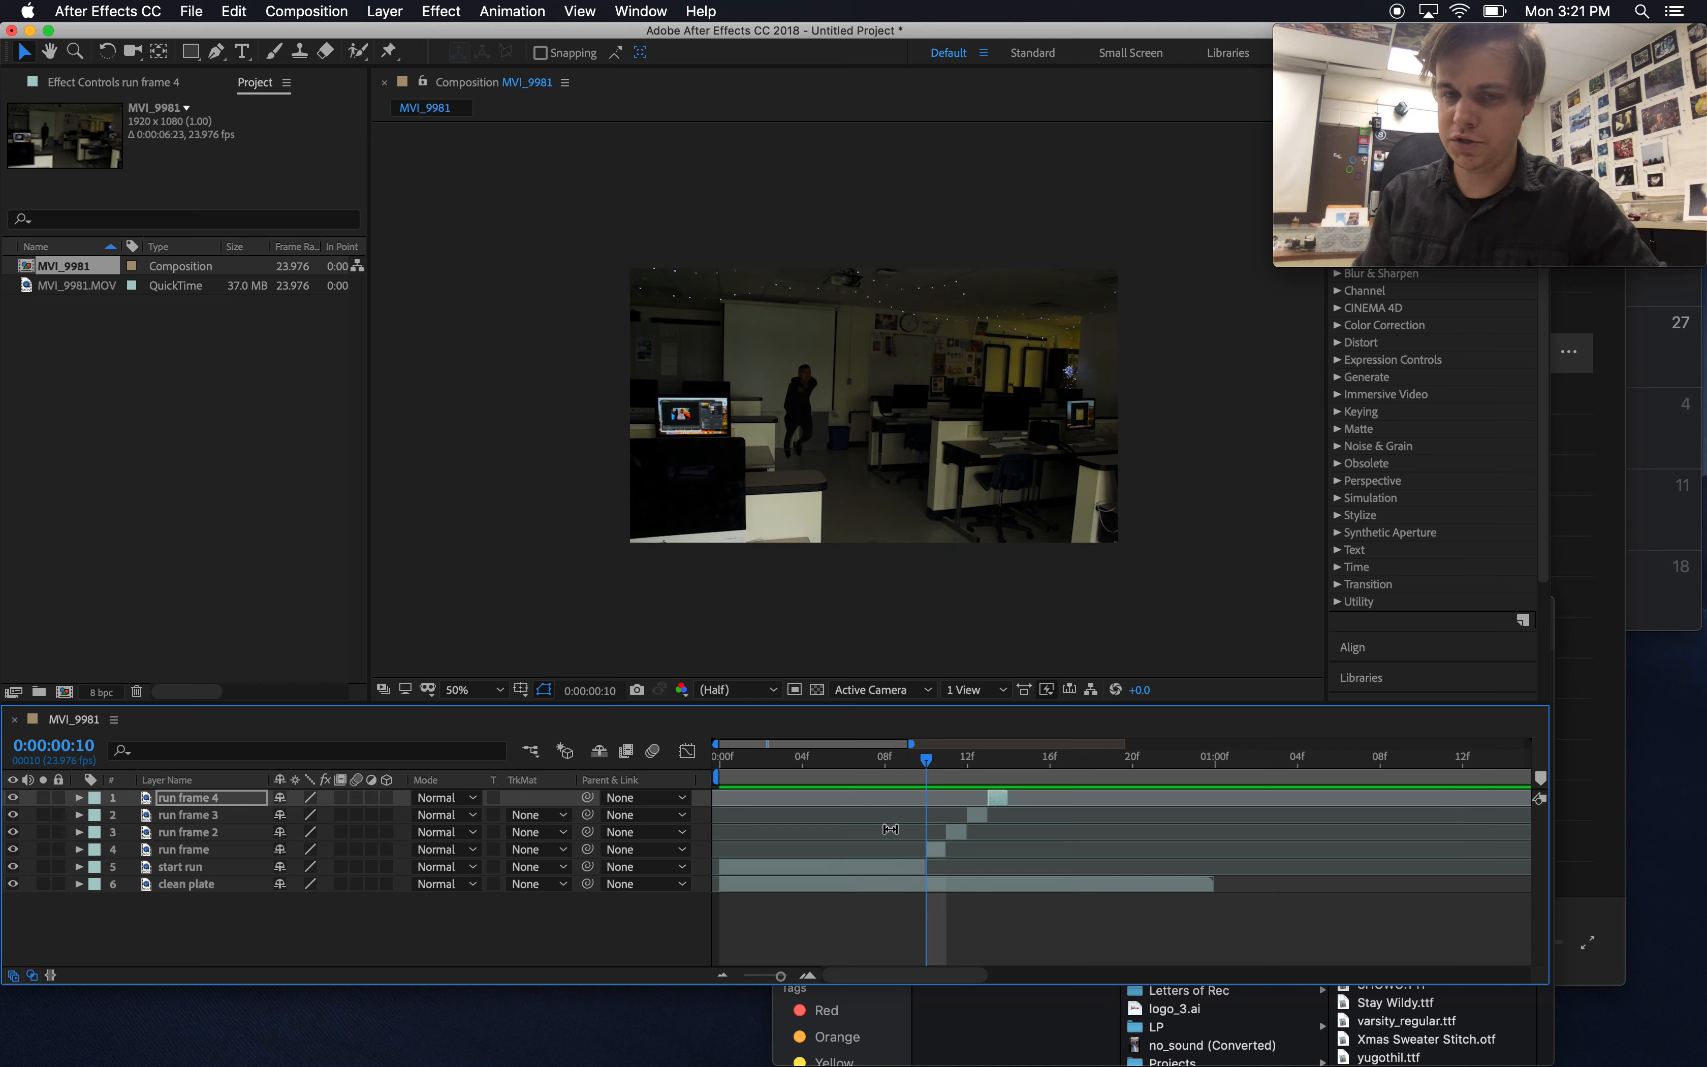
# Duplicate the start run layer and rename the copy "end run"
pyautogui.click(844, 873)
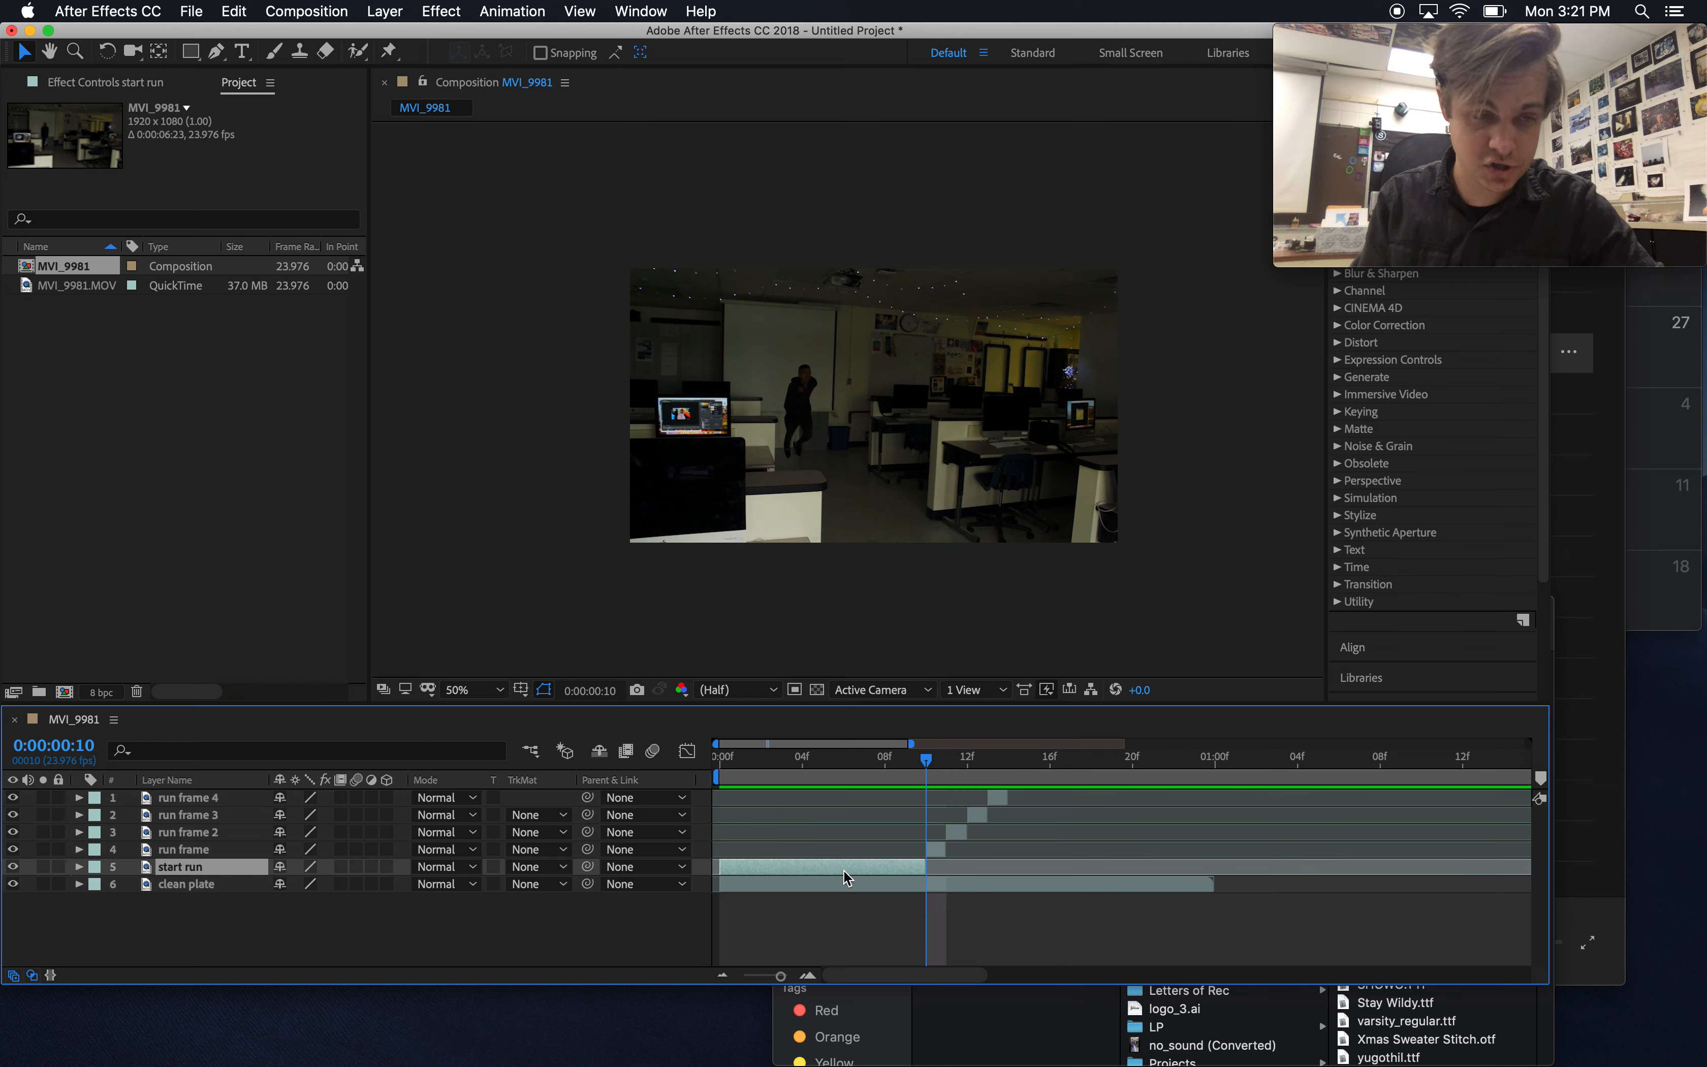
pyautogui.press('super+d')
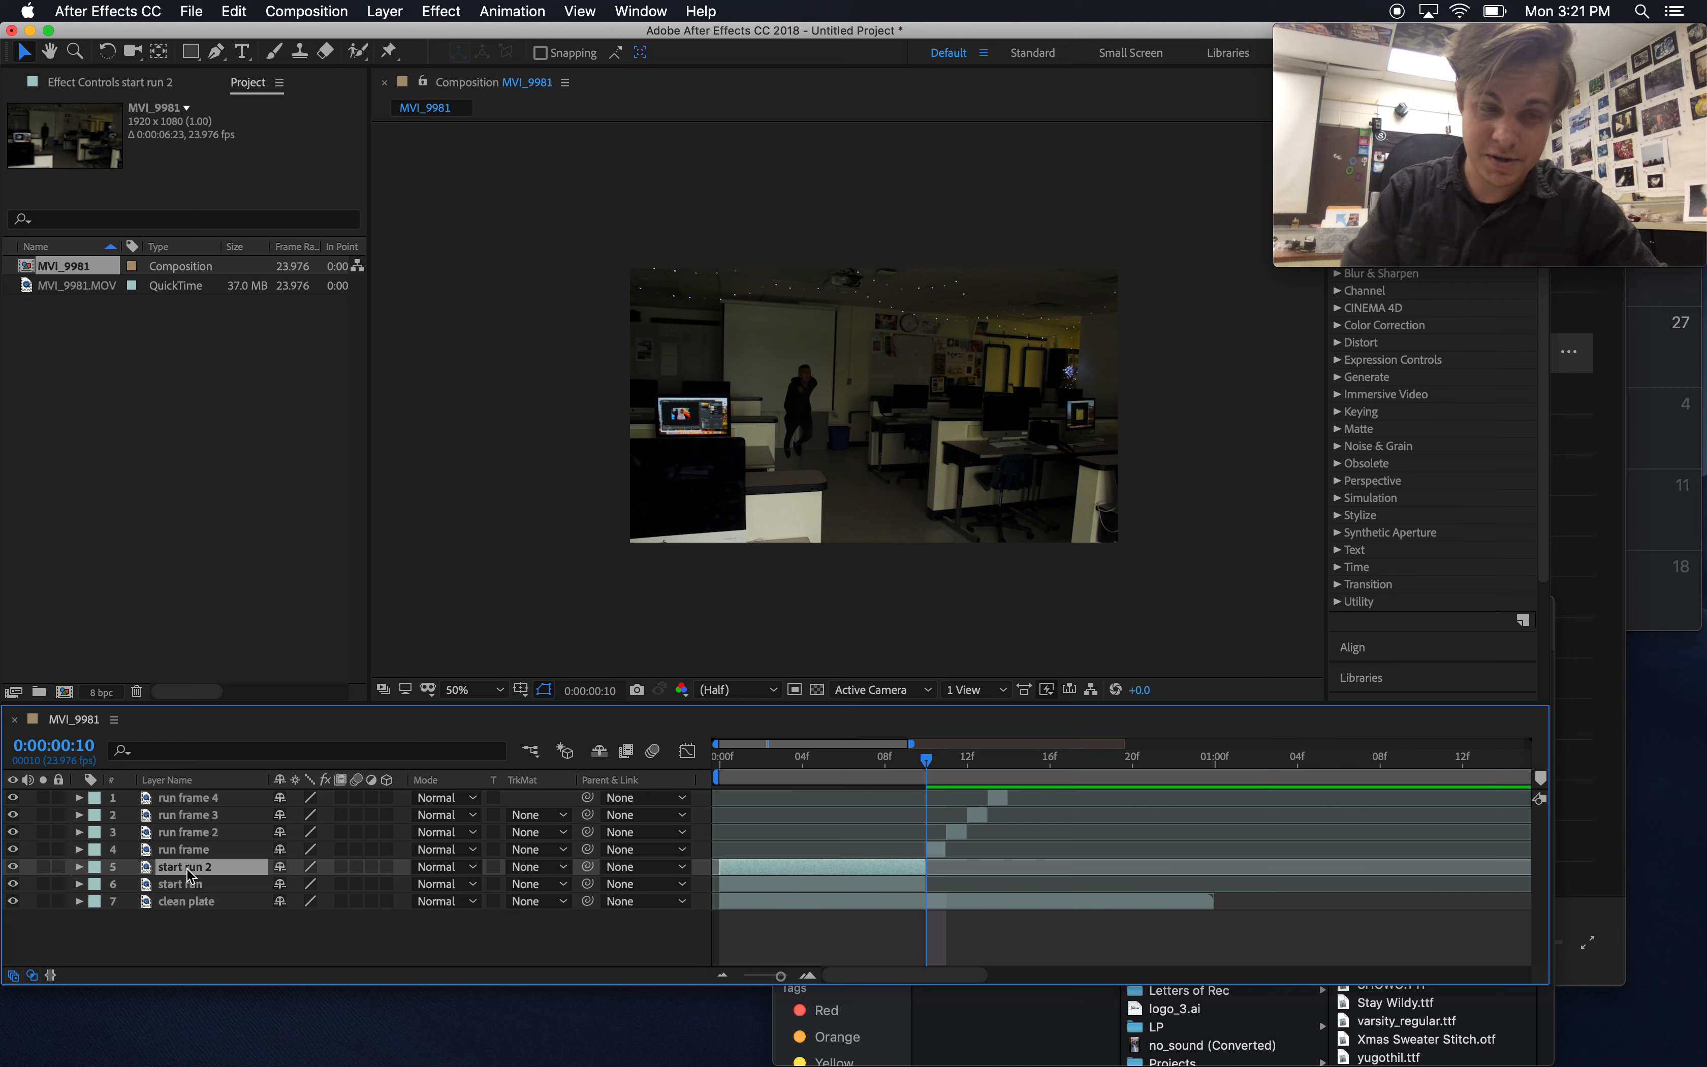
pyautogui.press('Return')
pyautogui.write('end')
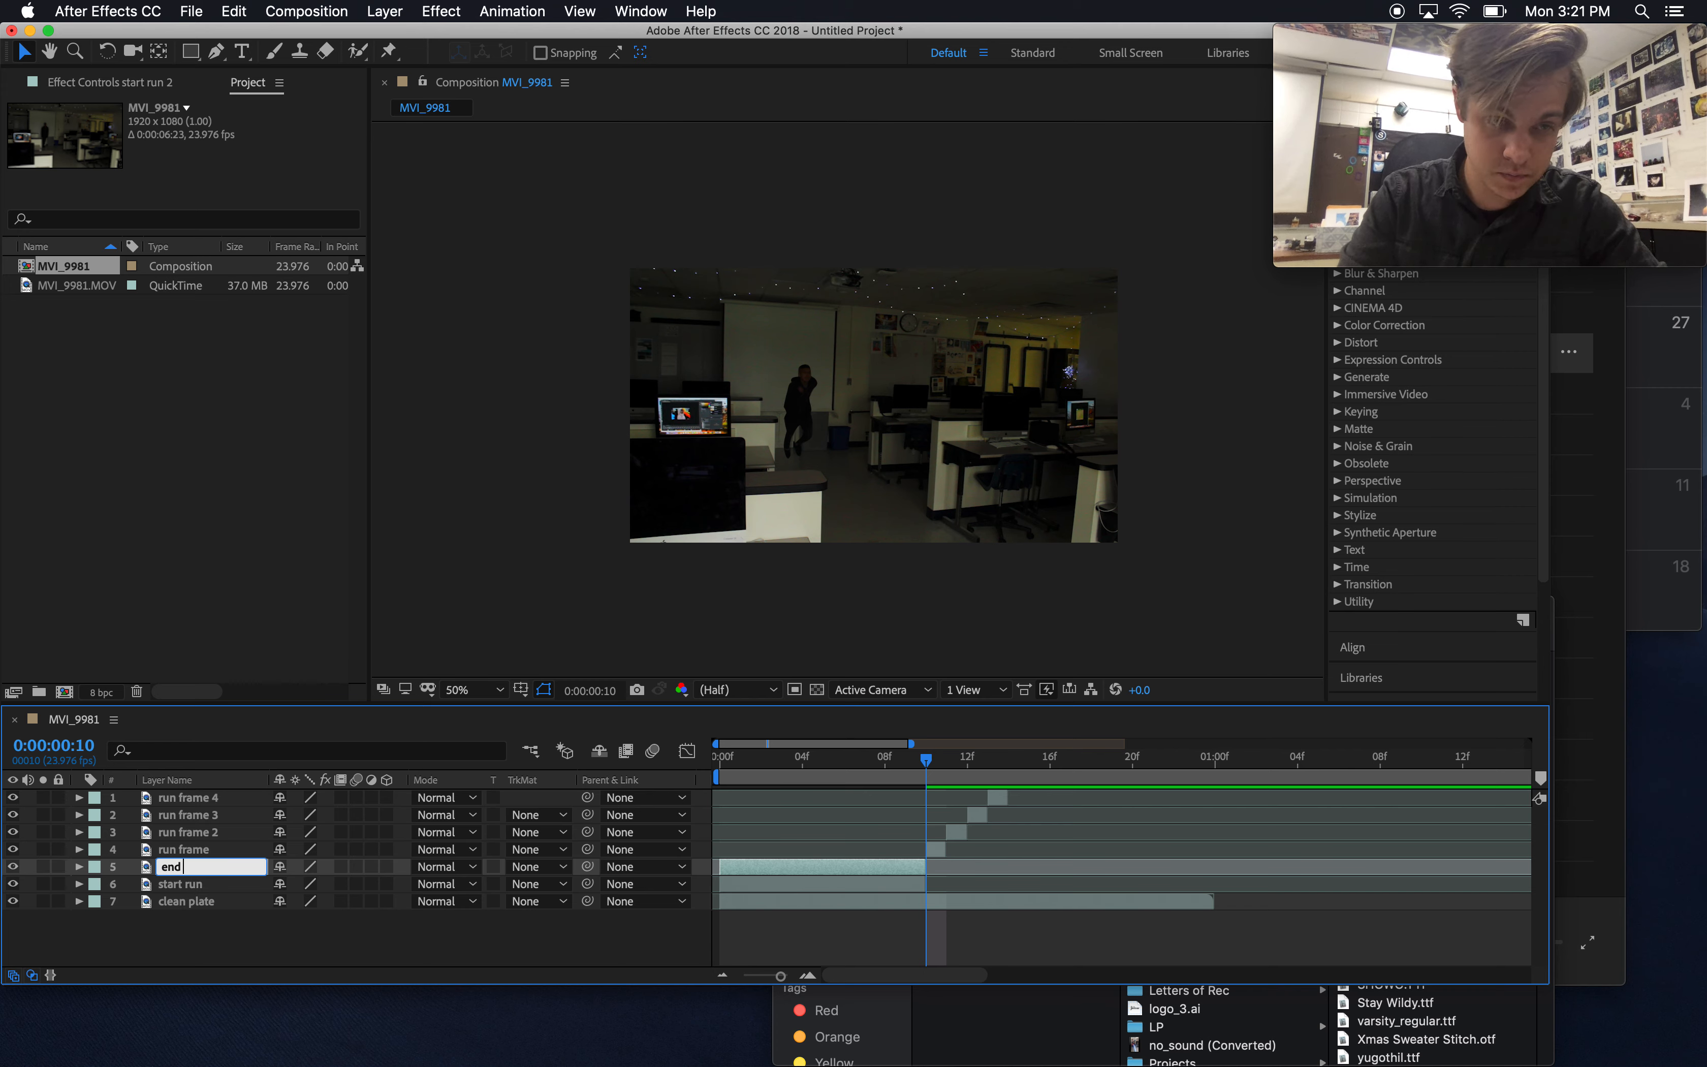
pyautogui.write(' run')
pyautogui.press('Return')
# Extend the end of the end run layer to just past 0:00:02:12
pyautogui.moveTo(924, 867); pyautogui.dragTo(1457, 866)
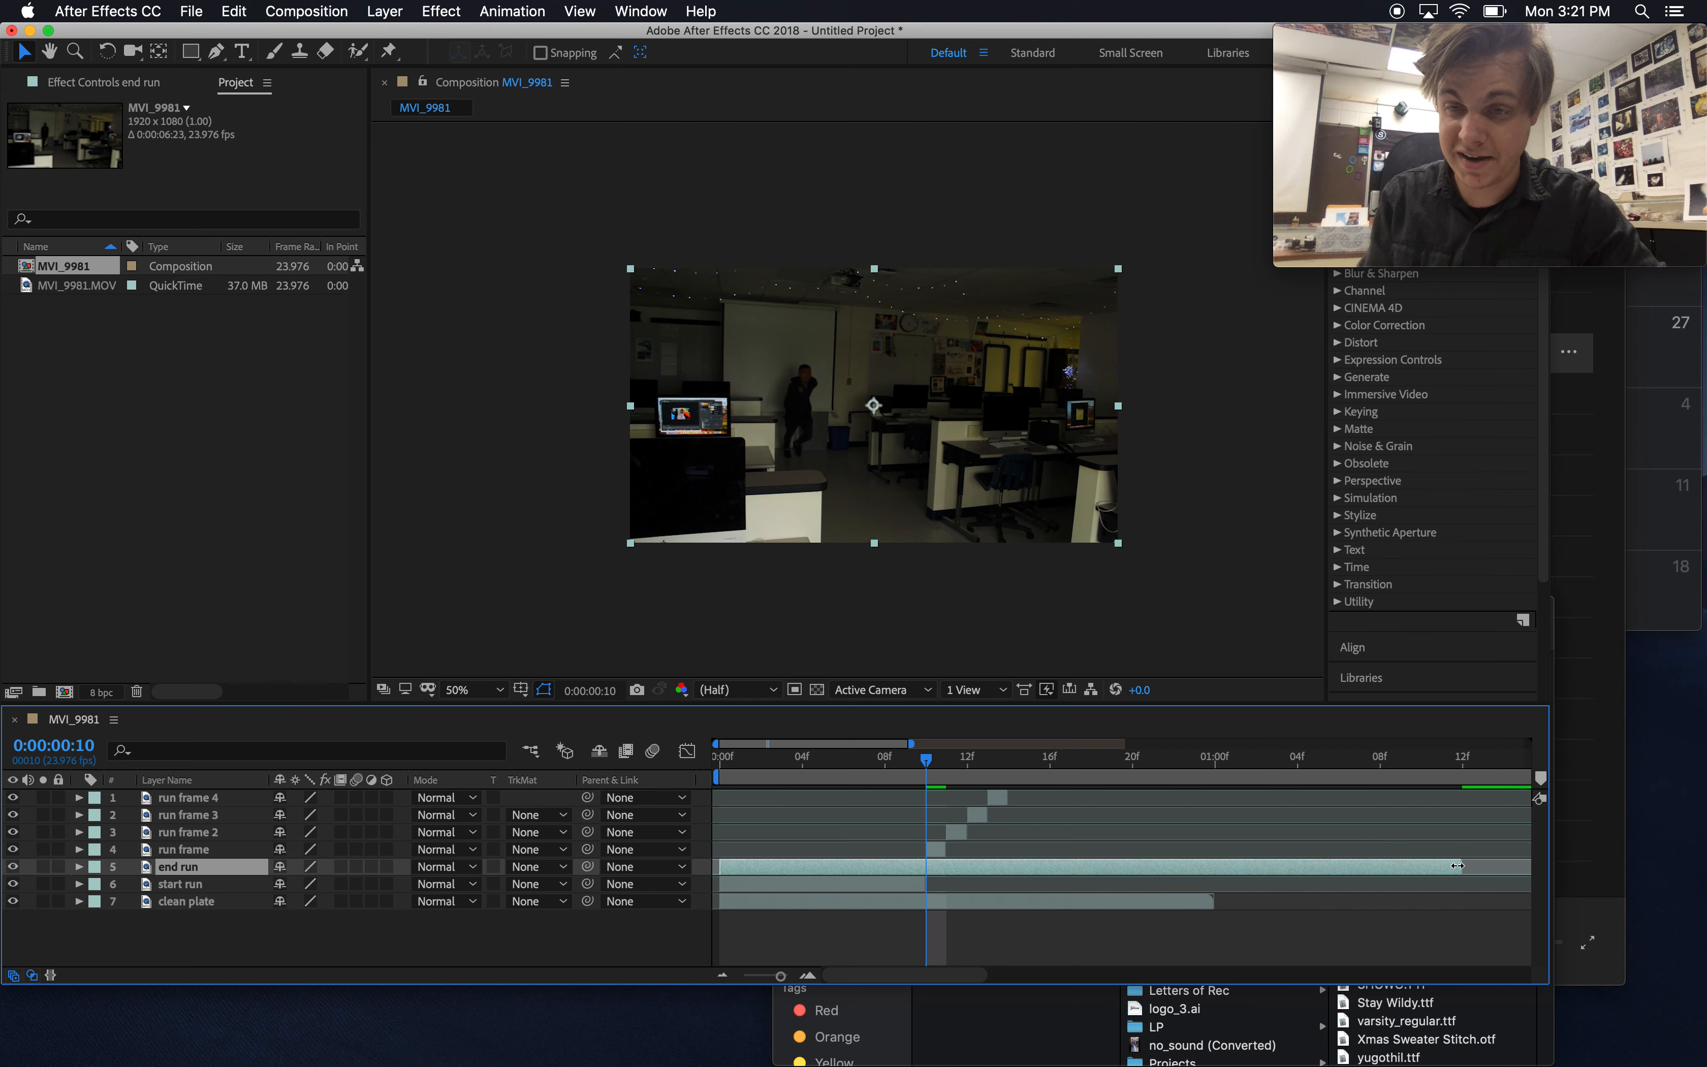
pyautogui.moveTo(912, 745); pyautogui.dragTo(1035, 742)
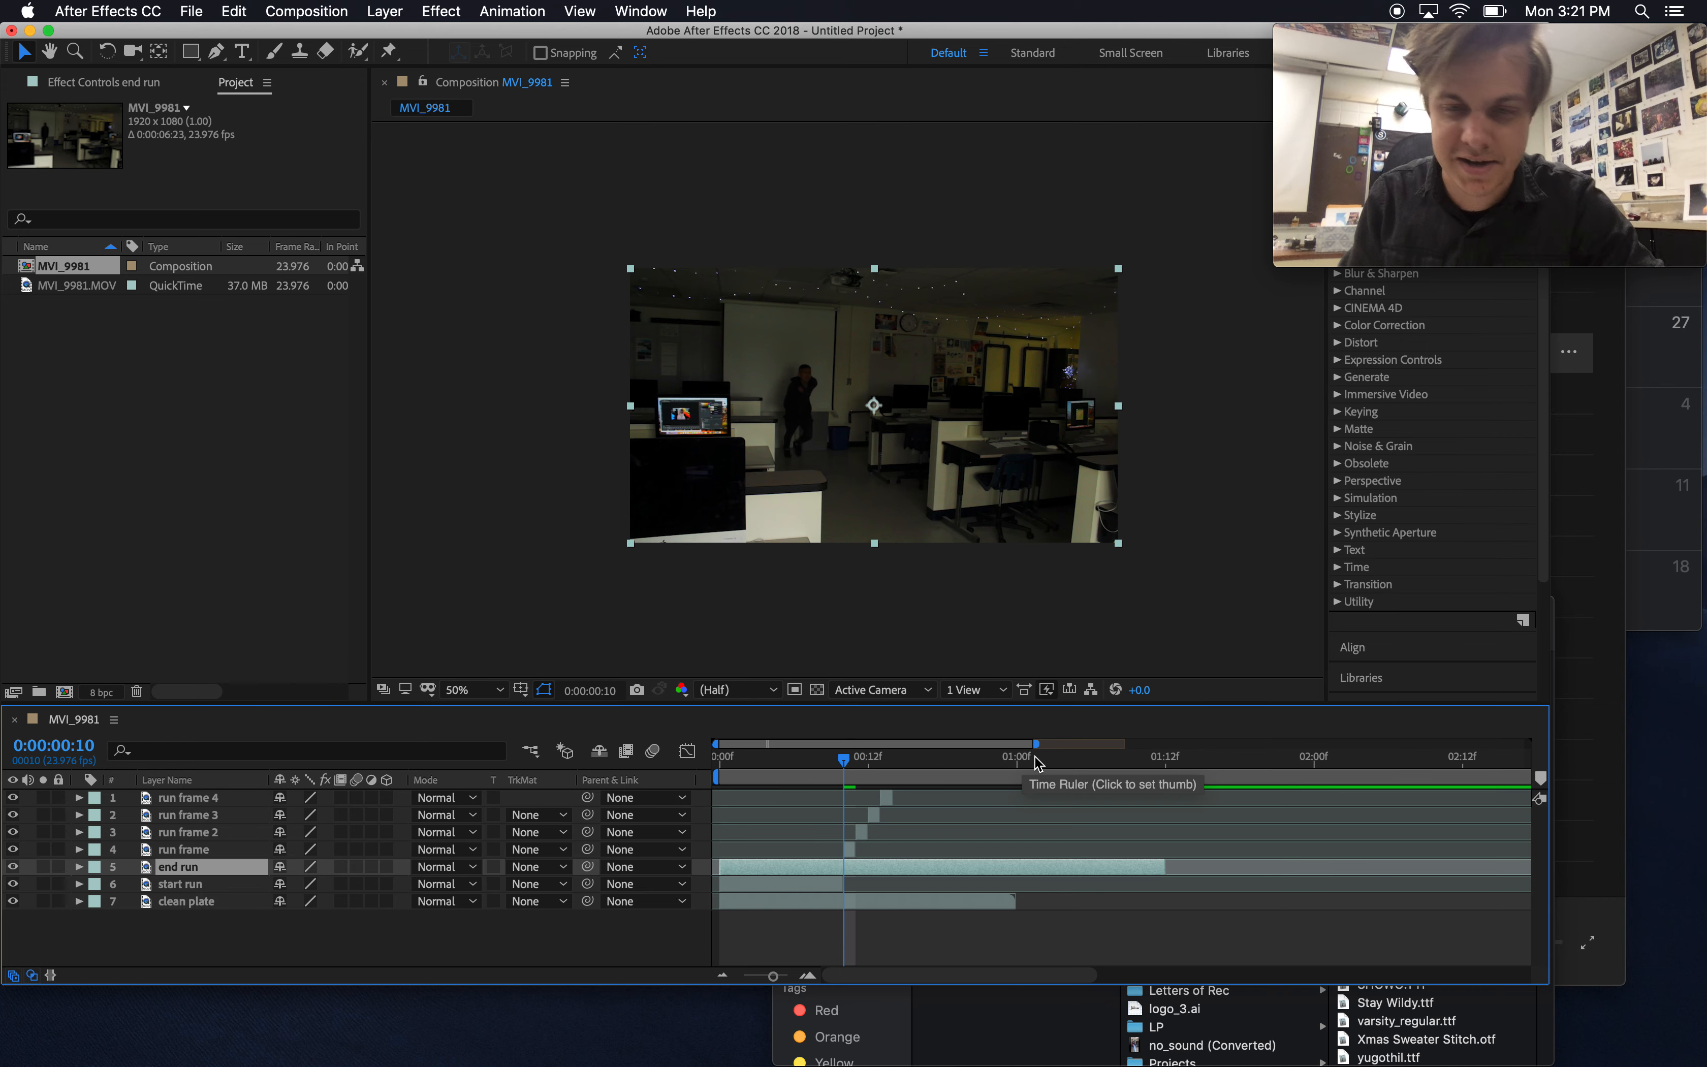
pyautogui.click(997, 761)
pyautogui.moveTo(997, 762); pyautogui.dragTo(1093, 764)
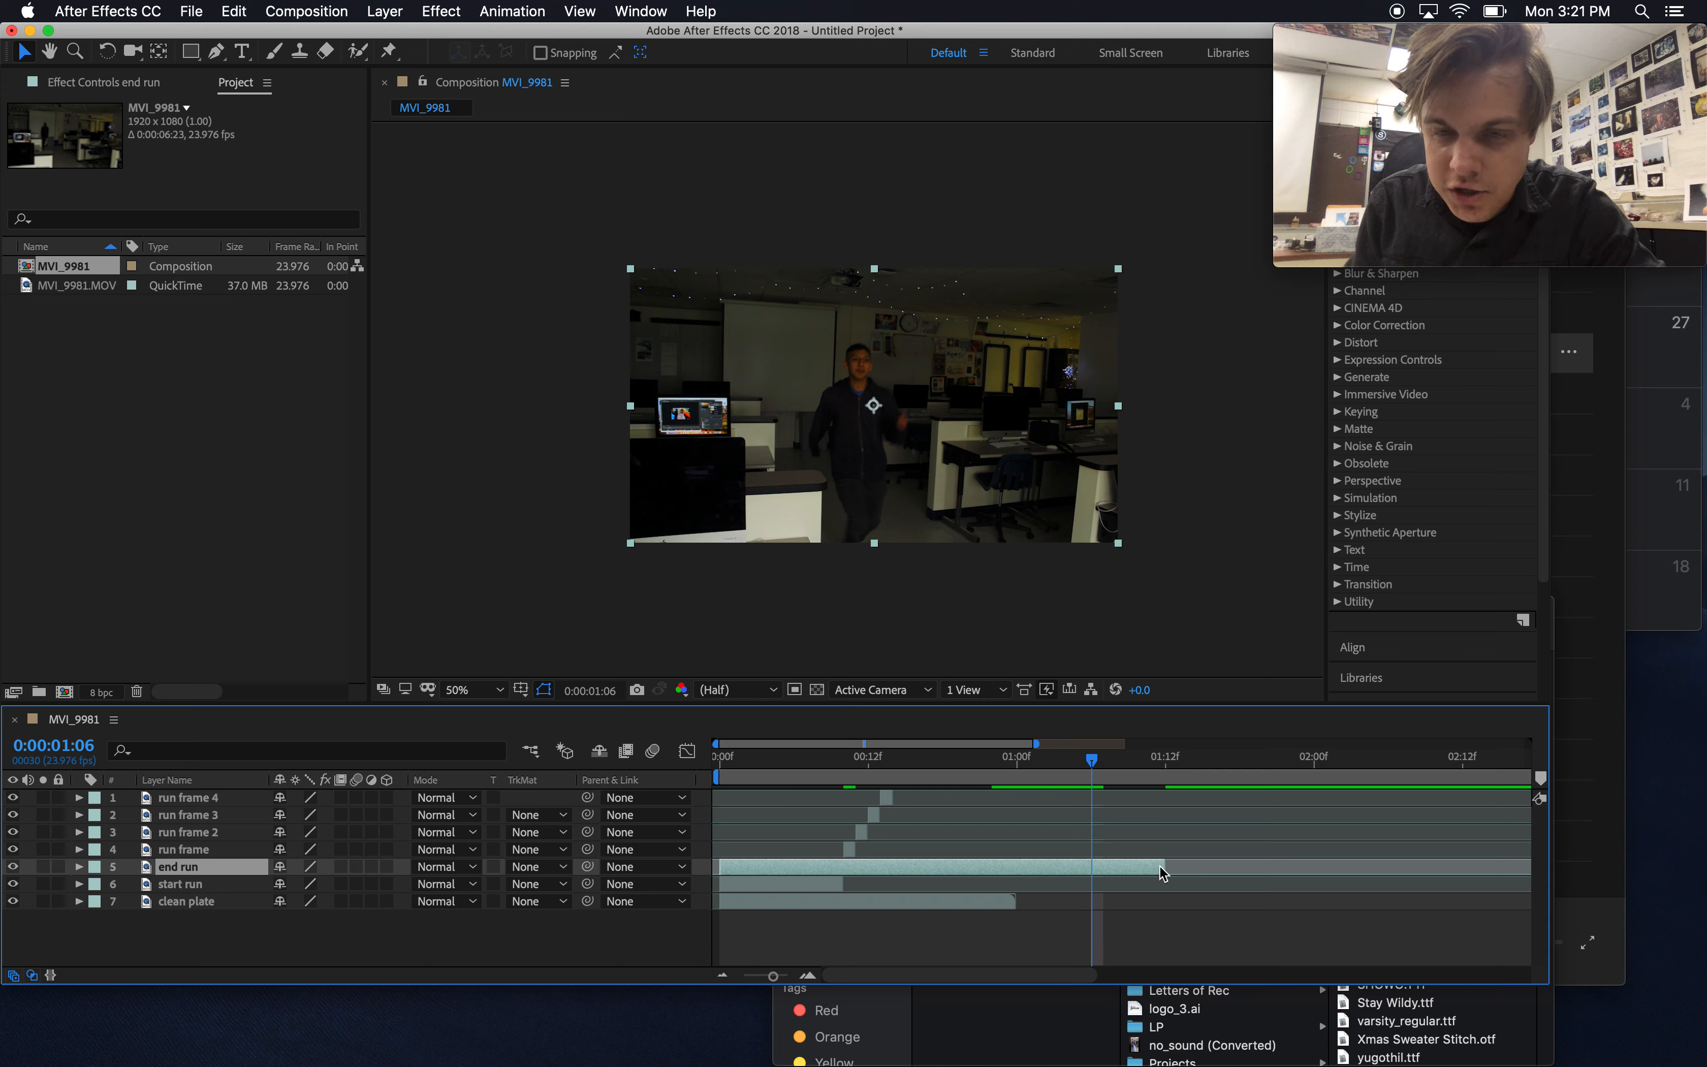
pyautogui.moveTo(1161, 867); pyautogui.dragTo(1474, 866)
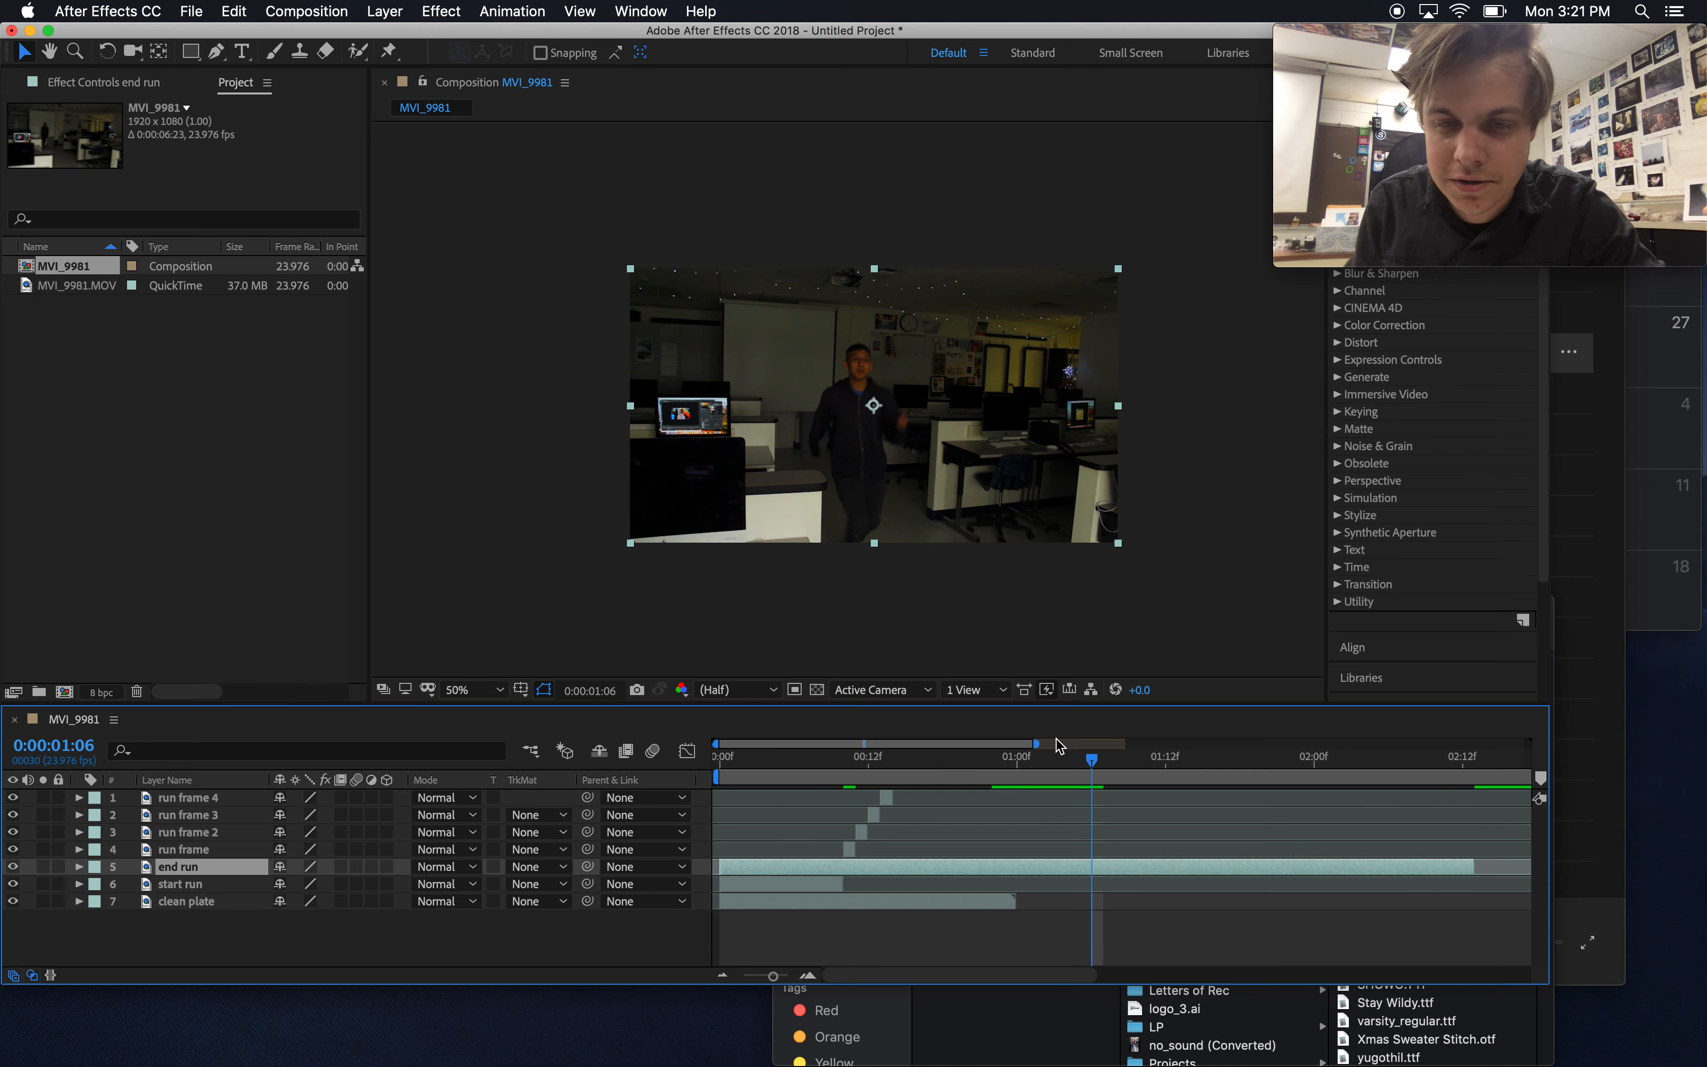
# Trim the start of the end run layer to 0:00:01:20 and slide the layer to begin at 0:00:00:14
pyautogui.moveTo(1086, 767); pyautogui.dragTo(1263, 762)
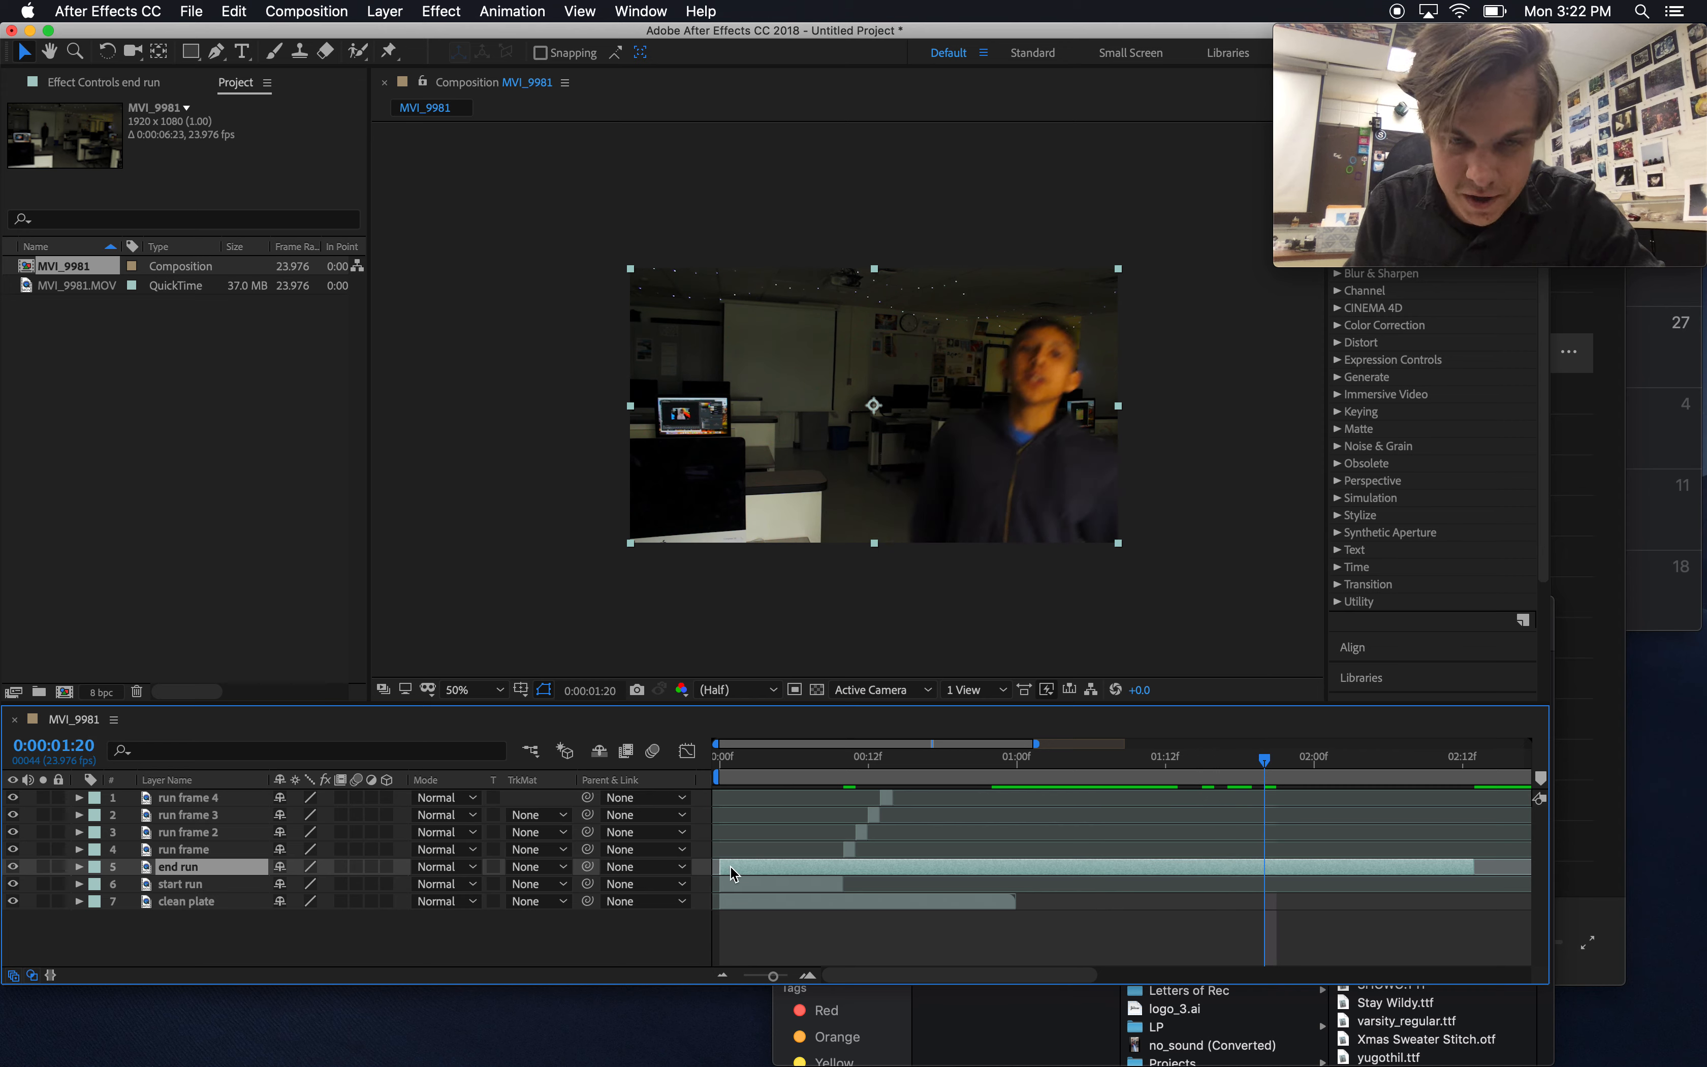
pyautogui.moveTo(719, 867); pyautogui.dragTo(941, 869)
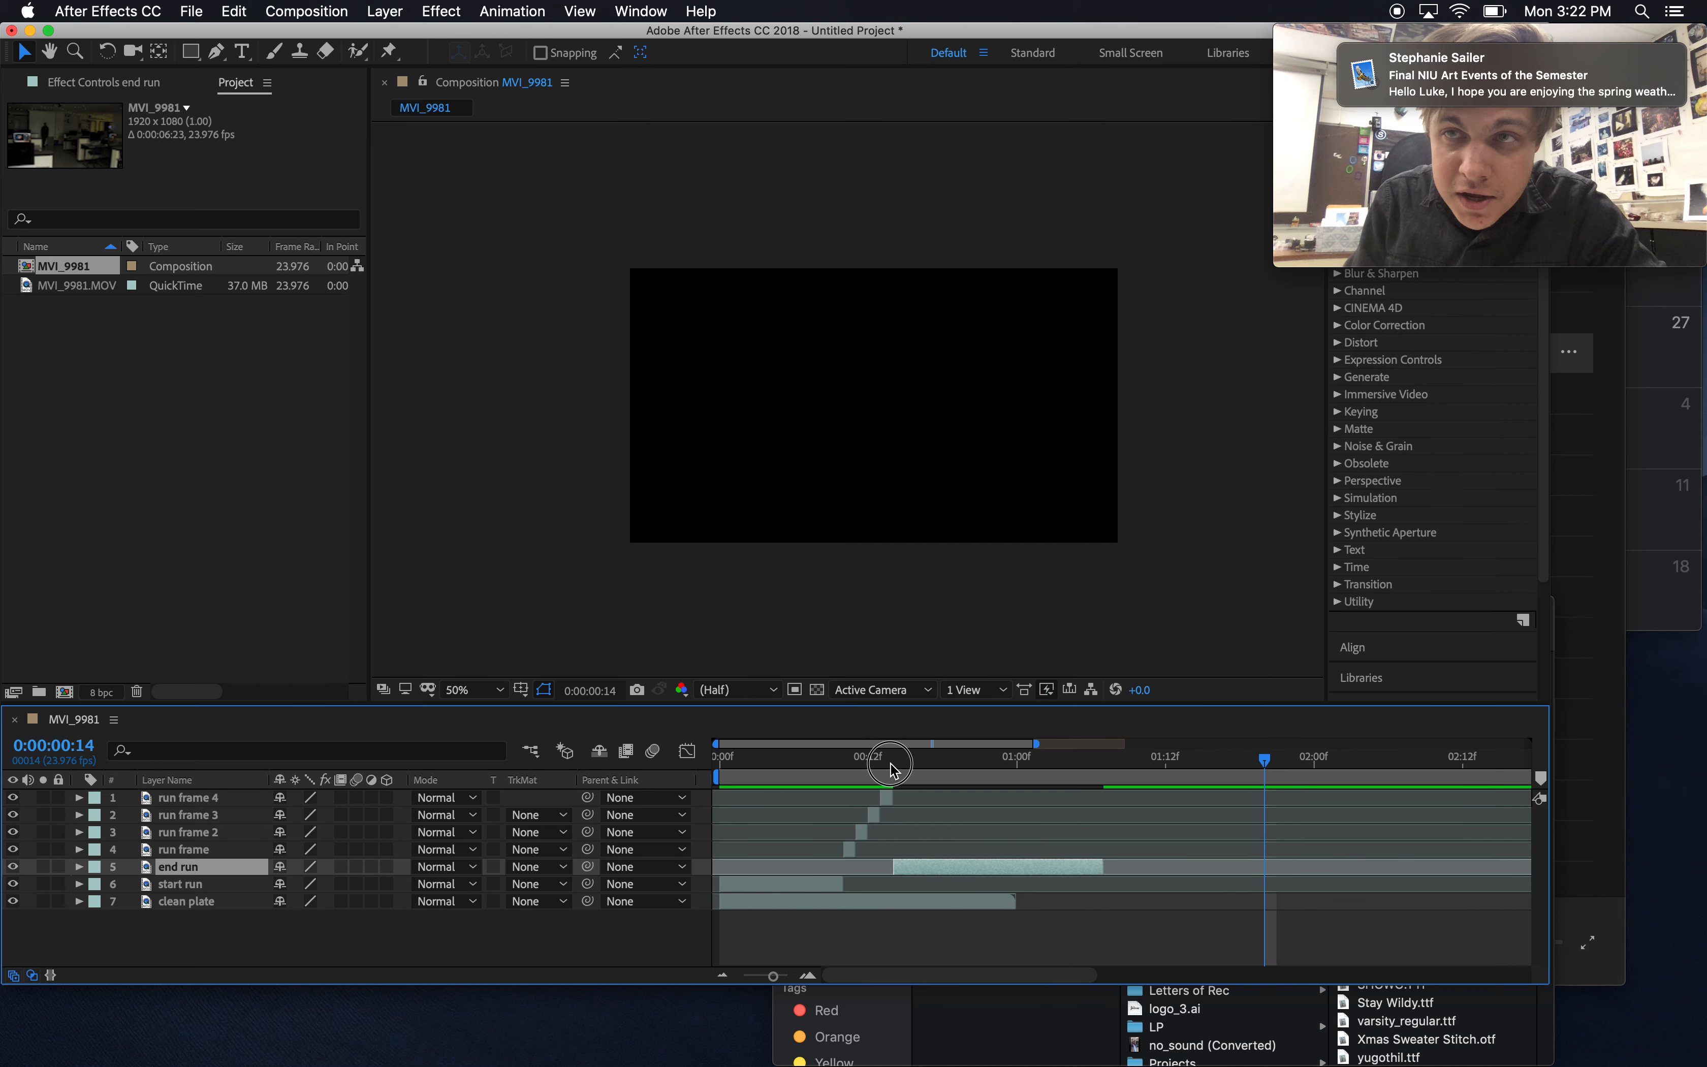
pyautogui.moveTo(891, 767); pyautogui.dragTo(893, 767)
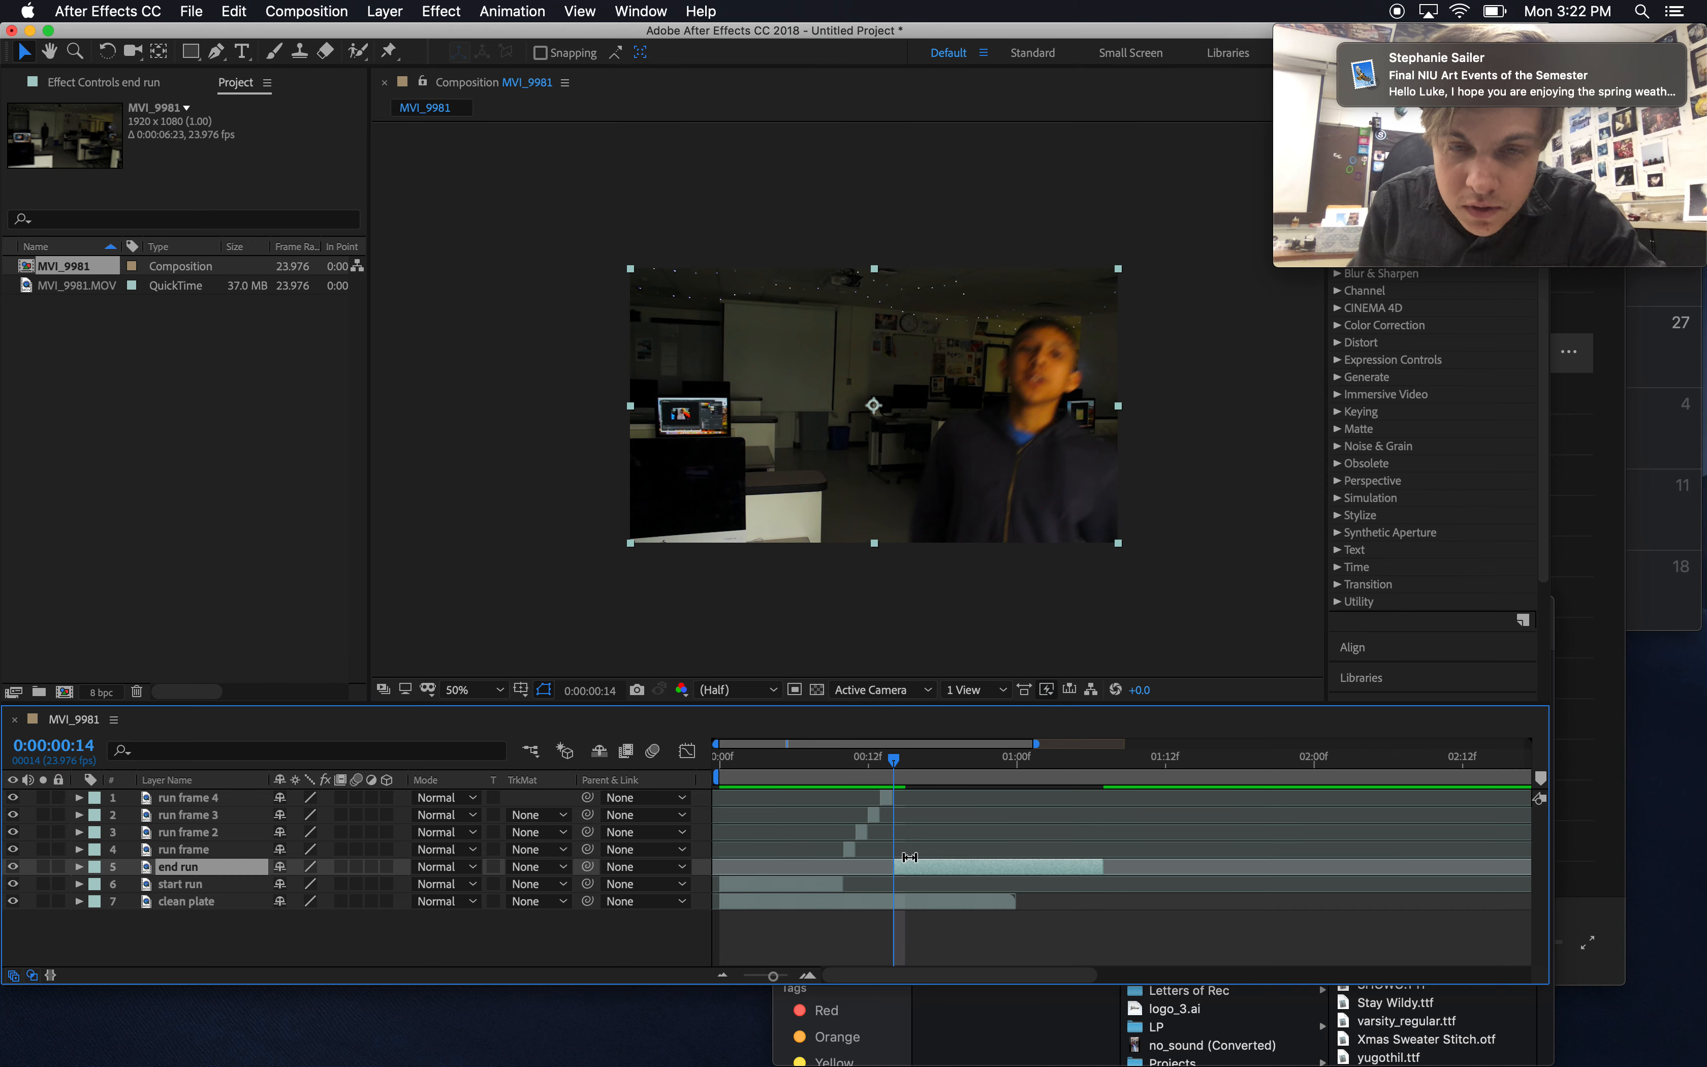
# Play the composition from the beginning to check the run and its ending
pyautogui.moveTo(895, 766); pyautogui.dragTo(686, 773)
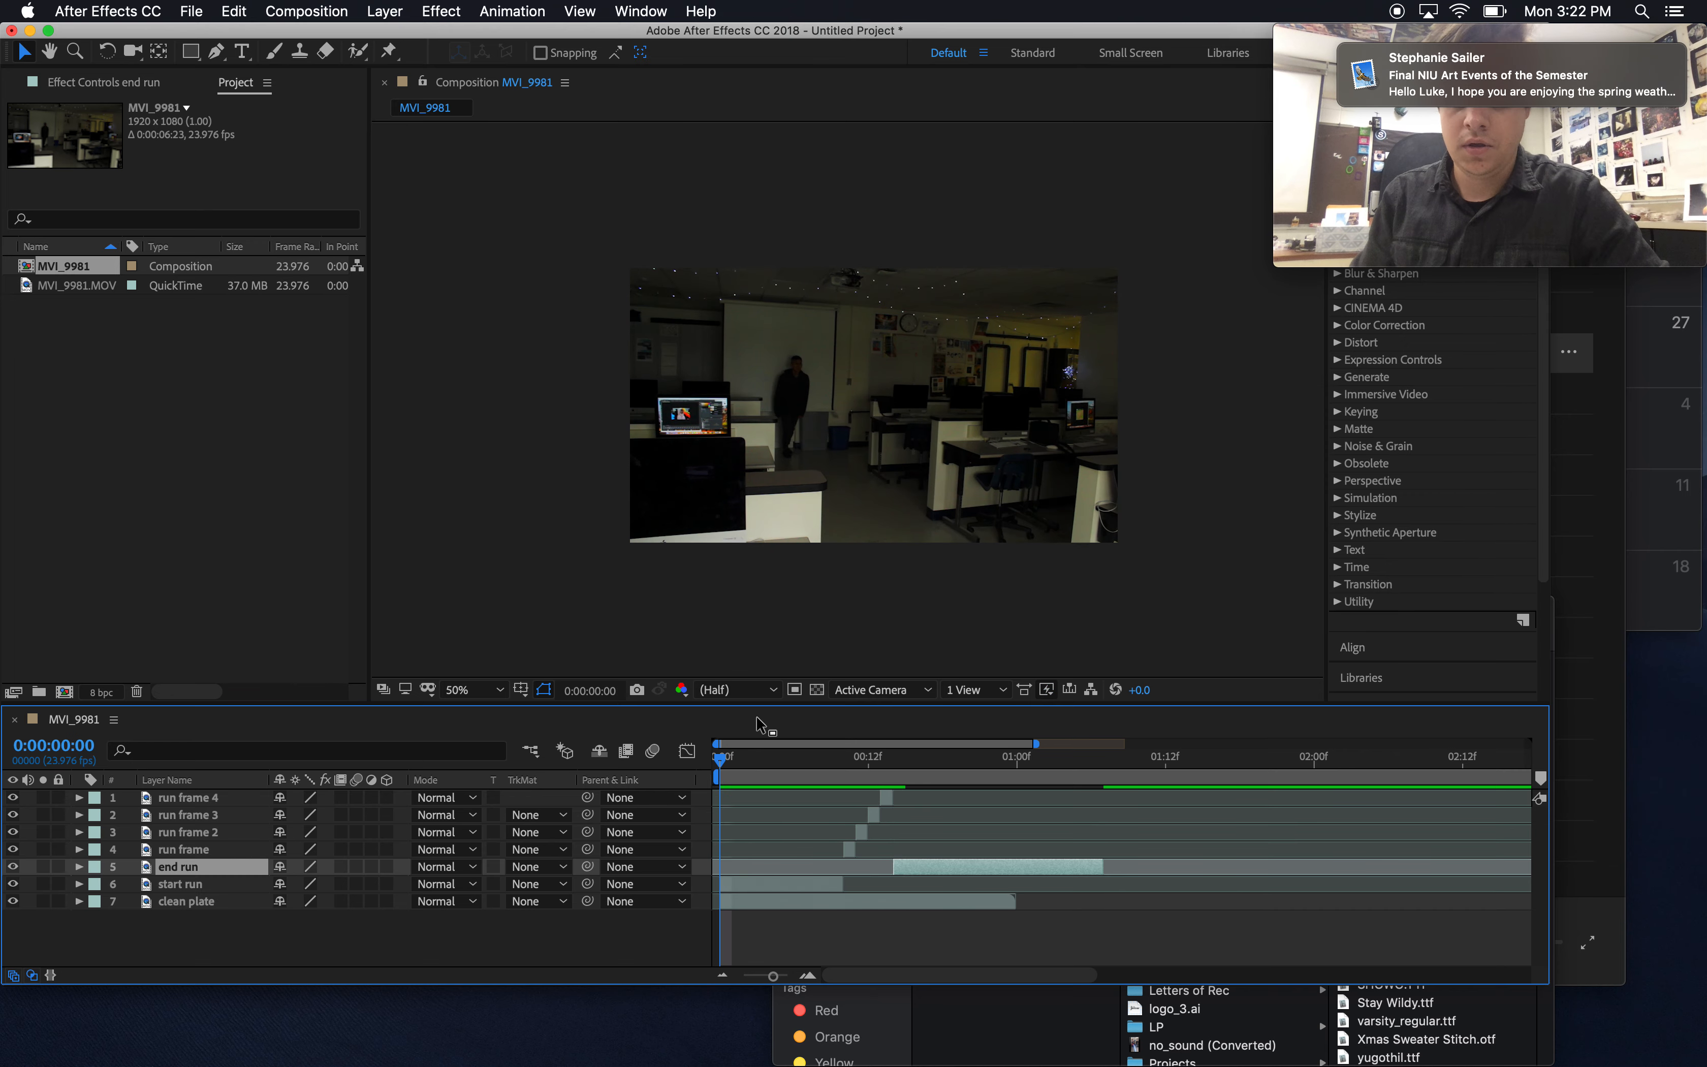
pyautogui.scroll(2, 793, 584)
pyautogui.scroll(-2, 794, 582)
pyautogui.press('space')
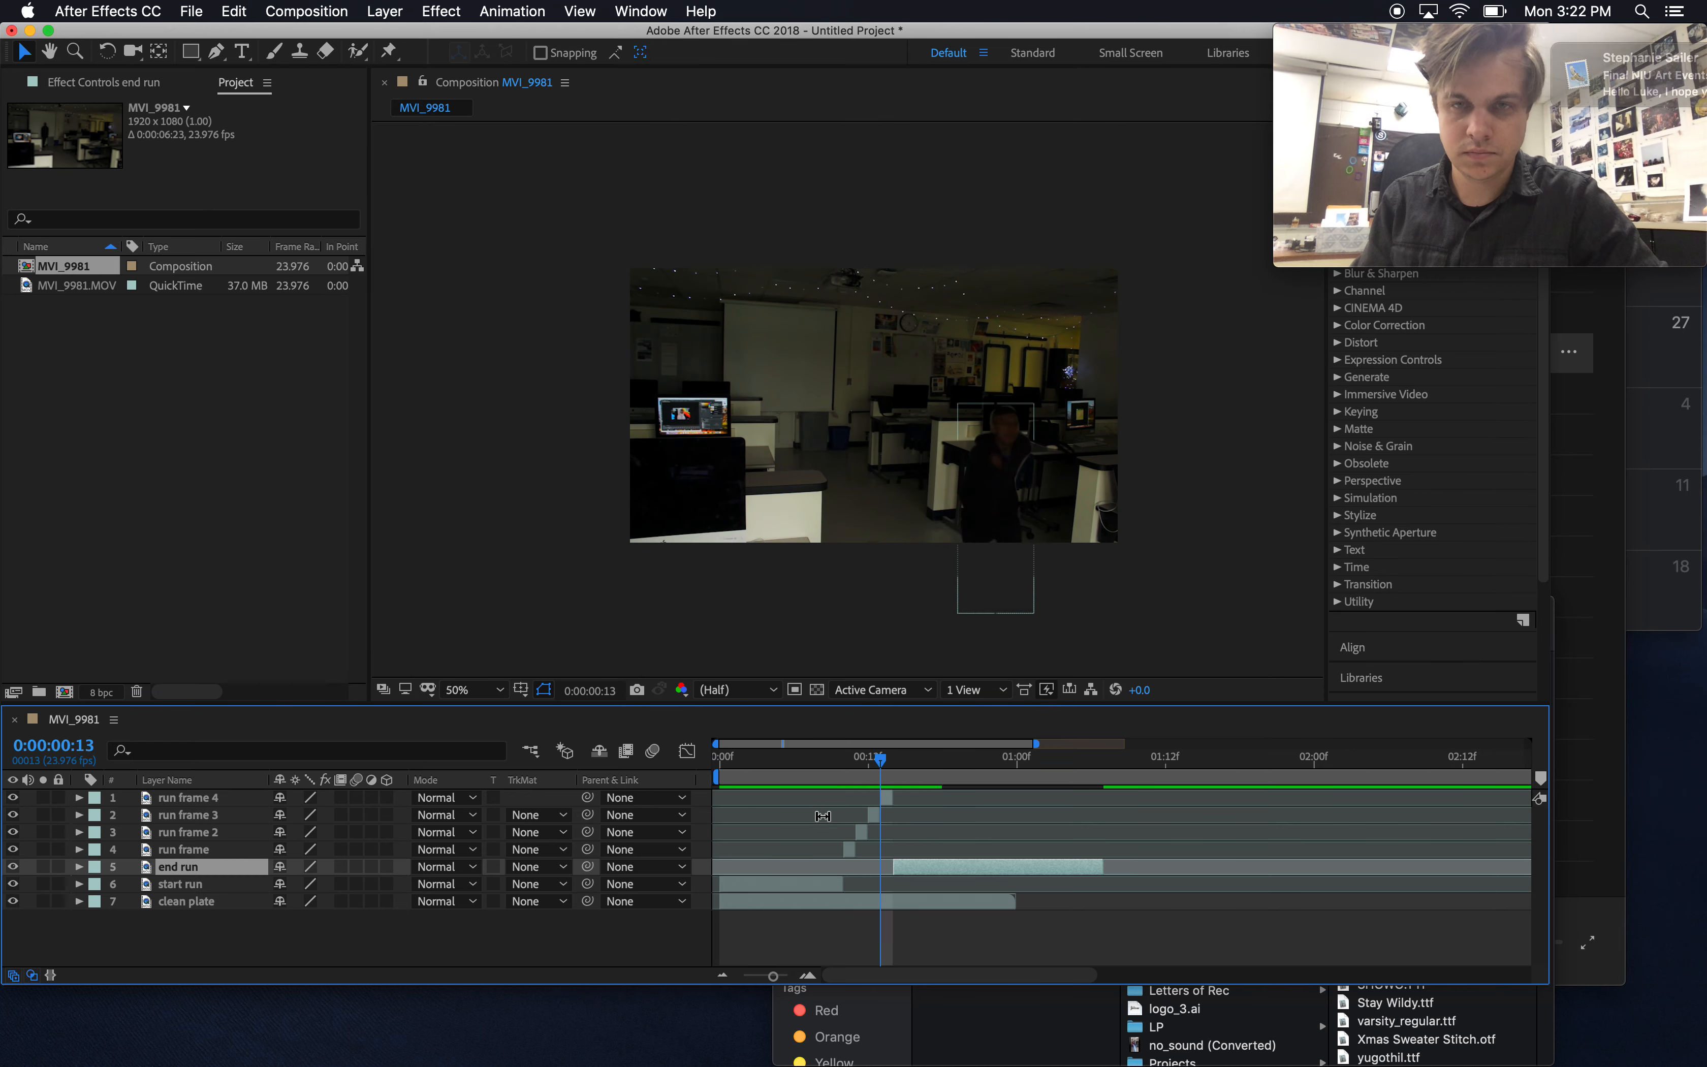
pyautogui.moveTo(785, 767); pyautogui.dragTo(683, 764)
pyautogui.press('space')
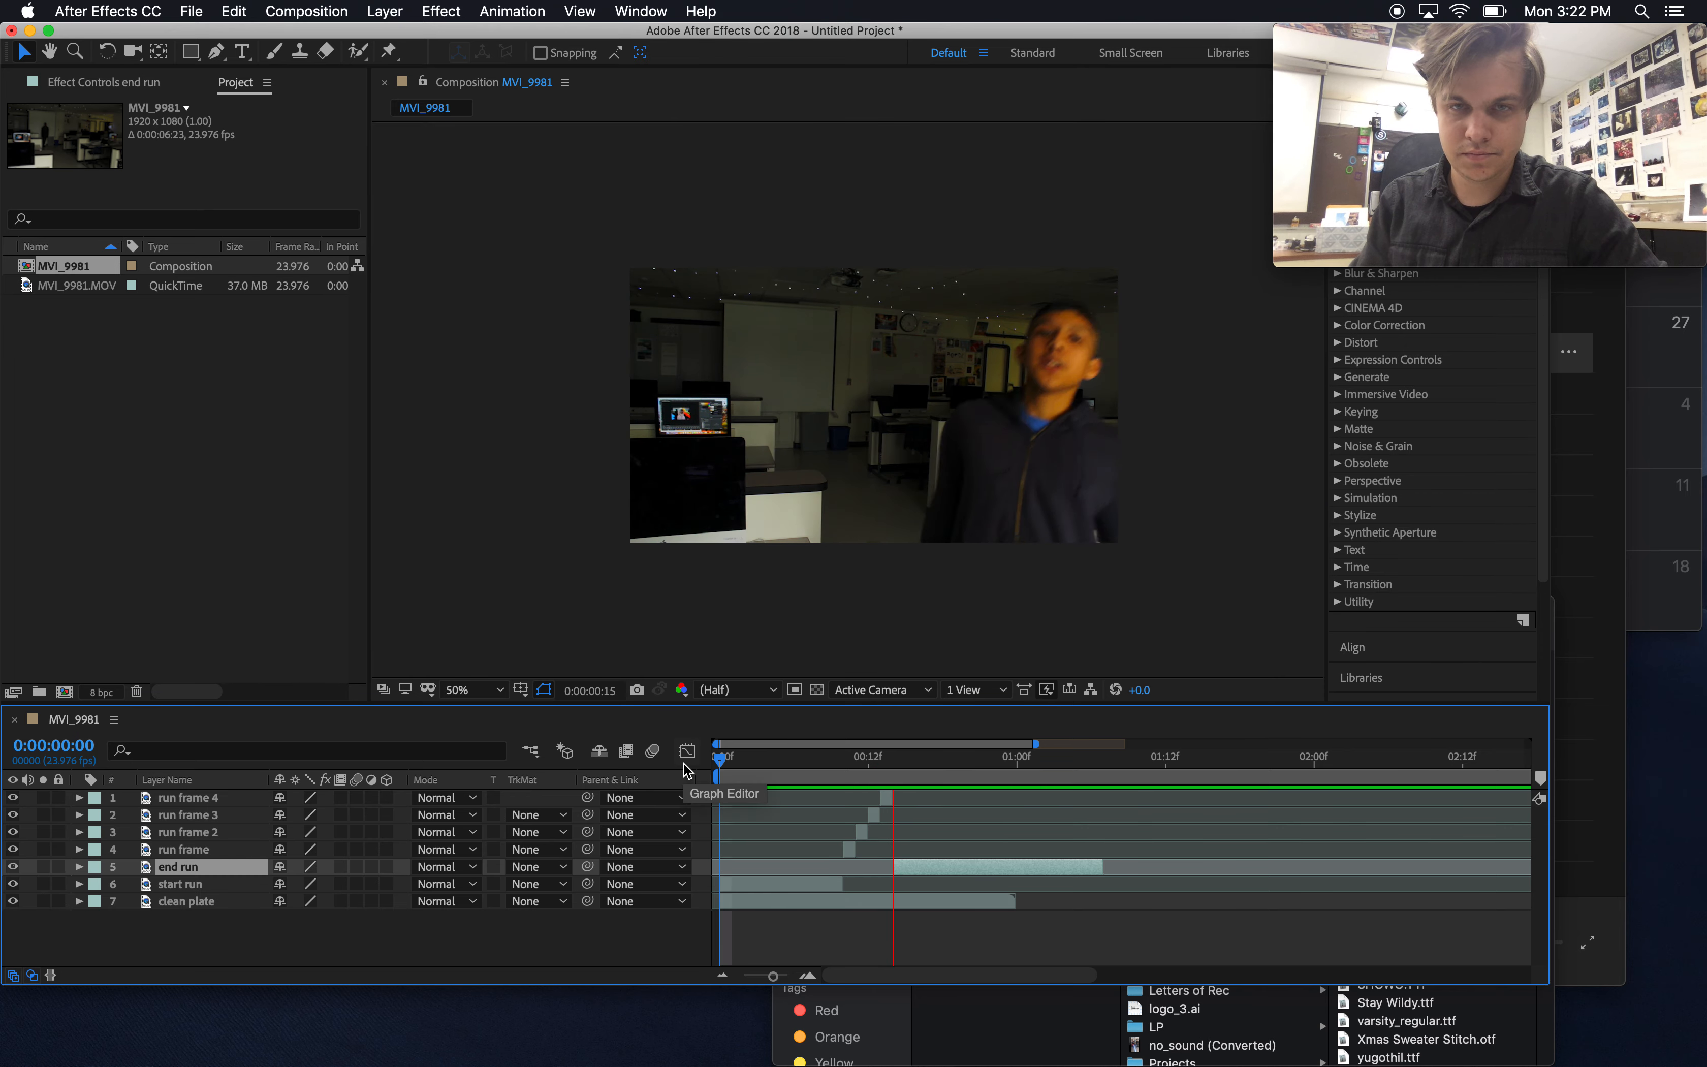
pyautogui.press('space')
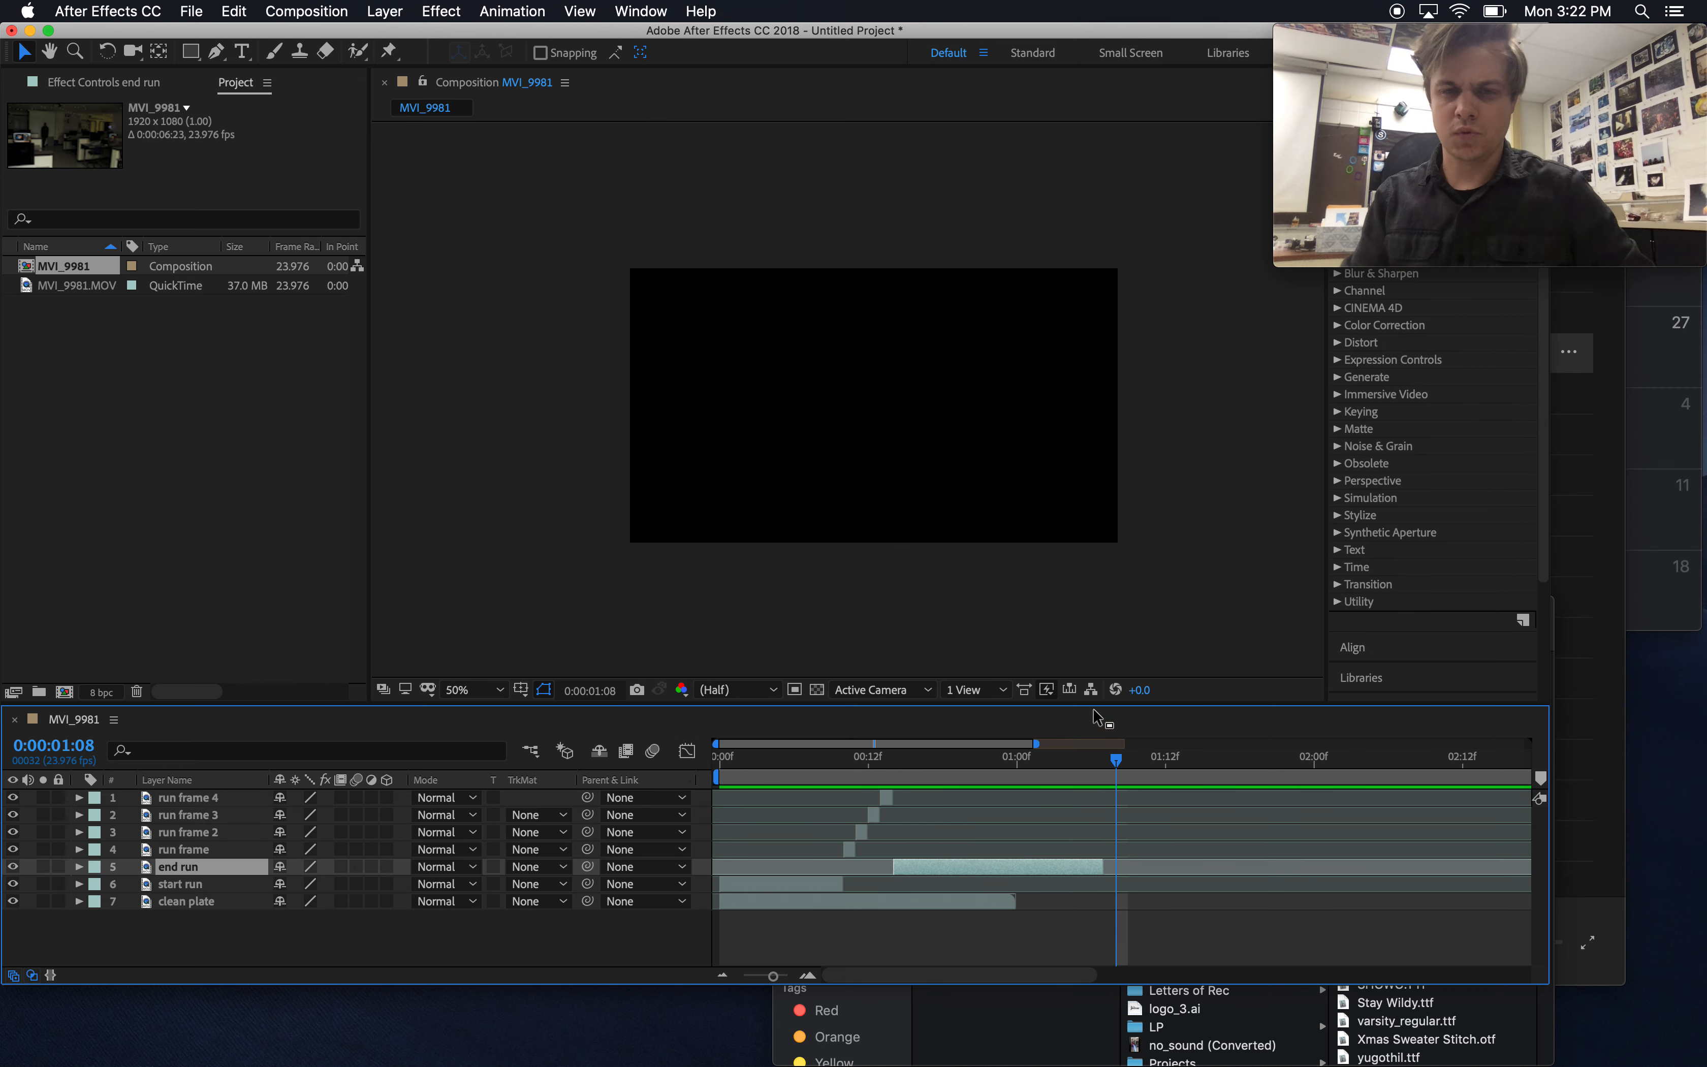
# Shorten the work area to finish where the end run layer ends, and preview it from the start
pyautogui.moveTo(1037, 743); pyautogui.dragTo(1650, 783)
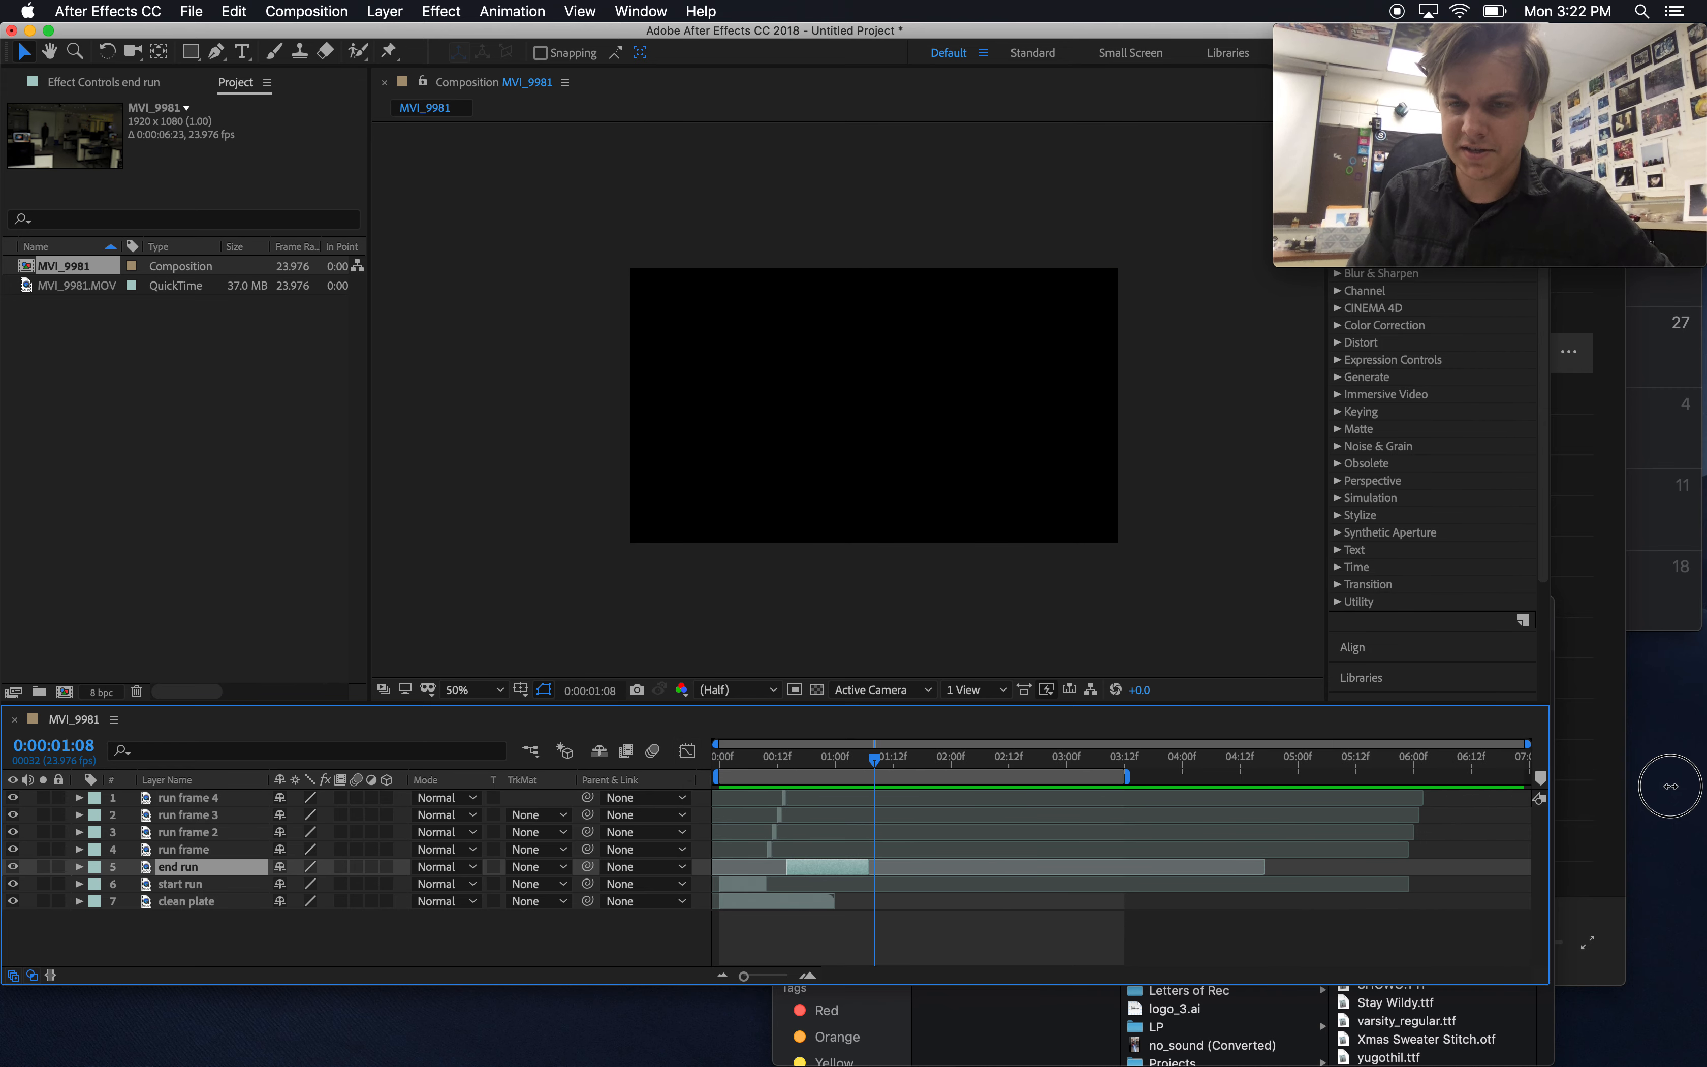
pyautogui.moveTo(1134, 778); pyautogui.dragTo(877, 791)
pyautogui.moveTo(1527, 758); pyautogui.dragTo(1094, 764)
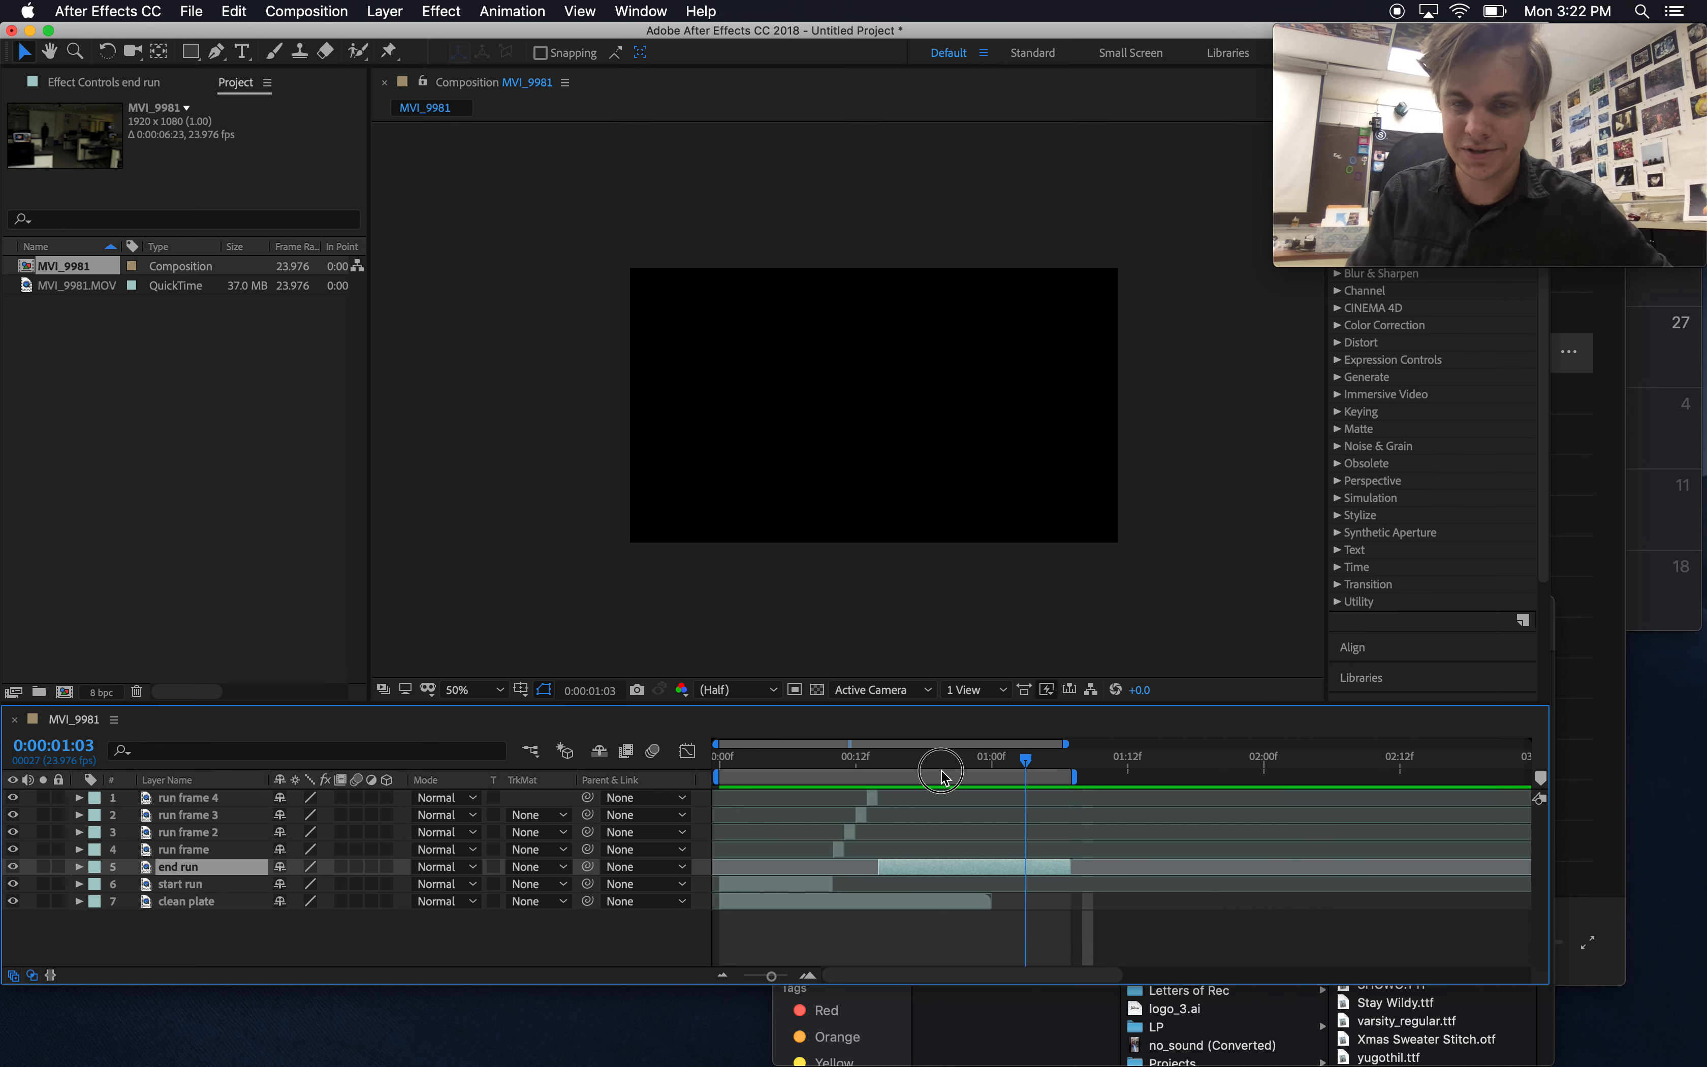
pyautogui.press('space')
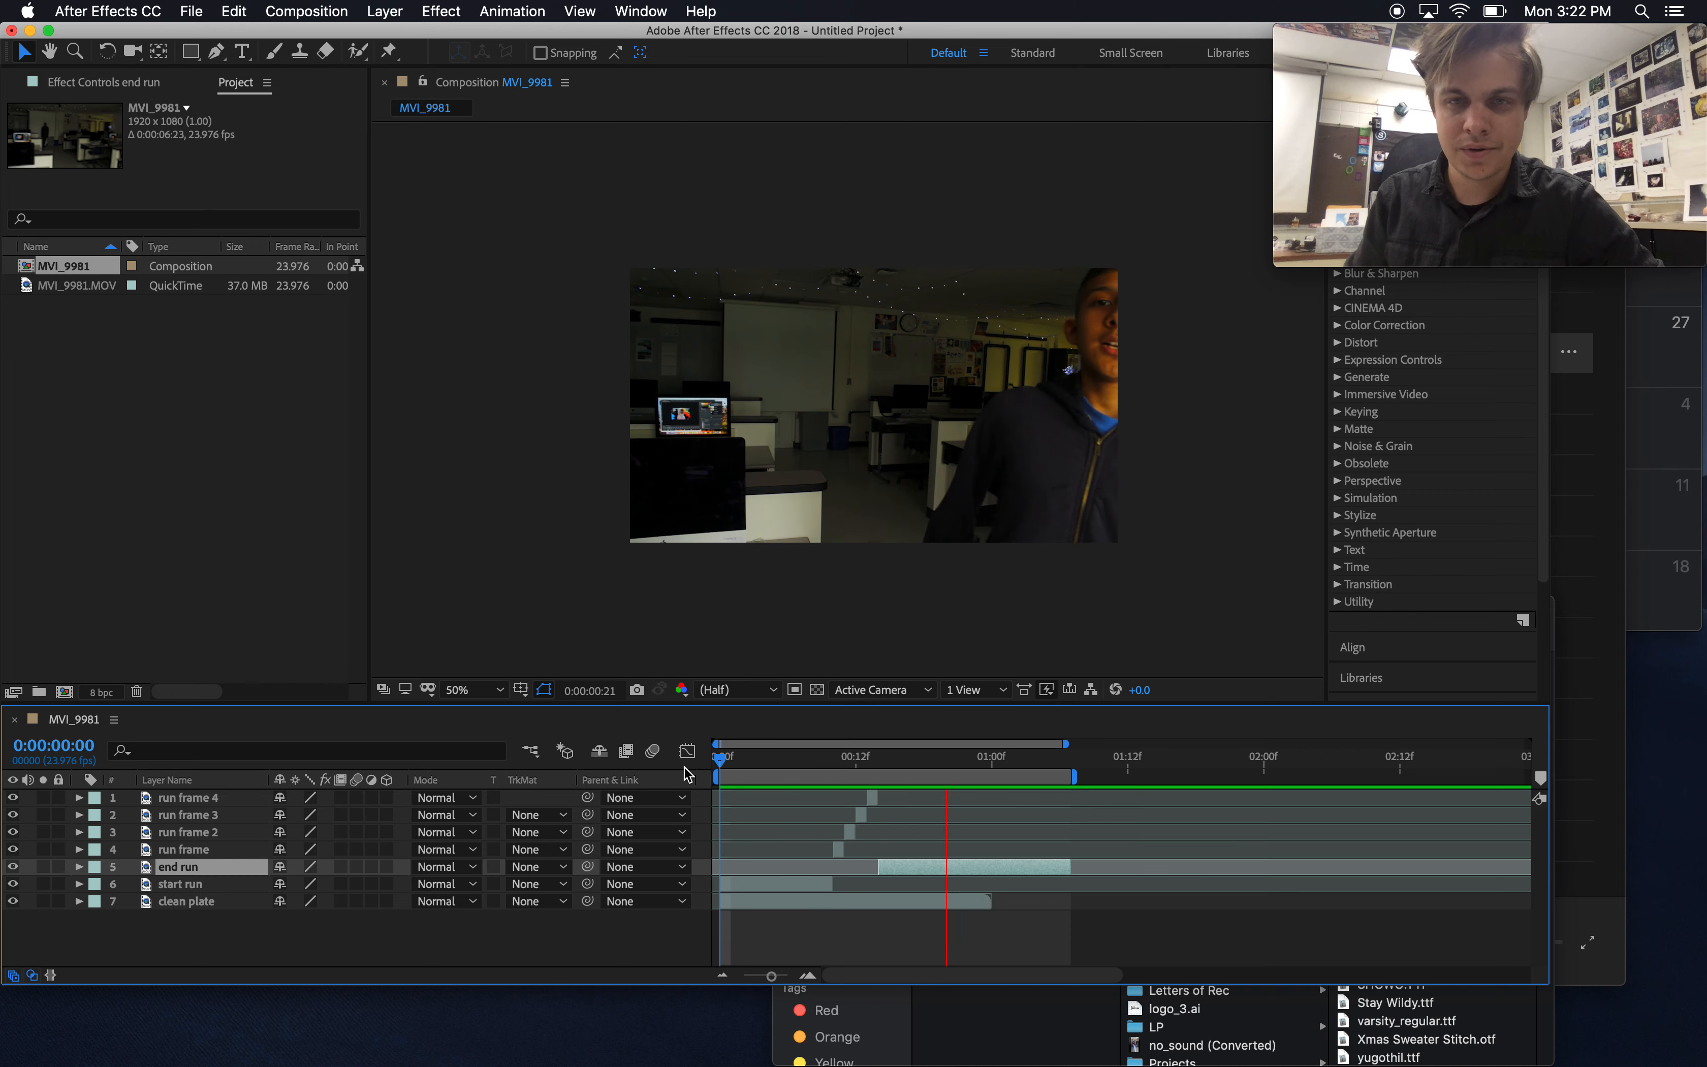
pyautogui.press('space')
# Find the Directional Blur effect by searching "direction" and apply it to the run frame layer
pyautogui.moveTo(1344, 41); pyautogui.dragTo(337, 22)
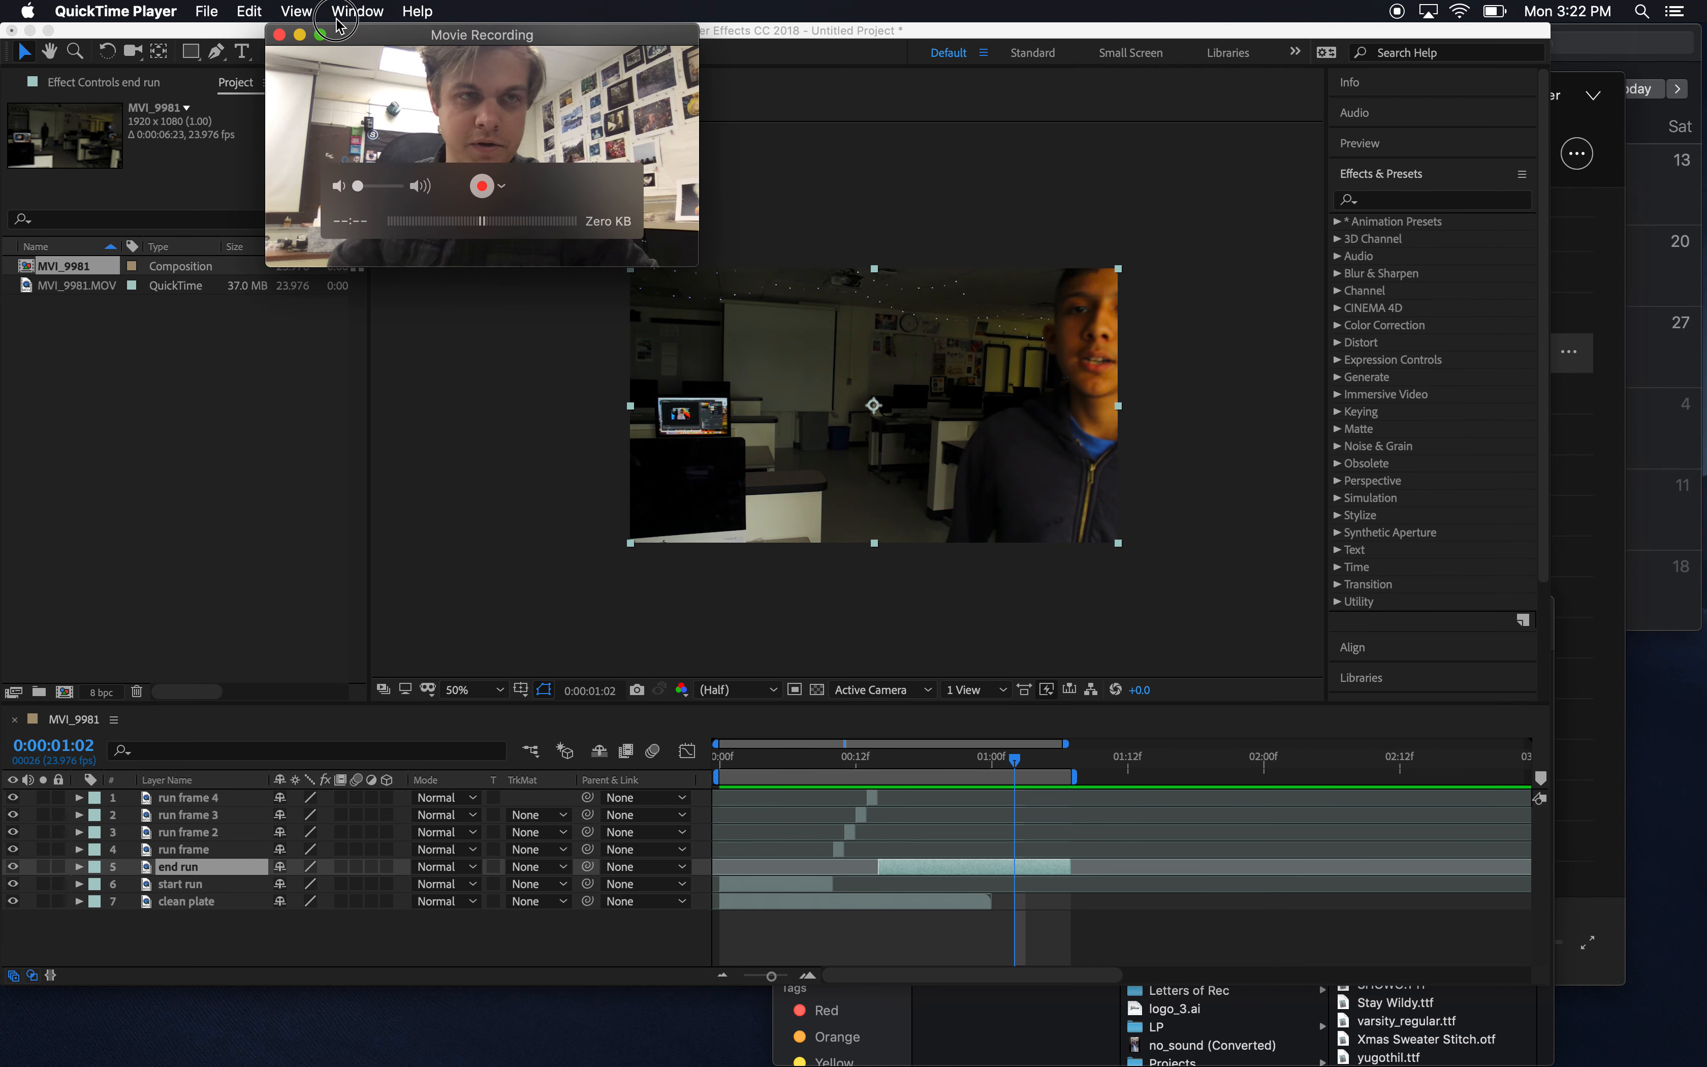
pyautogui.click(1395, 201)
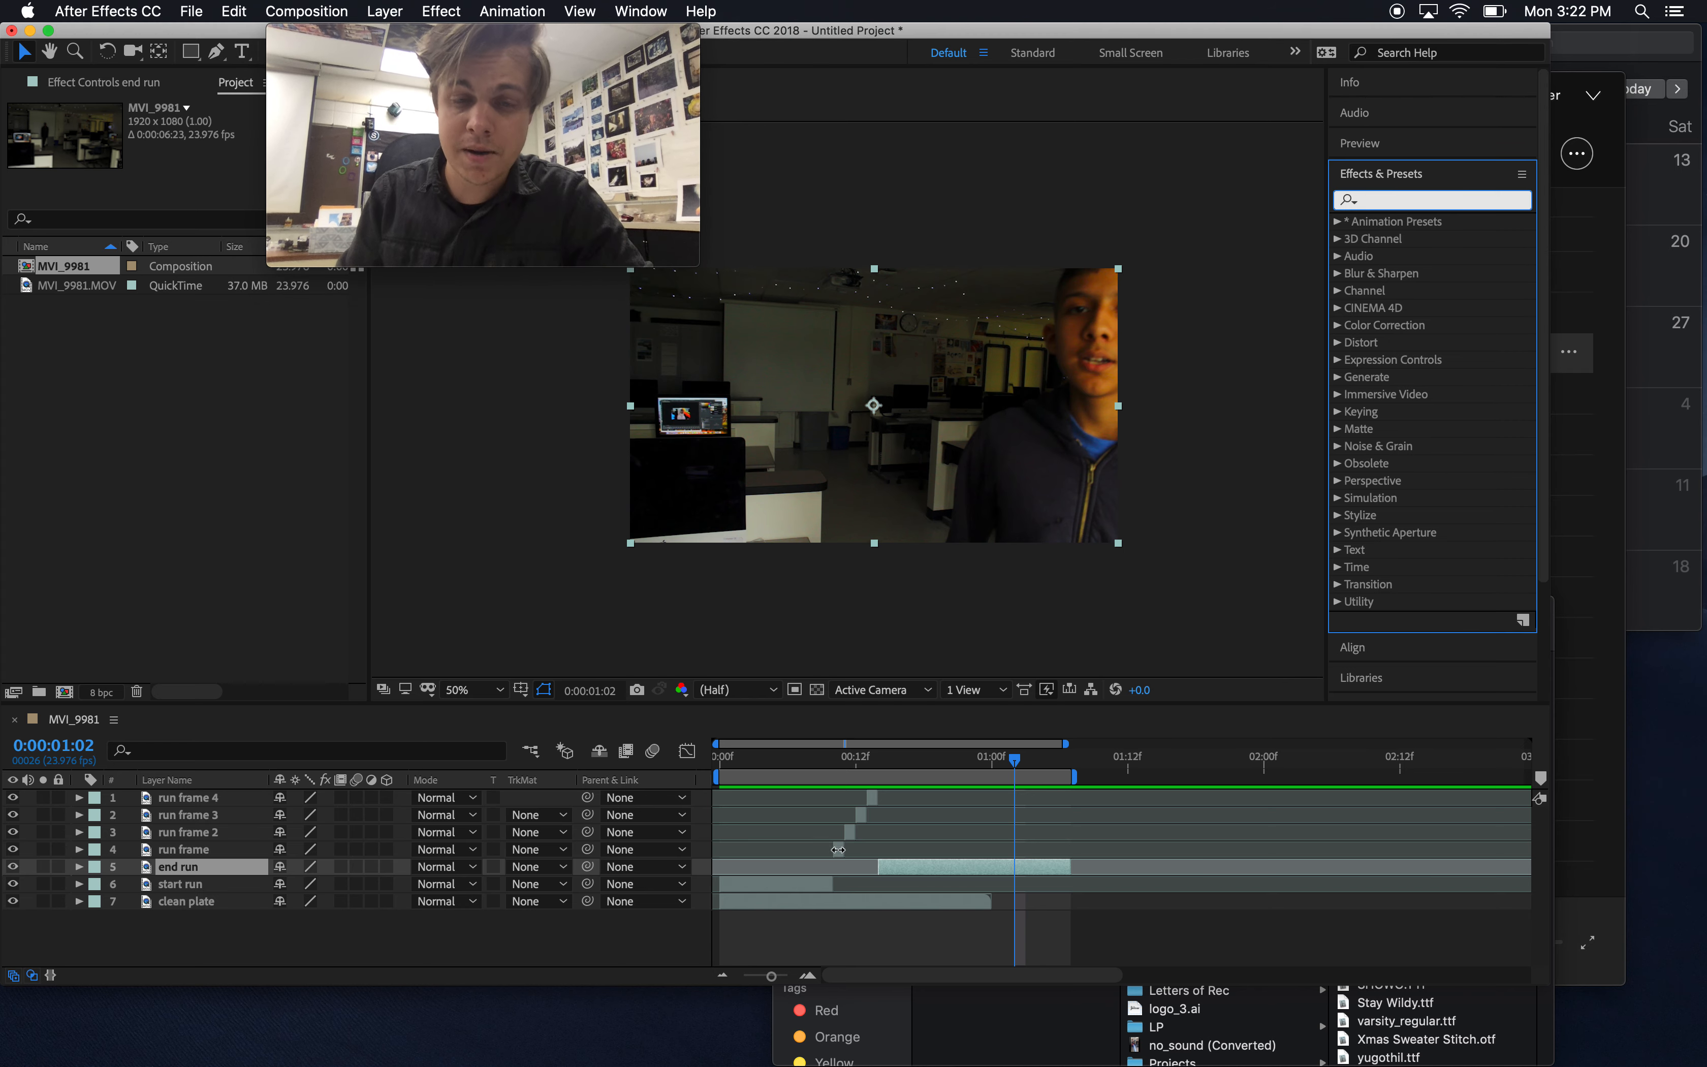
pyautogui.write('direct')
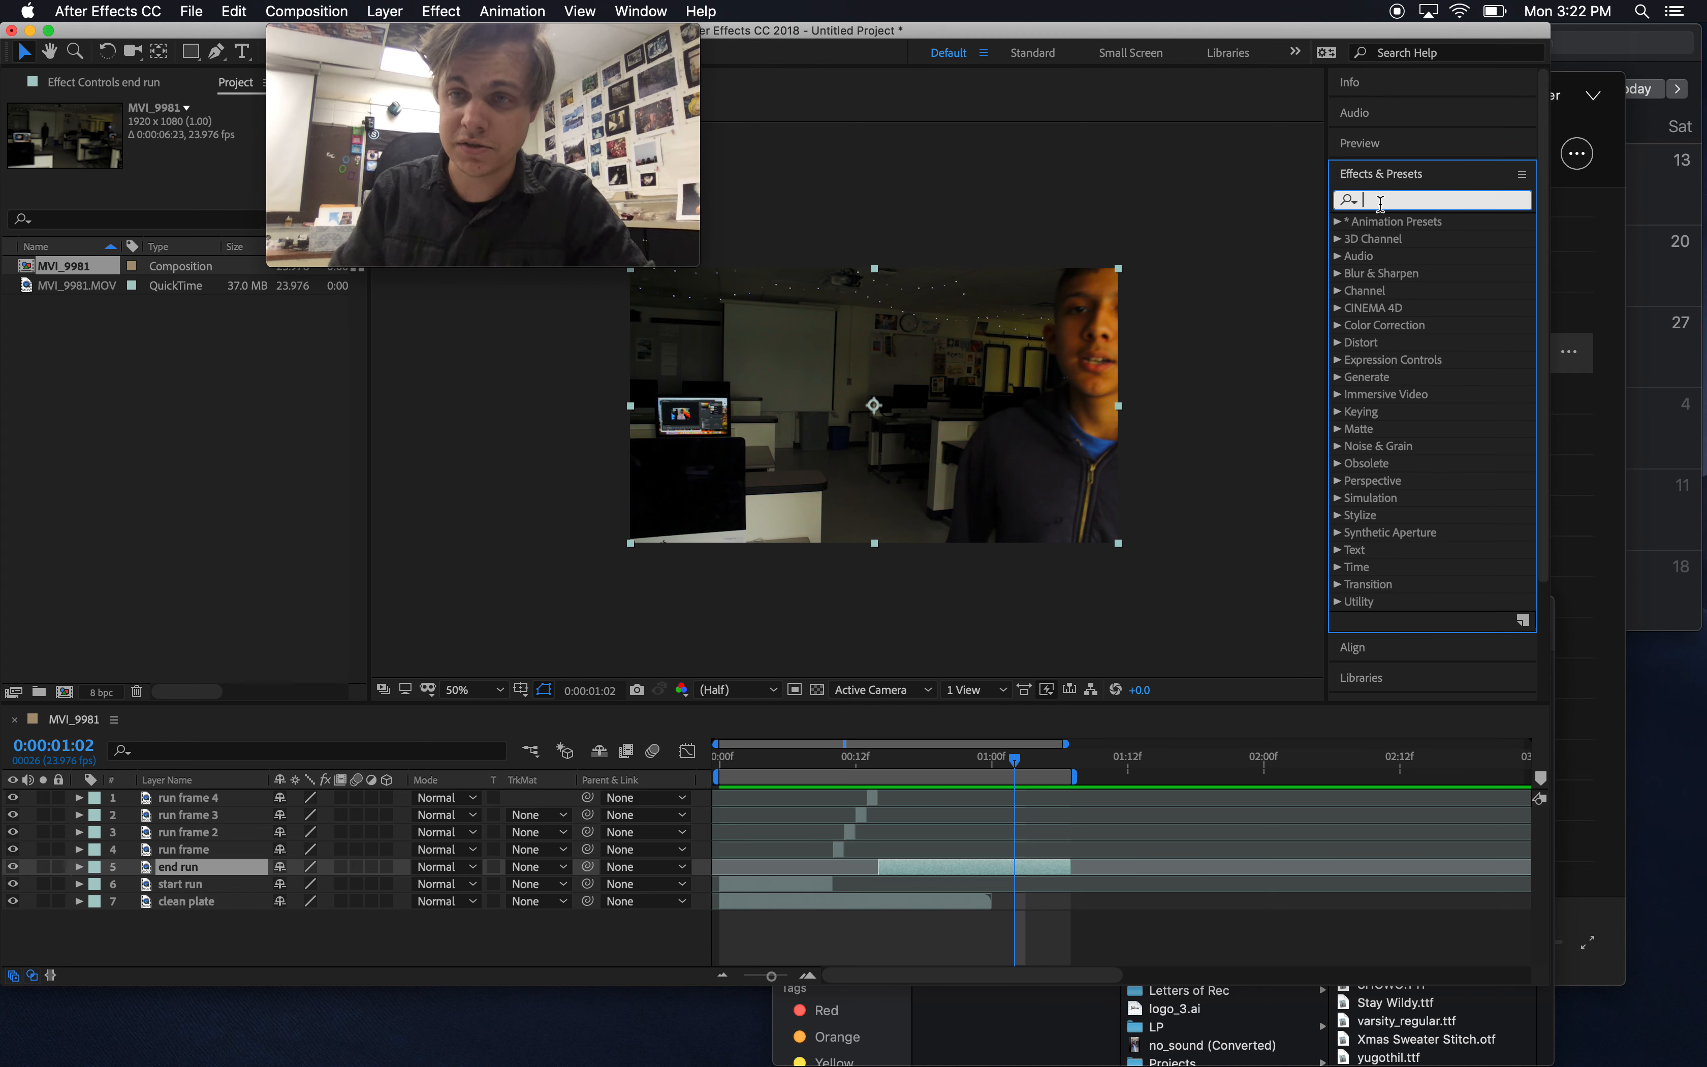
pyautogui.write('ion')
pyautogui.moveTo(1439, 239); pyautogui.dragTo(839, 850)
pyautogui.moveTo(566, 35); pyautogui.dragTo(327, 316)
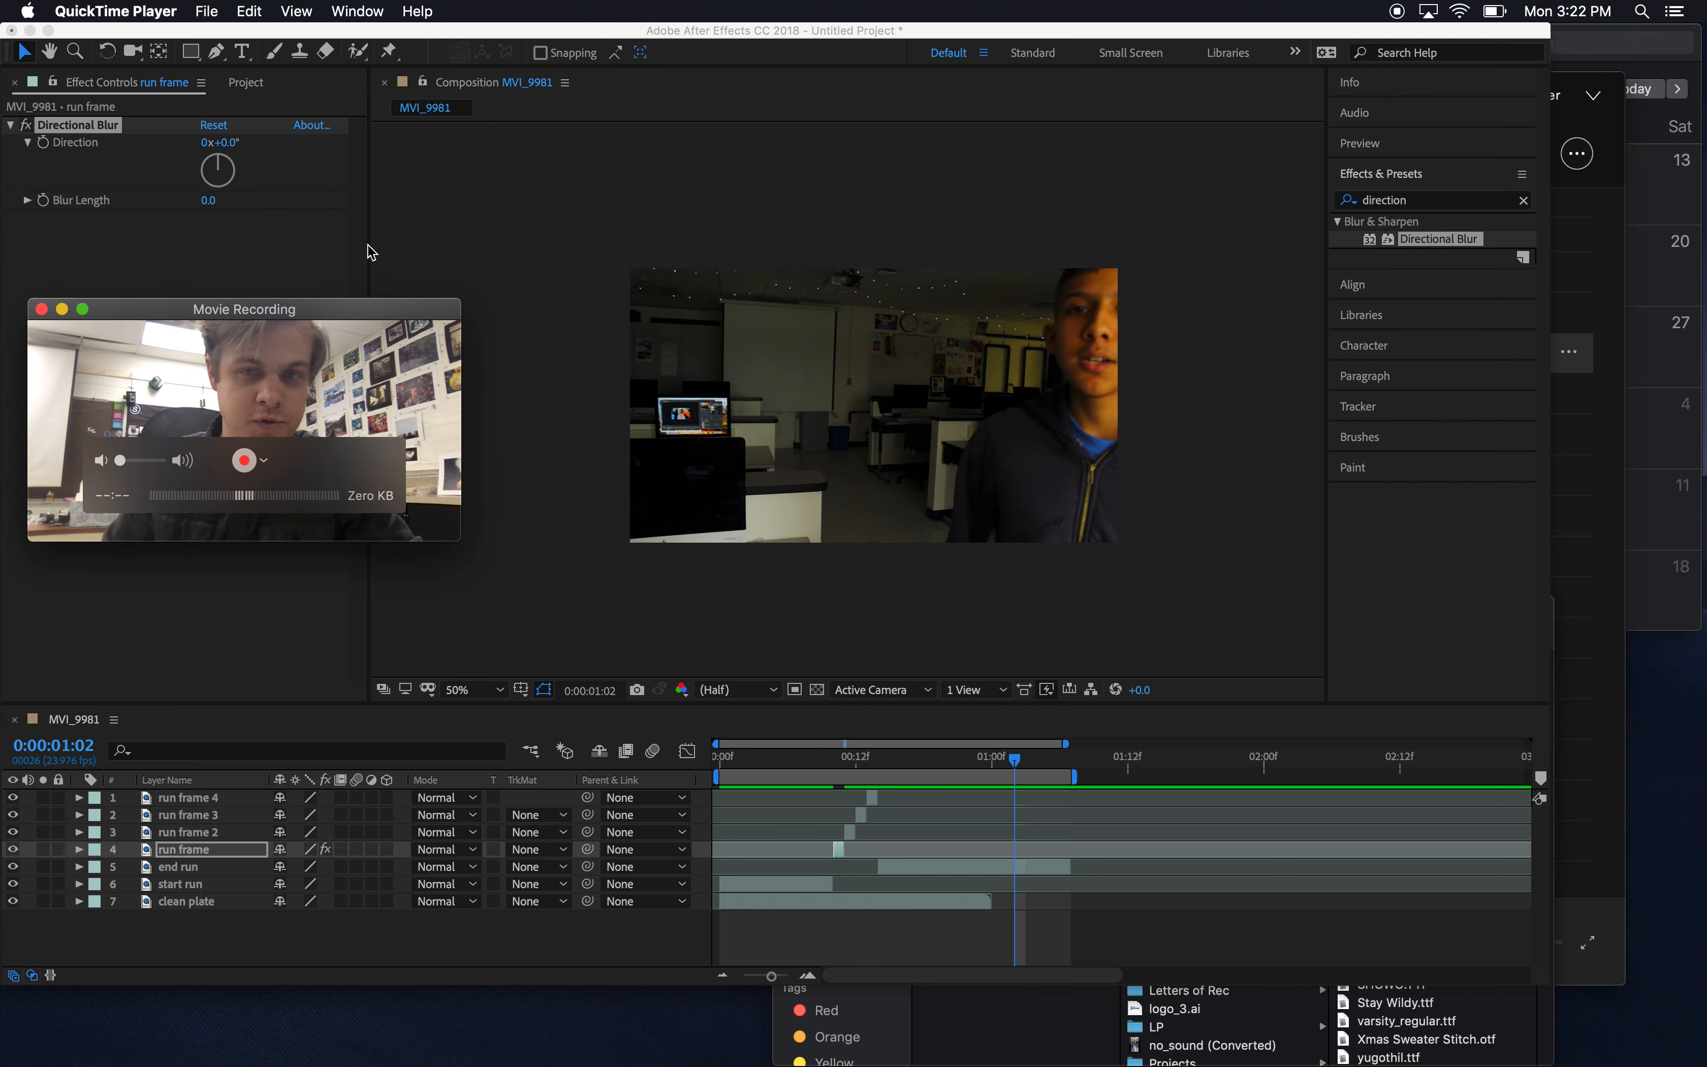
# At 0:00:00:10, set the run frame layer's Directional Blur to a Direction of -61° and a Blur Length of 97.8
pyautogui.click(830, 773)
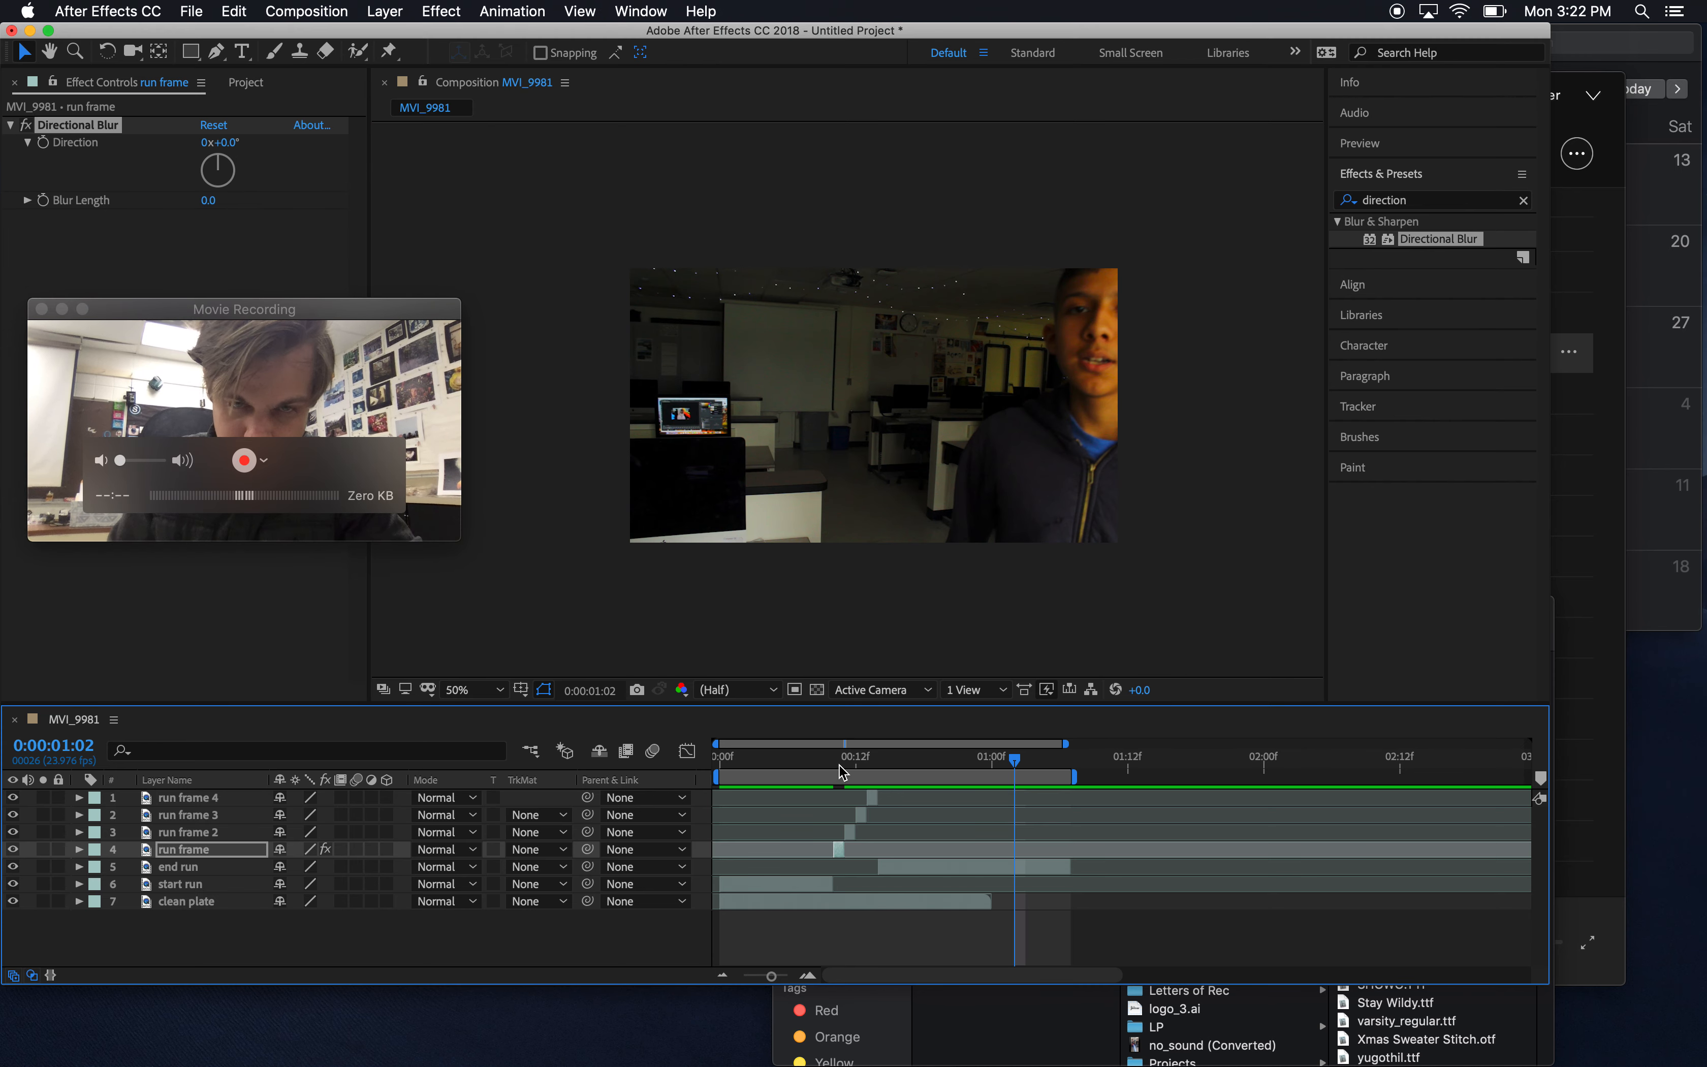
pyautogui.click(839, 768)
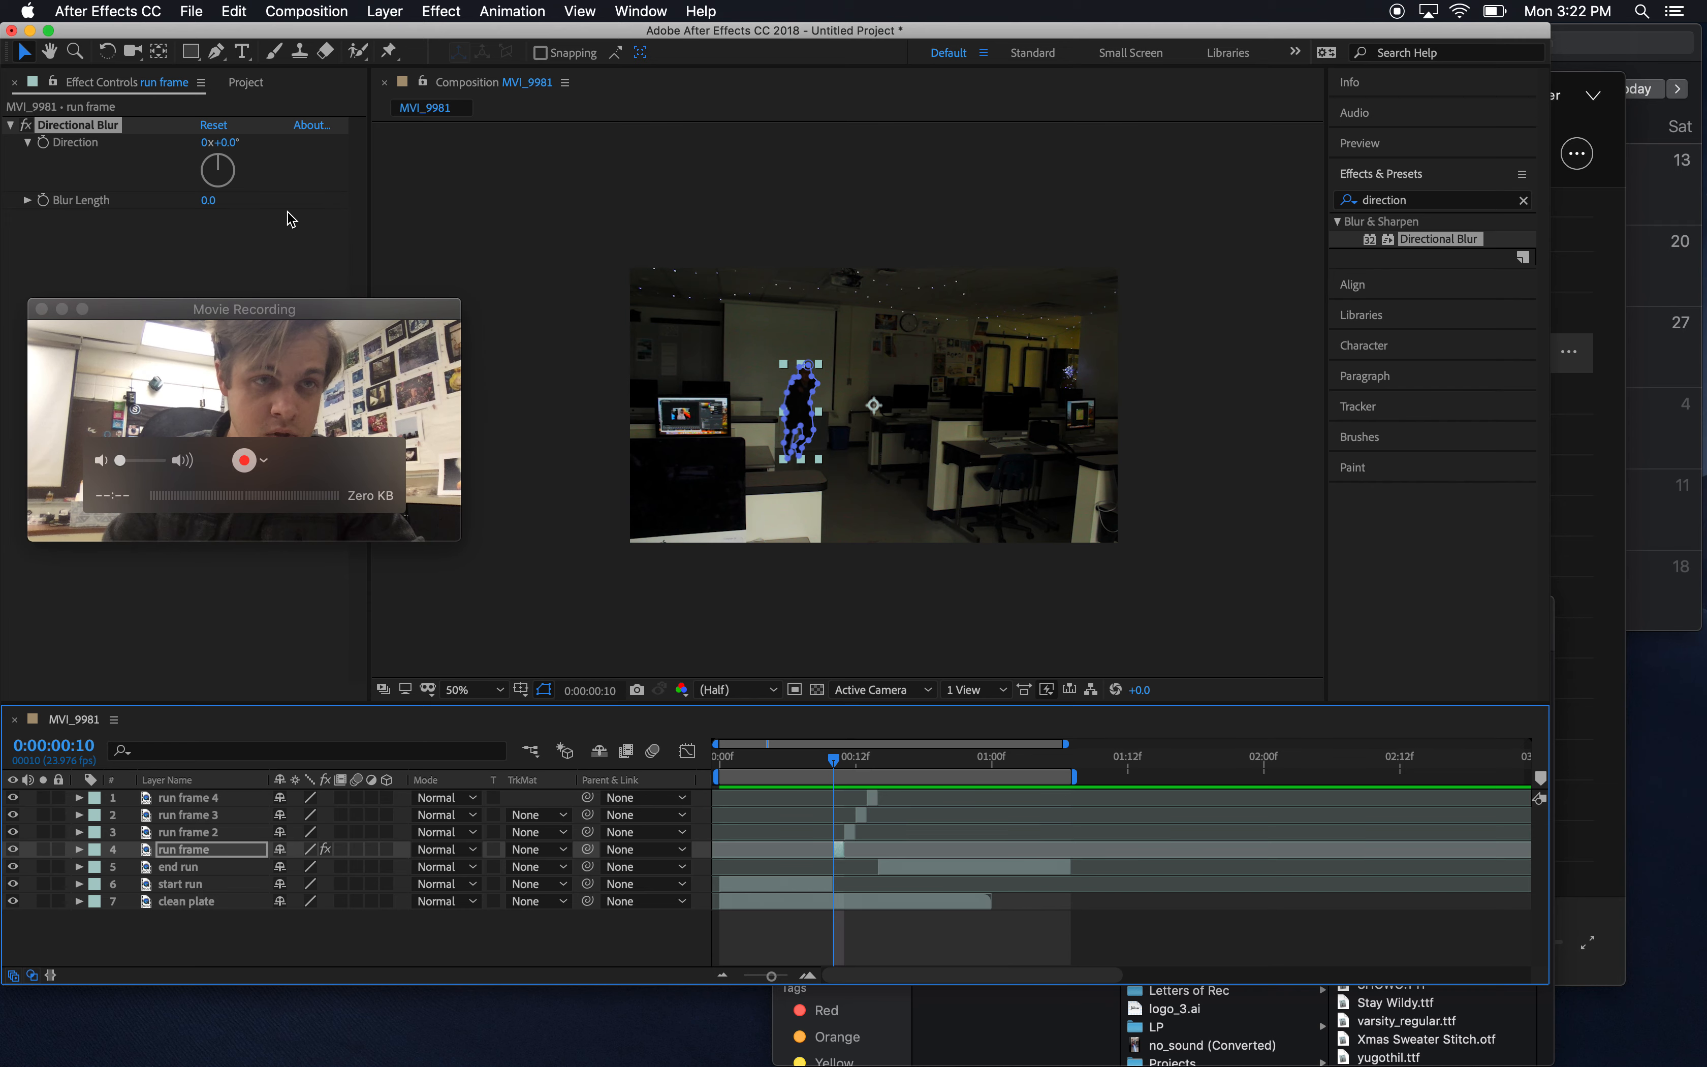
pyautogui.moveTo(221, 167); pyautogui.dragTo(210, 163)
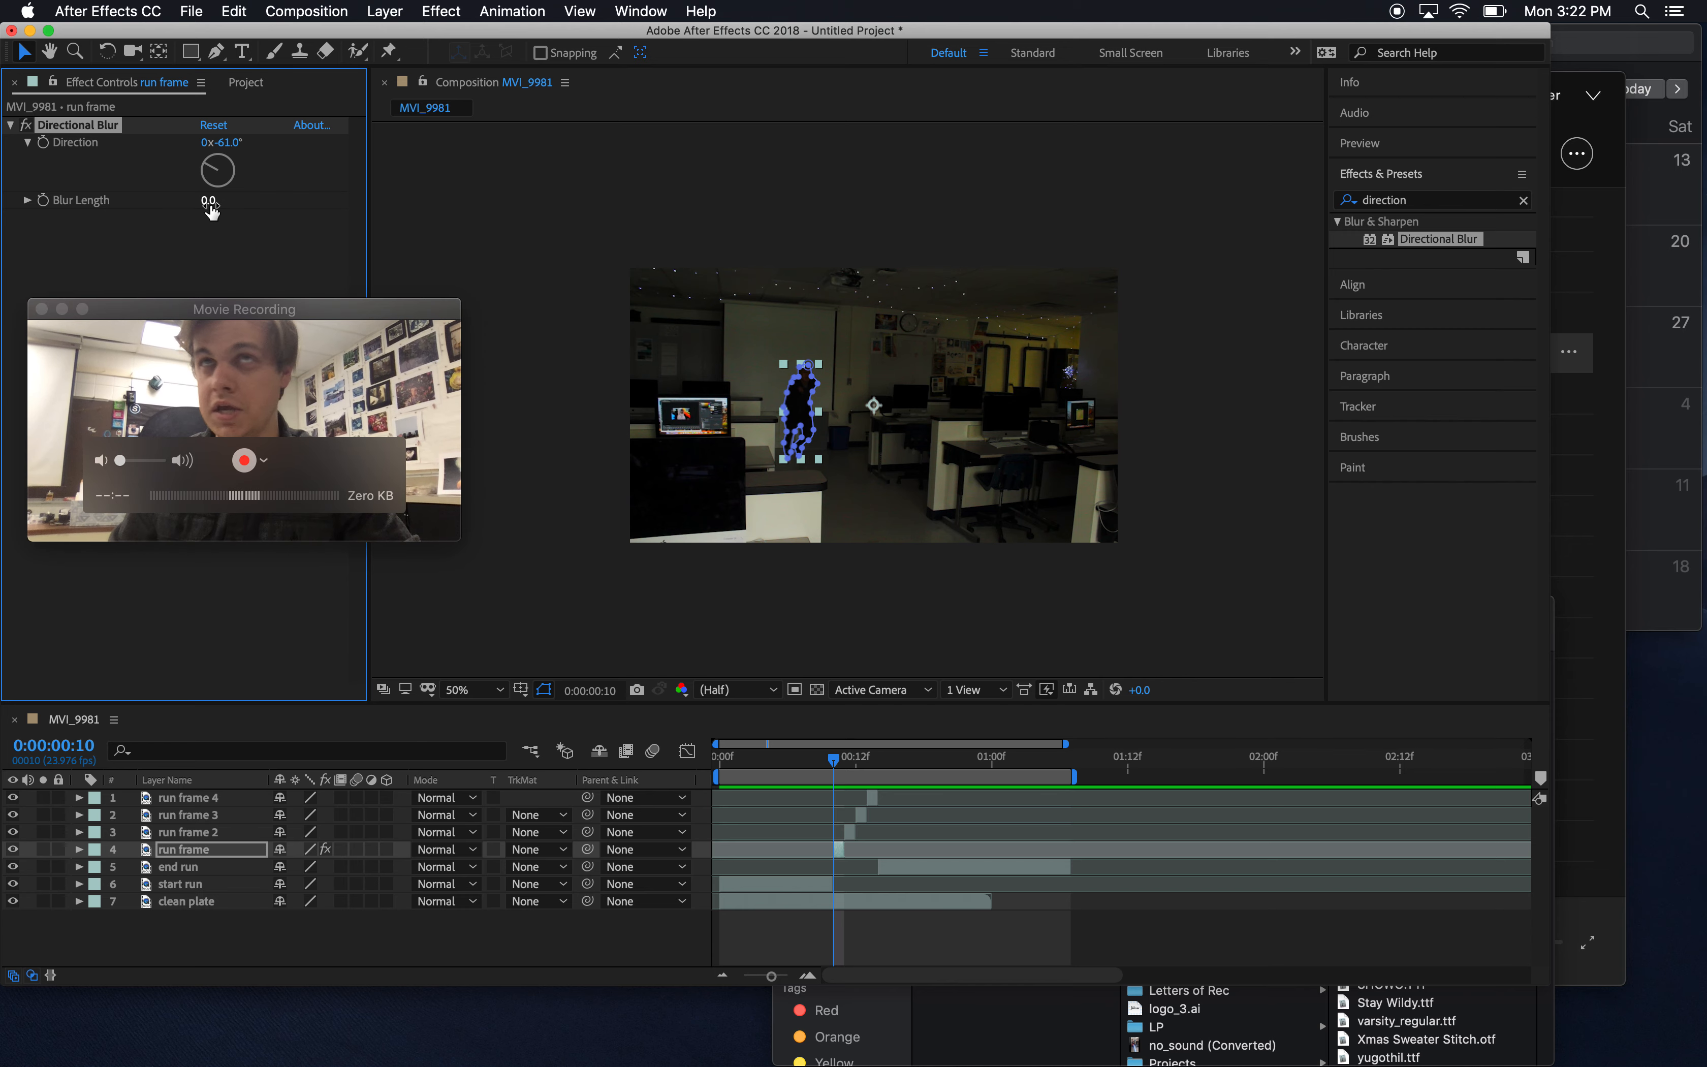
pyautogui.moveTo(236, 203); pyautogui.dragTo(532, 192)
pyautogui.moveTo(207, 203); pyautogui.dragTo(610, 194)
pyautogui.moveTo(240, 199); pyautogui.dragTo(381, 197)
pyautogui.moveTo(228, 210); pyautogui.dragTo(252, 203)
pyautogui.click(482, 697)
pyautogui.click(497, 725)
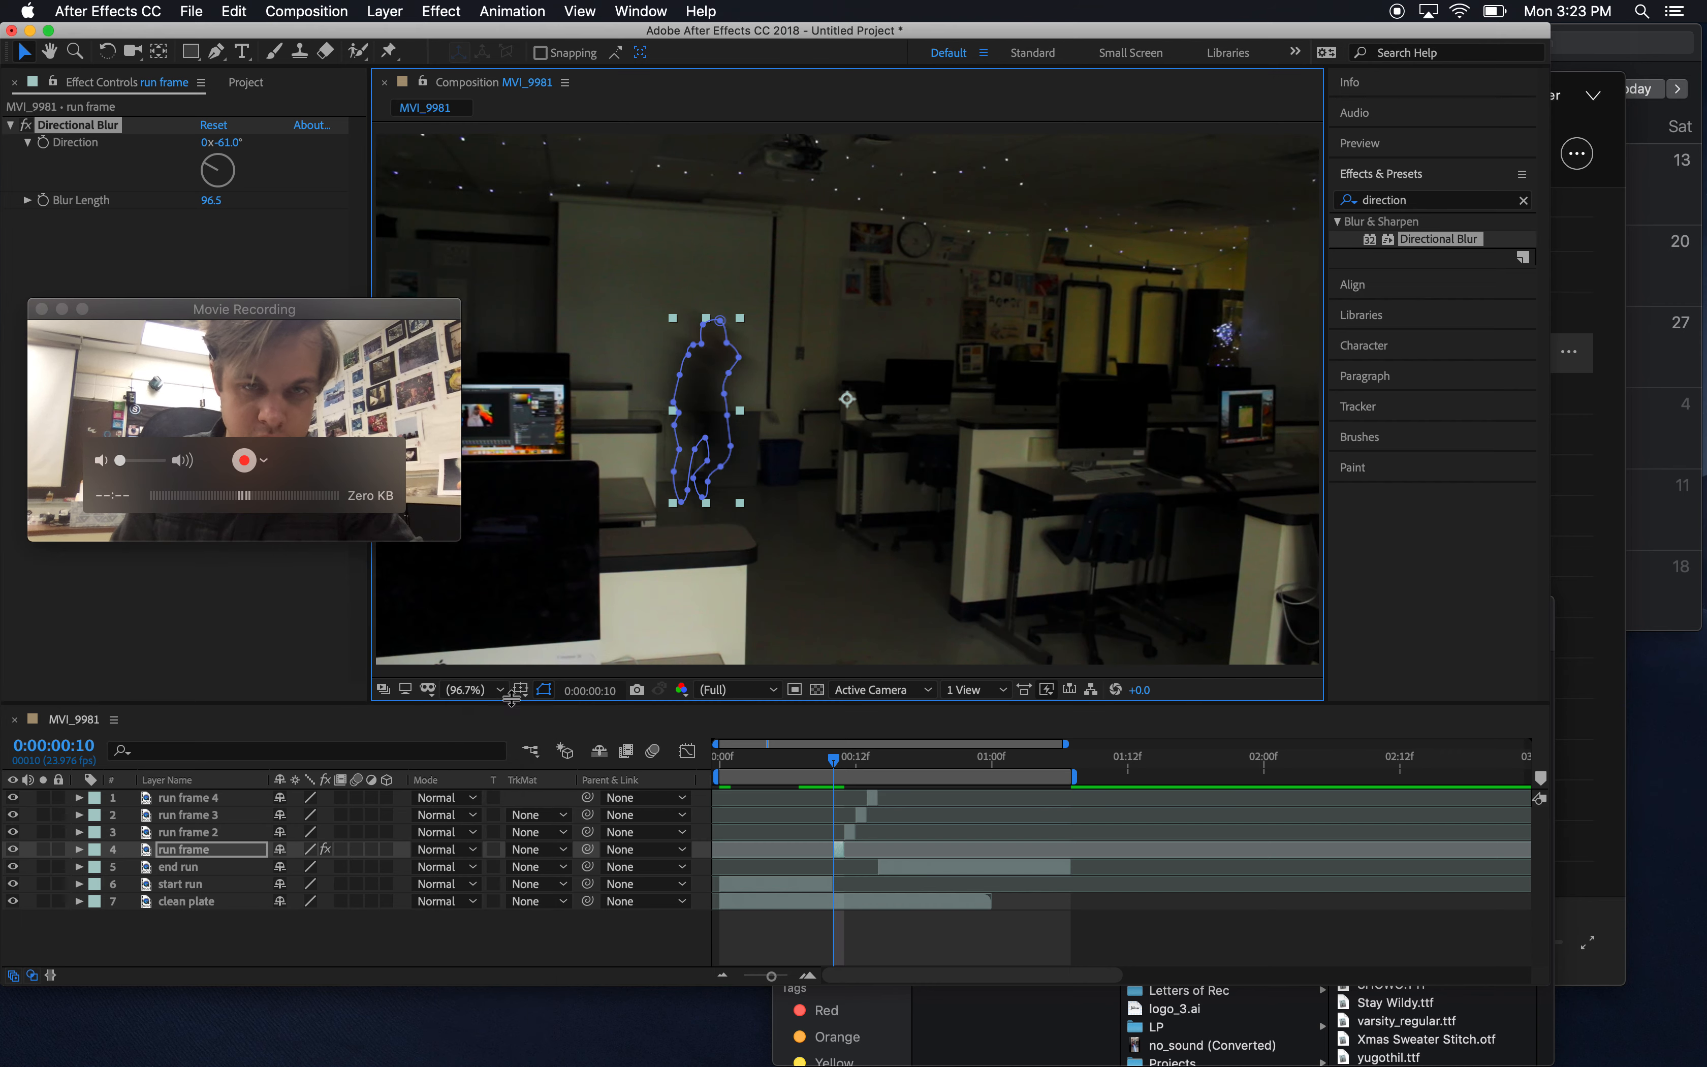
pyautogui.moveTo(219, 207); pyautogui.dragTo(224, 206)
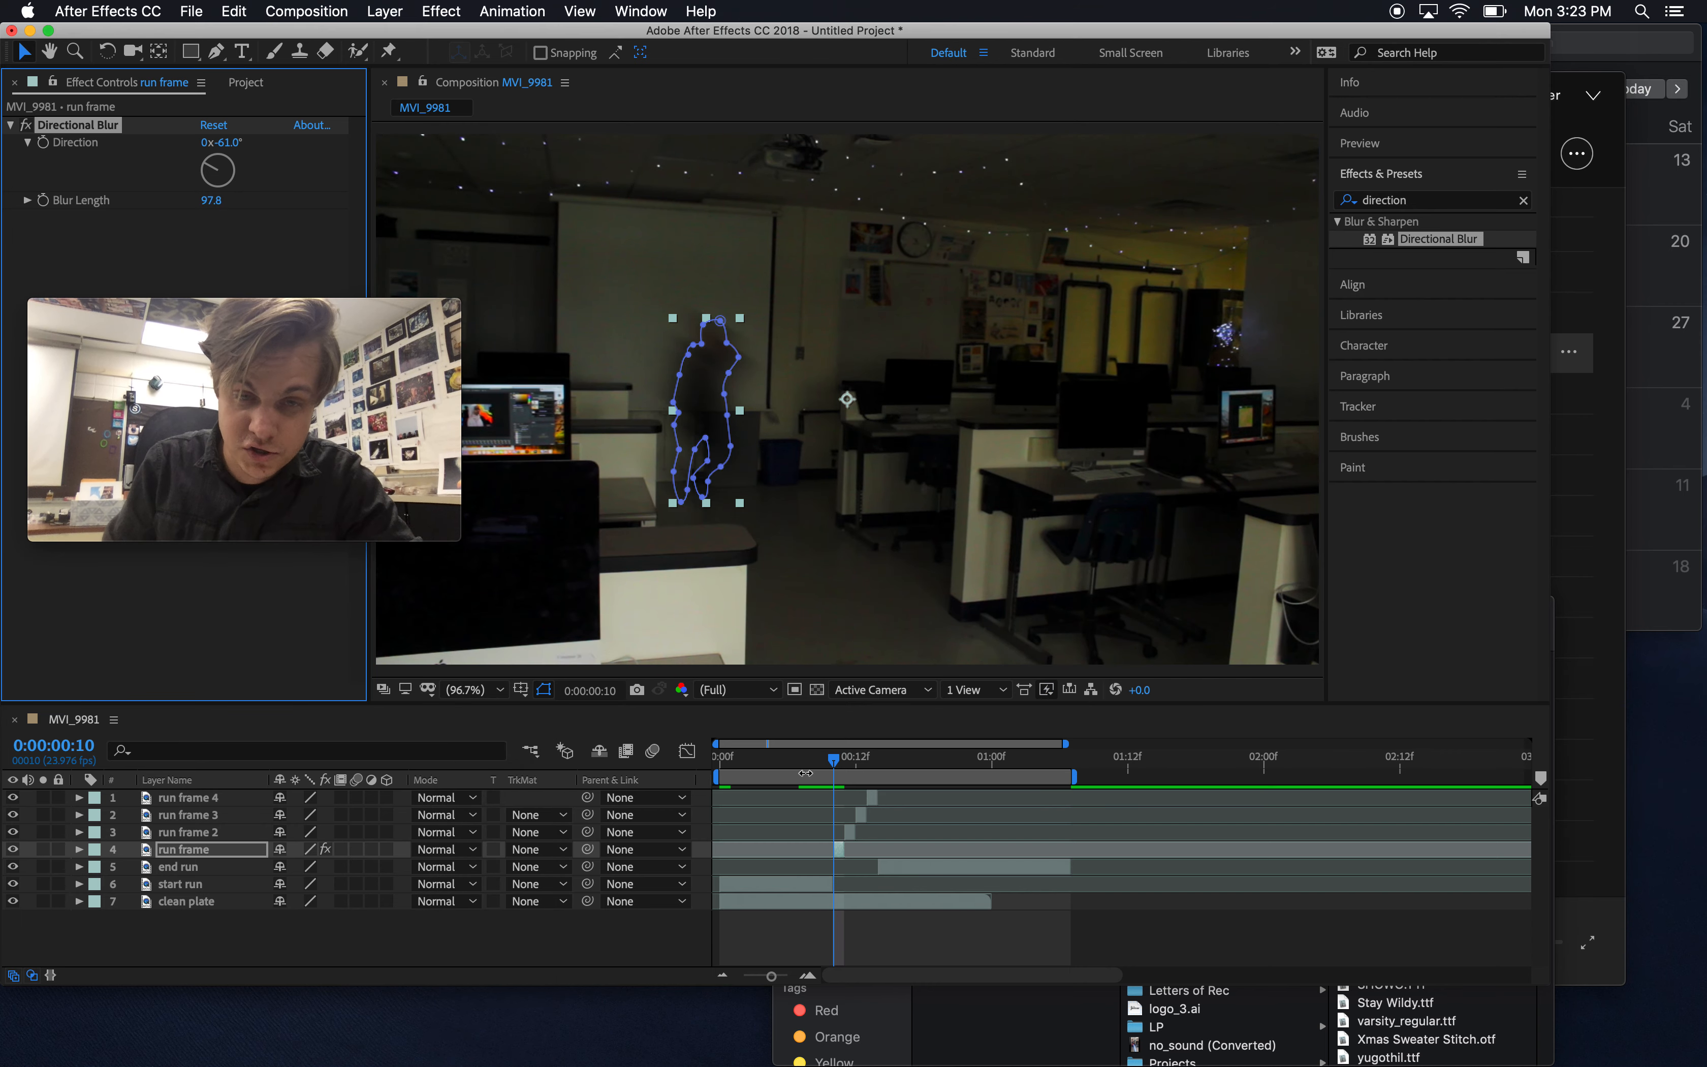
# At 0:00:00:11, apply Directional Blur to the run frame 2 layer with a Direction of -61° and a Blur Length of 110.2
pyautogui.moveTo(835, 760); pyautogui.dragTo(845, 760)
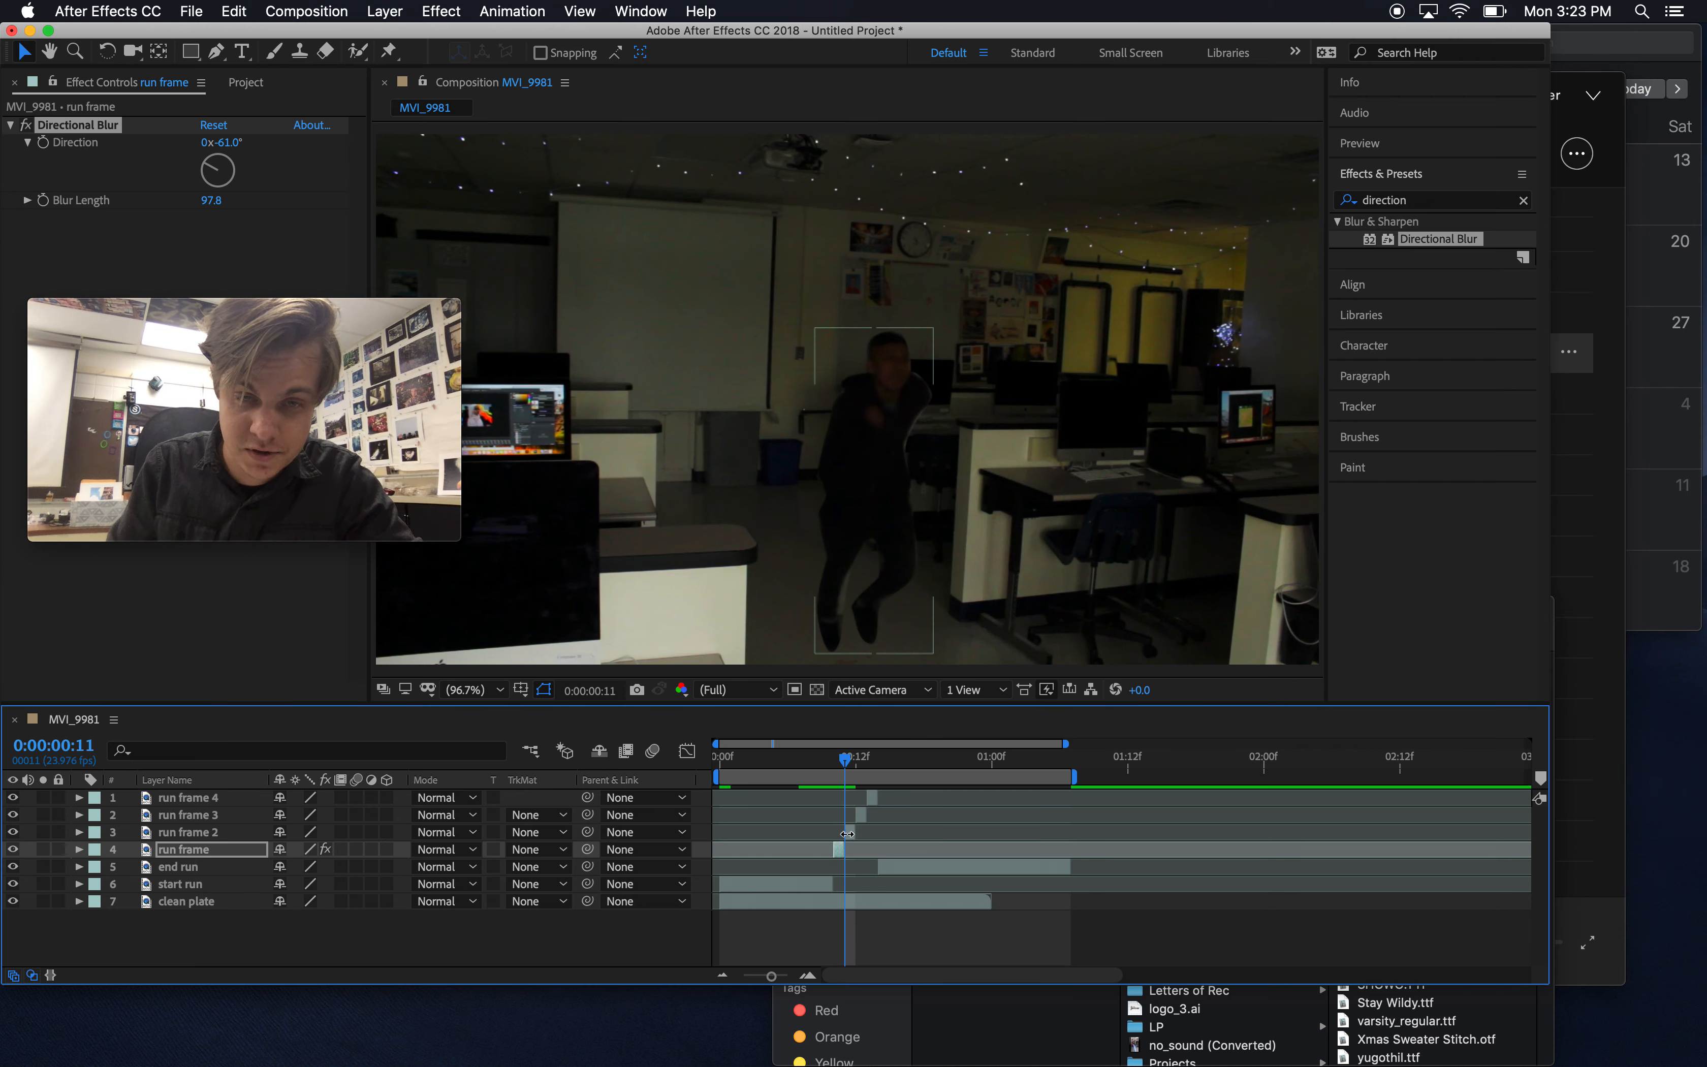
pyautogui.click(853, 832)
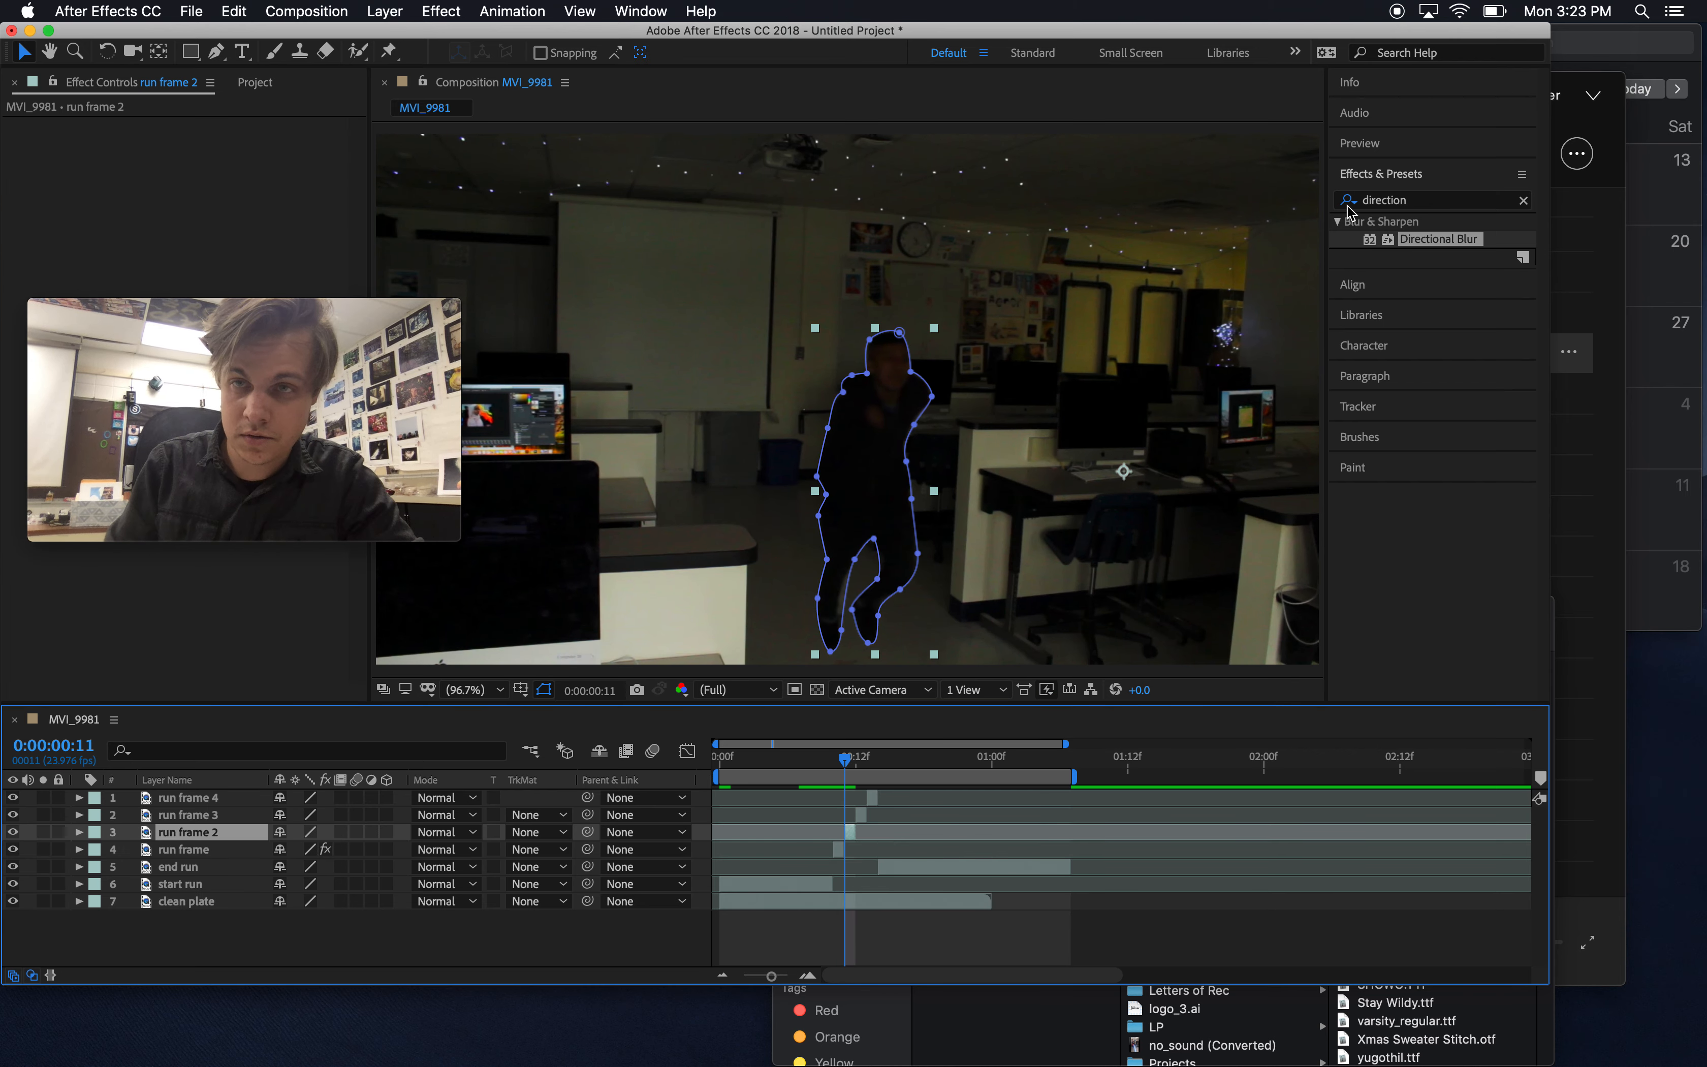
pyautogui.moveTo(1414, 240); pyautogui.dragTo(853, 832)
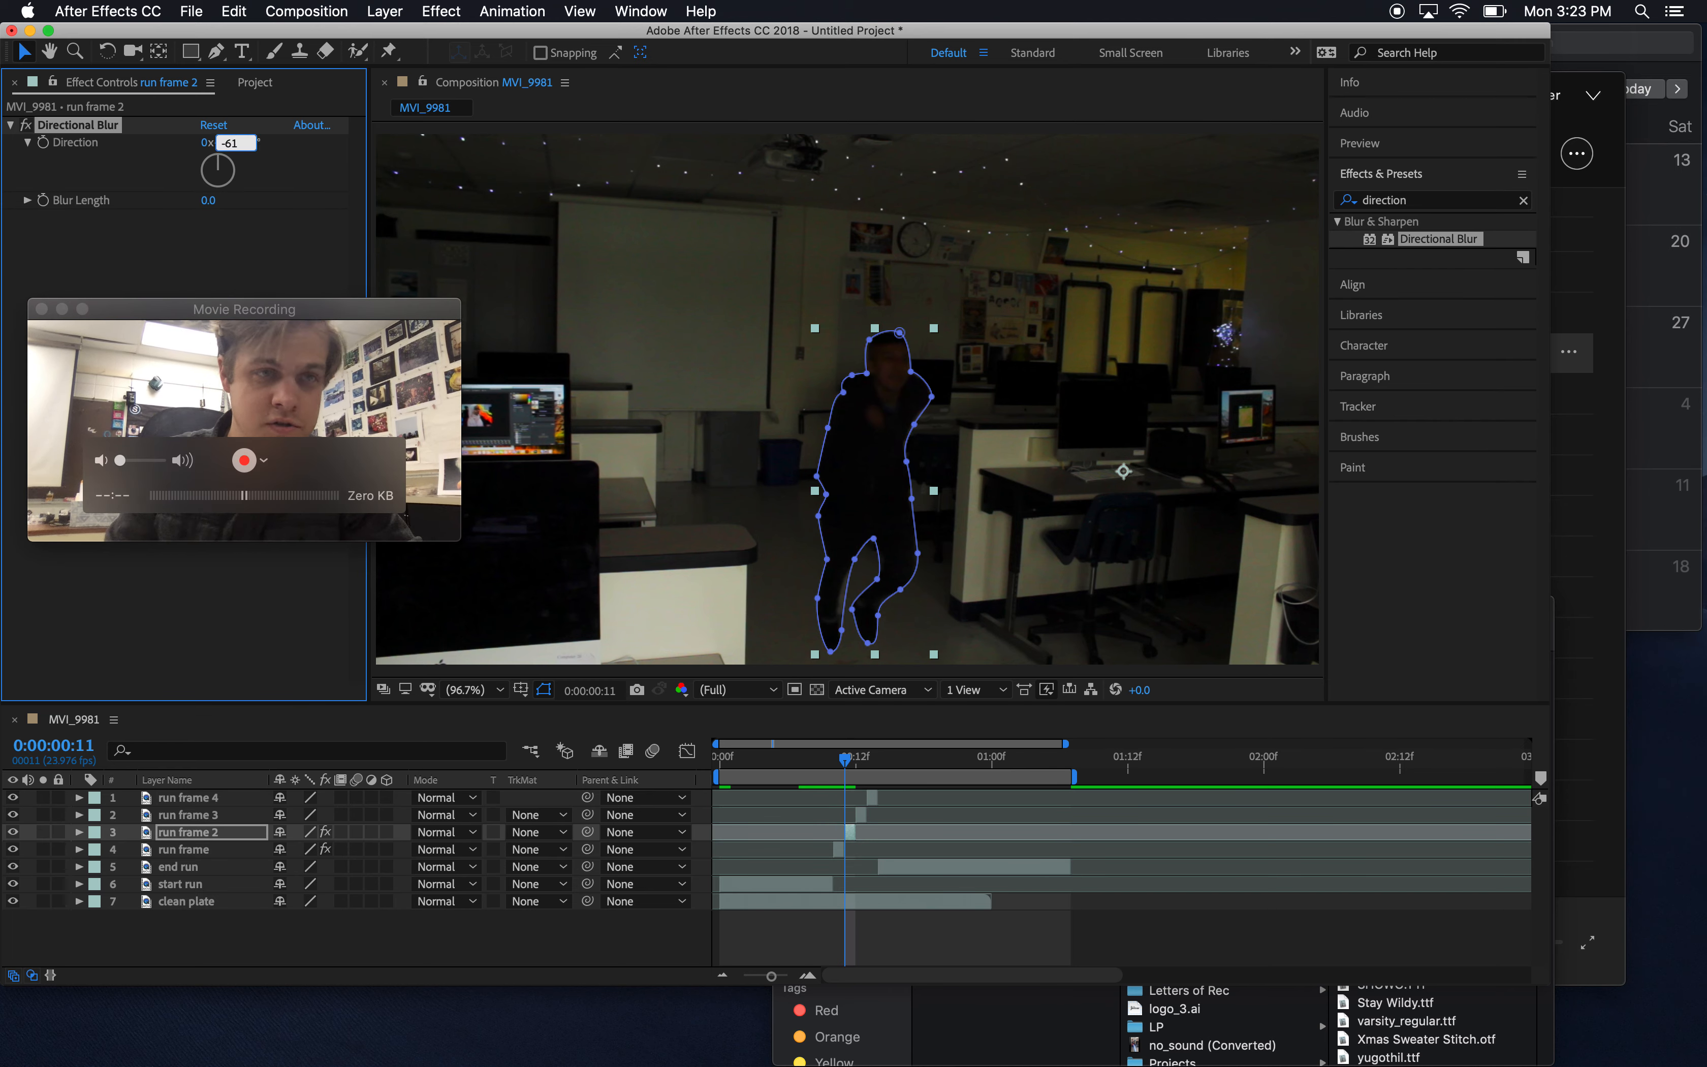
pyautogui.write('99.2')
pyautogui.press('Return')
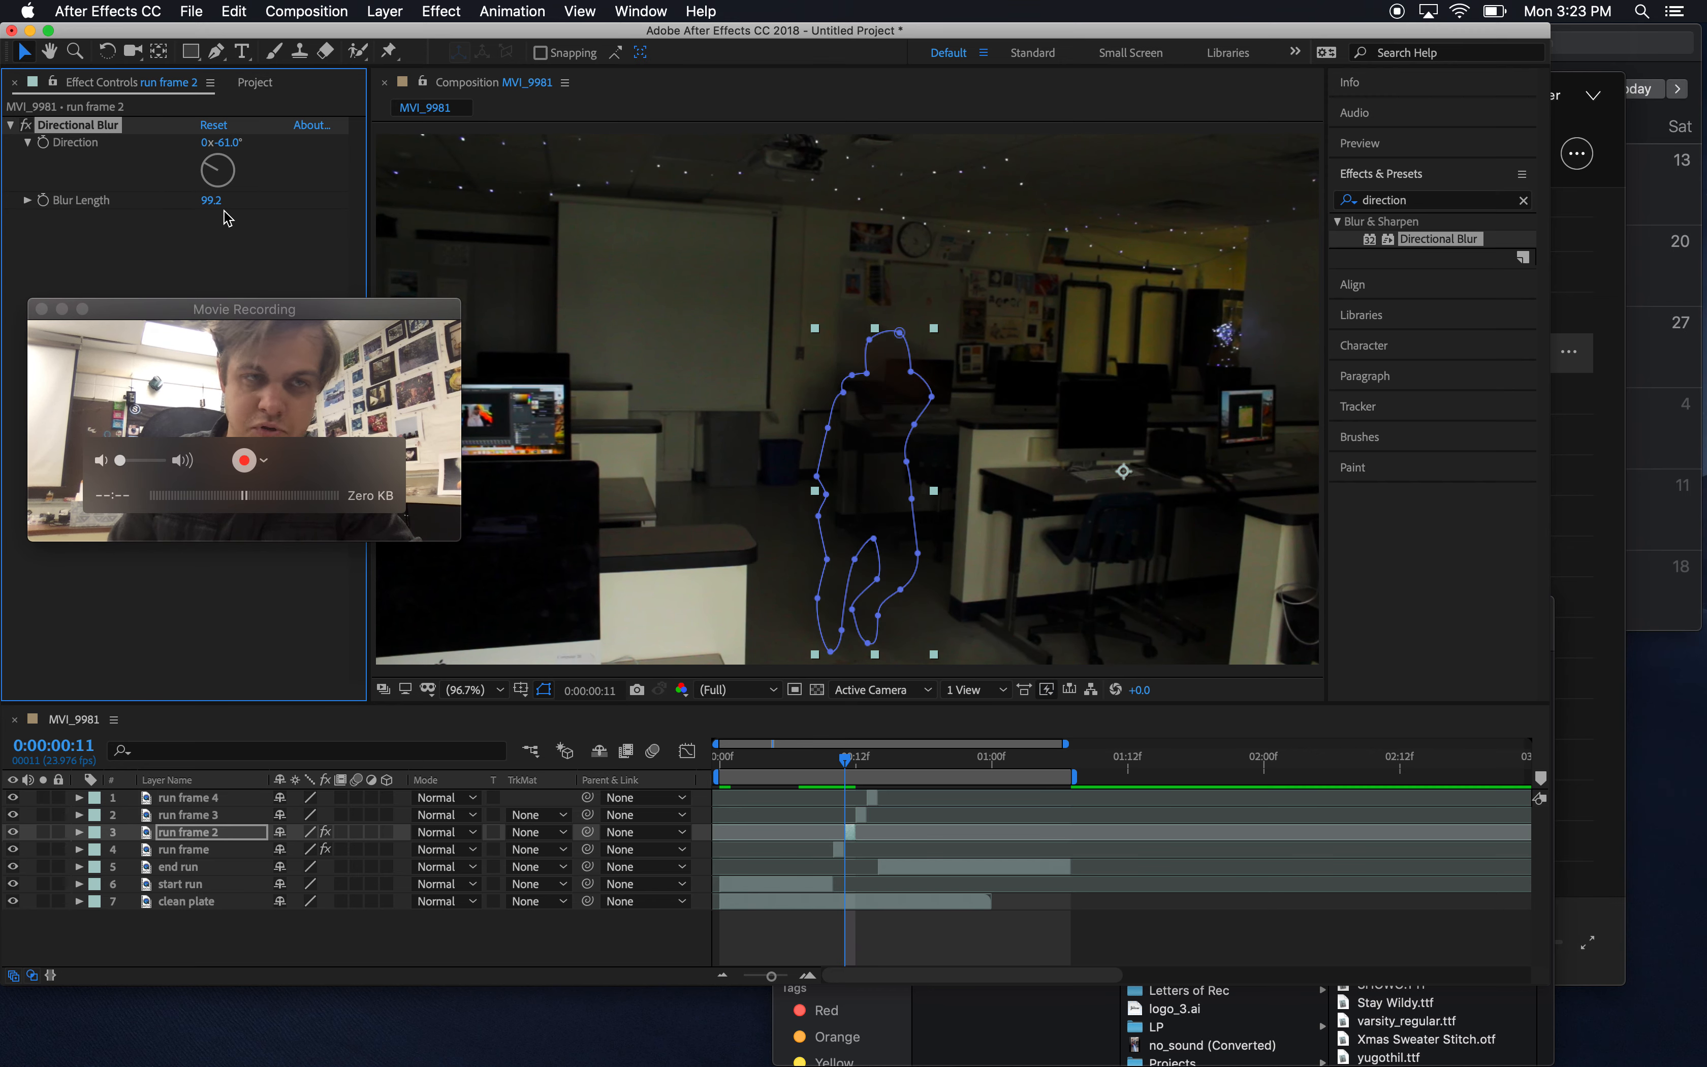
pyautogui.moveTo(259, 203); pyautogui.dragTo(330, 208)
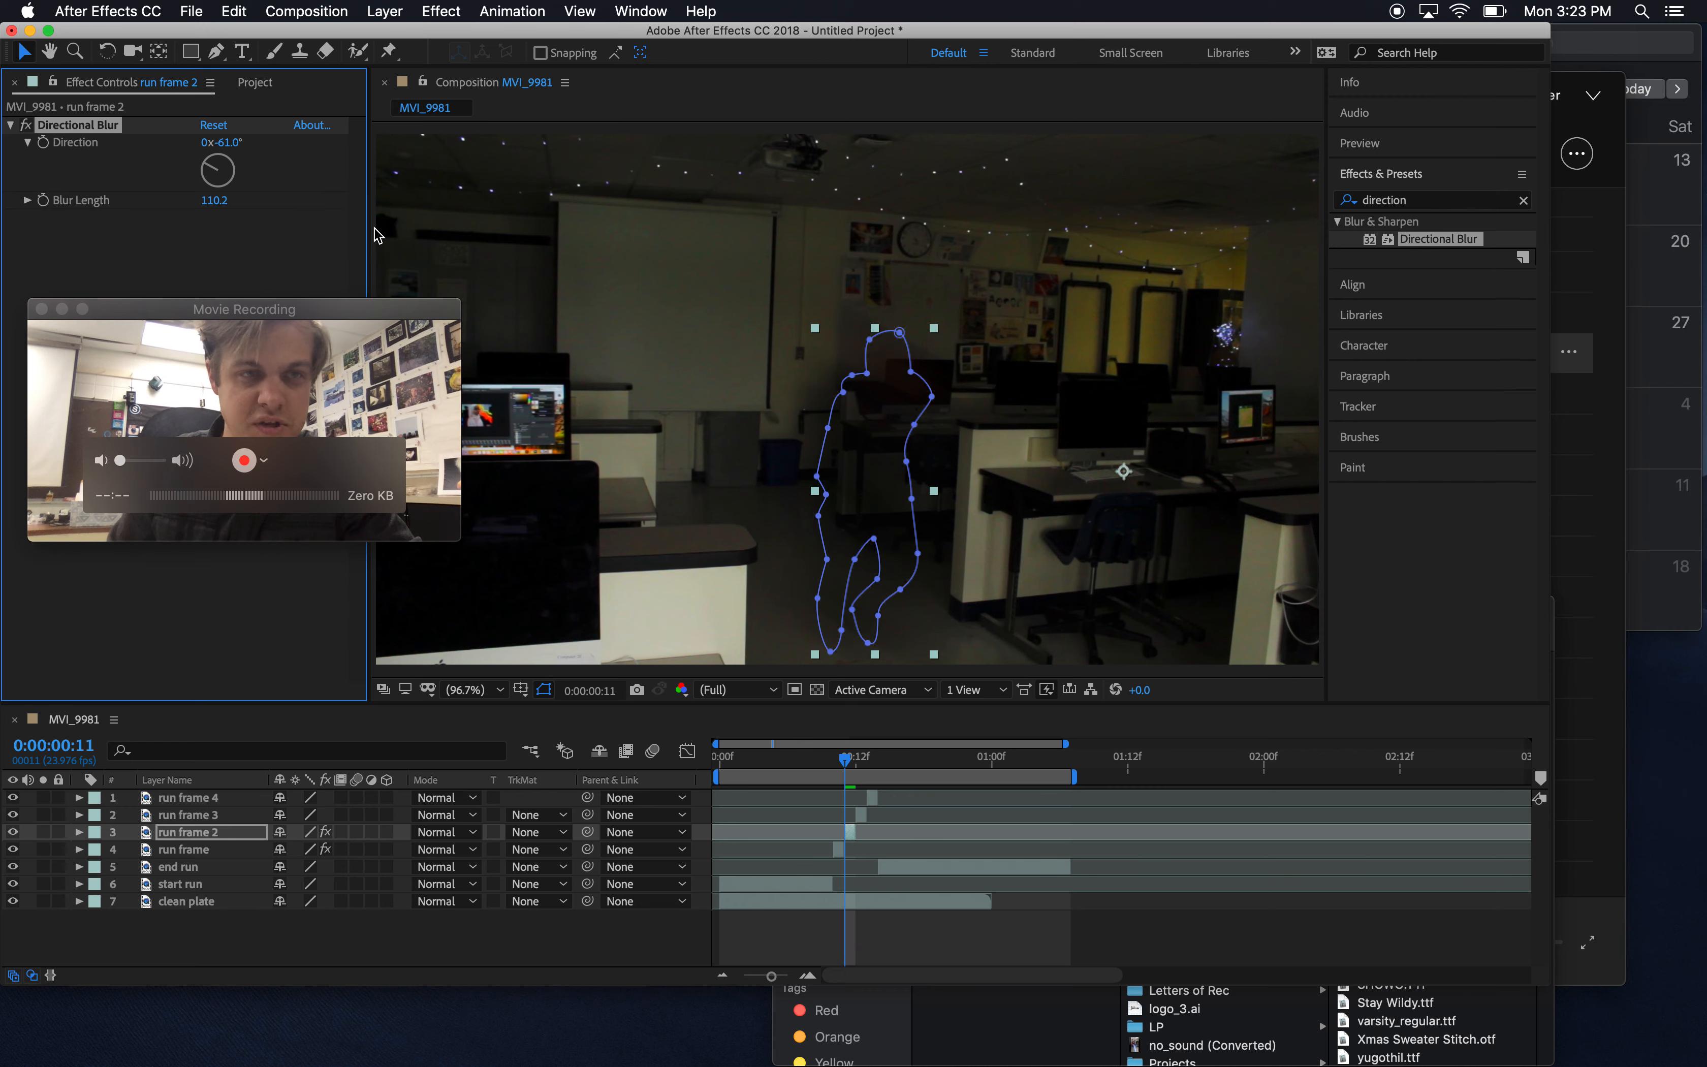
# At 0:00:00:12, apply Directional Blur to the run frame 3 layer with a Direction of -60° and a Blur Length of 101.2
pyautogui.moveTo(850, 767); pyautogui.dragTo(861, 773)
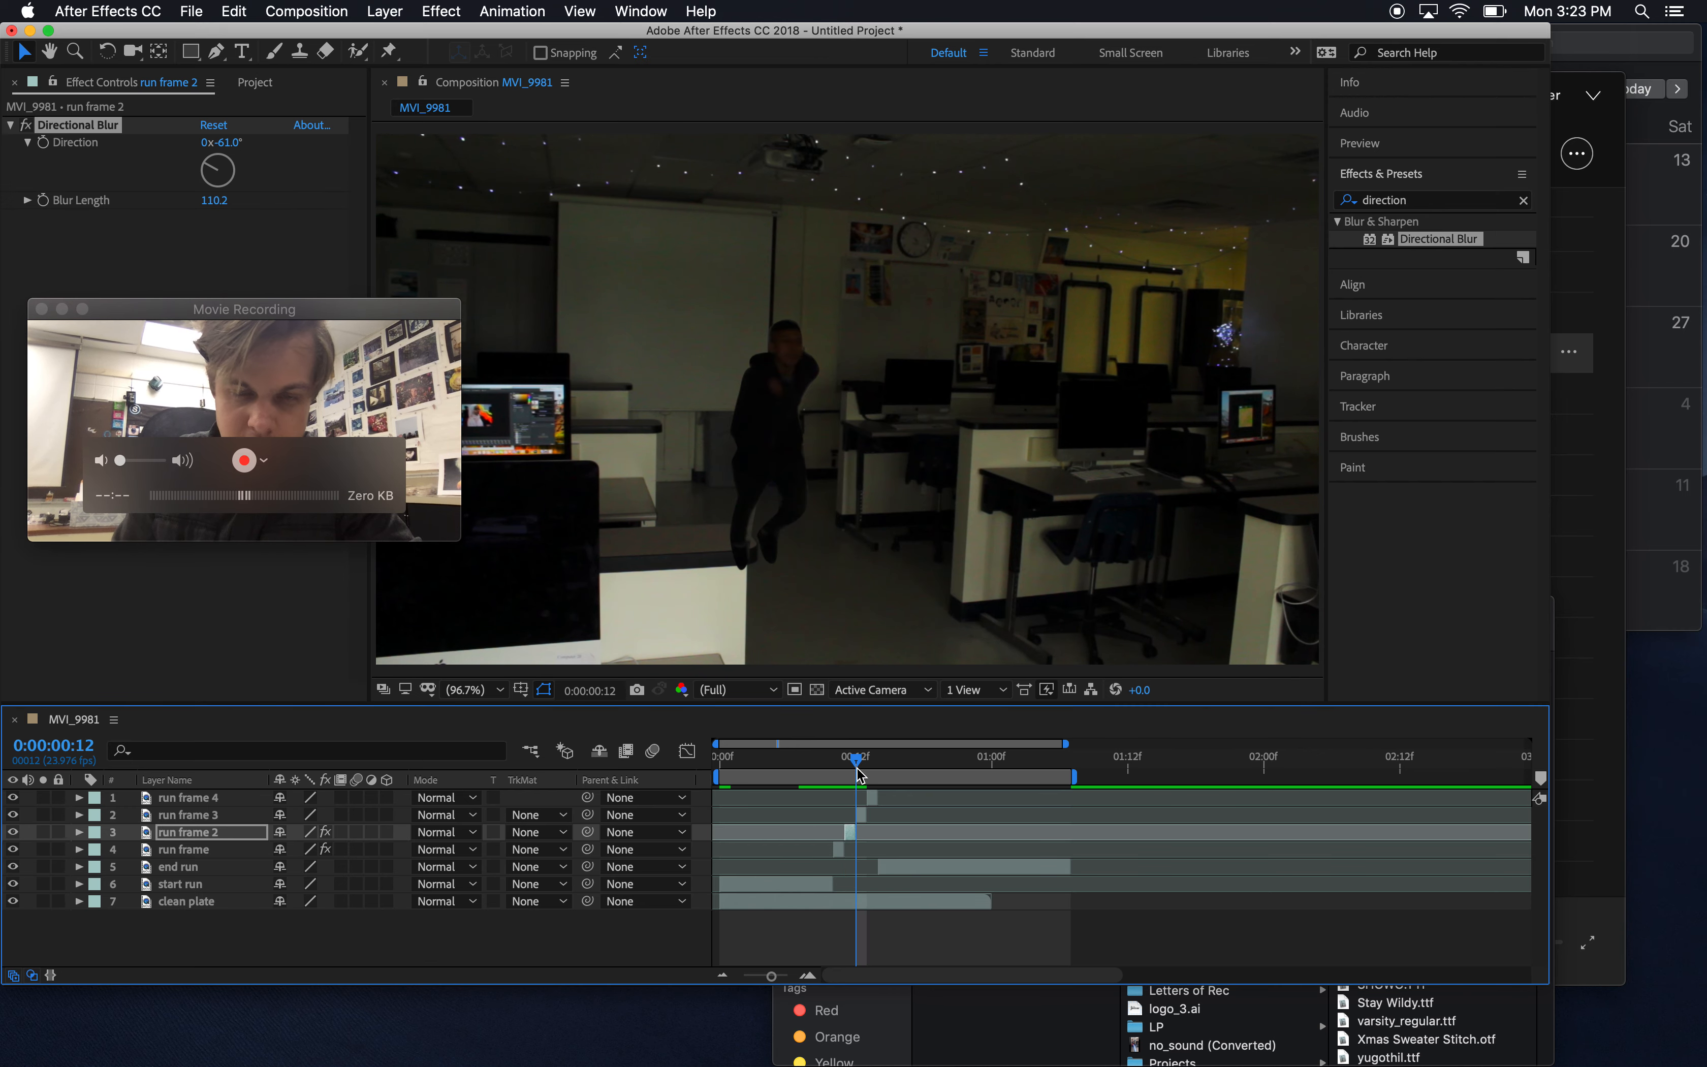
pyautogui.click(862, 818)
pyautogui.click(1414, 243)
pyautogui.moveTo(1414, 247); pyautogui.dragTo(862, 822)
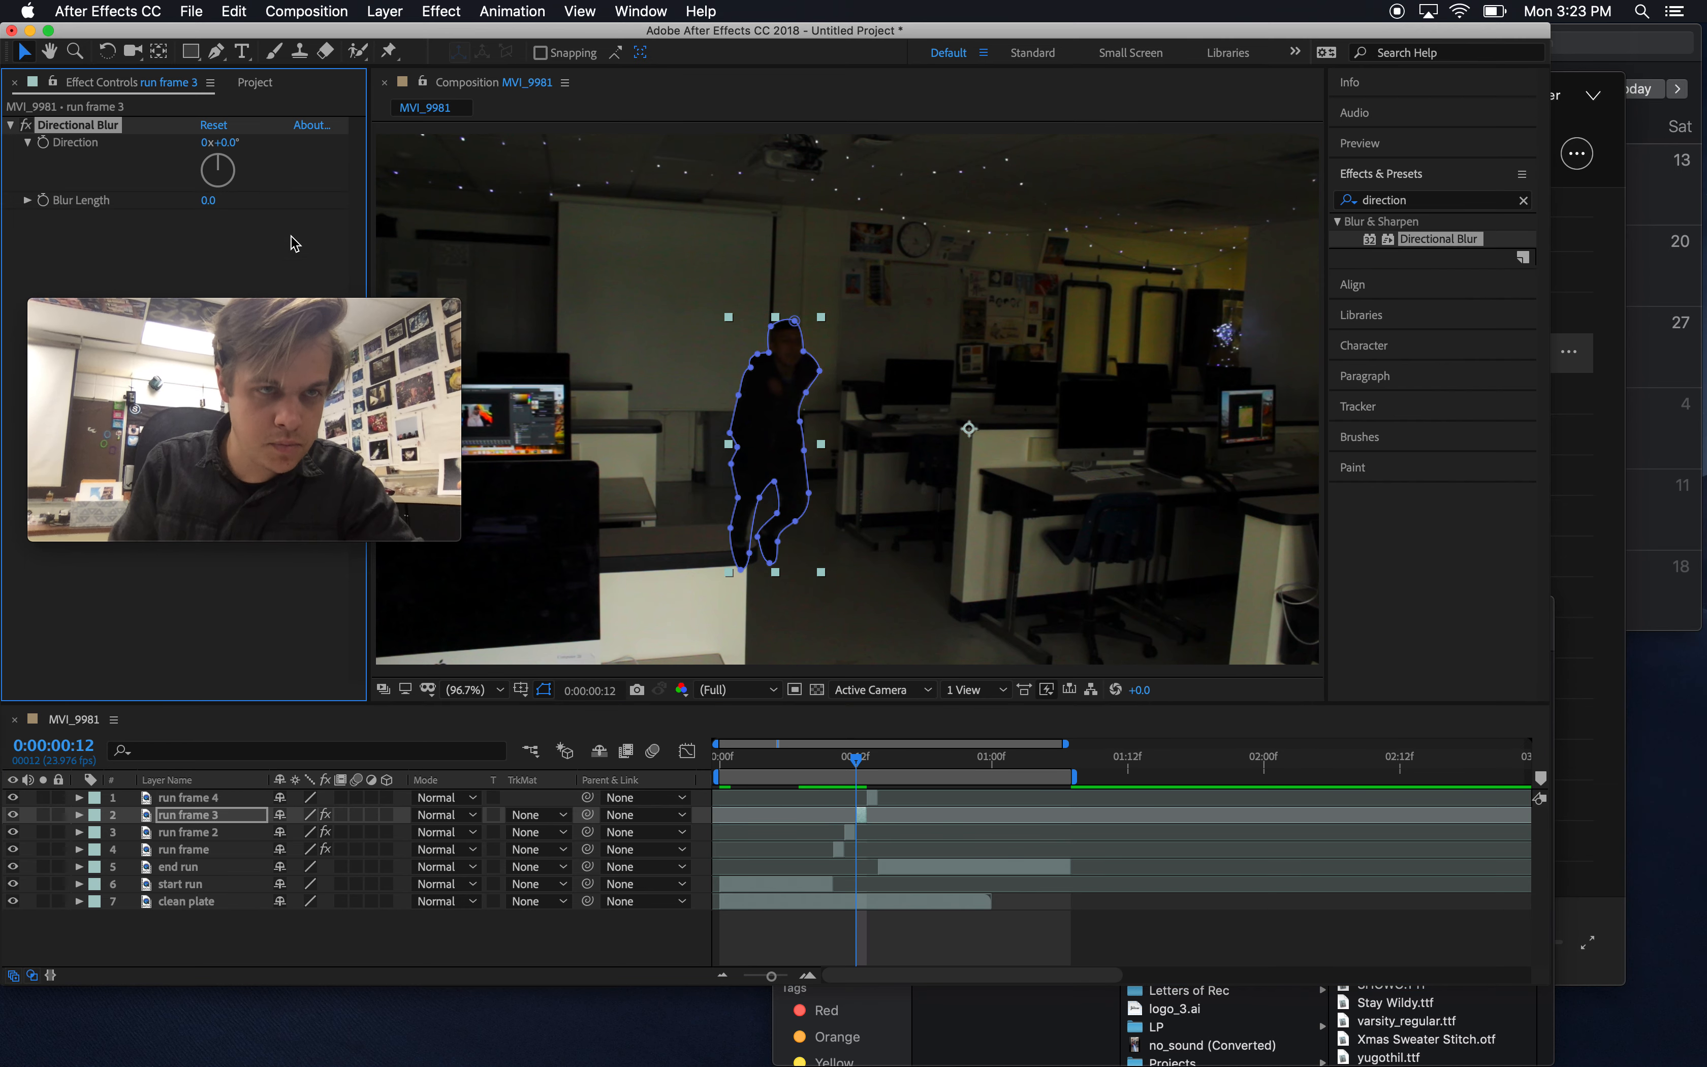
pyautogui.write('-60')
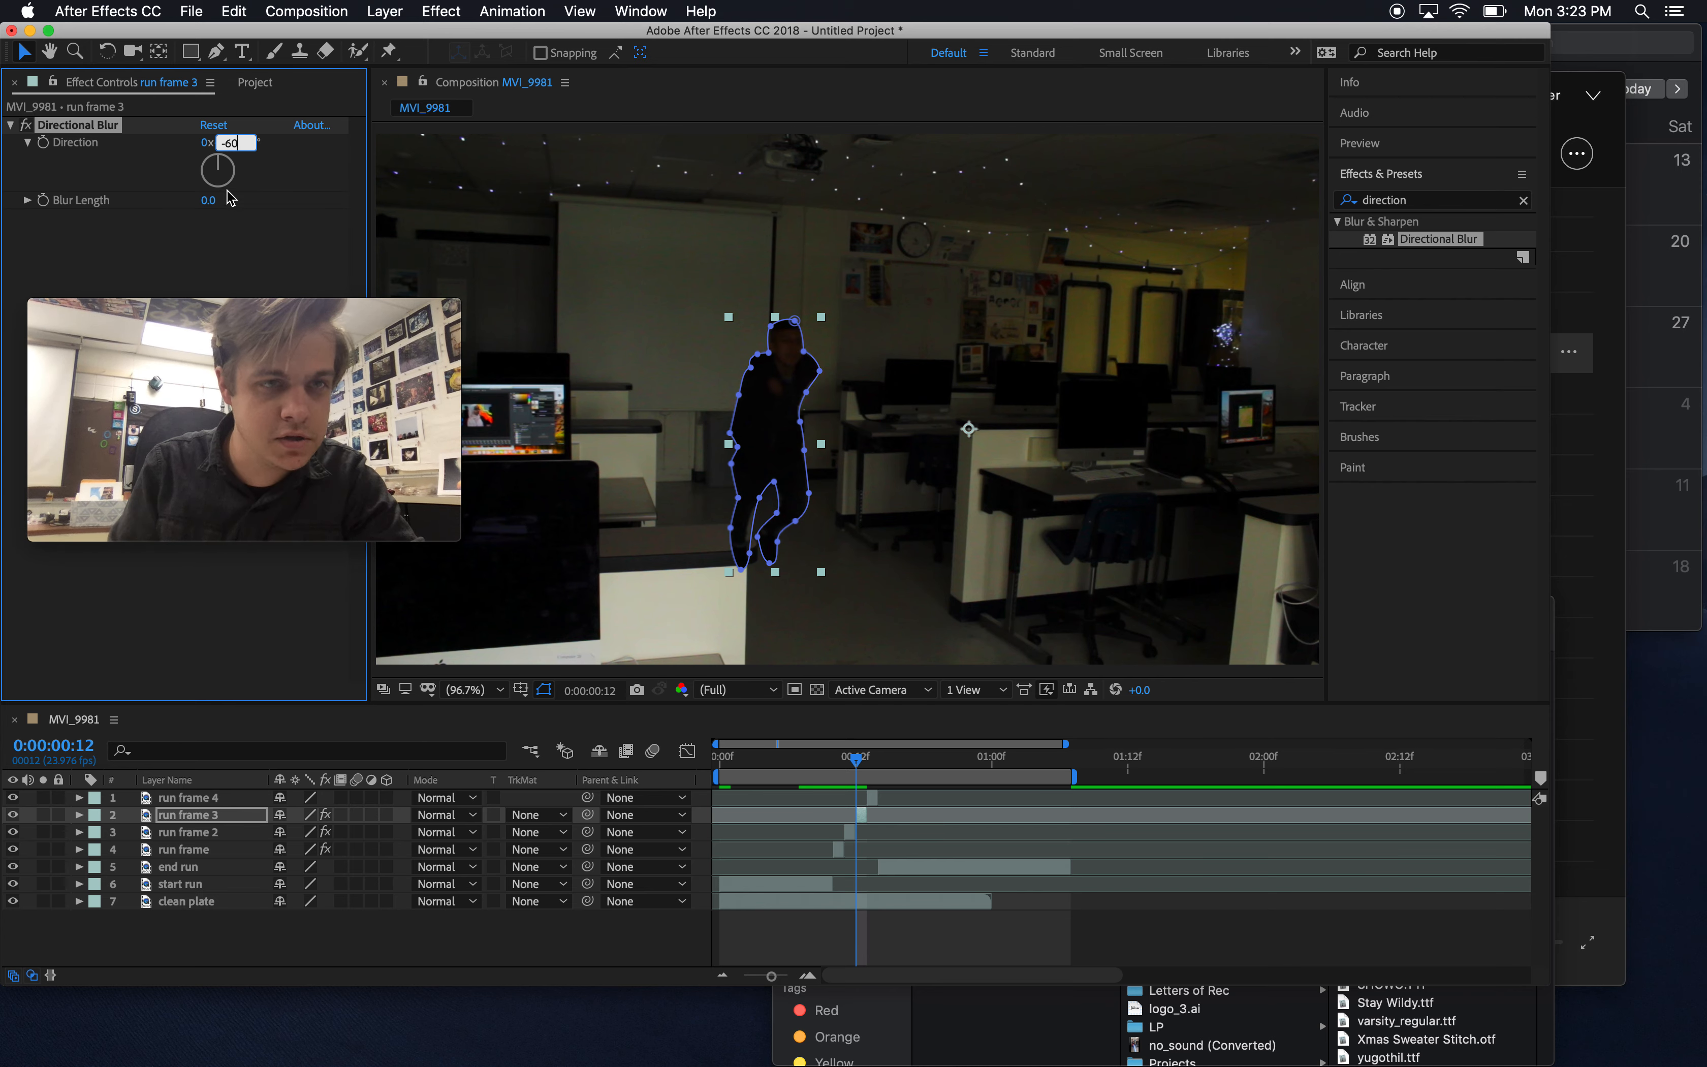
pyautogui.click(217, 219)
pyautogui.moveTo(217, 203); pyautogui.dragTo(525, 202)
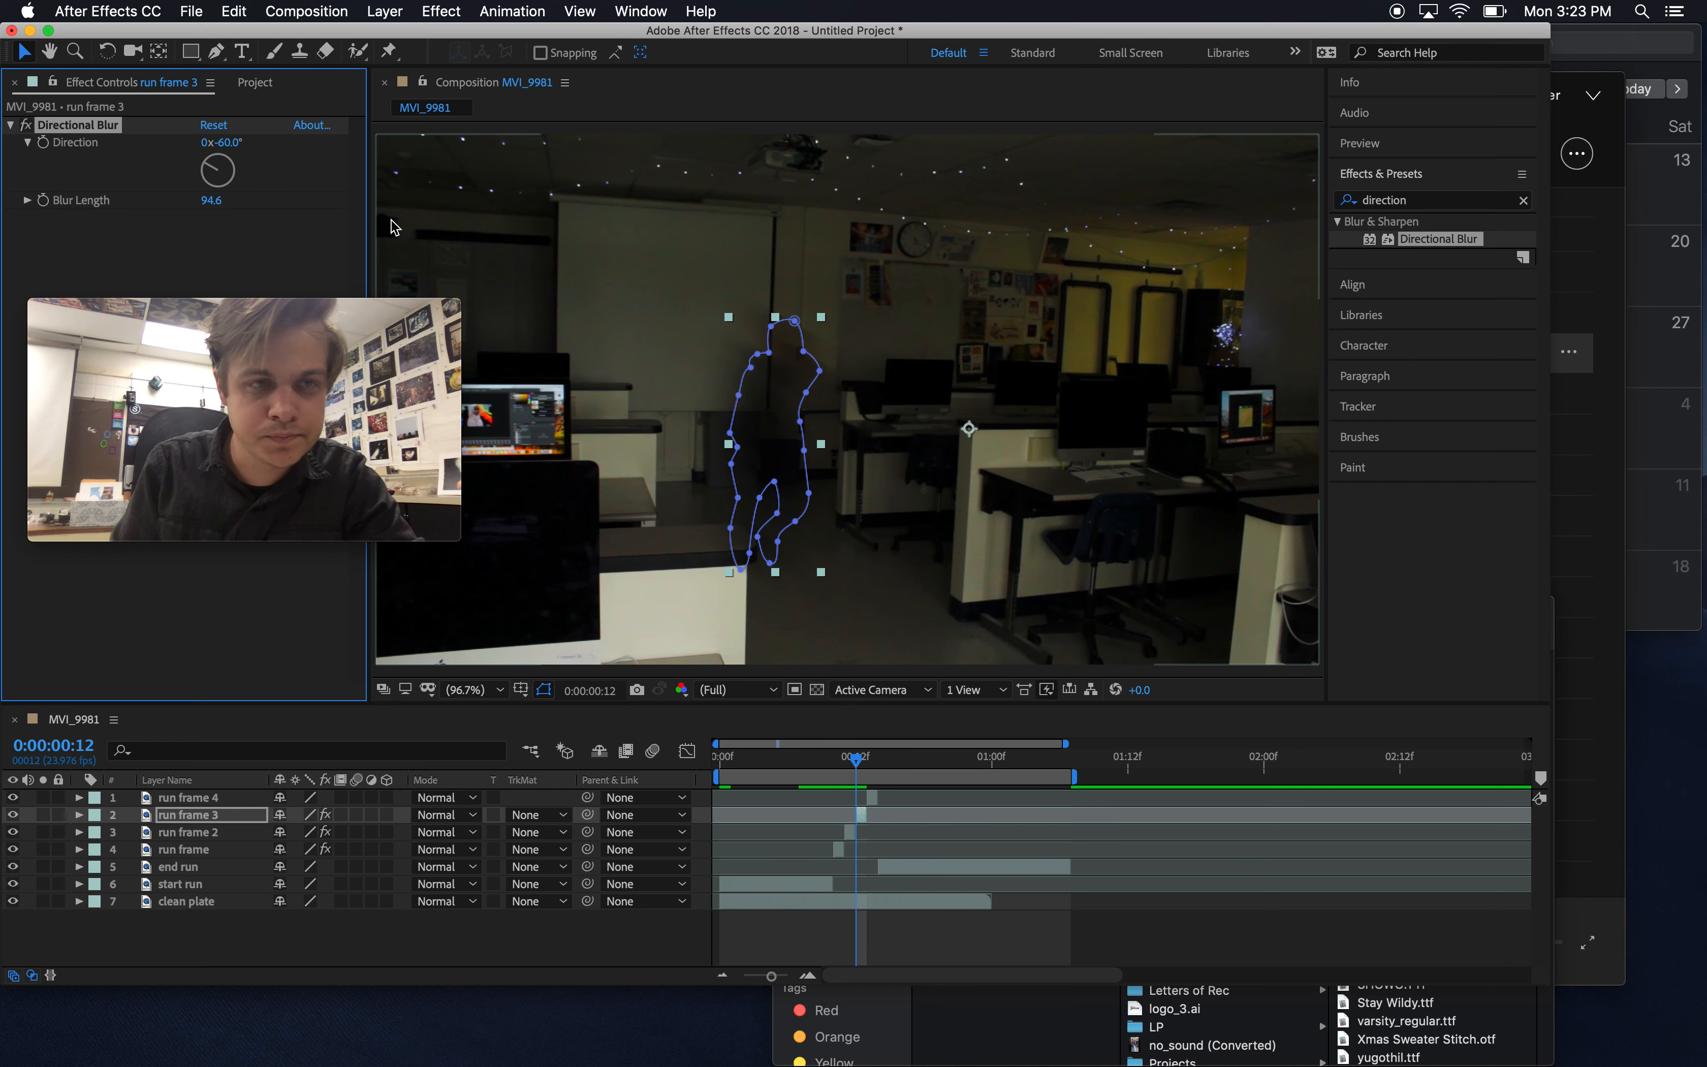
pyautogui.moveTo(239, 201); pyautogui.dragTo(275, 202)
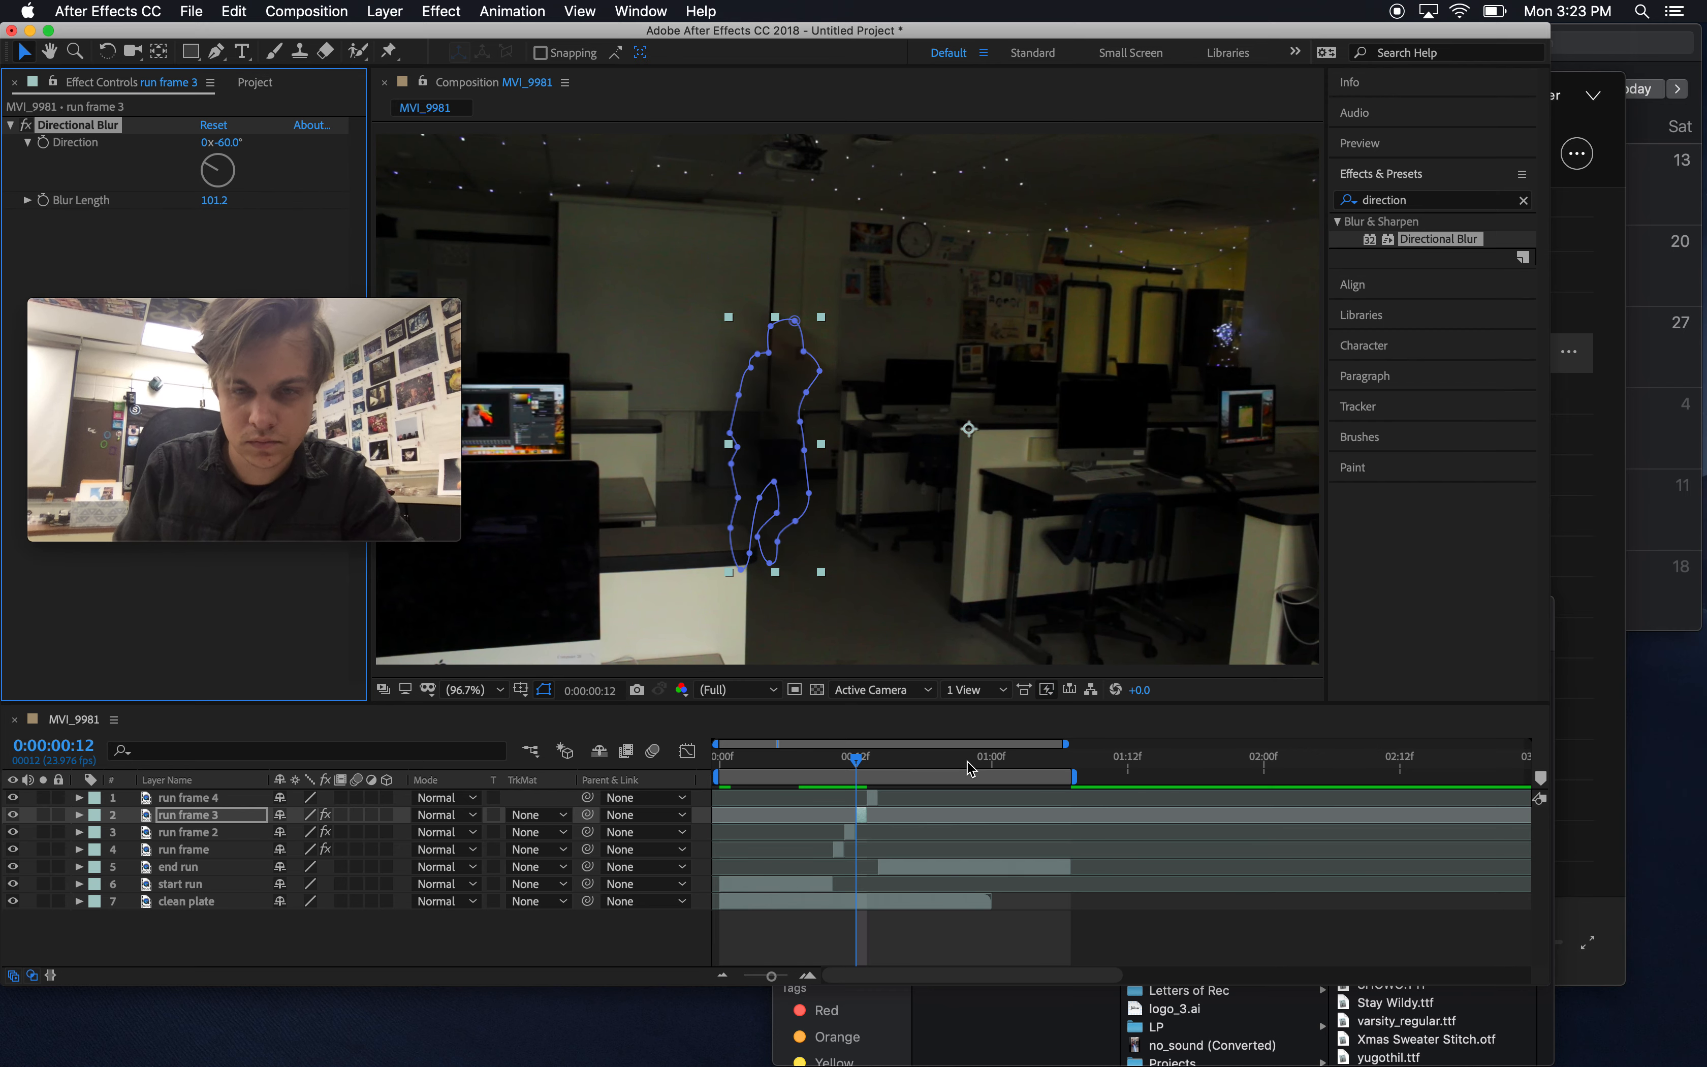
# At 0:00:00:13, move the run frame 4 runner slightly up and left in the scene, closer to the previous runner copies
pyautogui.press('pagedown')
pyautogui.click(1003, 557)
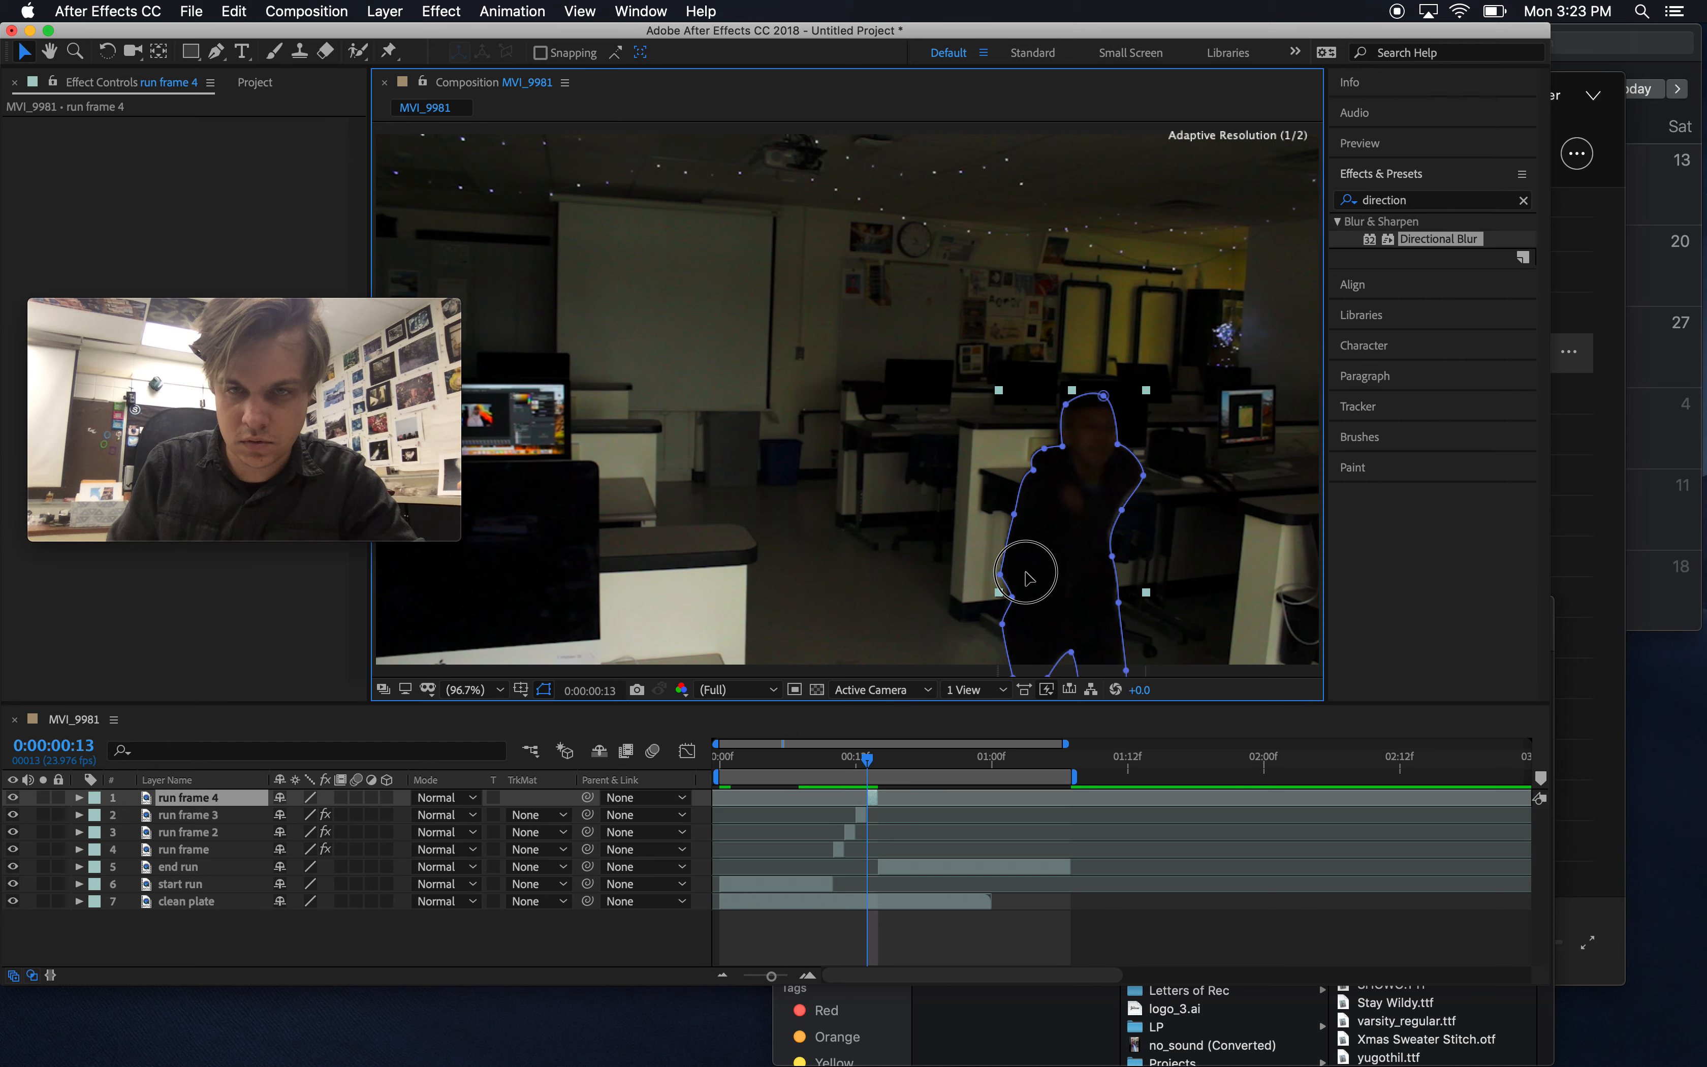
pyautogui.moveTo(999, 554); pyautogui.dragTo(987, 553)
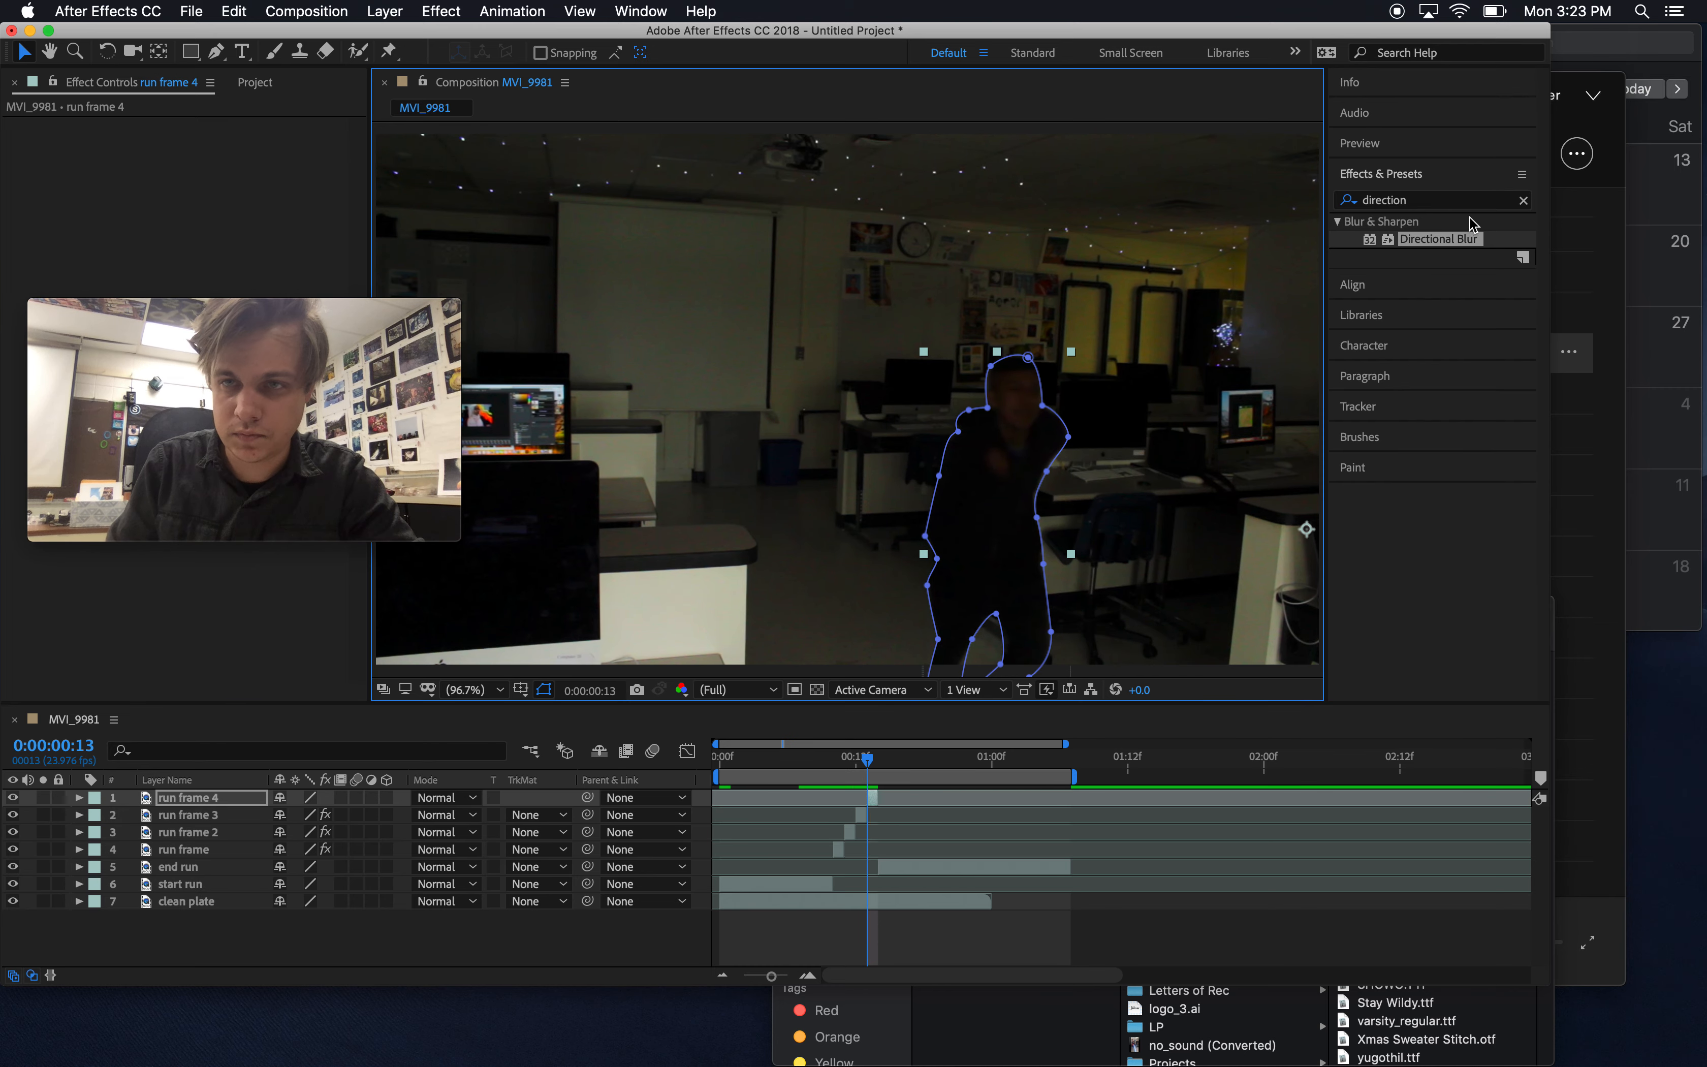
# Apply Directional Blur to the run frame 4 layer with a Direction of -60° and a Blur Length of 117.4
pyautogui.moveTo(1447, 238); pyautogui.dragTo(872, 798)
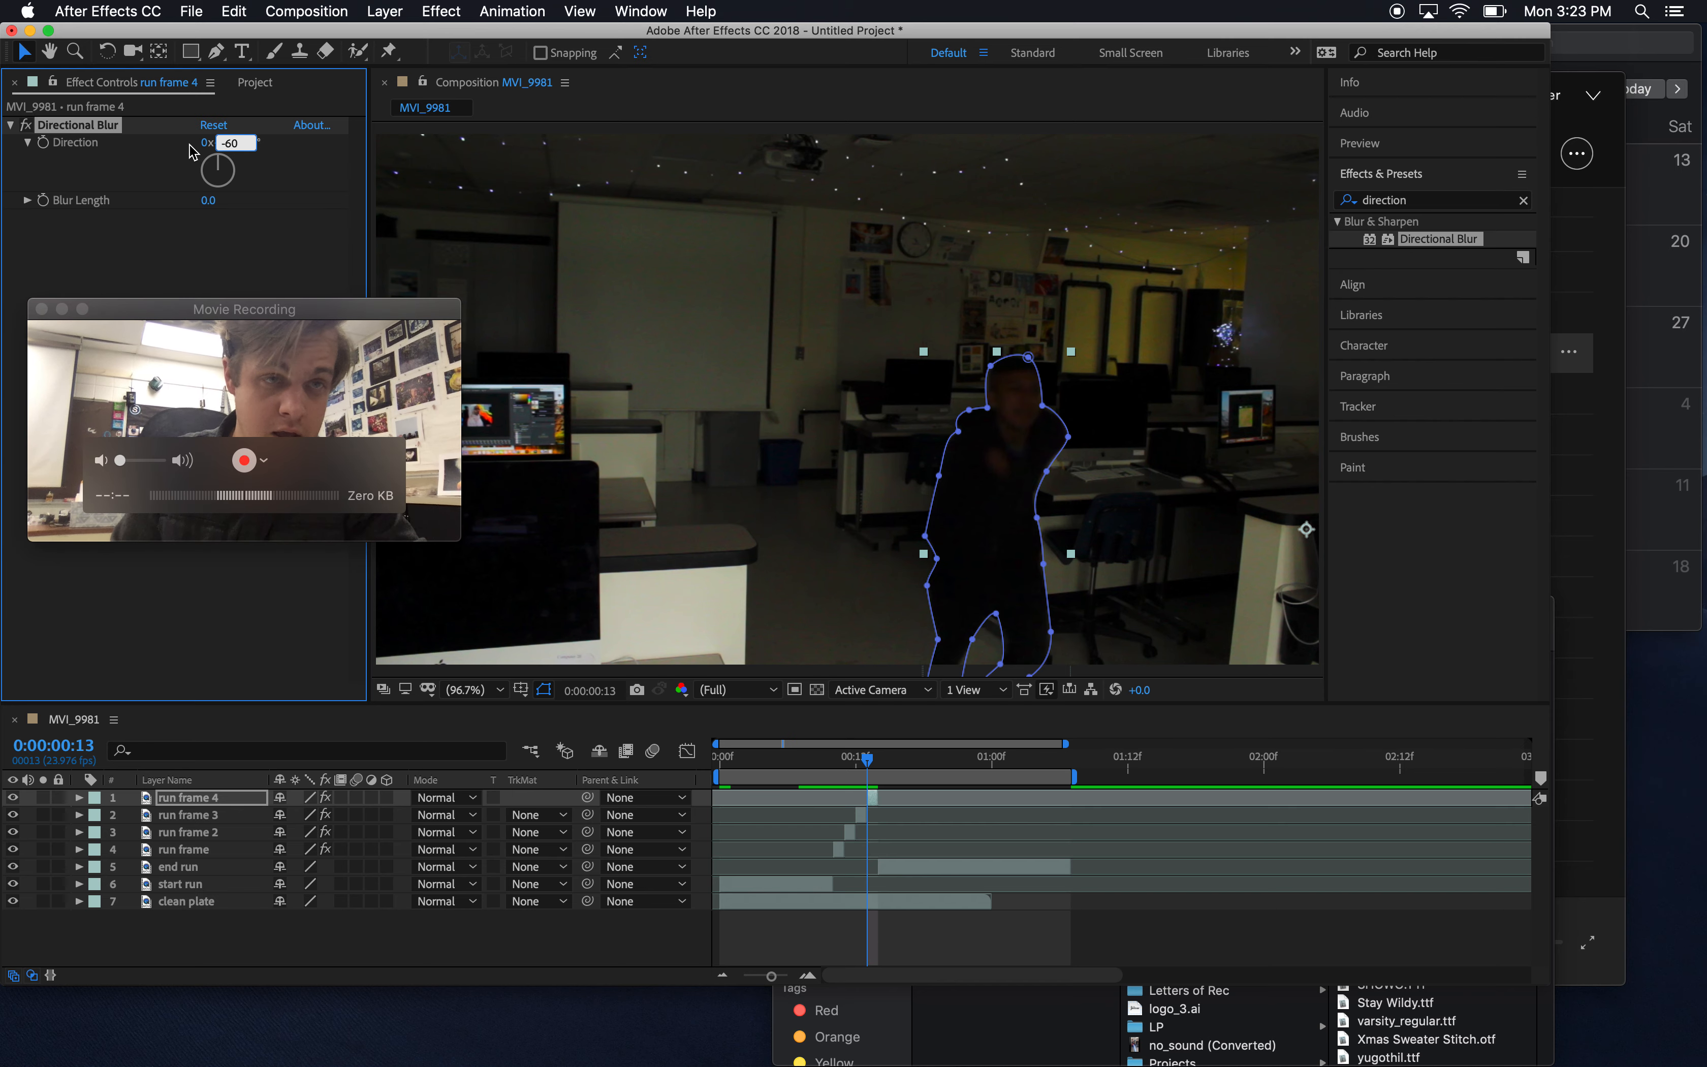
pyautogui.press('Return')
pyautogui.moveTo(208, 200); pyautogui.dragTo(677, 152)
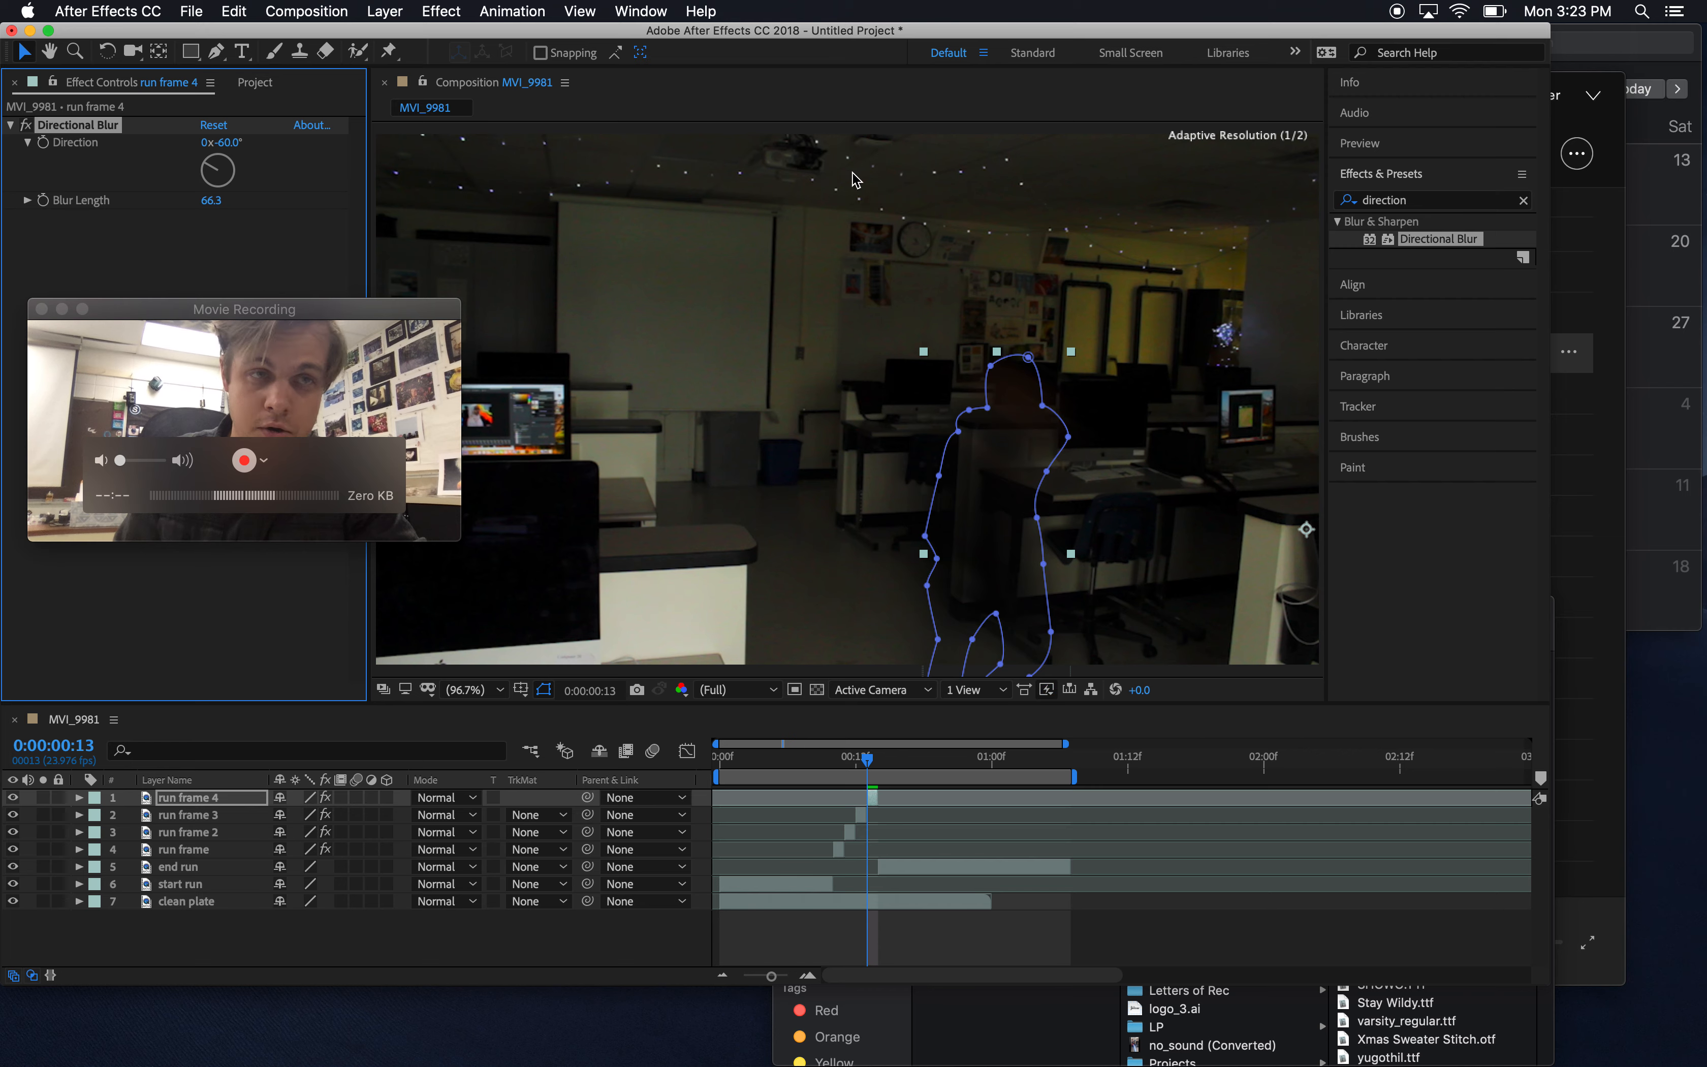
pyautogui.moveTo(215, 205); pyautogui.dragTo(458, 187)
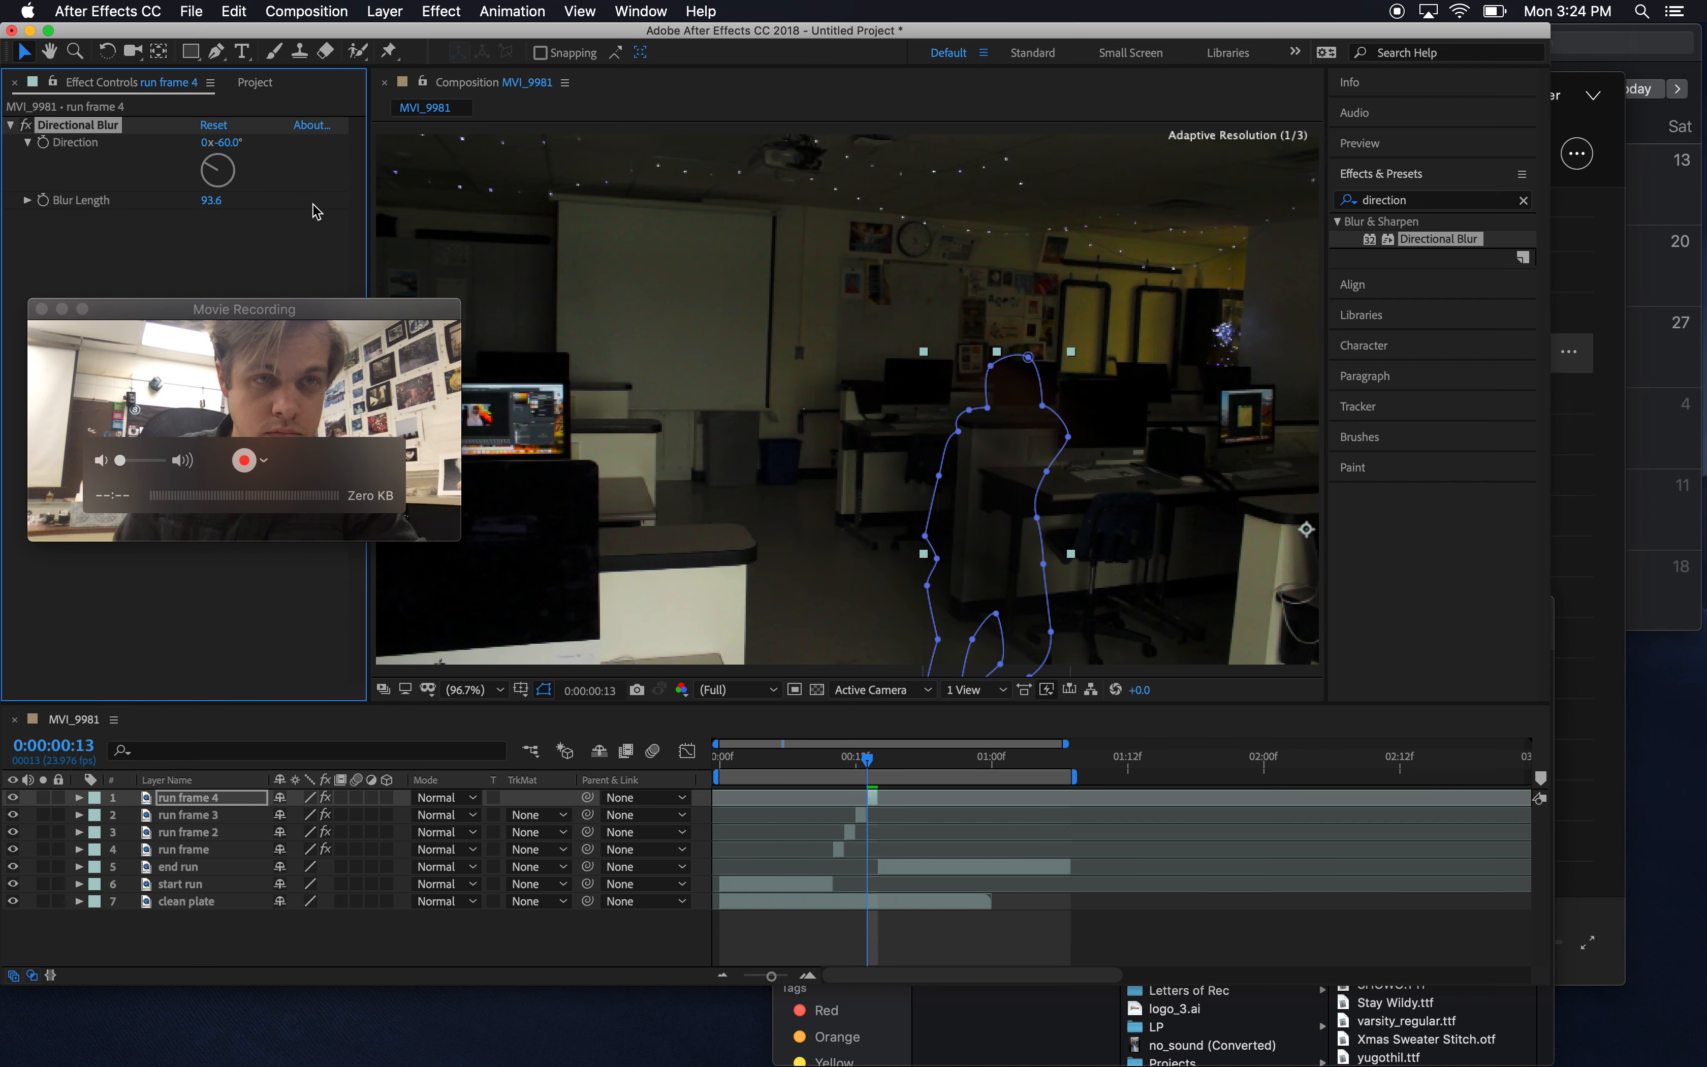
pyautogui.click(272, 363)
pyautogui.click(225, 255)
pyautogui.moveTo(211, 200); pyautogui.dragTo(457, 198)
# Preview the composition from 0:00:00:00 to check the blurred run
pyautogui.moveTo(274, 300); pyautogui.dragTo(1562, 30)
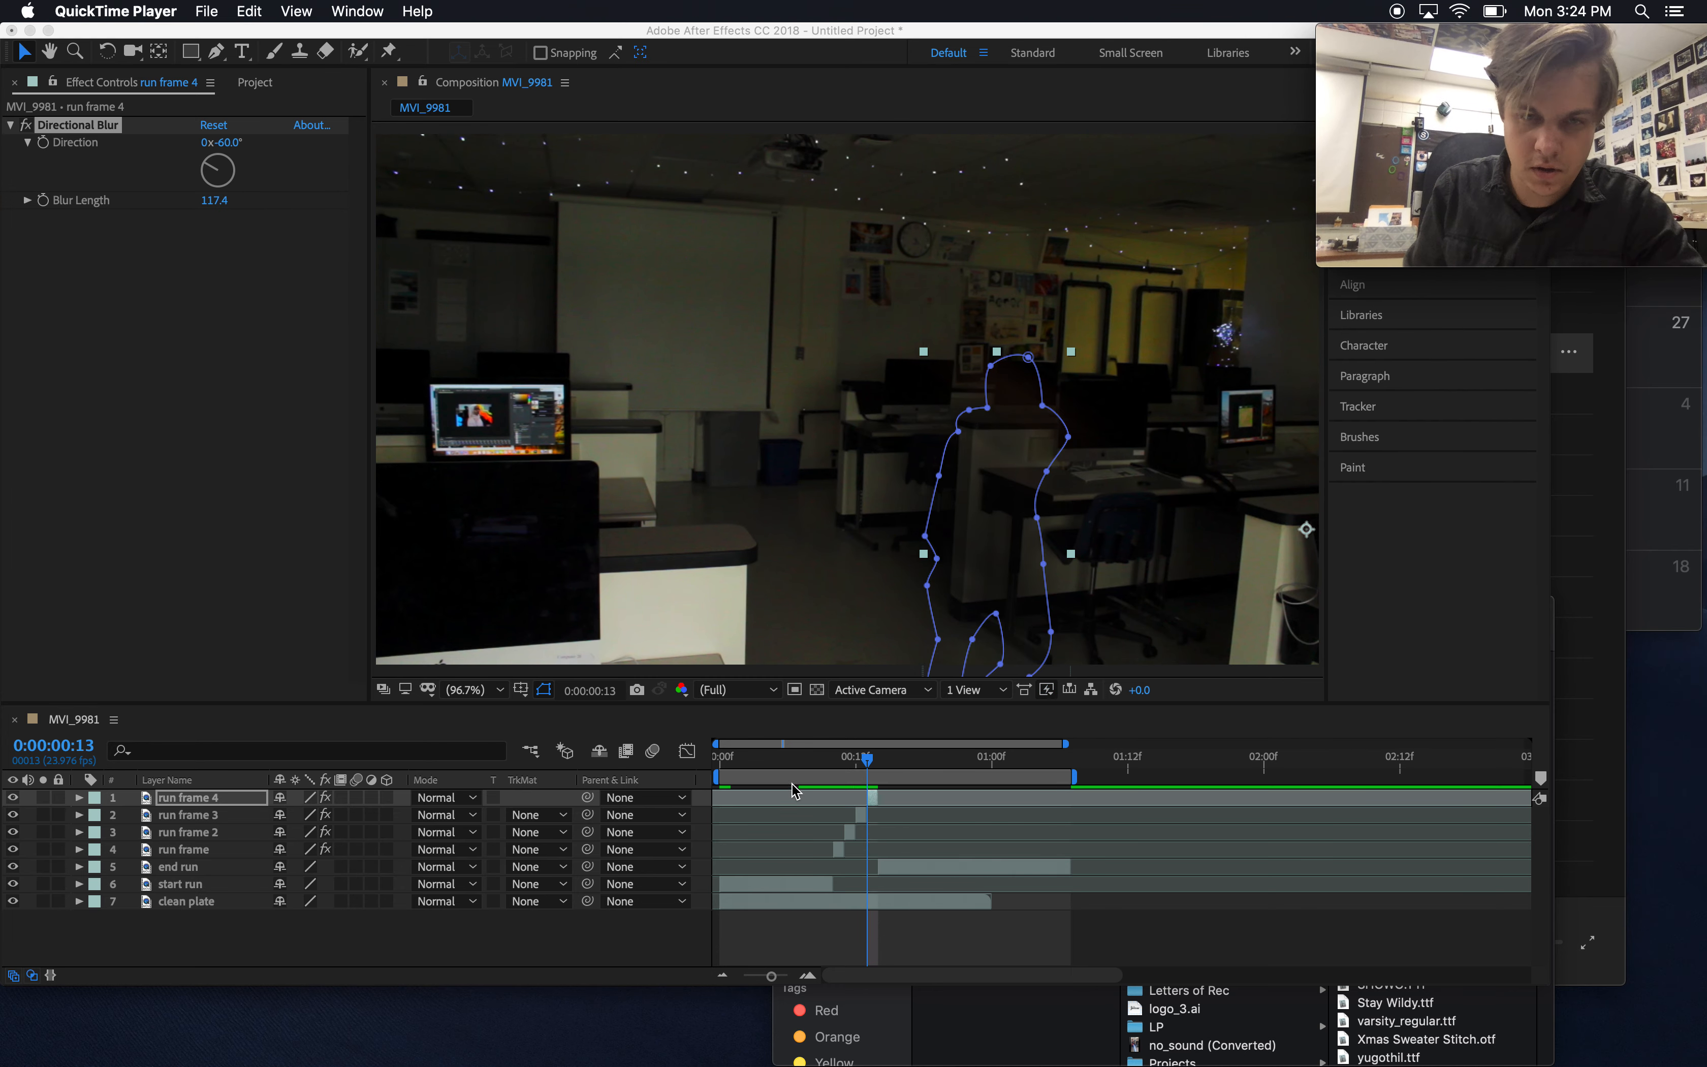
pyautogui.click(755, 769)
pyautogui.moveTo(773, 769); pyautogui.dragTo(677, 764)
pyautogui.press('space')
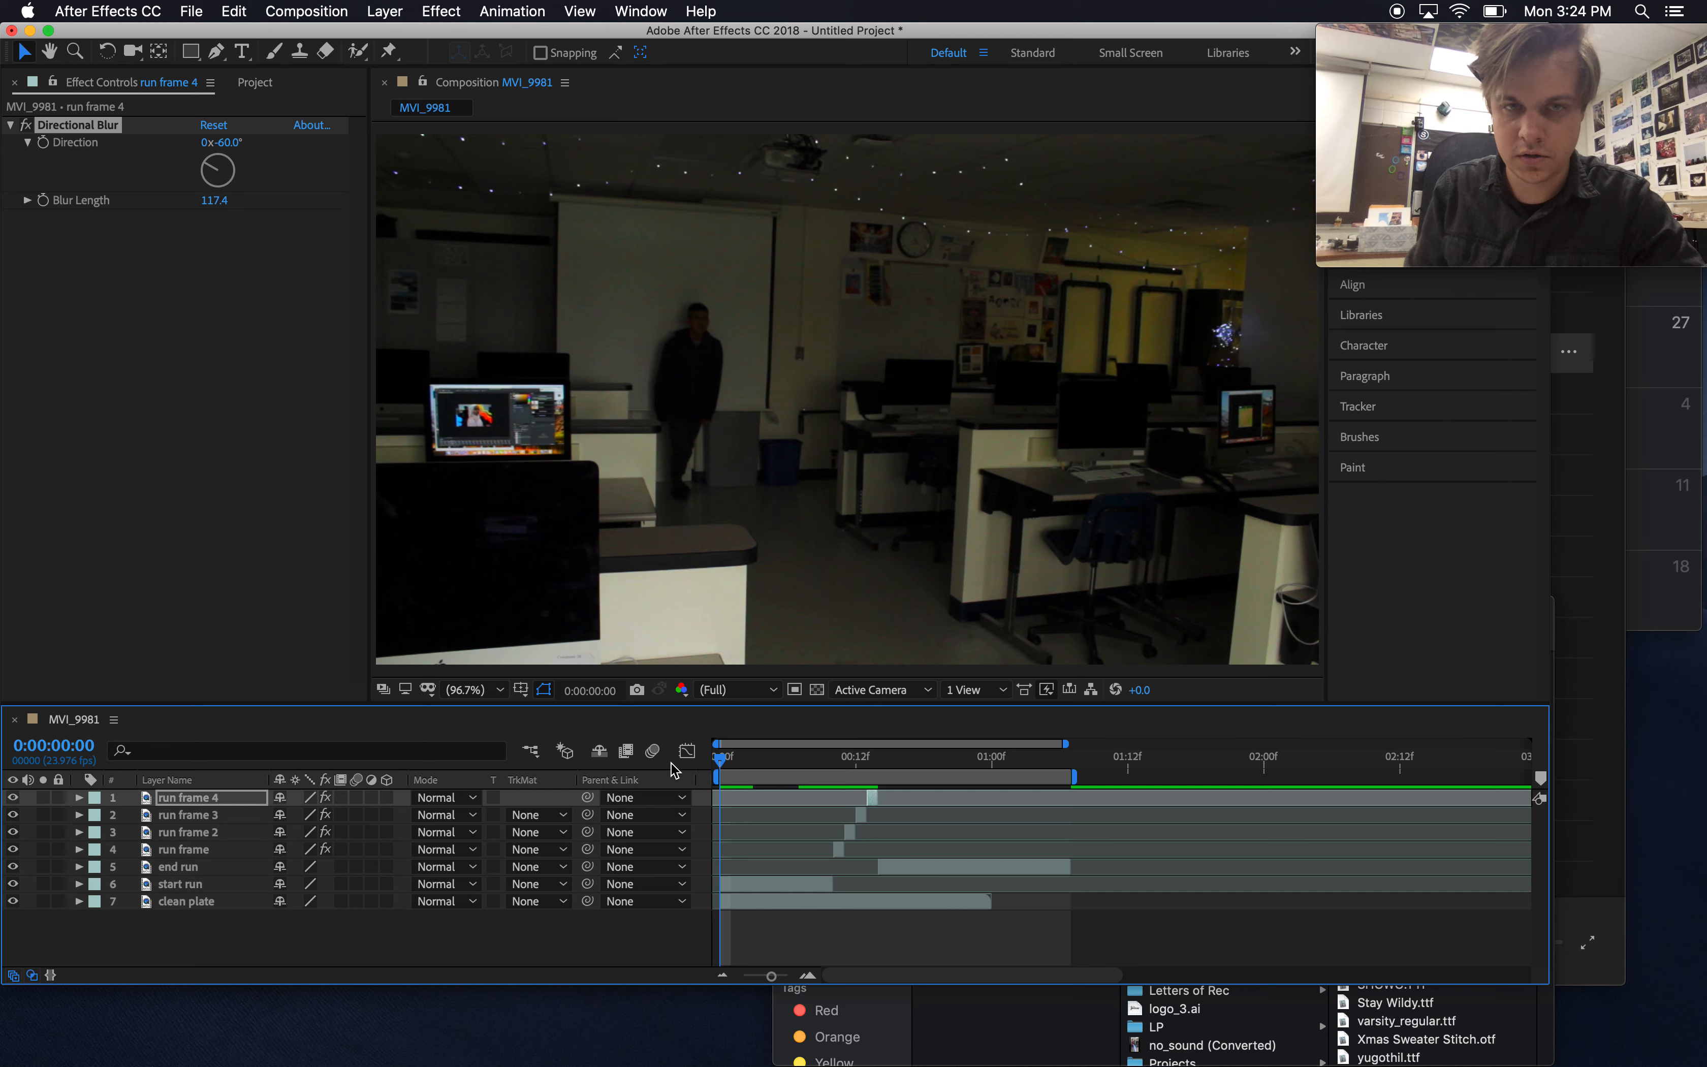